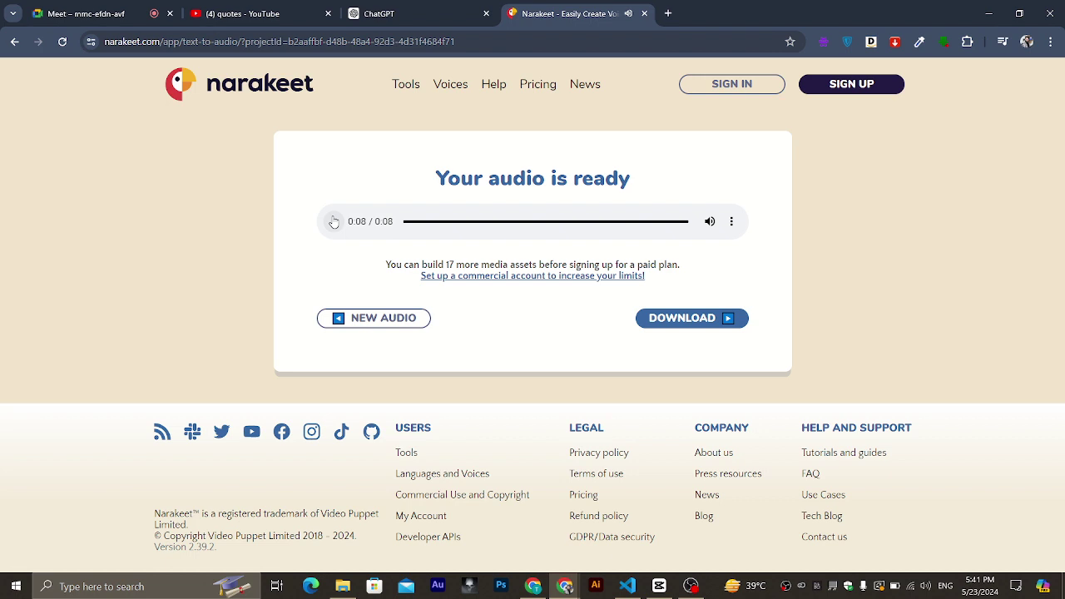
Download the 8-second Narakeet voiceover as a 98.4 KB .m4a file and confirm it in recent downloads.
{"action": "left_click", "coordinate": [669, 321]}
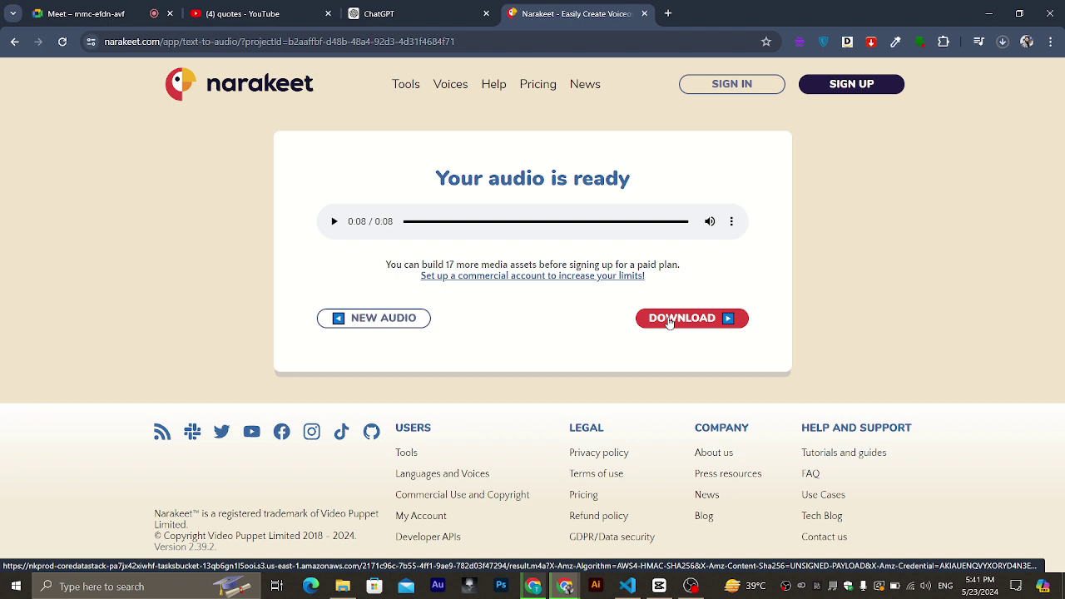
{"action": "left_click", "coordinate": [1004, 41]}
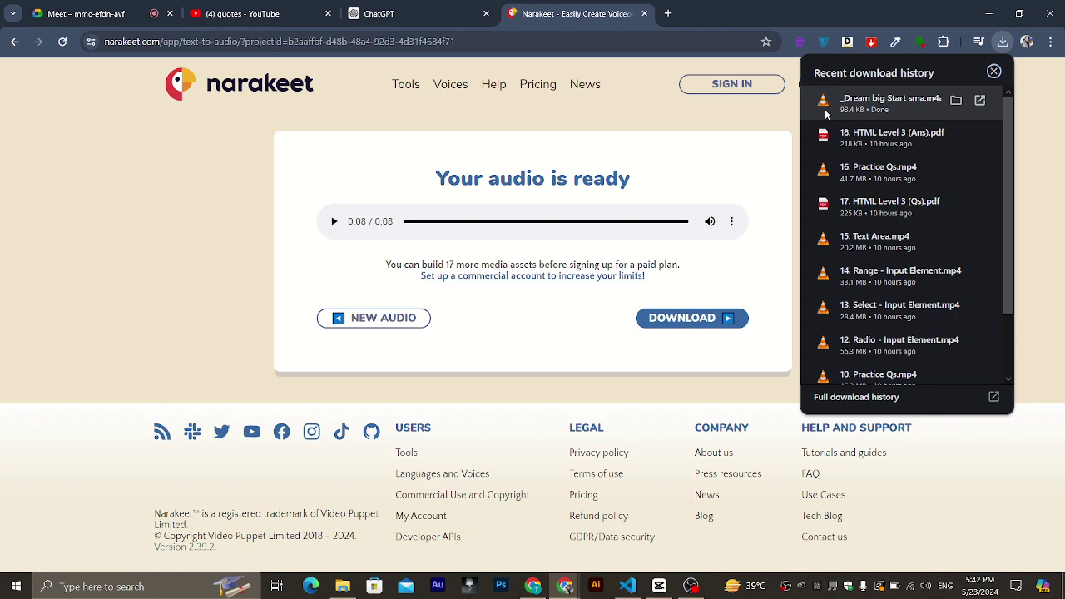
Admit the waiting participant into the Google Meet call, then return to the Narakeet audio-ready page.
{"action": "left_click", "coordinate": [83, 13]}
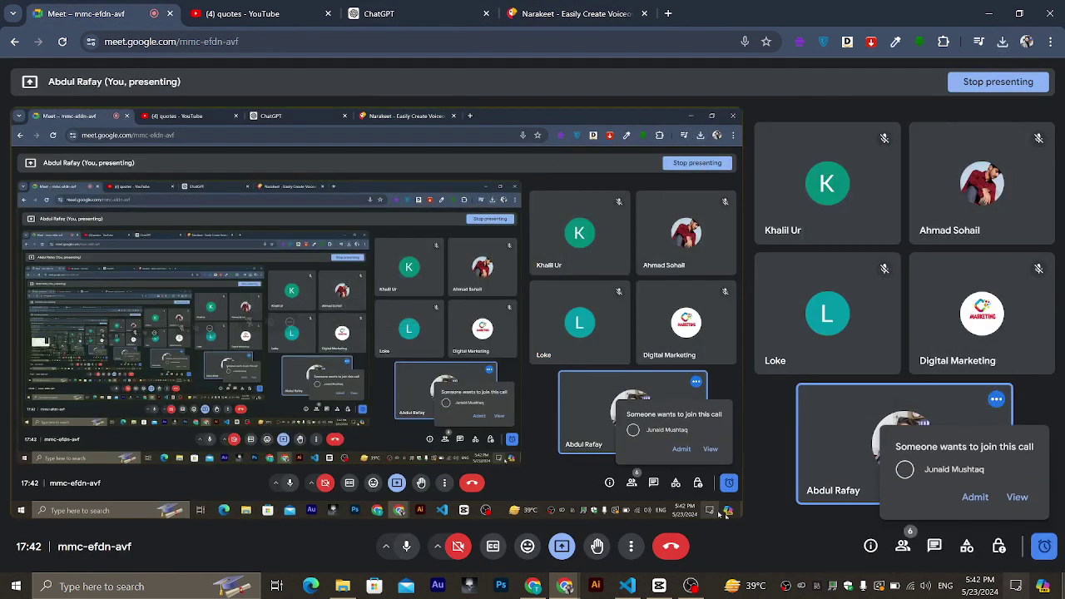
{"action": "left_click", "coordinate": [976, 497]}
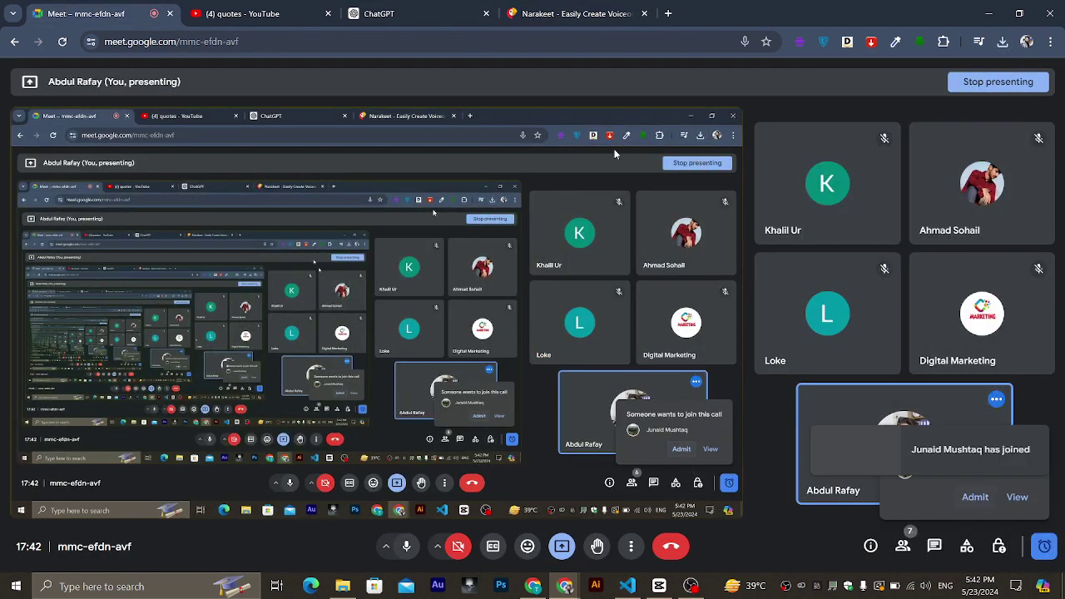
{"action": "left_click", "coordinate": [575, 14]}
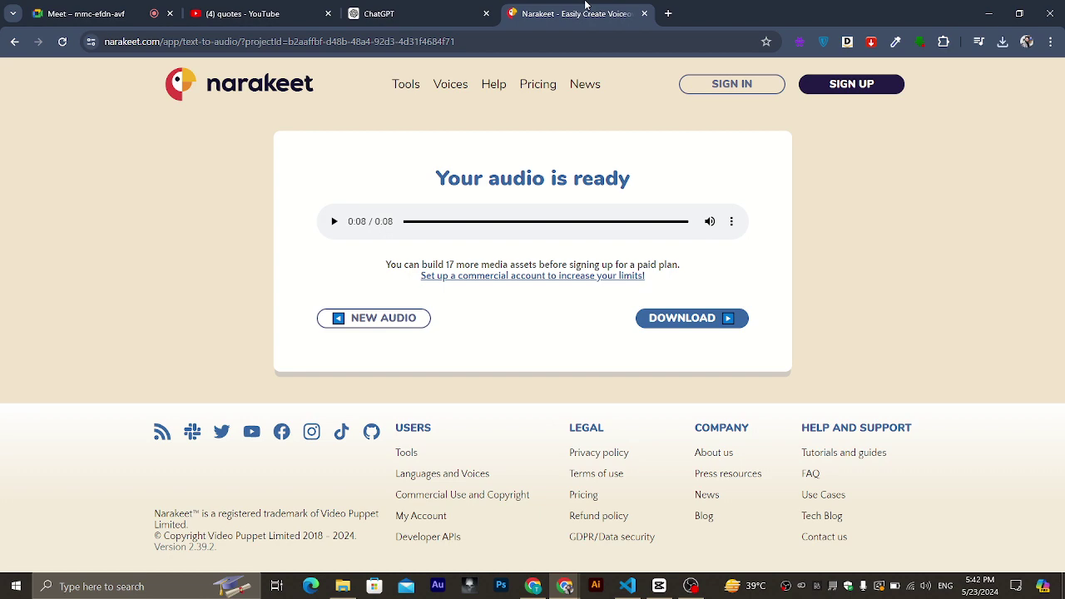
In a new tab, search 'm4a to mp3 converter' and open CloudConvert's M4A to MP3 converter.
{"action": "left_click", "coordinate": [668, 14]}
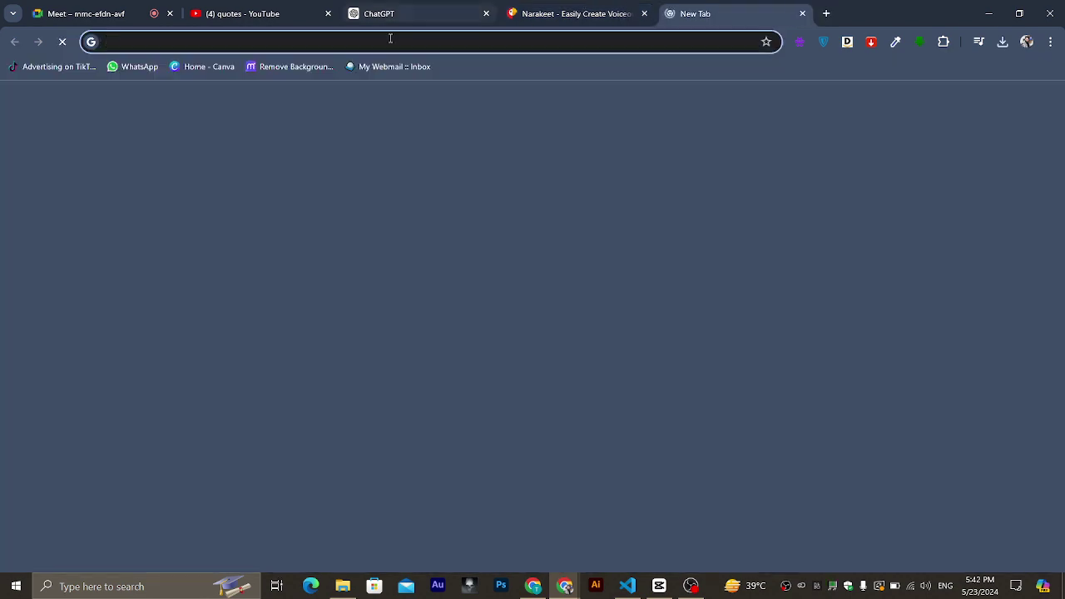
{"action": "type", "text": "m4a"}
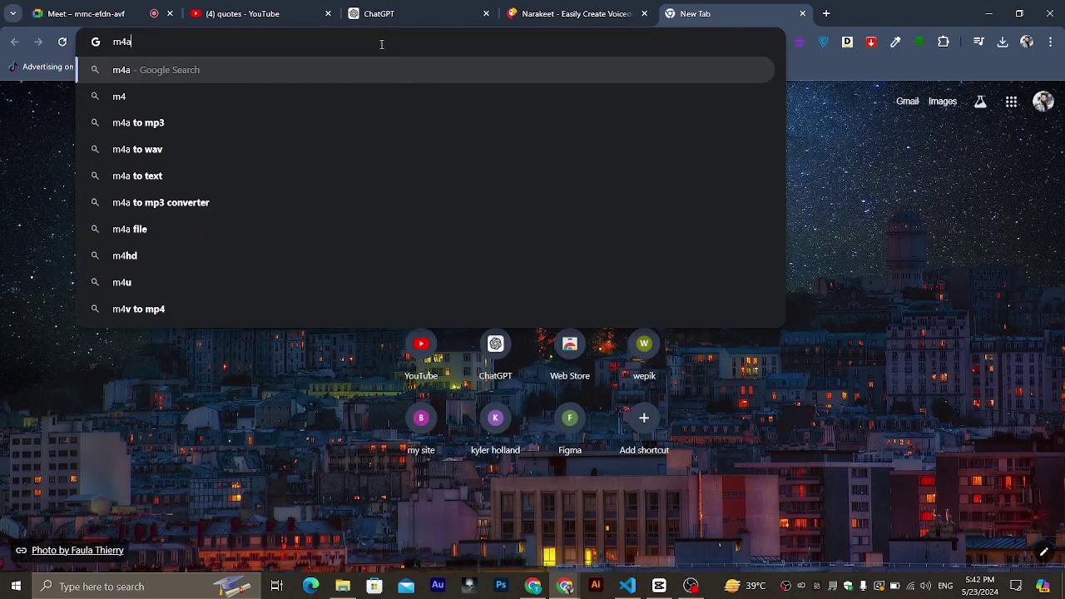
{"action": "type", "text": " to mp3"}
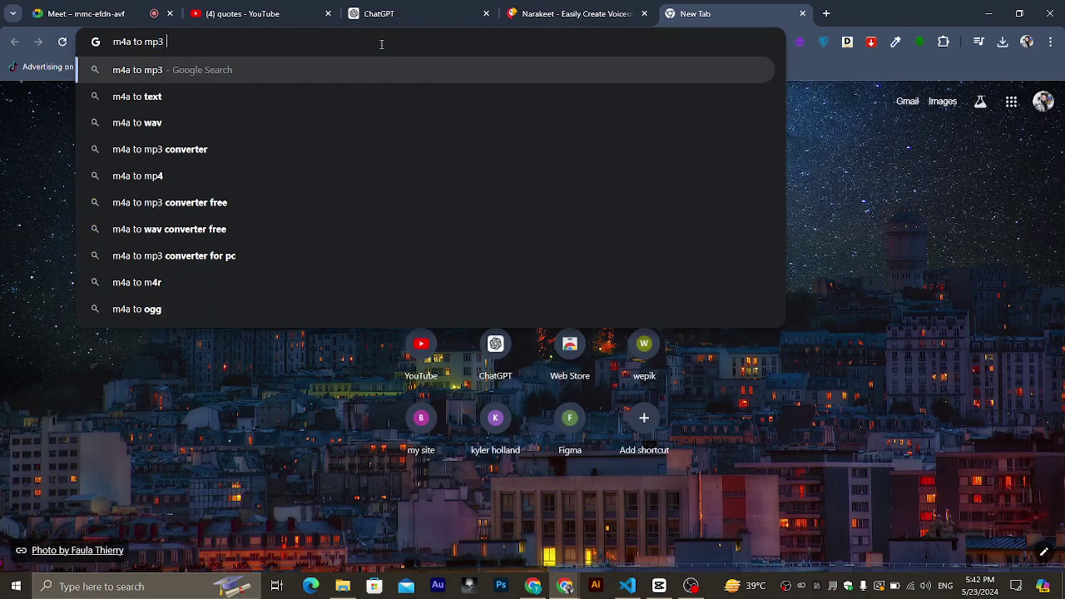
{"action": "left_click", "coordinate": [243, 94]}
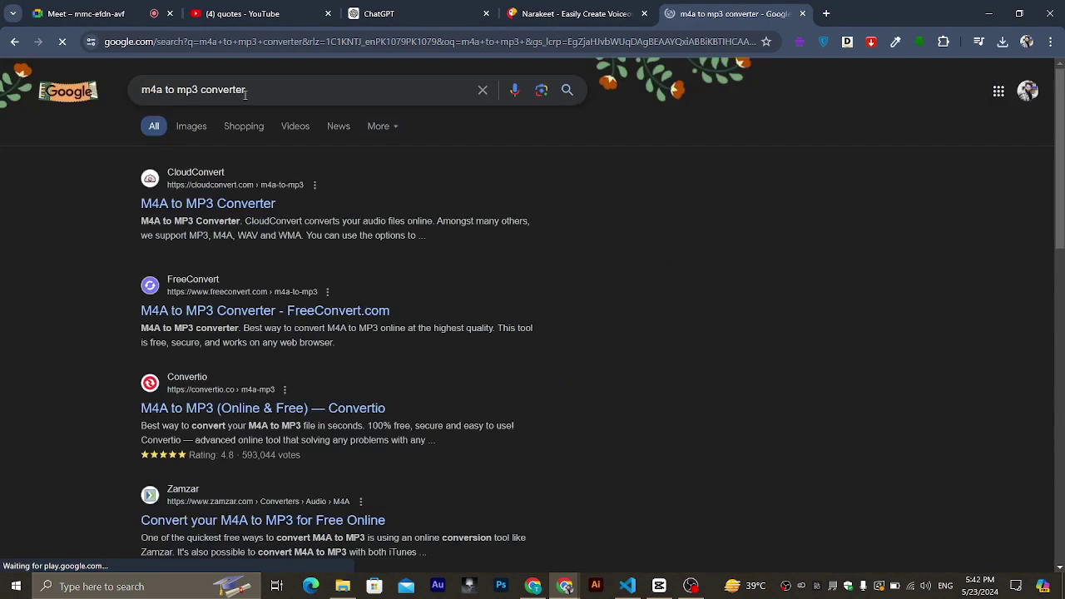
{"action": "left_click", "coordinate": [169, 203]}
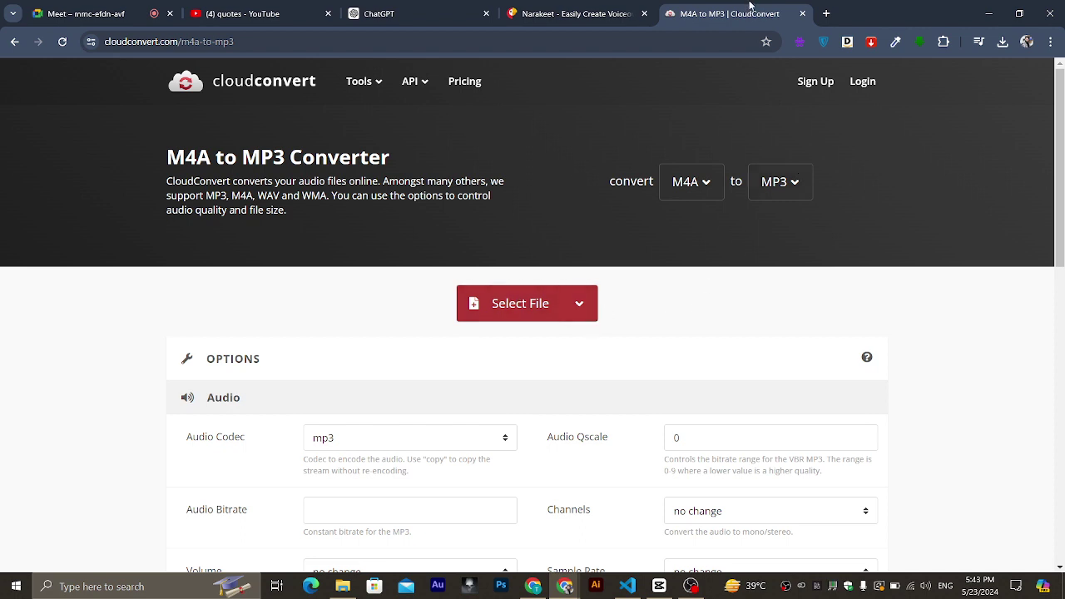
Open another new Chrome tab, then minimize the browser to reveal the Windows desktop.
{"action": "left_click", "coordinate": [826, 14]}
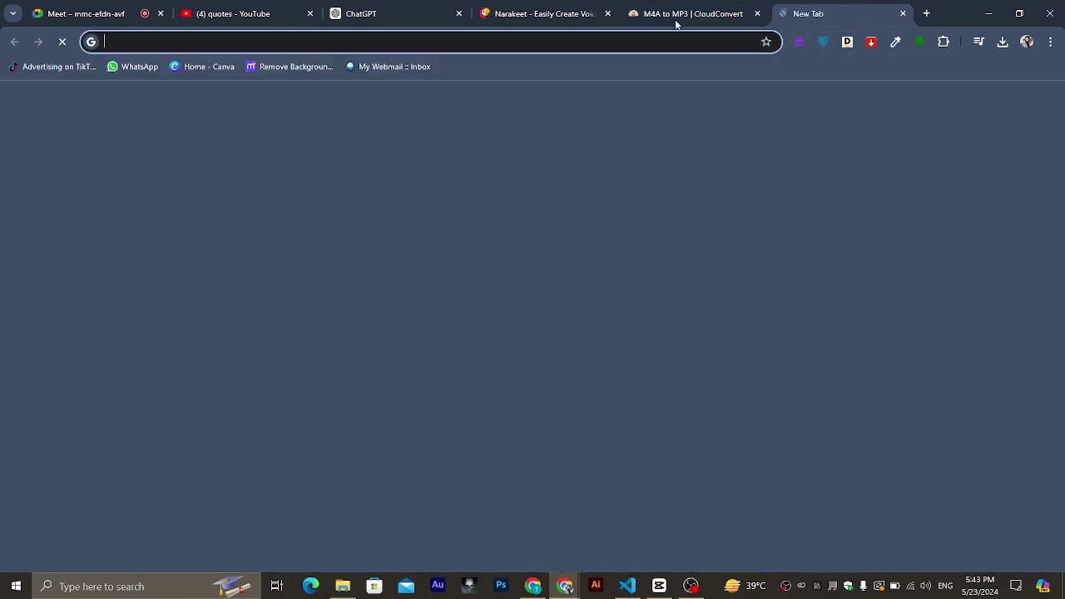
{"action": "left_click", "coordinate": [551, 37]}
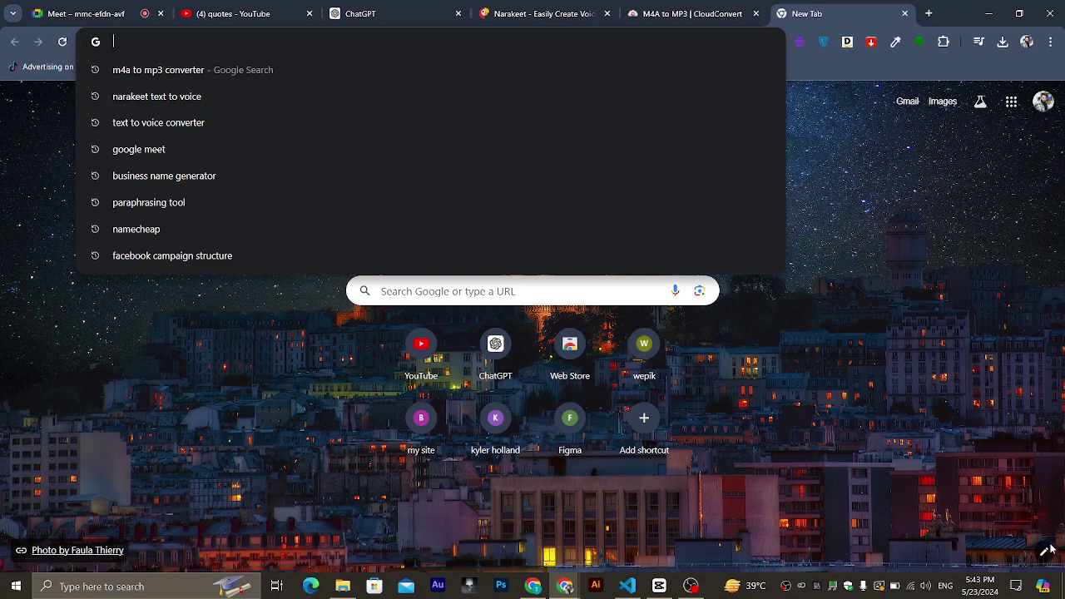
{"action": "left_click", "coordinate": [1063, 587]}
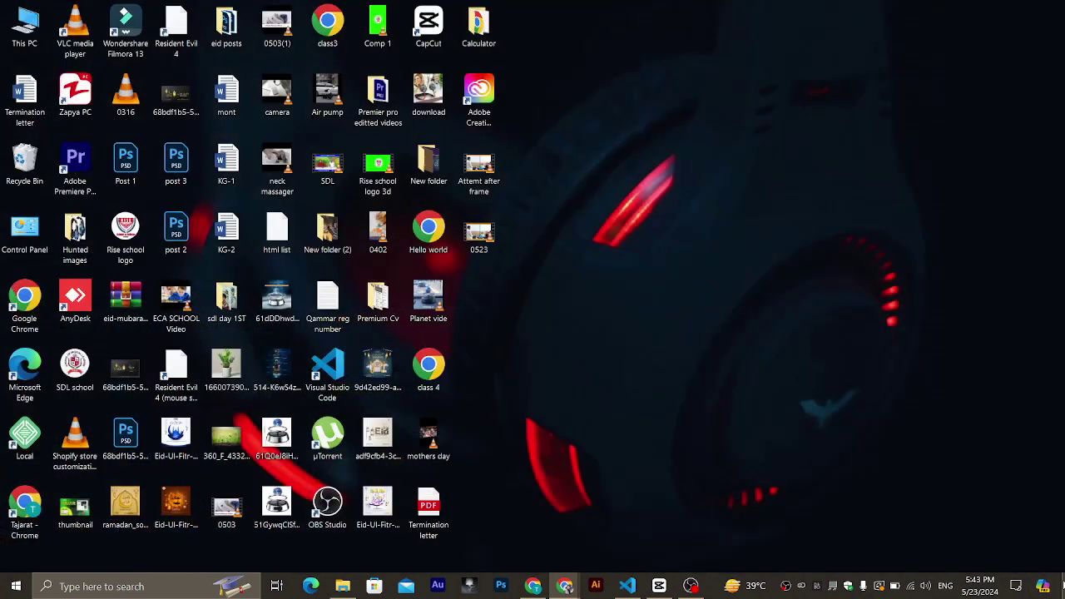
{"action": "left_click", "coordinate": [1063, 587]}
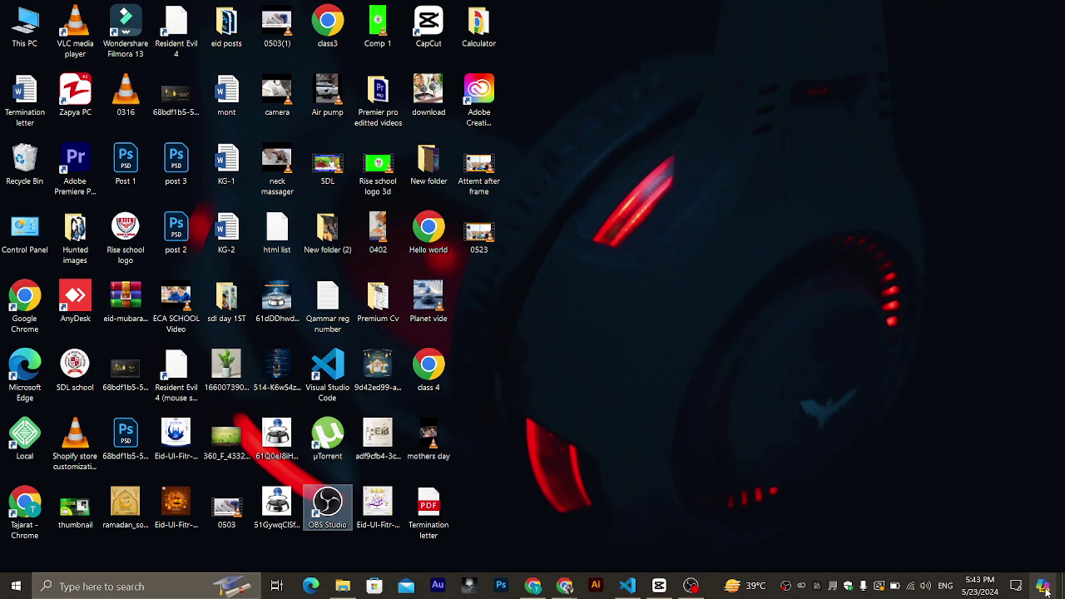
{"action": "left_click", "coordinate": [1044, 587]}
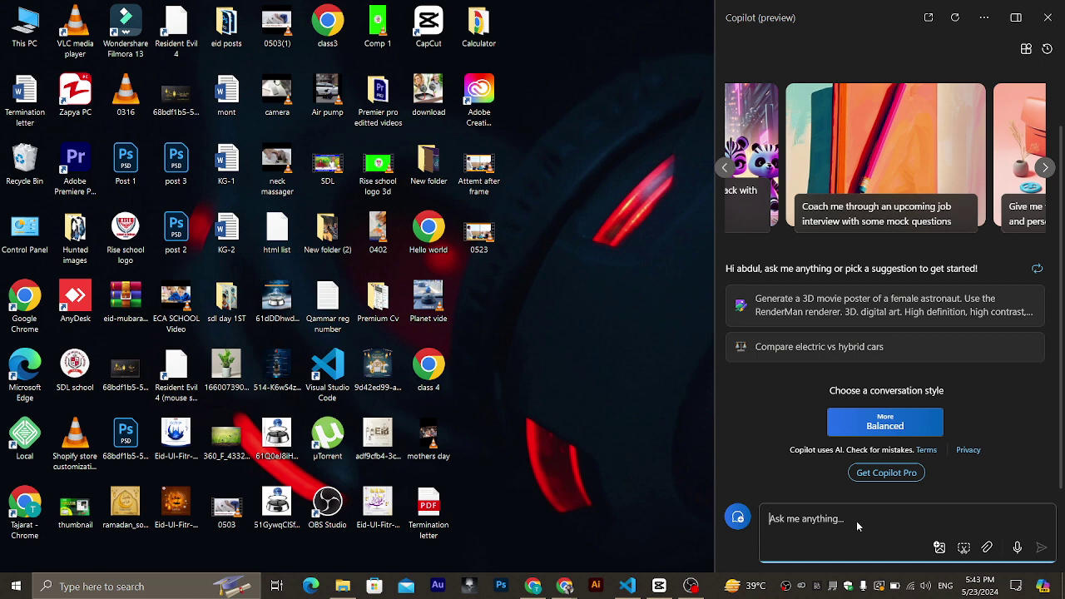
{"action": "left_click", "coordinate": [846, 324]}
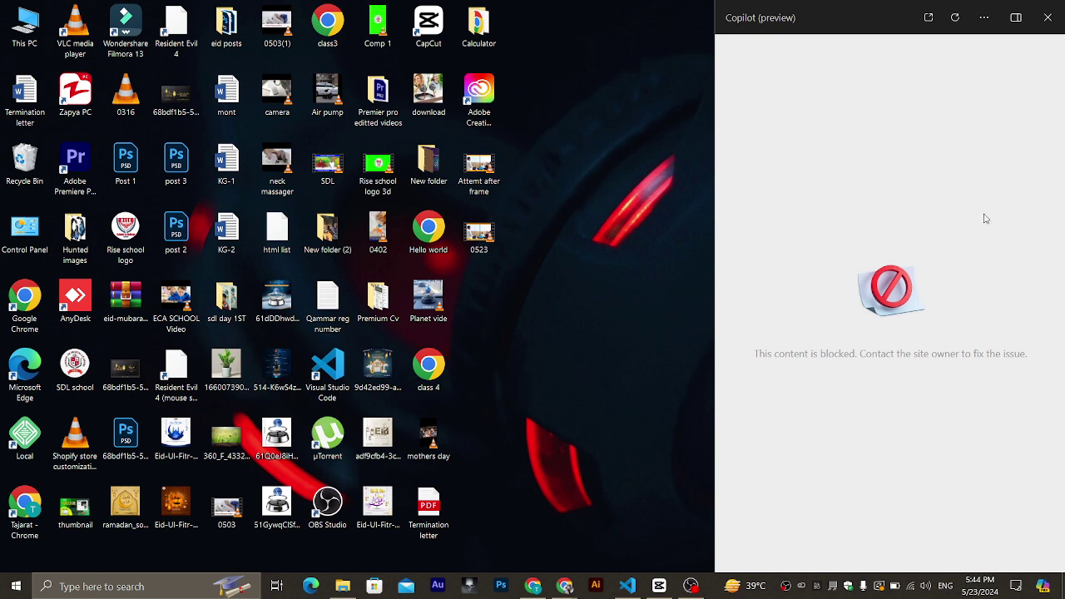
{"action": "left_click", "coordinate": [1054, 16]}
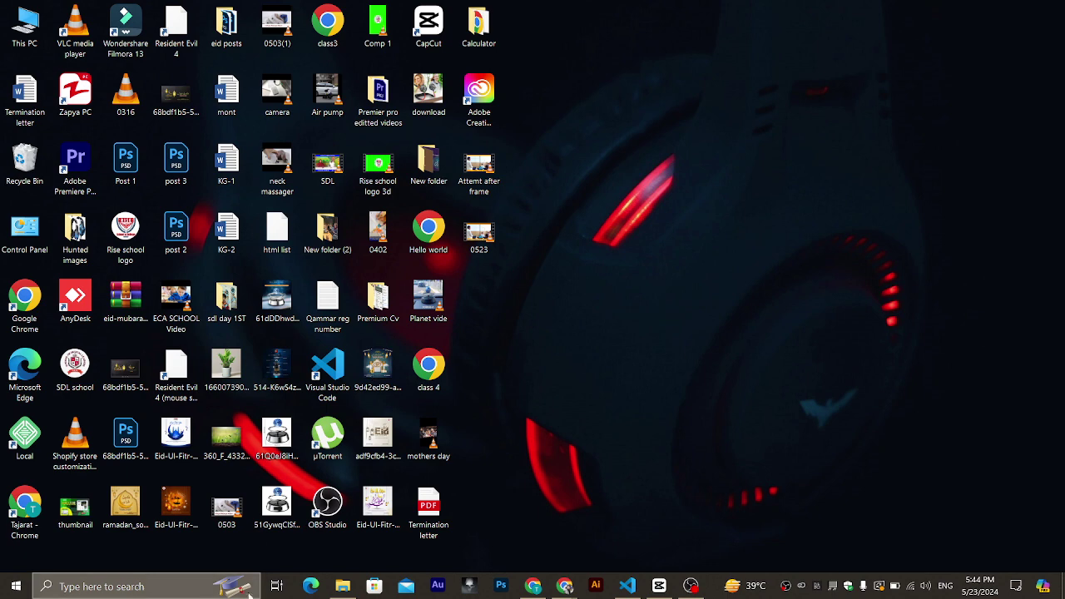
Launch Edge, accept its recommended settings, maximise it, start Copilot chat, then bring up Default apps.
{"action": "left_click", "coordinate": [308, 586]}
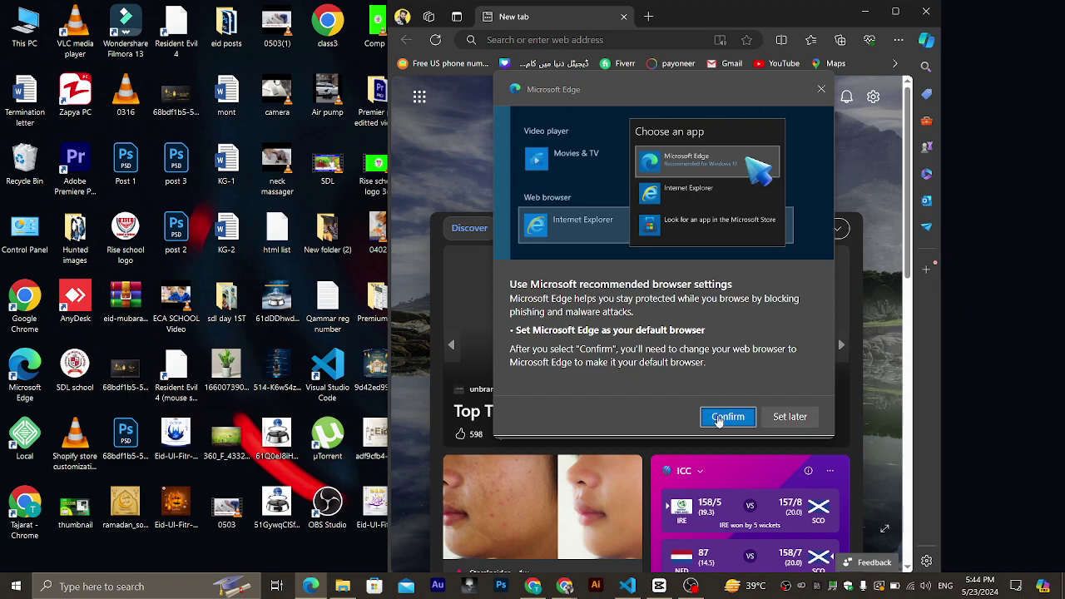
{"action": "left_click", "coordinate": [714, 413]}
{"action": "left_click", "coordinate": [903, 12]}
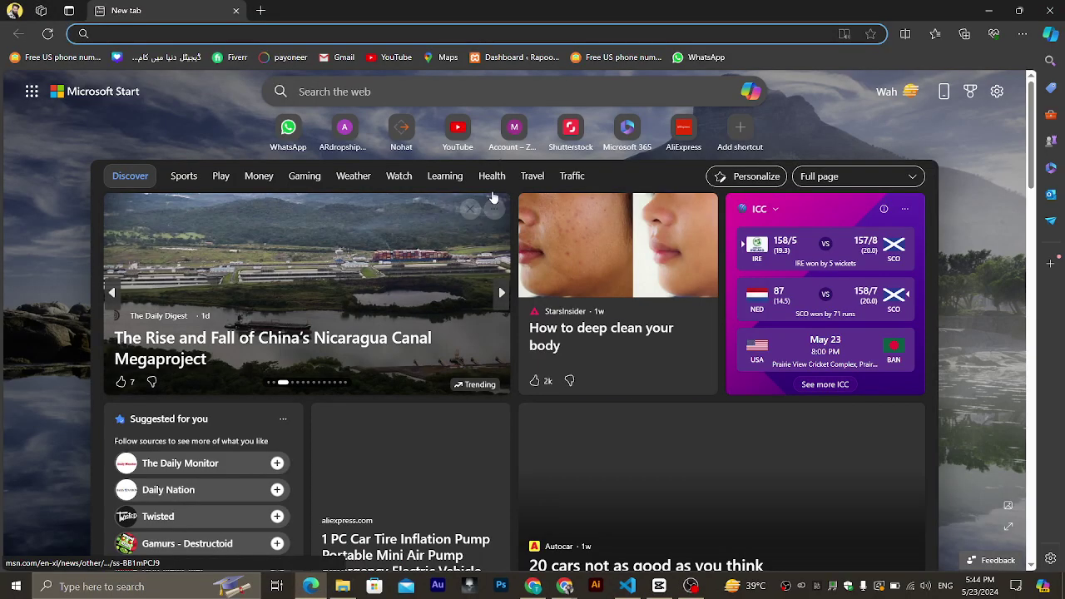
{"action": "left_click", "coordinate": [751, 93]}
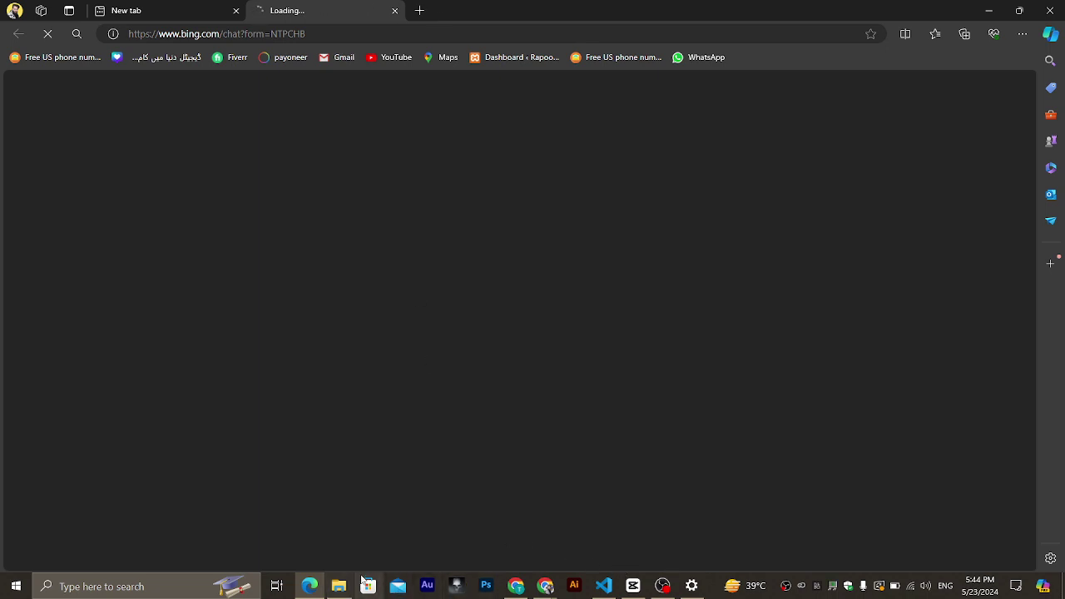
{"action": "left_click", "coordinate": [692, 587]}
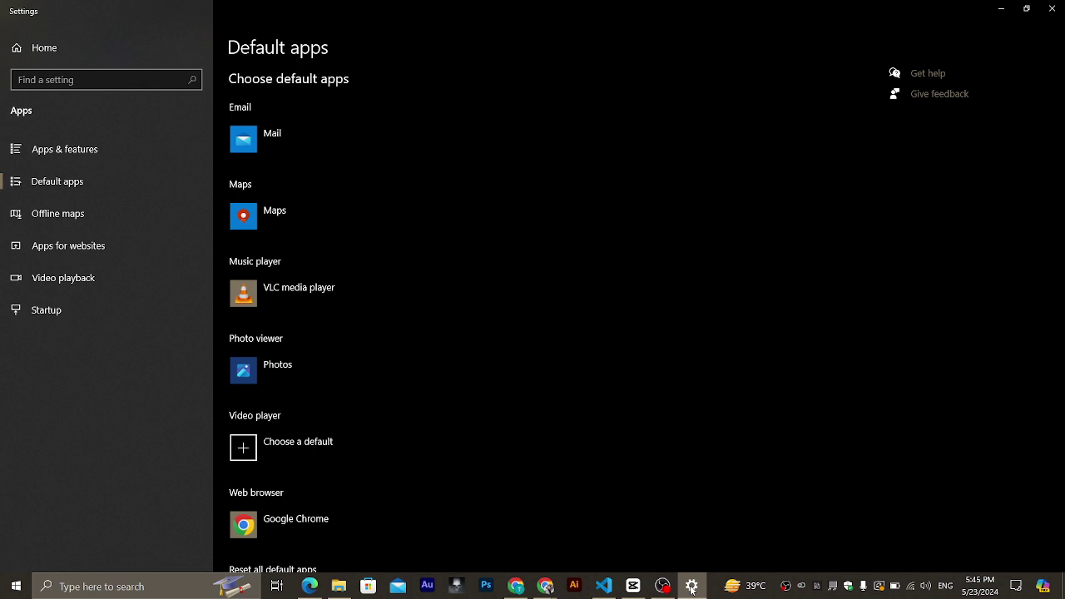
Make Microsoft Edge the default browser, close Edge's Bing error tab and reopen Copilot chat.
{"action": "left_click", "coordinate": [293, 531]}
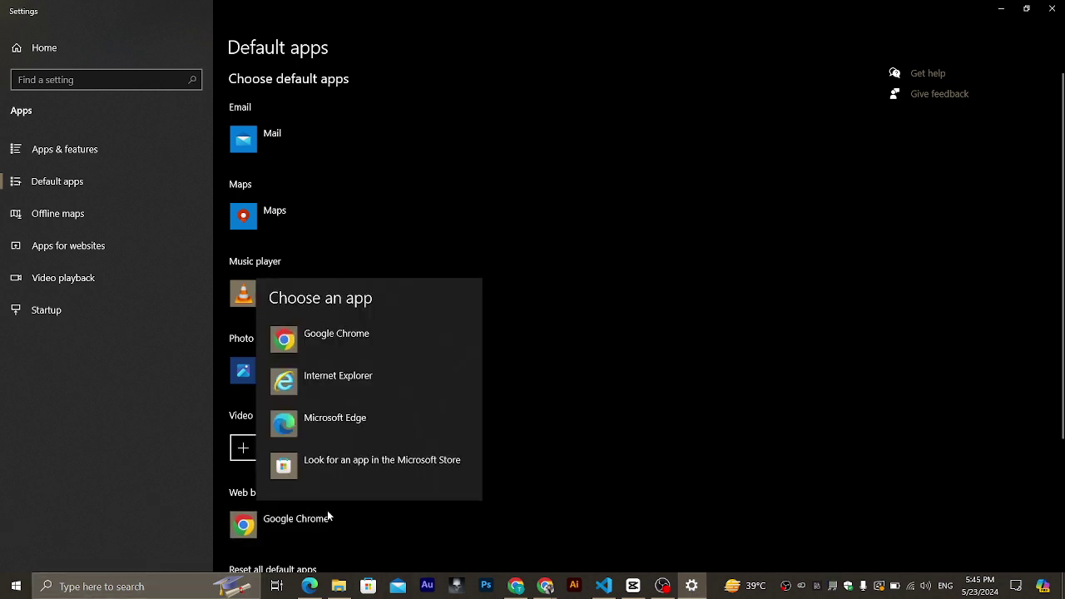
{"action": "left_click", "coordinate": [420, 418]}
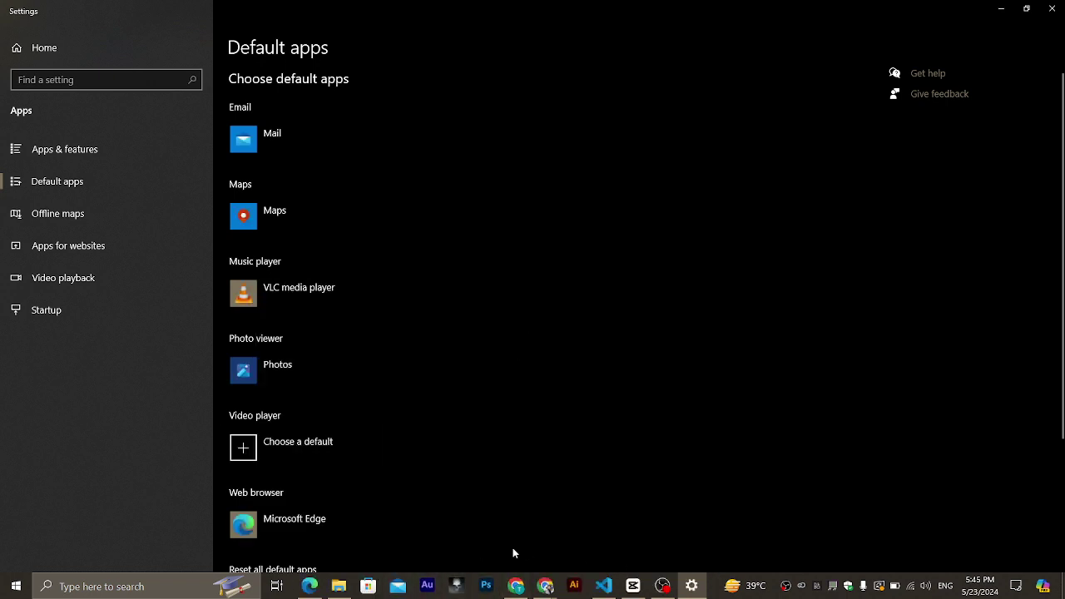
{"action": "left_click", "coordinate": [309, 586]}
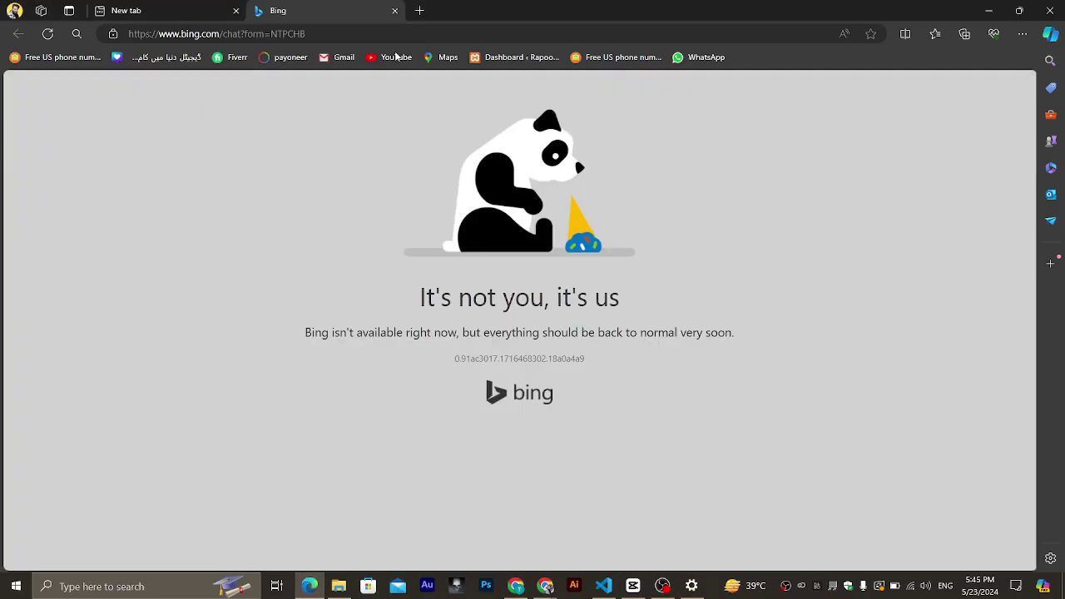
{"action": "left_click", "coordinate": [394, 10]}
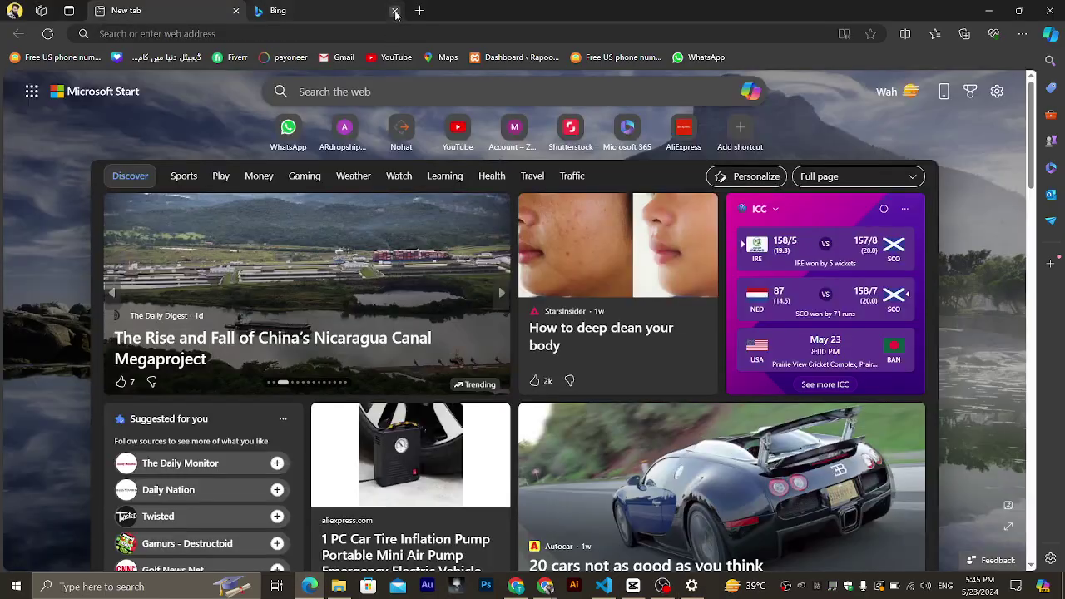
{"action": "left_click", "coordinate": [750, 91]}
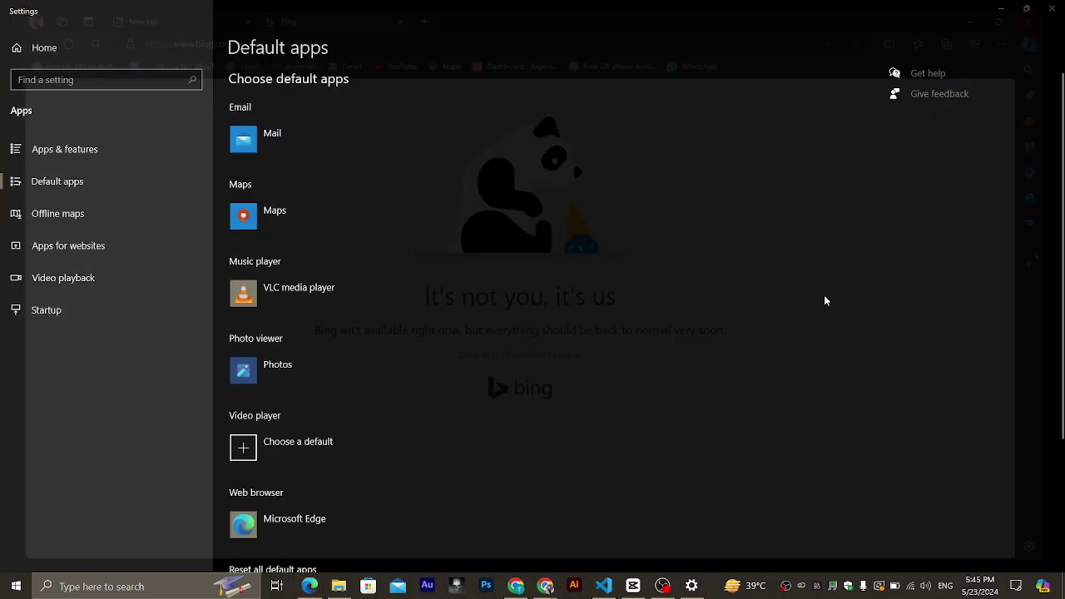
Return to Default apps and switch the default web browser back to Google Chrome.
{"action": "left_click", "coordinate": [663, 586]}
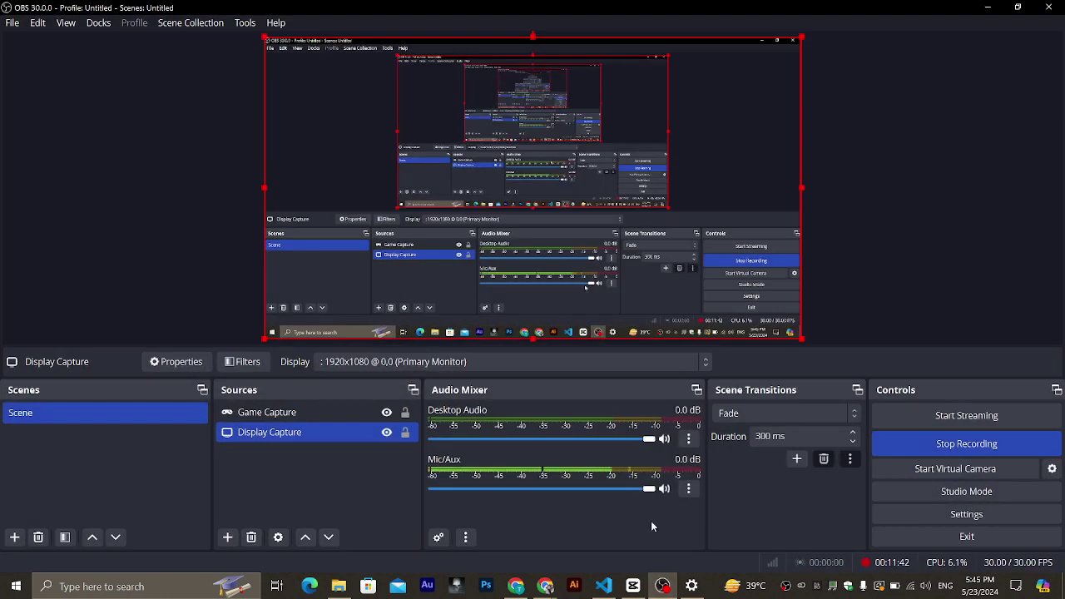
{"action": "left_click", "coordinate": [692, 585]}
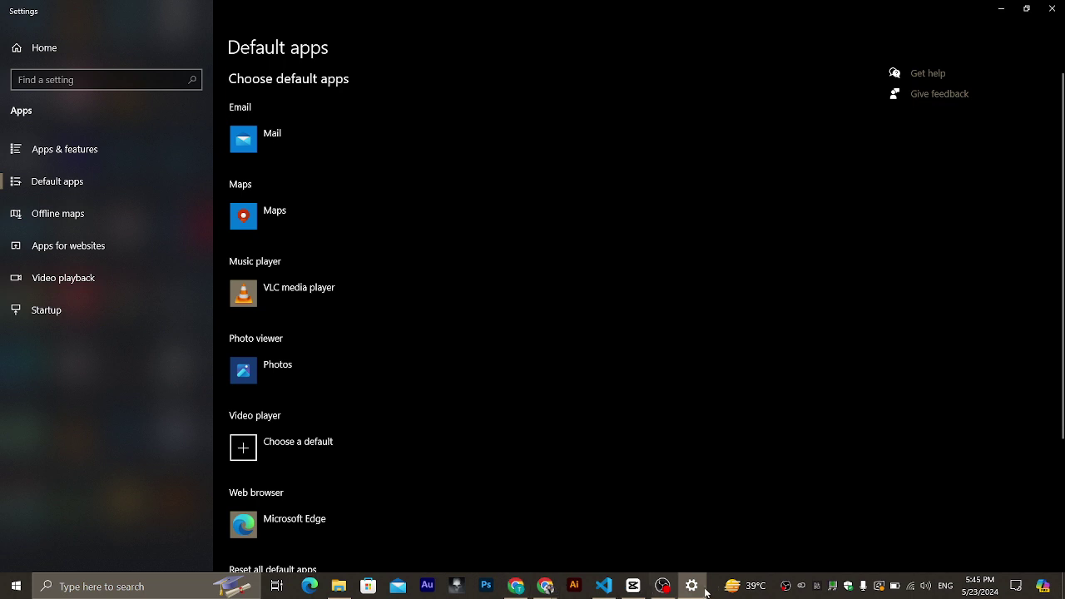
{"action": "left_click", "coordinate": [289, 520]}
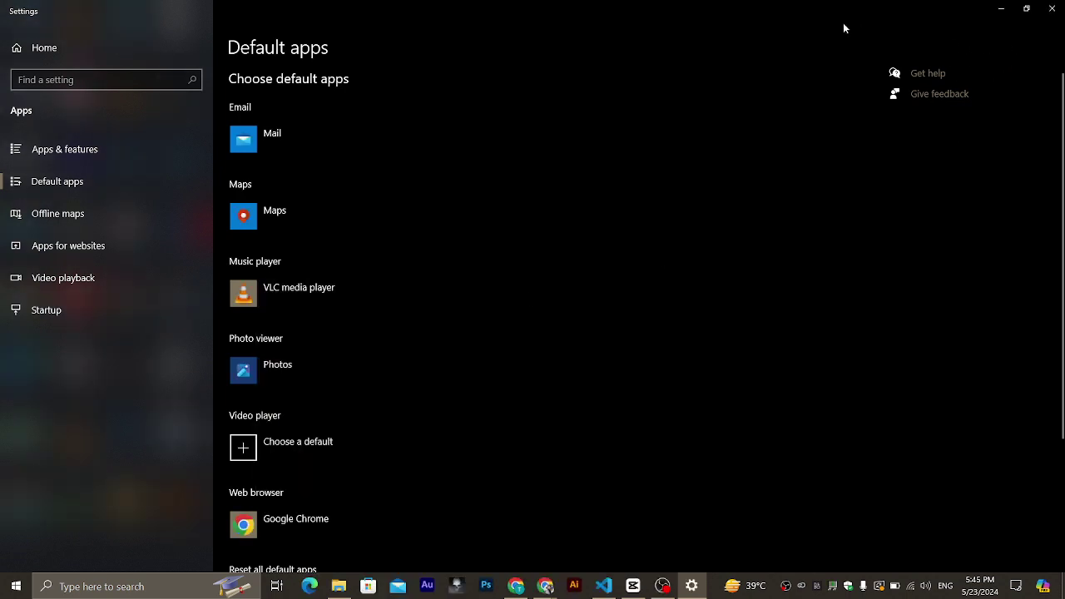
Close Settings, bring the Chrome keyword-ideas window back and open a blank new tab.
{"action": "left_click", "coordinate": [1052, 8]}
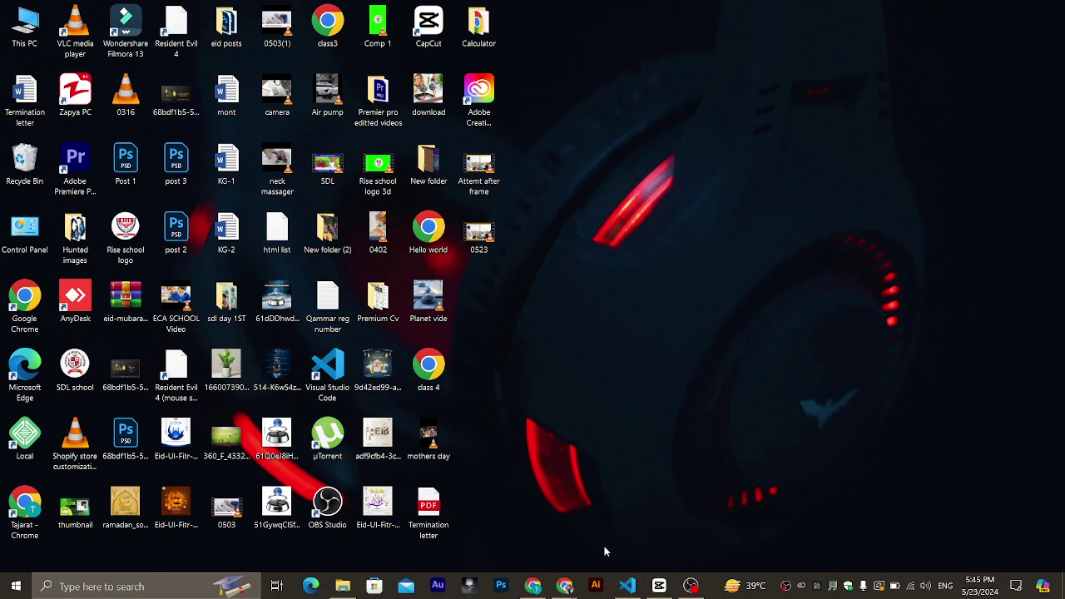
{"action": "mouse_move", "coordinate": [537, 589]}
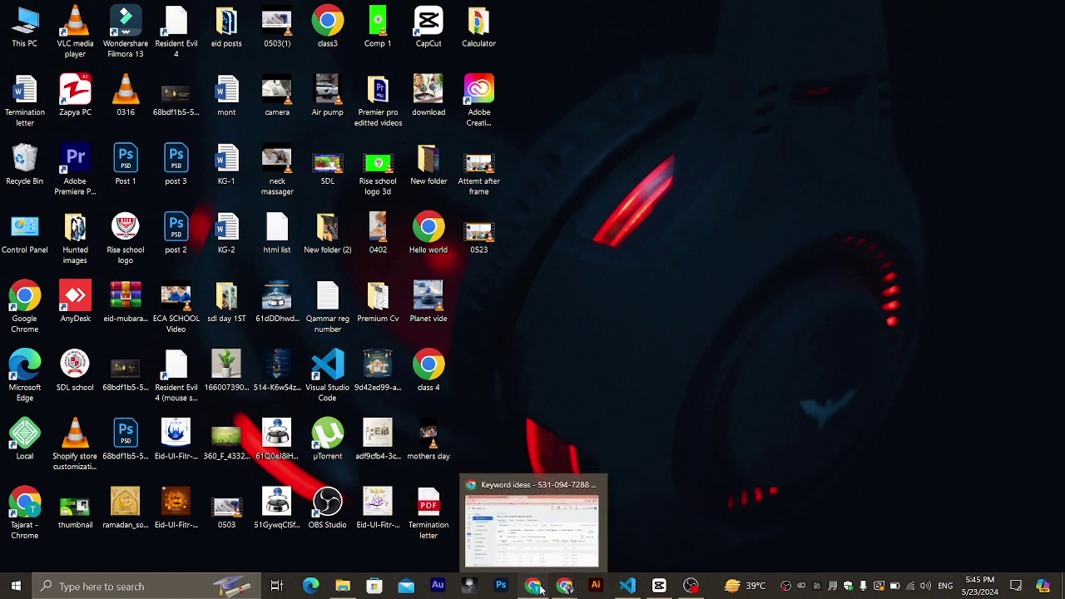
{"action": "left_click", "coordinate": [537, 588]}
{"action": "left_click", "coordinate": [510, 13]}
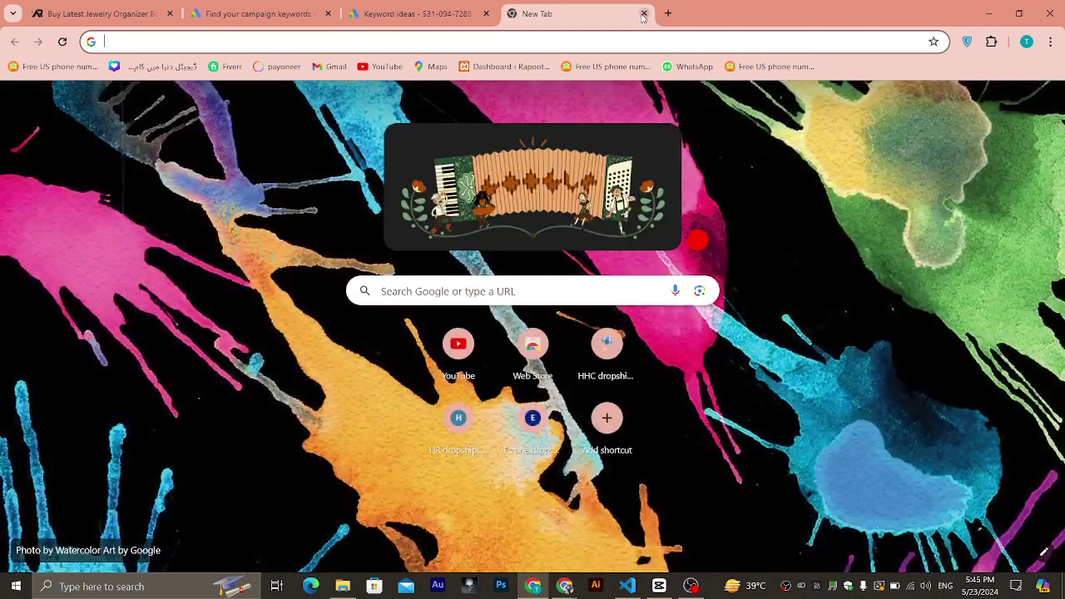
Close the extra tab and open a separate Chrome window under another profile.
{"action": "left_click", "coordinate": [644, 14]}
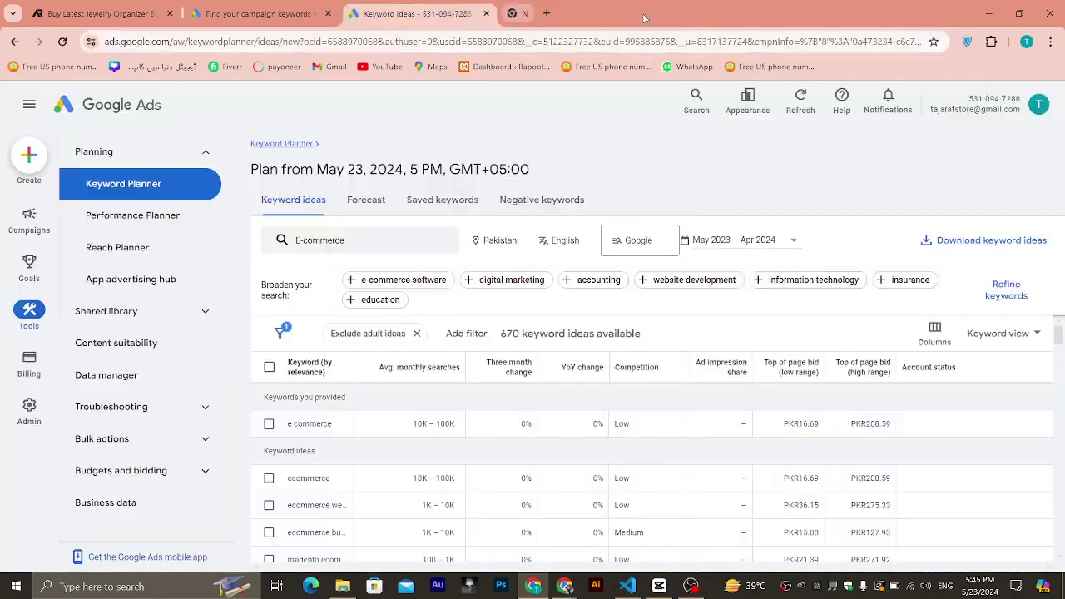
{"action": "left_click", "coordinate": [1027, 42]}
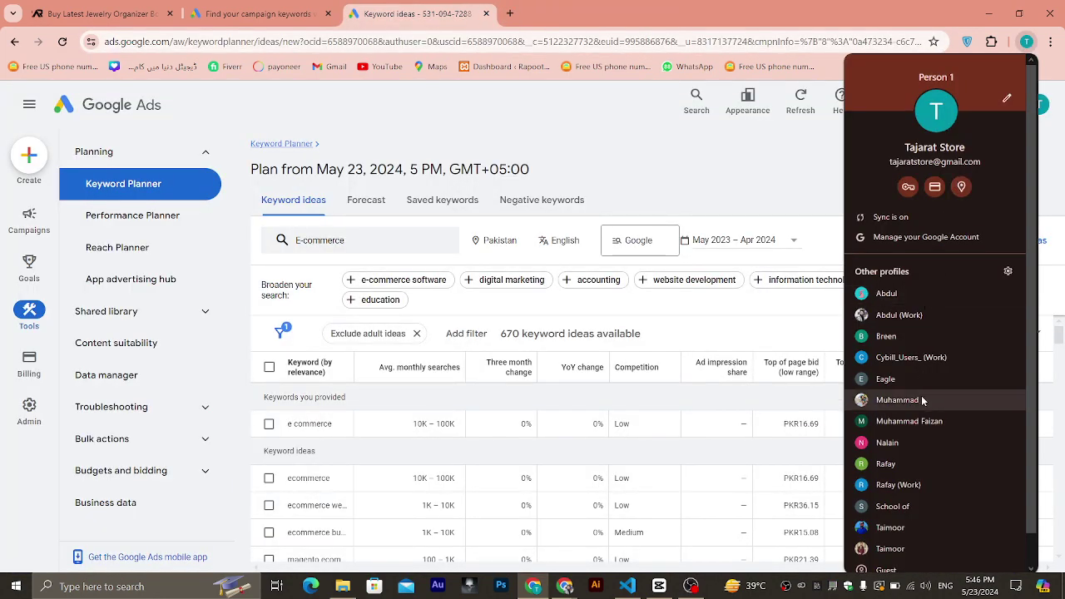
{"action": "scroll", "coordinate": [914, 493], "scroll_direction": "down", "scroll_amount": 1}
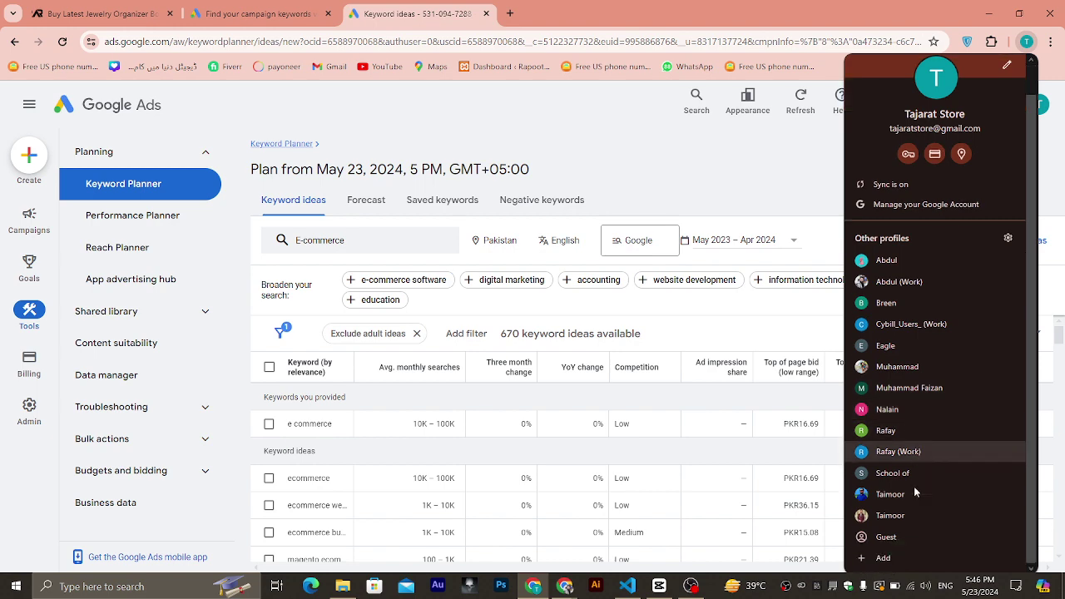
{"action": "left_click", "coordinate": [907, 455]}
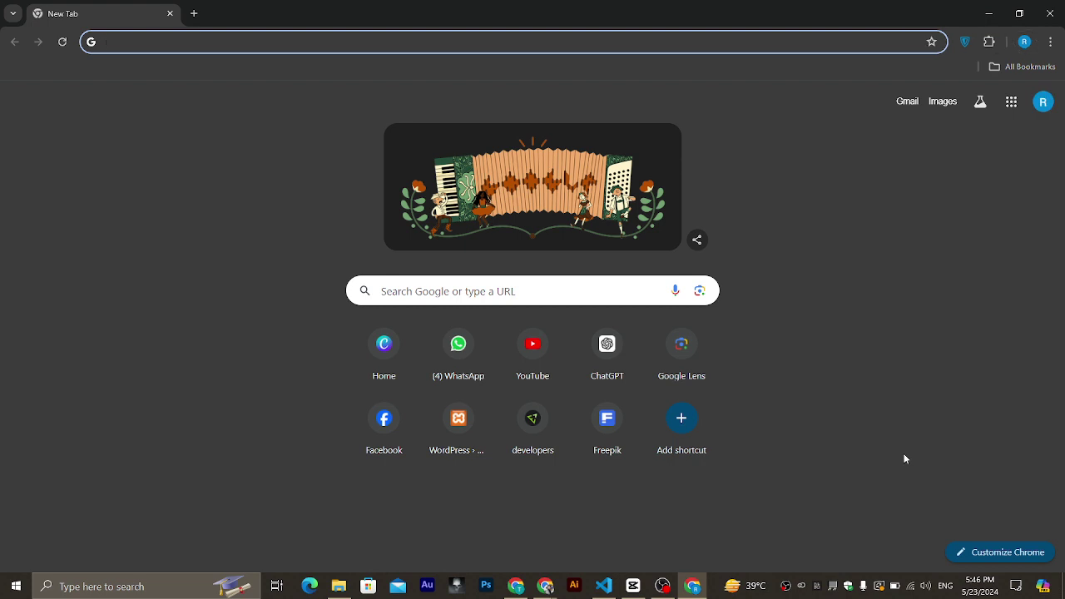
Load web.whatsapp.com from the WhatsApp shortcut on the new tab page.
{"action": "left_click", "coordinate": [280, 40]}
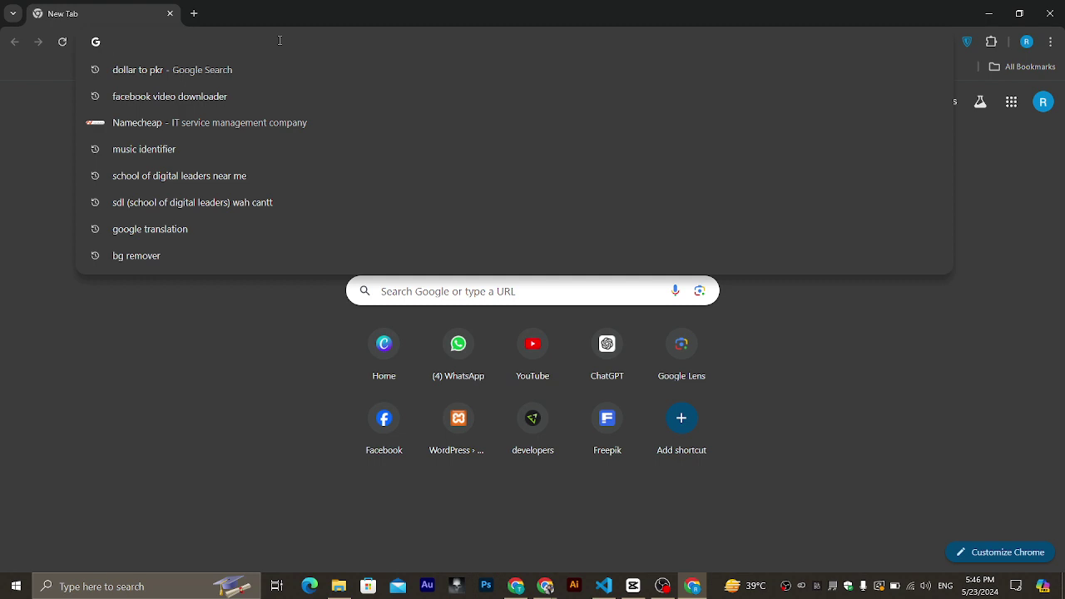
{"action": "left_click", "coordinate": [457, 344]}
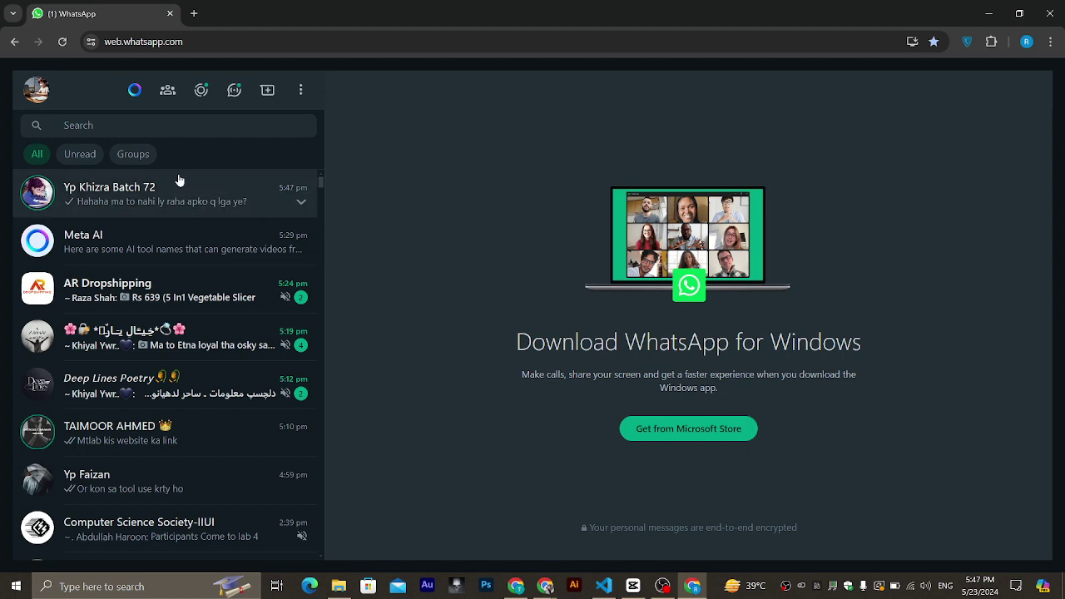
In the Meta AI chat, draft a bearded businessman image request, inserting 'Image in front of me'.
{"action": "left_click", "coordinate": [186, 259]}
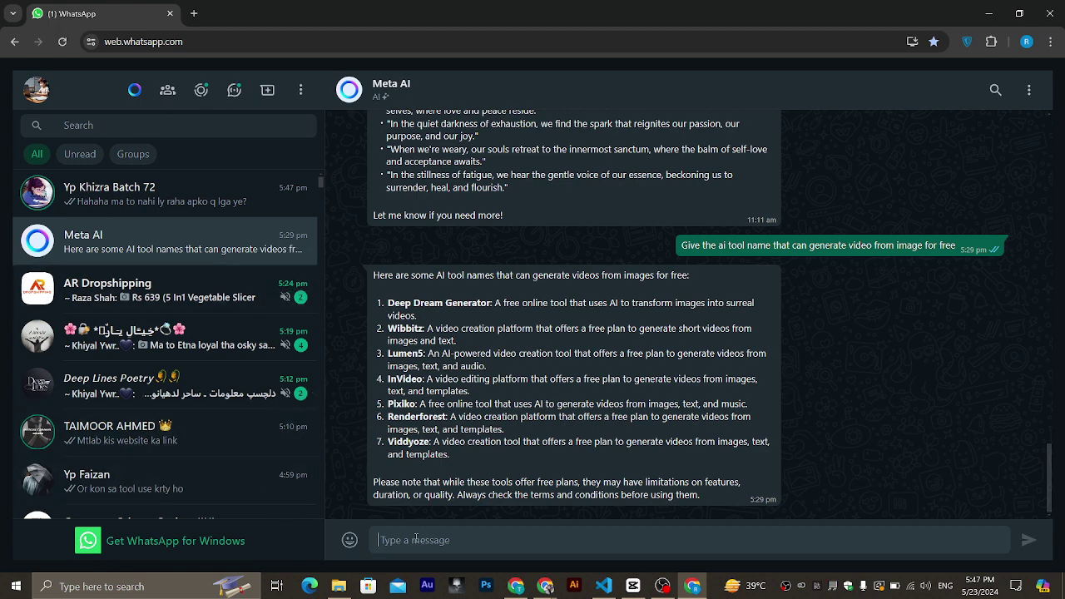
{"action": "type", "text": "Cretw"}
{"action": "key", "text": "BackSpace"}
{"action": "key", "text": "BackSpace"}
{"action": "type", "text": "ate me a Business "}
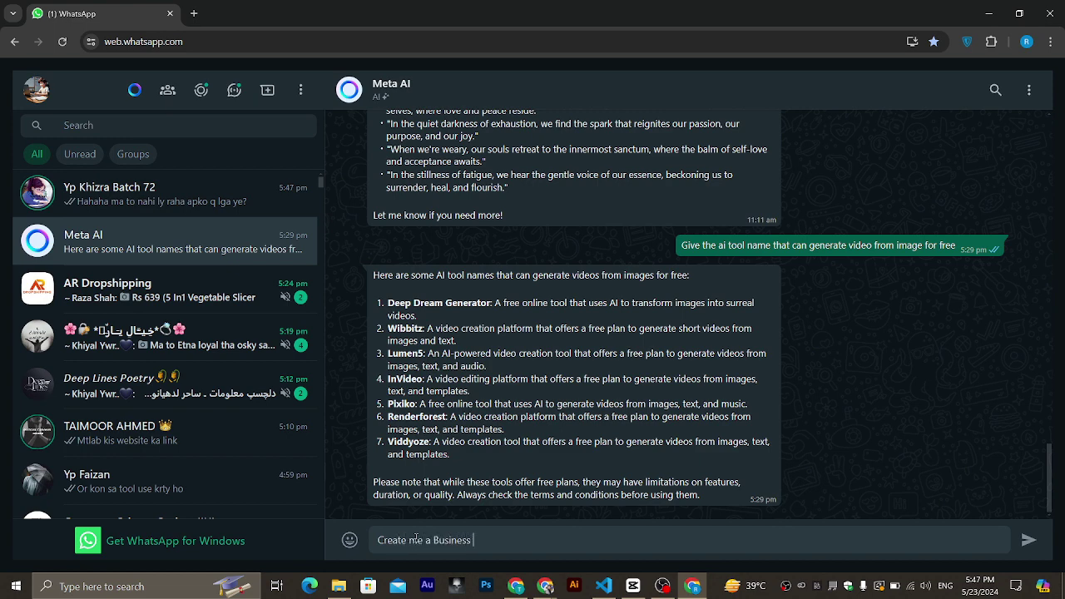
{"action": "type", "text": "Manm"}
{"action": "key", "text": "BackSpace"}
{"action": "type", "text": "With Some beared"}
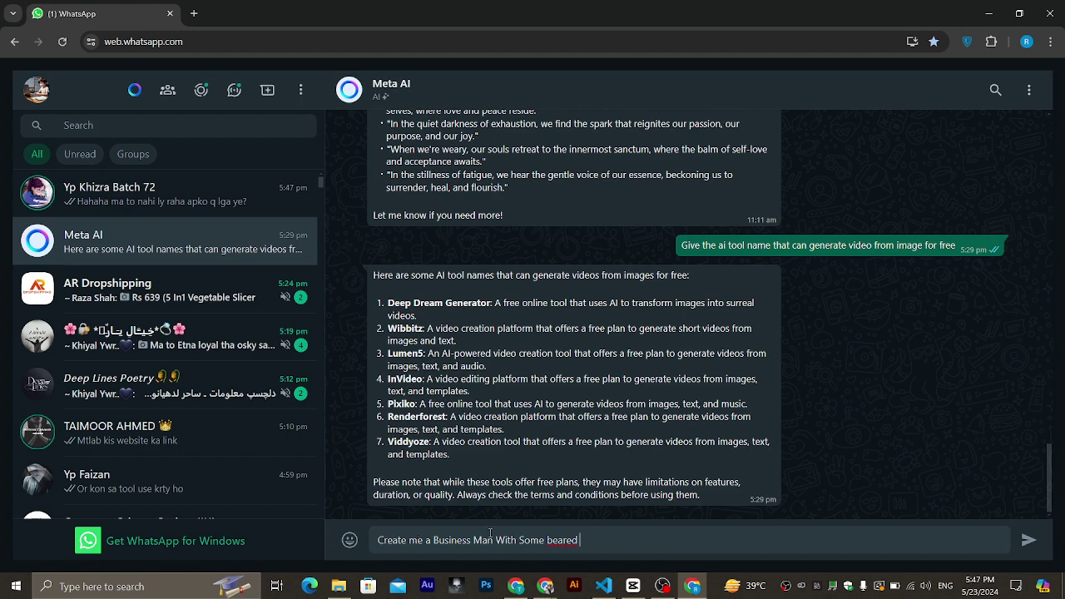
{"action": "left_click", "coordinate": [496, 542]}
{"action": "type", "text": "Image "}
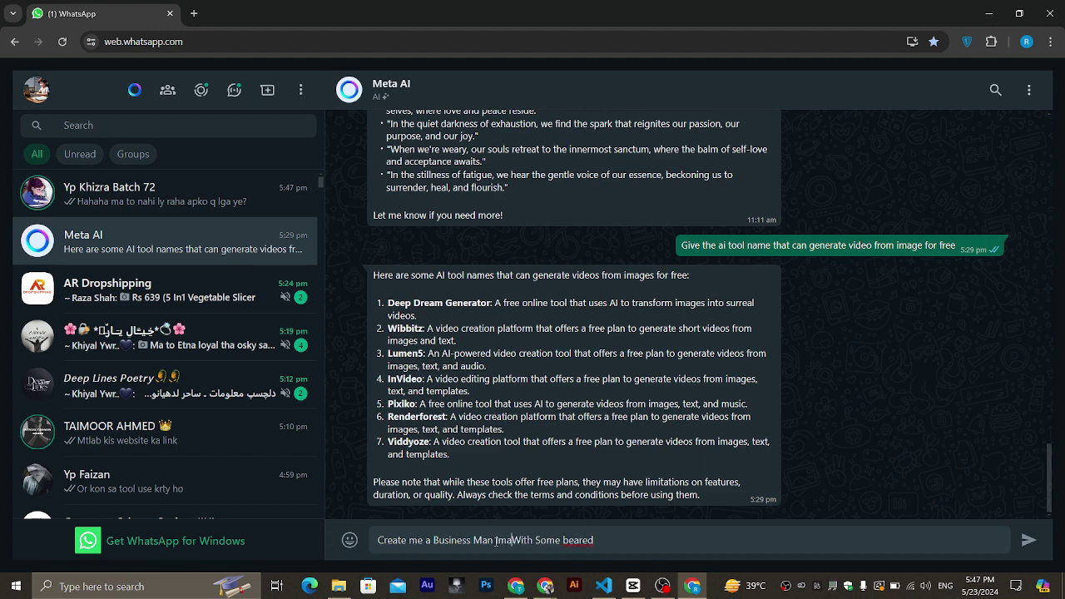
{"action": "type", "text": "in front"}
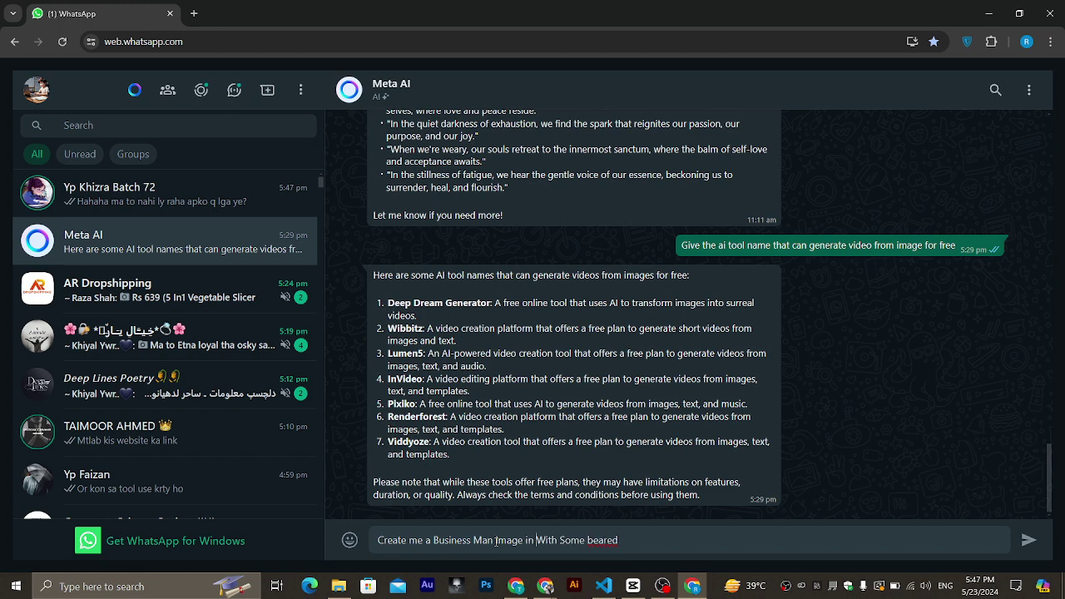
{"action": "type", "text": " of me"}
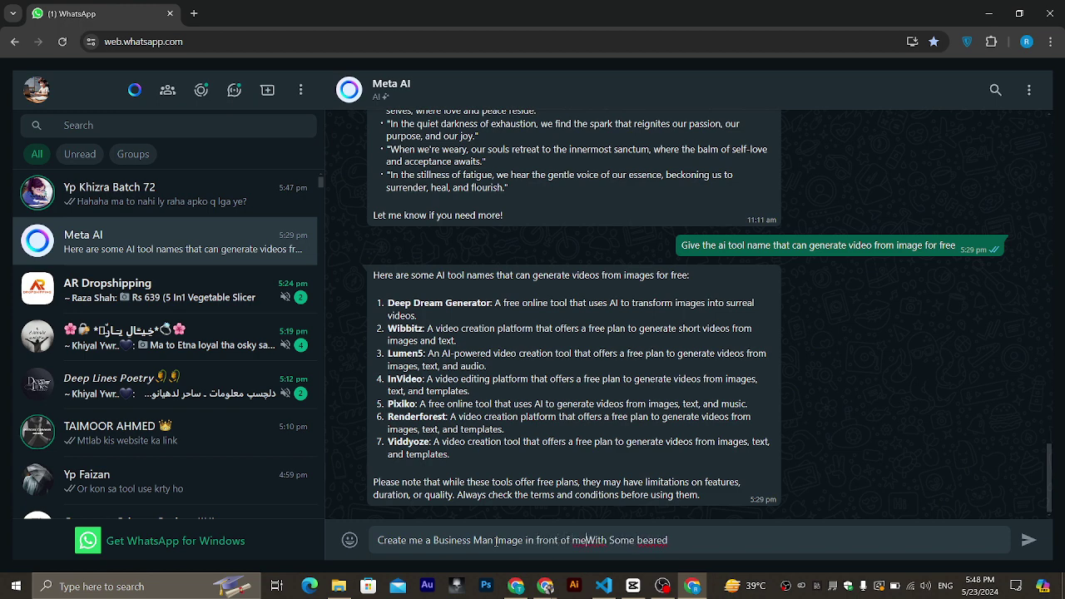
Send the bearded businessman request to Meta AI and view its four-bearded-men office image.
{"action": "key", "text": "Return"}
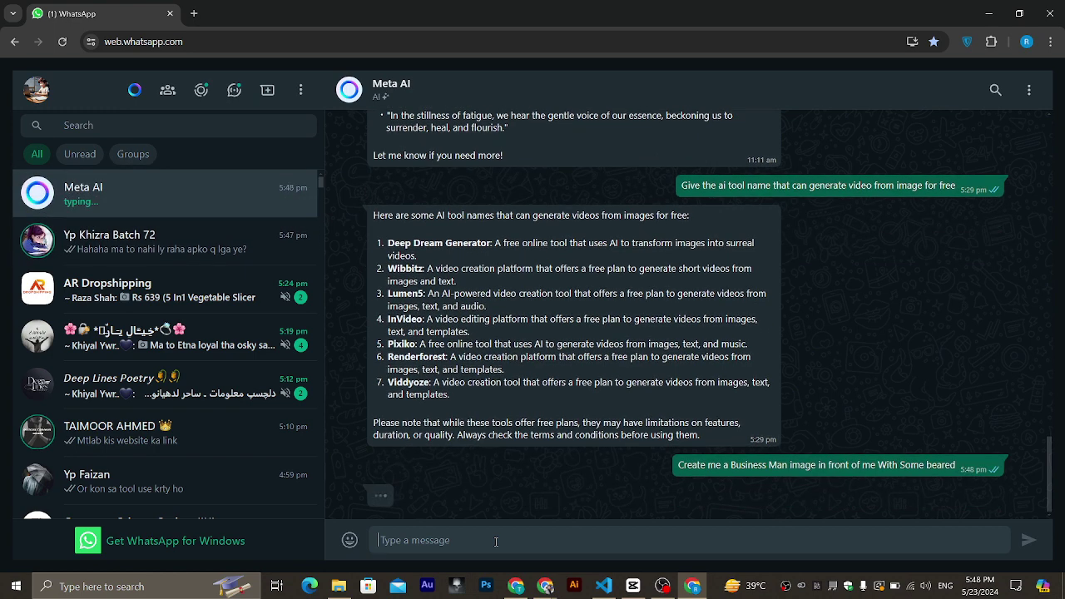
{"action": "scroll", "coordinate": [425, 275], "scroll_direction": "up", "scroll_amount": 15}
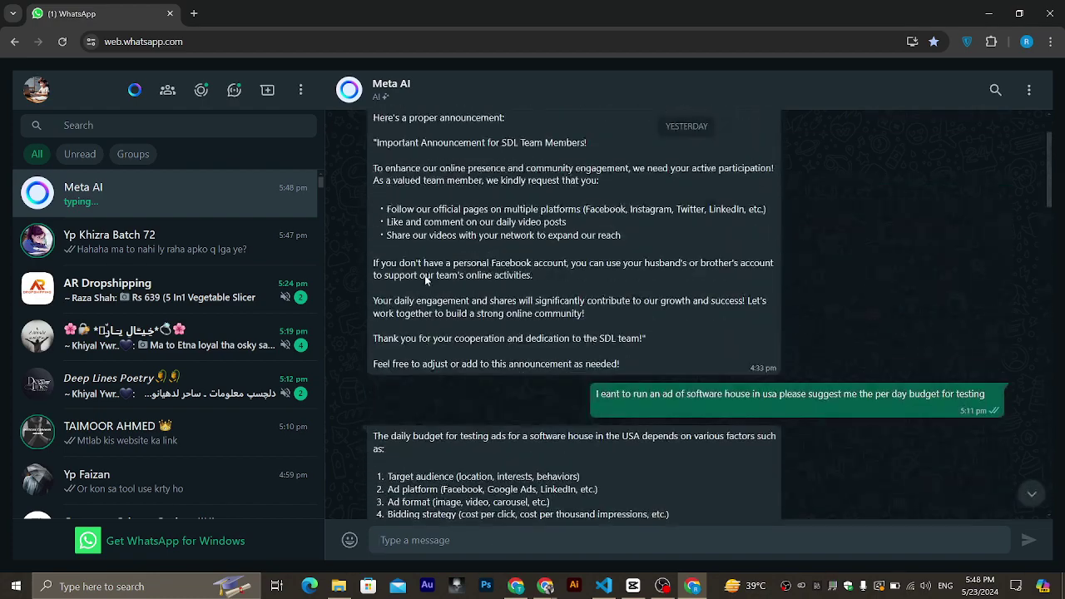
{"action": "scroll", "coordinate": [425, 280], "scroll_direction": "up", "scroll_amount": 15}
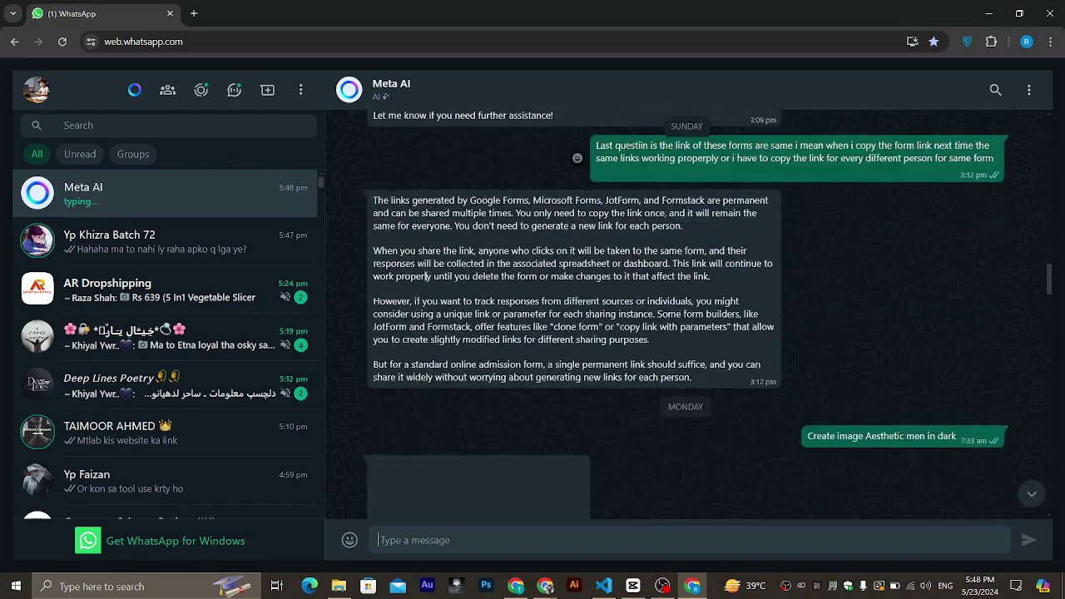
{"action": "scroll", "coordinate": [425, 282], "scroll_direction": "down", "scroll_amount": 3}
{"action": "scroll", "coordinate": [426, 283], "scroll_direction": "up", "scroll_amount": 5}
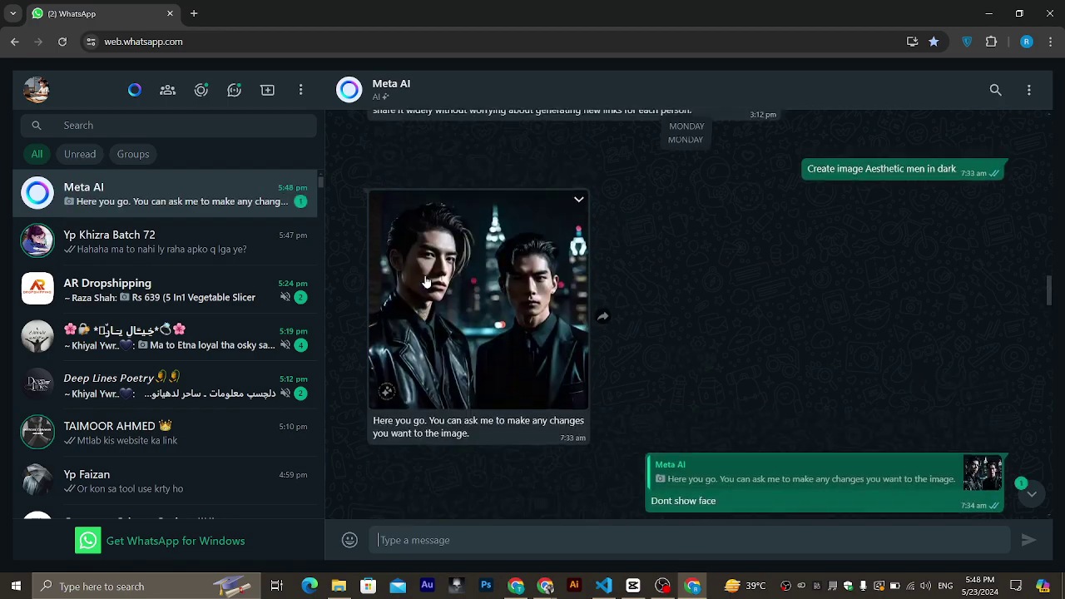
{"action": "scroll", "coordinate": [425, 282], "scroll_direction": "down", "scroll_amount": 10}
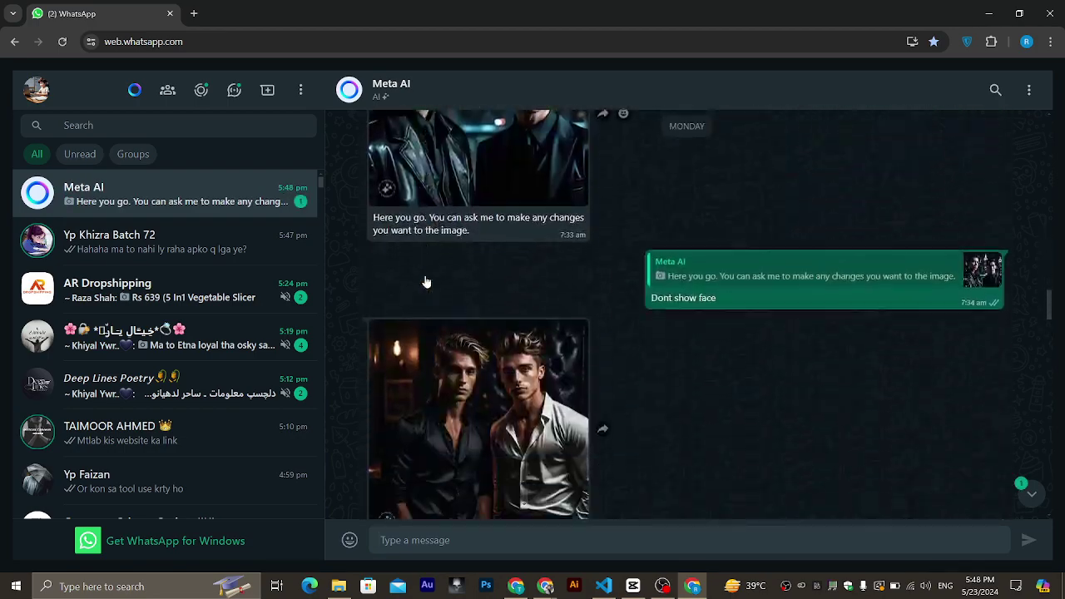
{"action": "scroll", "coordinate": [426, 283], "scroll_direction": "down", "scroll_amount": 1}
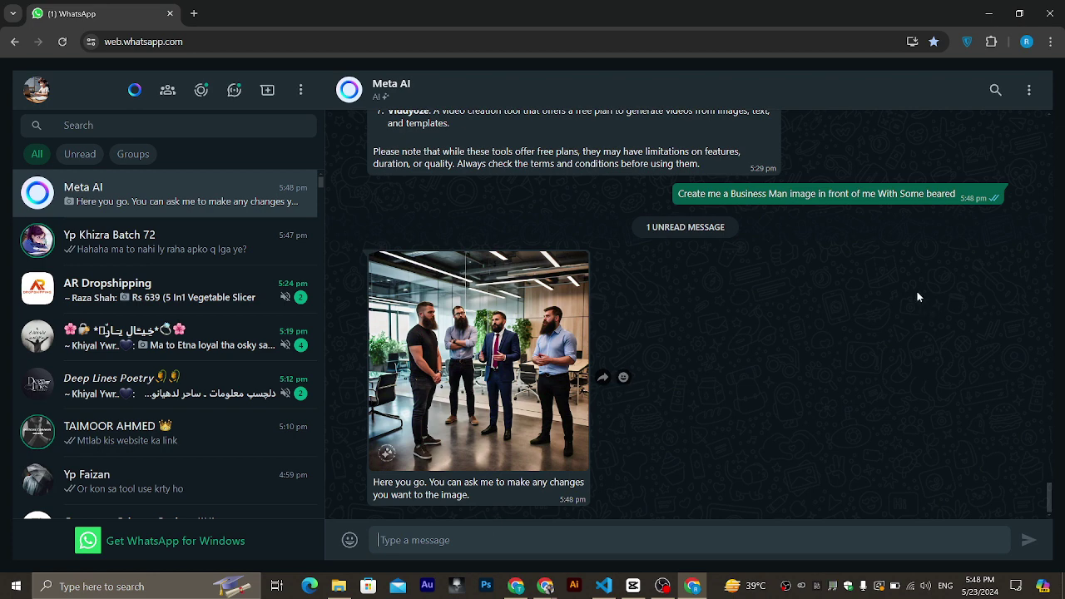
Resend the businessman prompt to Meta AI with 'in front of me' removed.
{"action": "left_click_drag", "start_coordinate": [957, 197], "coordinate": [674, 196]}
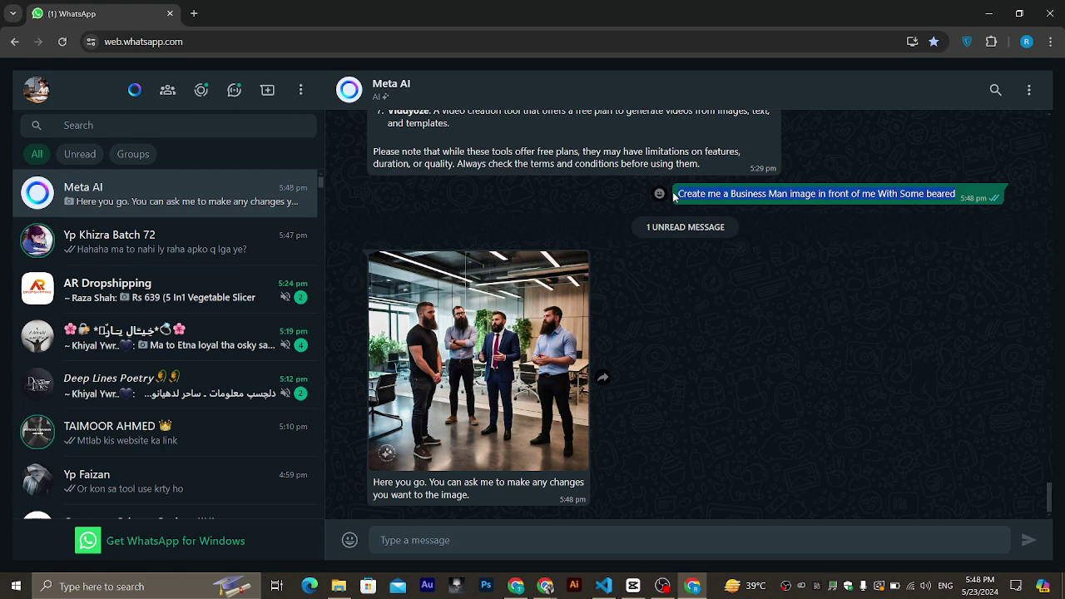
{"action": "key", "text": "ctrl+c"}
{"action": "left_click", "coordinate": [485, 536]}
{"action": "key", "text": "ctrl+v"}
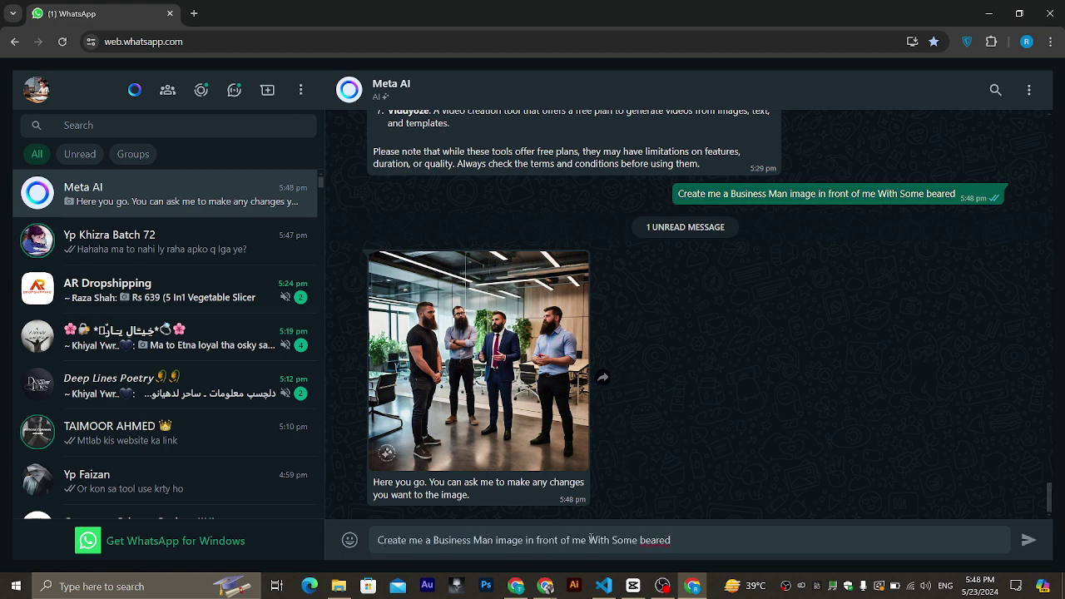
{"action": "left_click_drag", "start_coordinate": [588, 541], "coordinate": [535, 541]}
{"action": "key", "text": "BackSpace"}
{"action": "key", "text": "BackSpace"}
{"action": "key", "text": "BackSpace"}
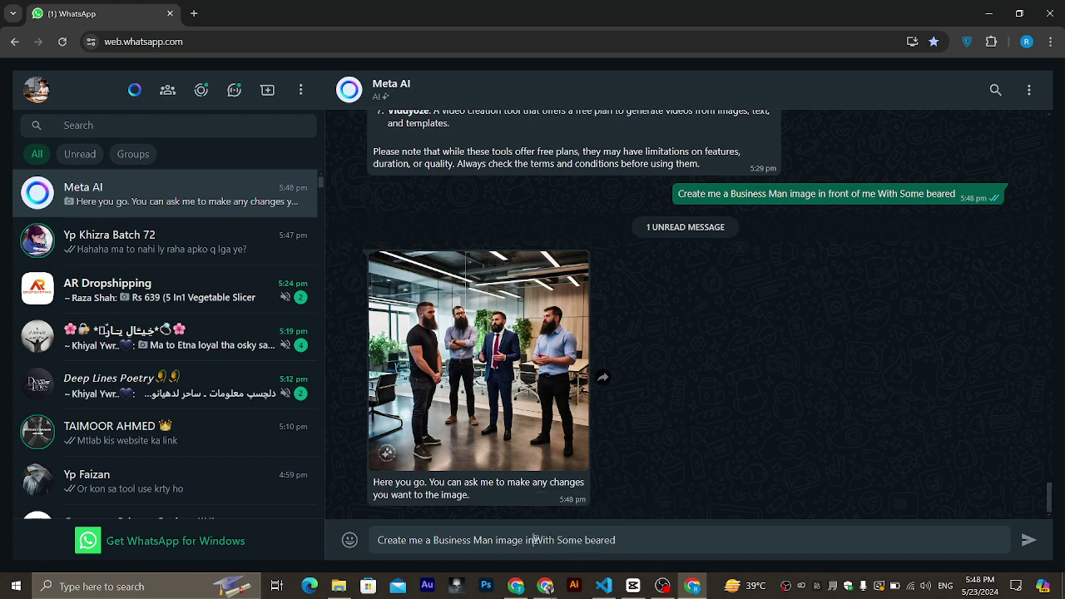
{"action": "key", "text": "Return"}
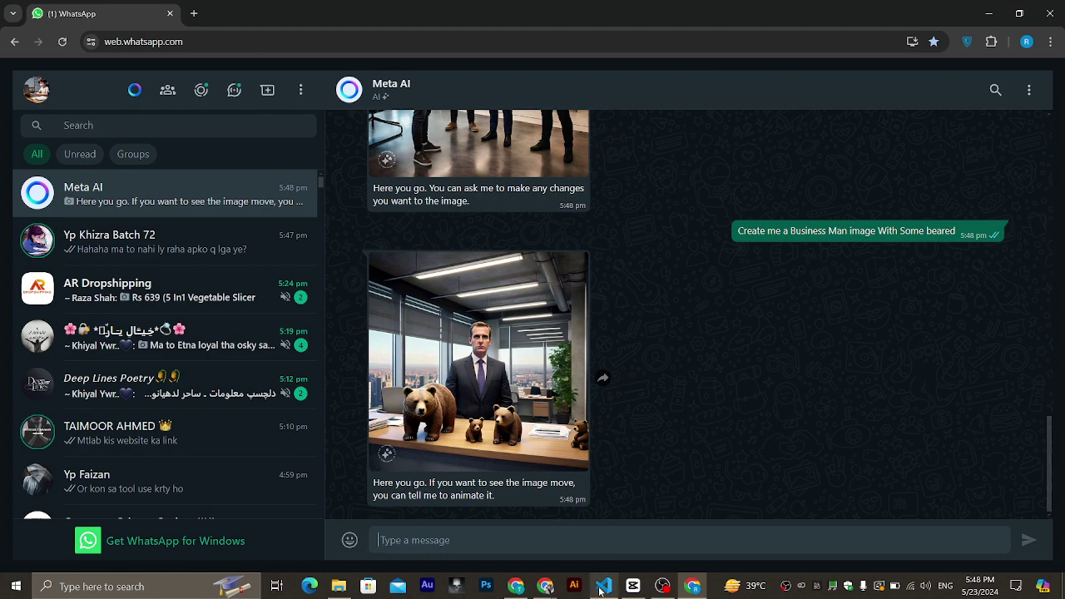
Admit the waiting participant into the Google Meet call, then go back to WhatsApp Web.
{"action": "left_click", "coordinate": [546, 586]}
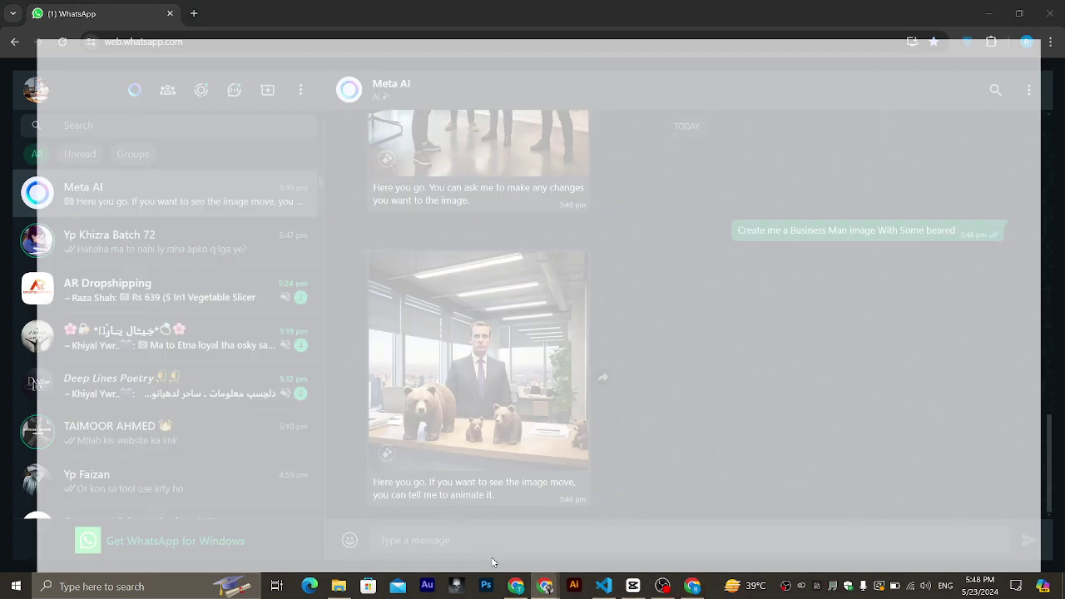
{"action": "left_click", "coordinate": [491, 557]}
{"action": "left_click", "coordinate": [106, 8]}
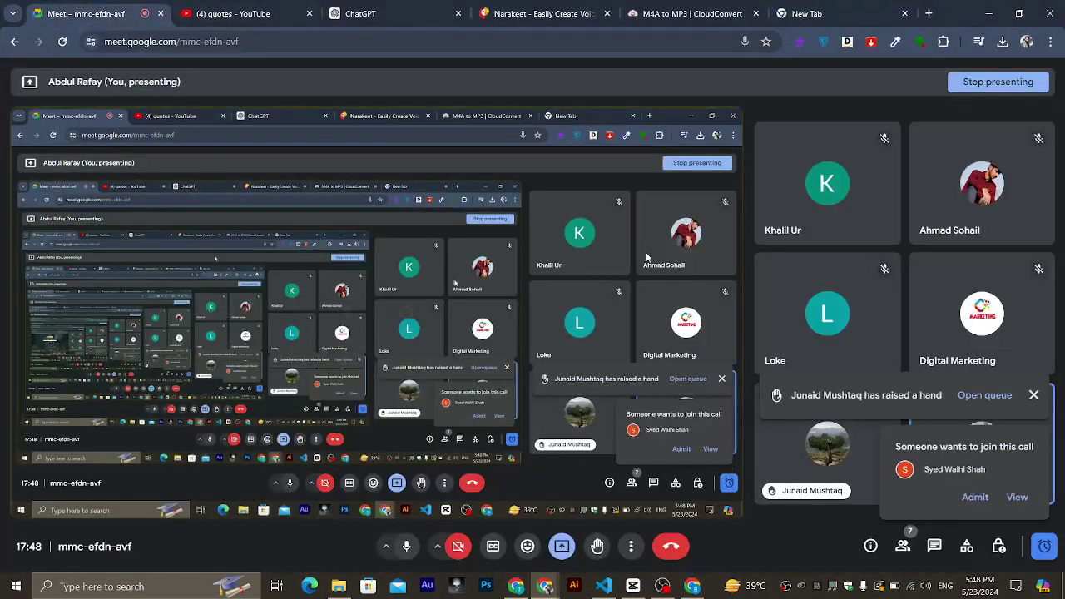
{"action": "left_click", "coordinate": [975, 497]}
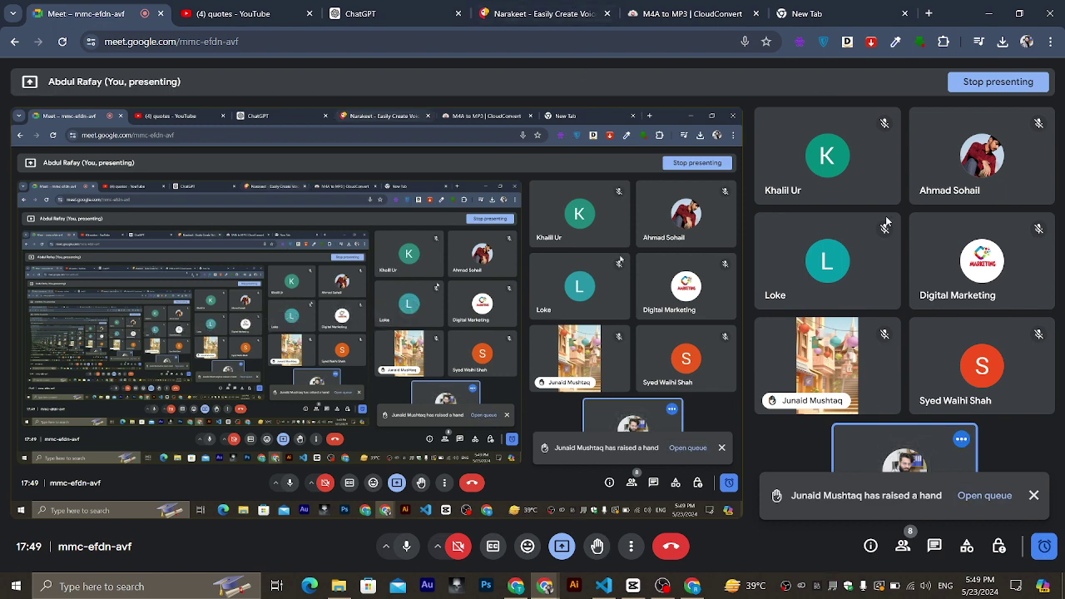
{"action": "left_click", "coordinate": [693, 586]}
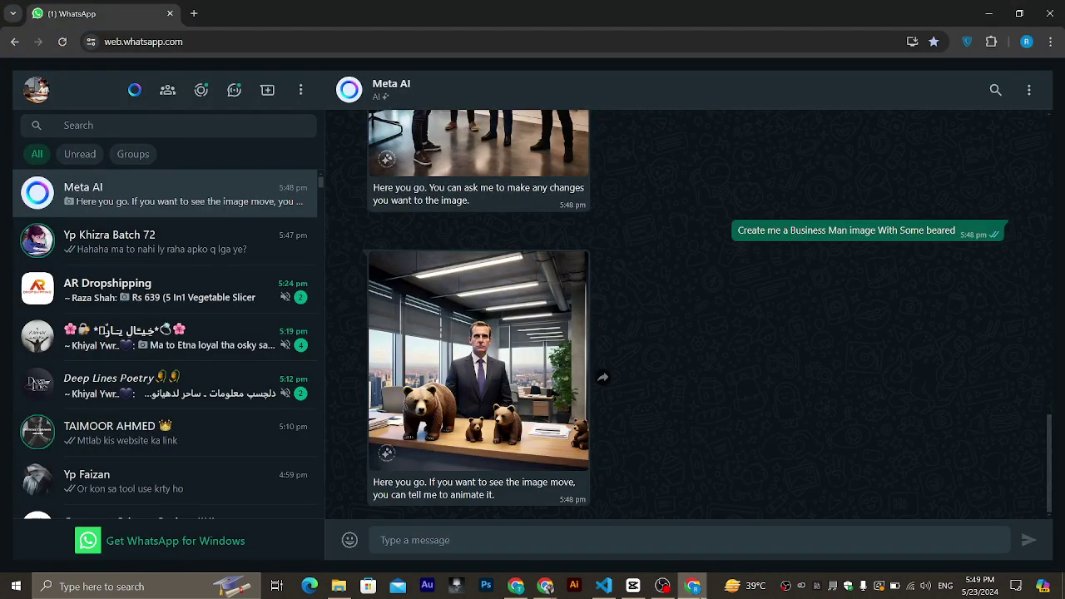
Search Google for 'ideogram' in a new tab and open the Ideogram website.
{"action": "left_click", "coordinate": [194, 13]}
{"action": "type", "text": "ide"}
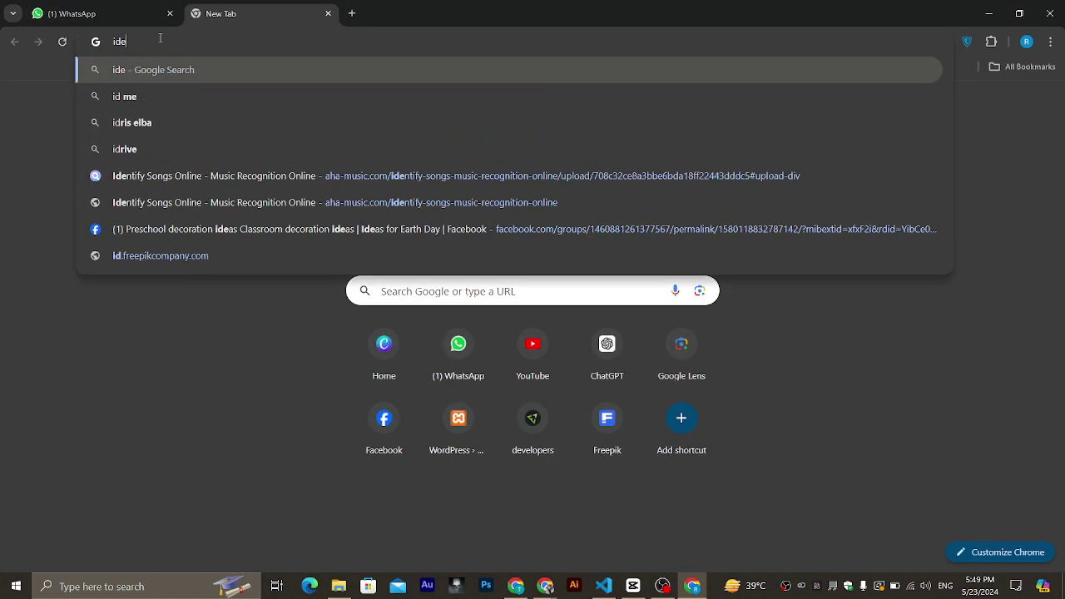
{"action": "type", "text": "ogram"}
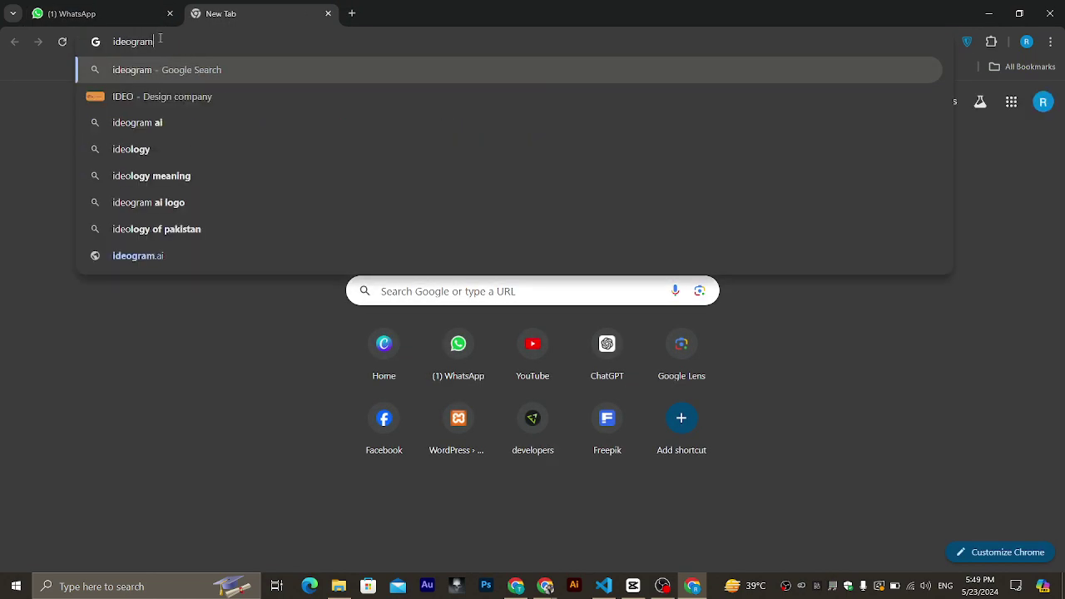
{"action": "key", "text": "Return"}
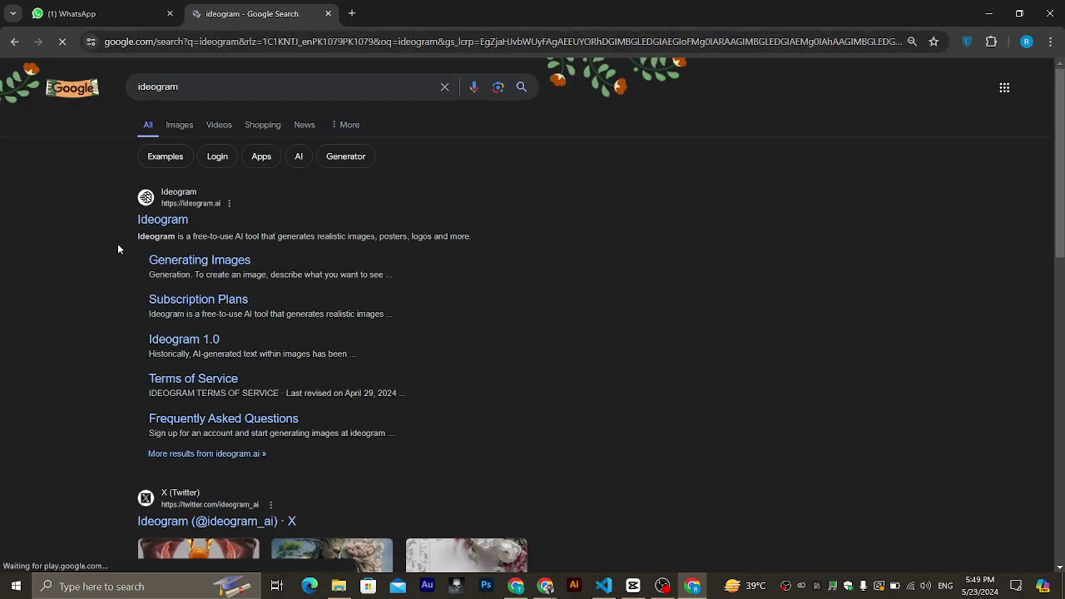
{"action": "left_click", "coordinate": [153, 228]}
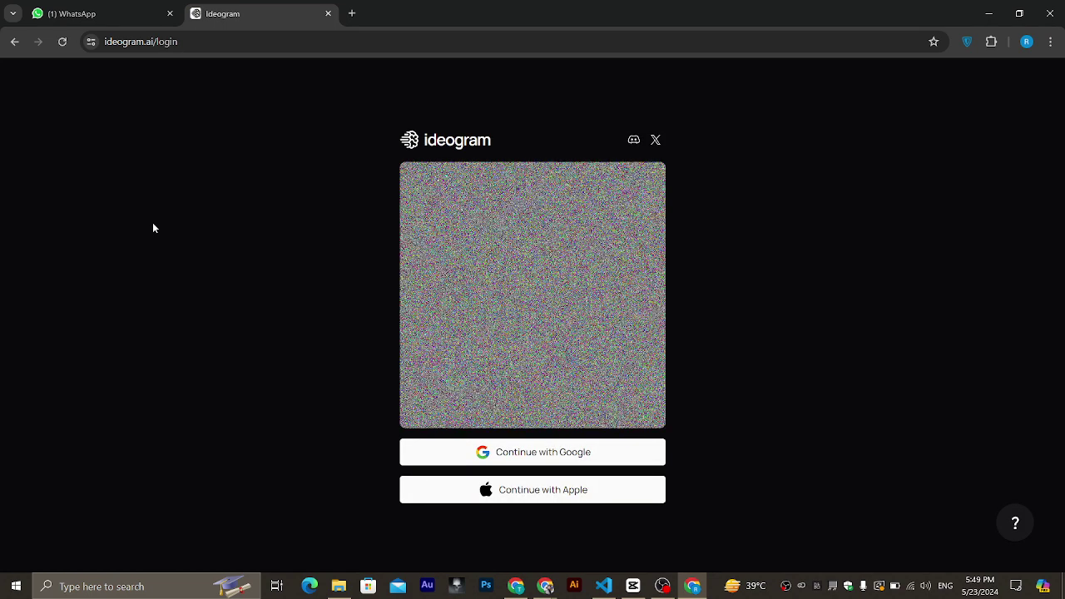
Sign in to Ideogram with a Google account and allow access.
{"action": "left_click", "coordinate": [532, 460]}
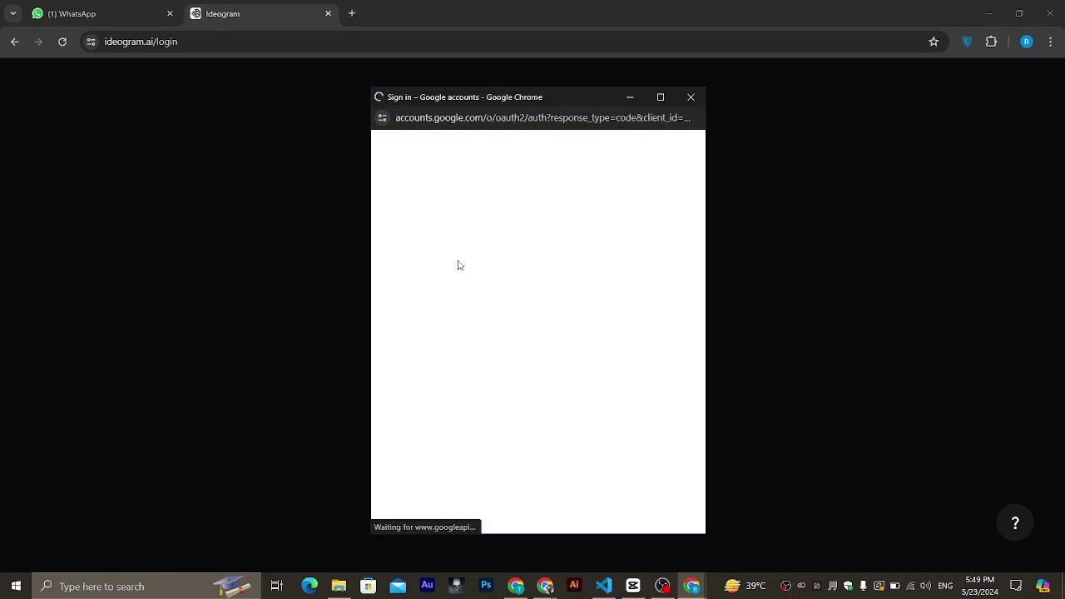
{"action": "left_click", "coordinate": [454, 302]}
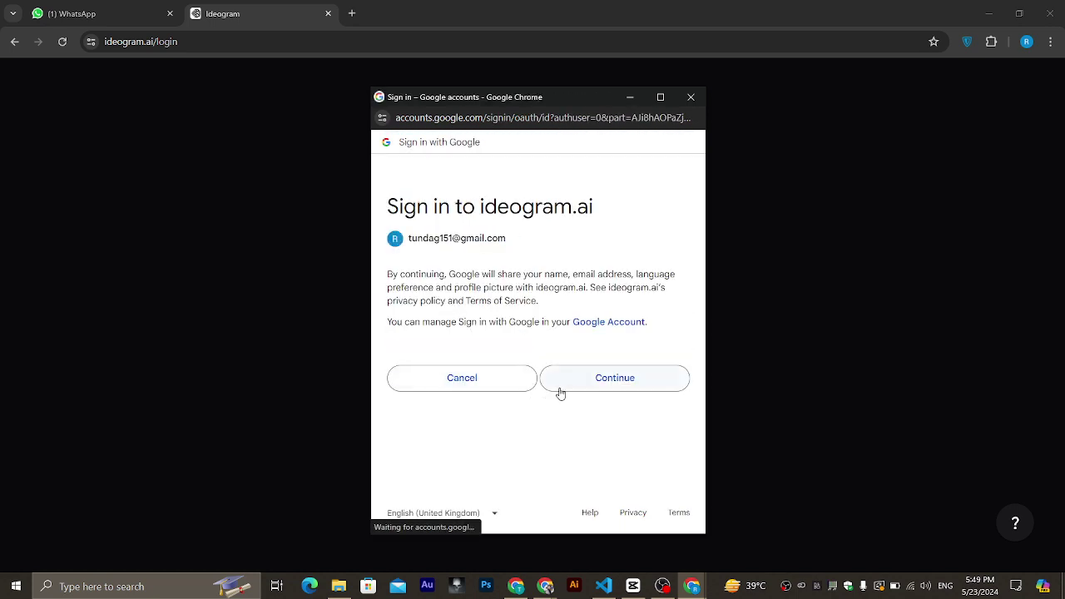
{"action": "left_click", "coordinate": [562, 389]}
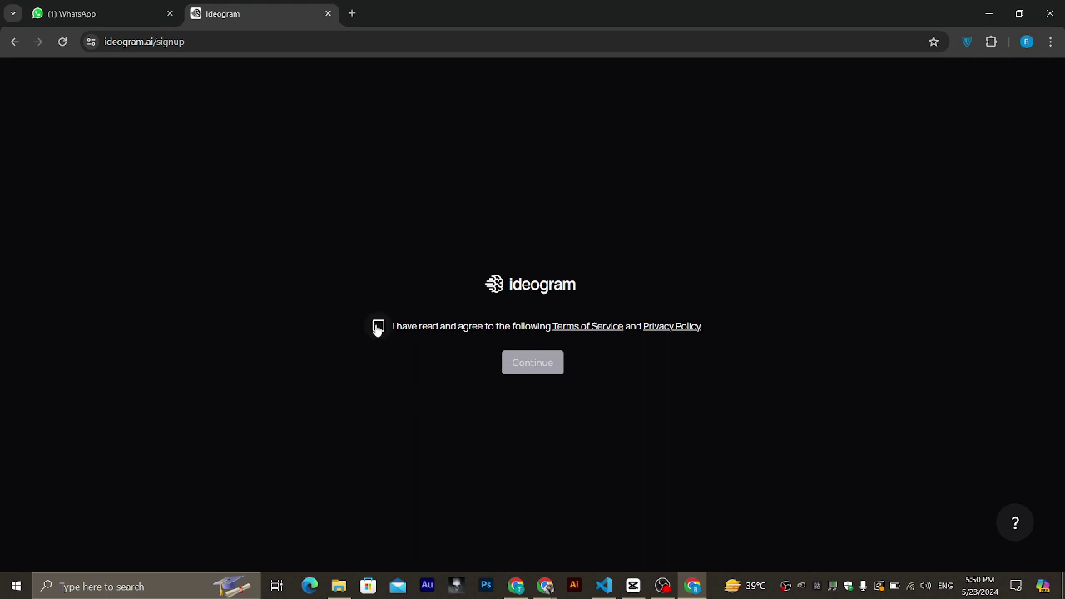
Accept Ideogram's terms and complete registration with a chosen username.
{"action": "left_click", "coordinate": [378, 327]}
{"action": "left_click", "coordinate": [537, 371]}
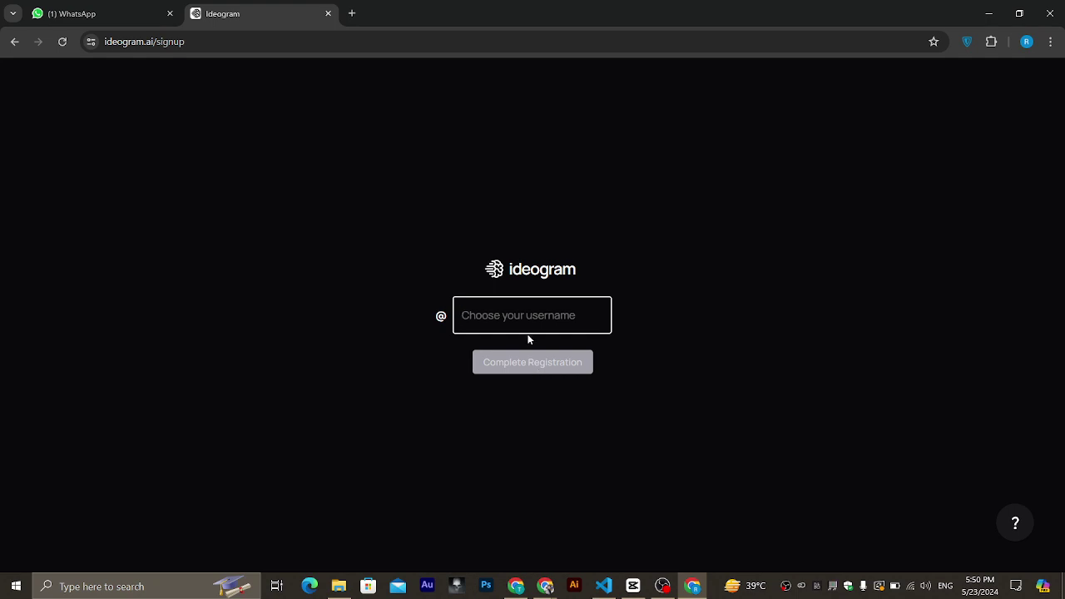
{"action": "type", "text": "rafay"}
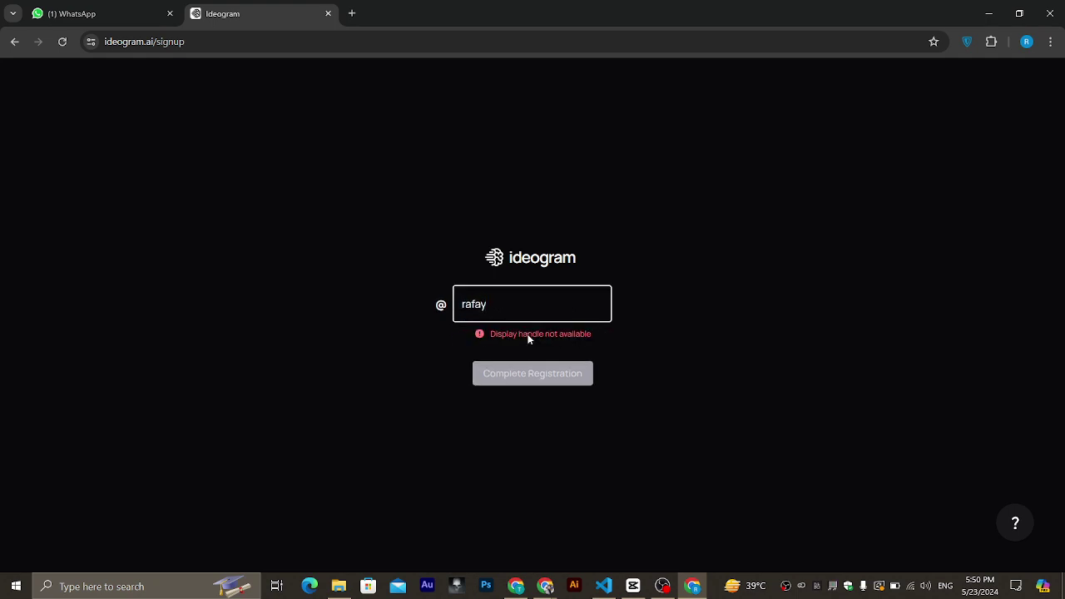
{"action": "type", "text": "009"}
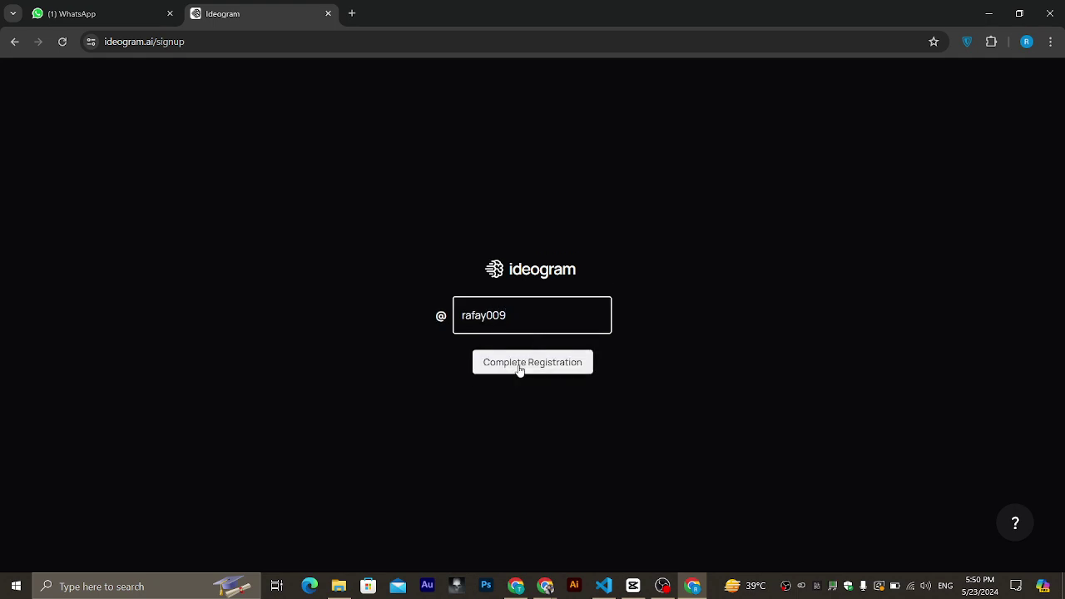
{"action": "left_click", "coordinate": [520, 368]}
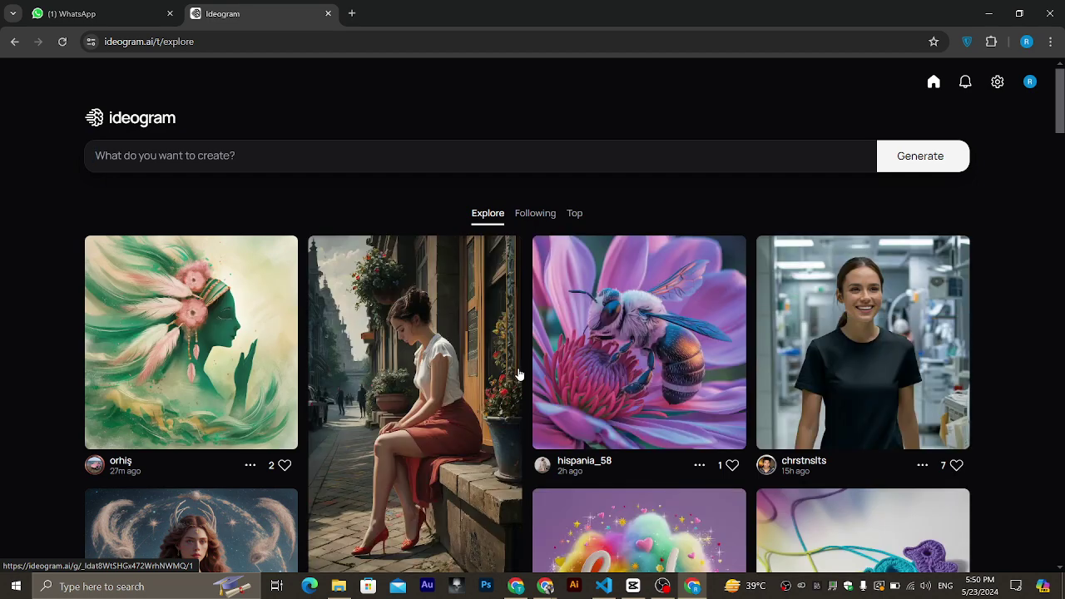
Find and open the smiling nurse in a black T-shirt image from the Explore feed.
{"action": "scroll", "coordinate": [518, 375], "scroll_direction": "down", "scroll_amount": 10}
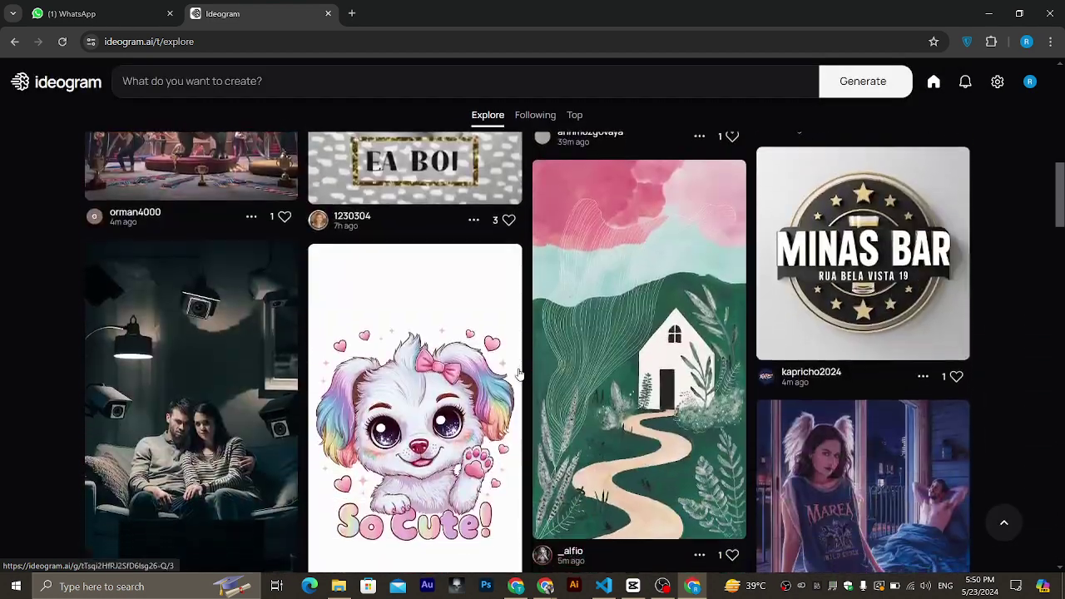
{"action": "scroll", "coordinate": [518, 374], "scroll_direction": "down", "scroll_amount": 5}
{"action": "scroll", "coordinate": [517, 375], "scroll_direction": "up", "scroll_amount": 15}
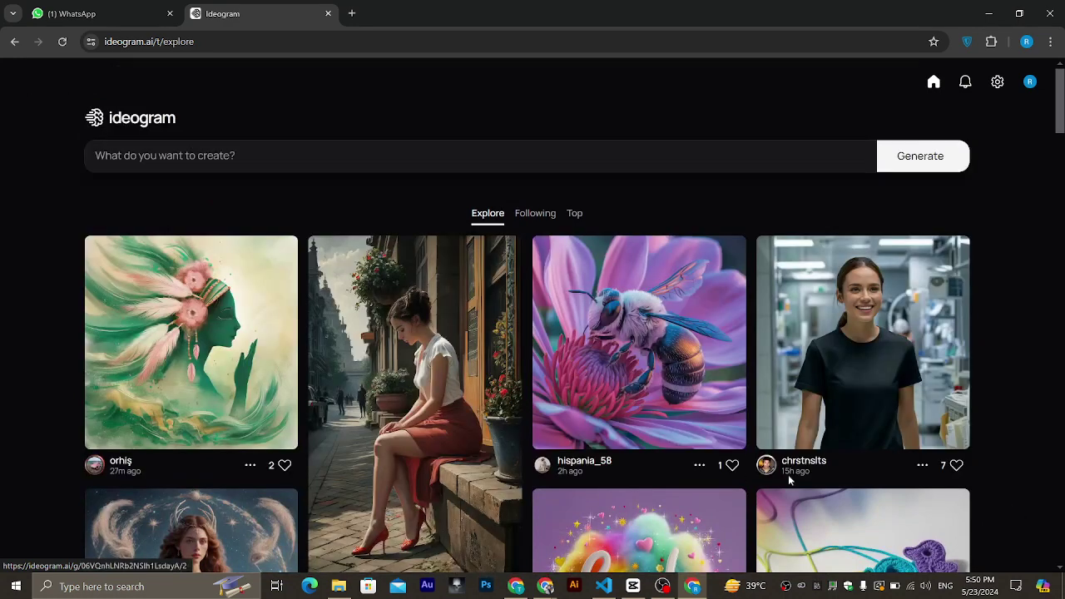
{"action": "left_click", "coordinate": [826, 400]}
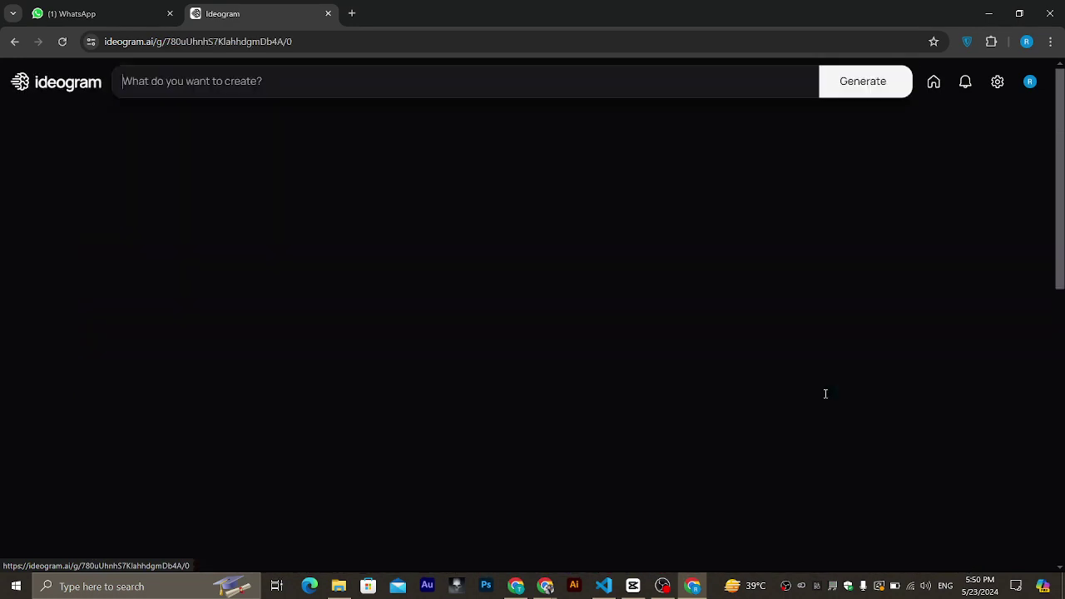
{"action": "scroll", "coordinate": [655, 353], "scroll_direction": "down", "scroll_amount": 10}
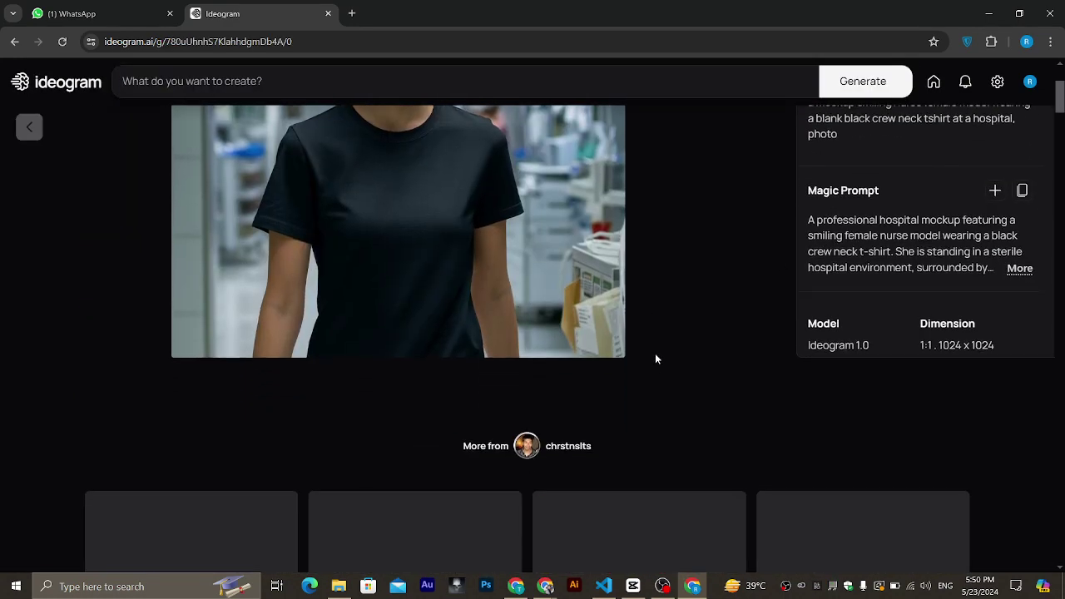
{"action": "scroll", "coordinate": [657, 360], "scroll_direction": "up", "scroll_amount": 10}
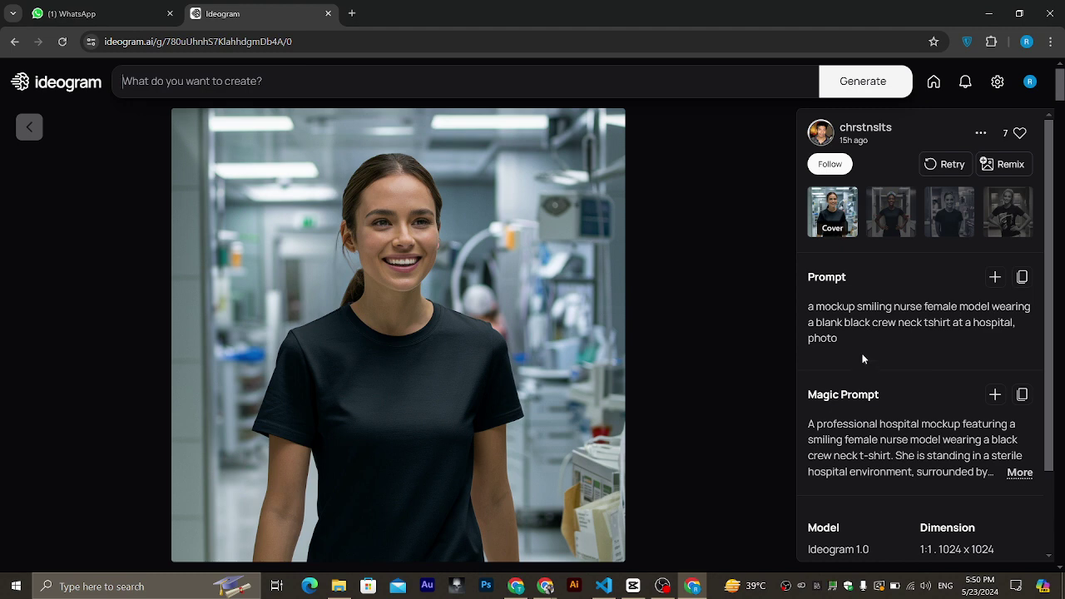
Paste the nurse prompt into a new creation, change 'nurse' to 'business man', then switch to Meet.
{"action": "left_click", "coordinate": [1022, 277]}
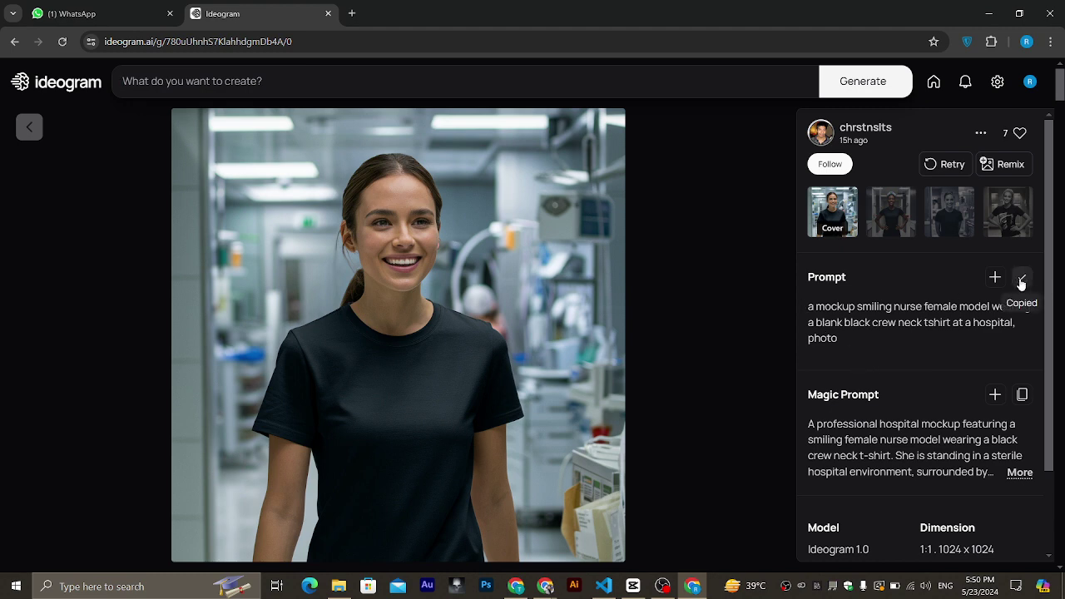
{"action": "left_click", "coordinate": [434, 84]}
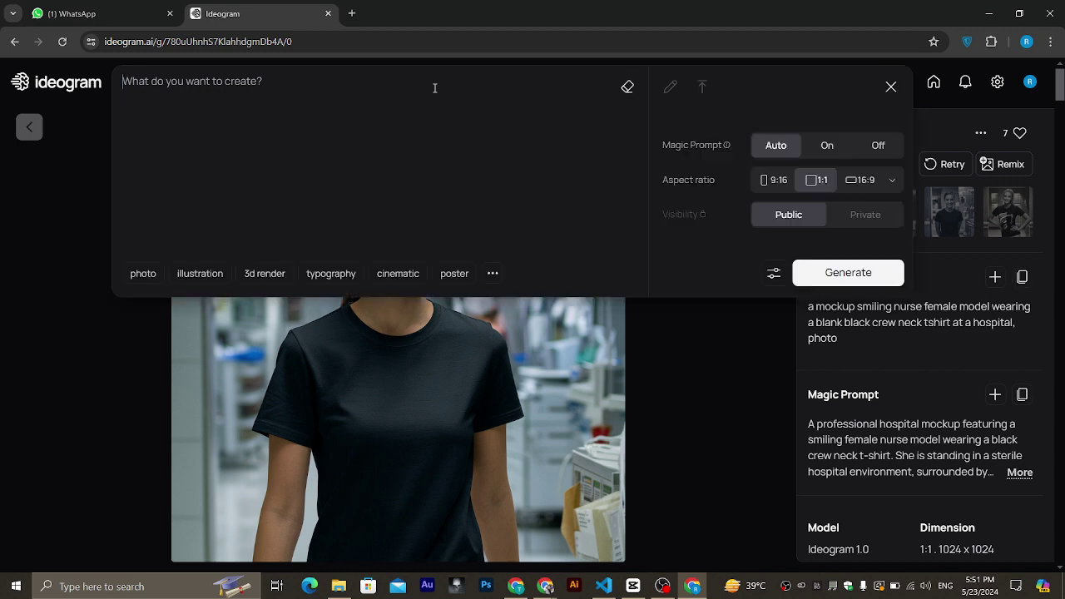
{"action": "key", "text": "ctrl+v"}
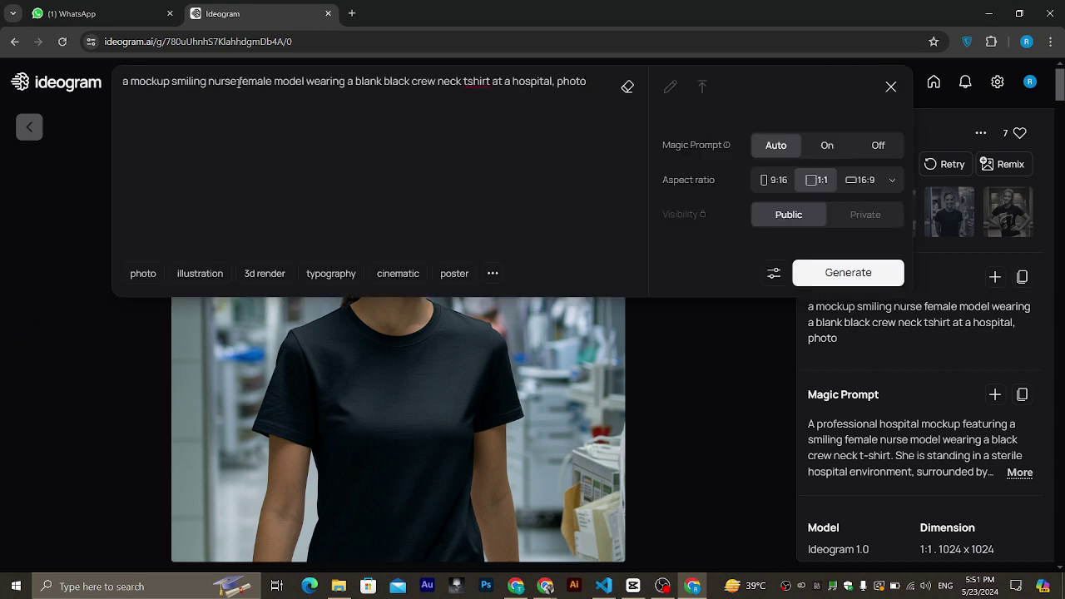
{"action": "key", "text": "BackSpace"}
{"action": "key", "text": "BackSpace"}
{"action": "key", "text": "BackSpace"}
{"action": "key", "text": "BackSpace"}
{"action": "key", "text": "BackSpace"}
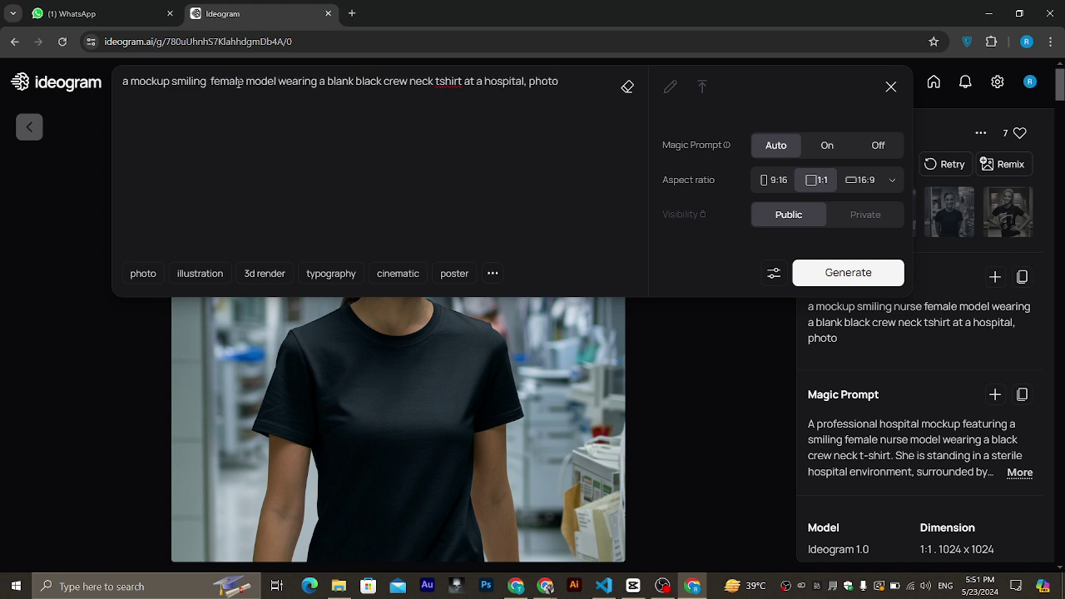
{"action": "type", "text": "business"}
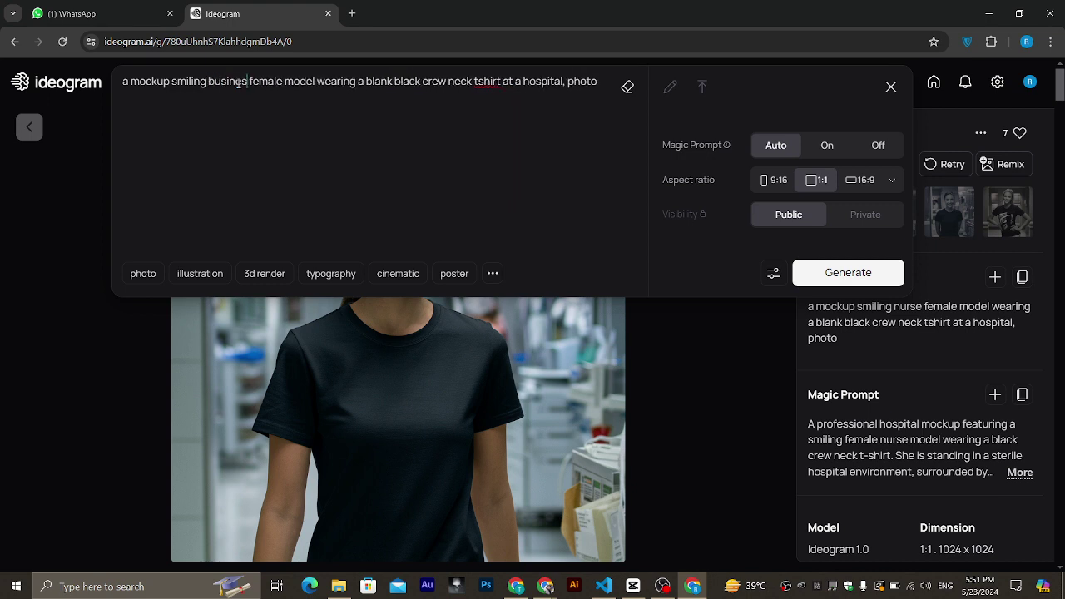
{"action": "type", "text": " man"}
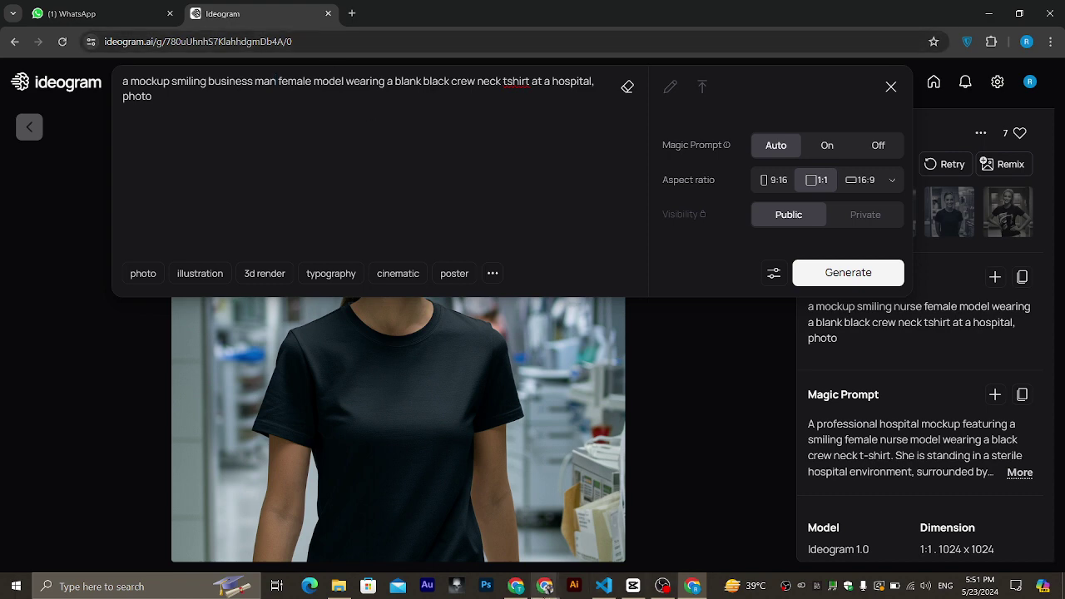
{"action": "left_click", "coordinate": [538, 591]}
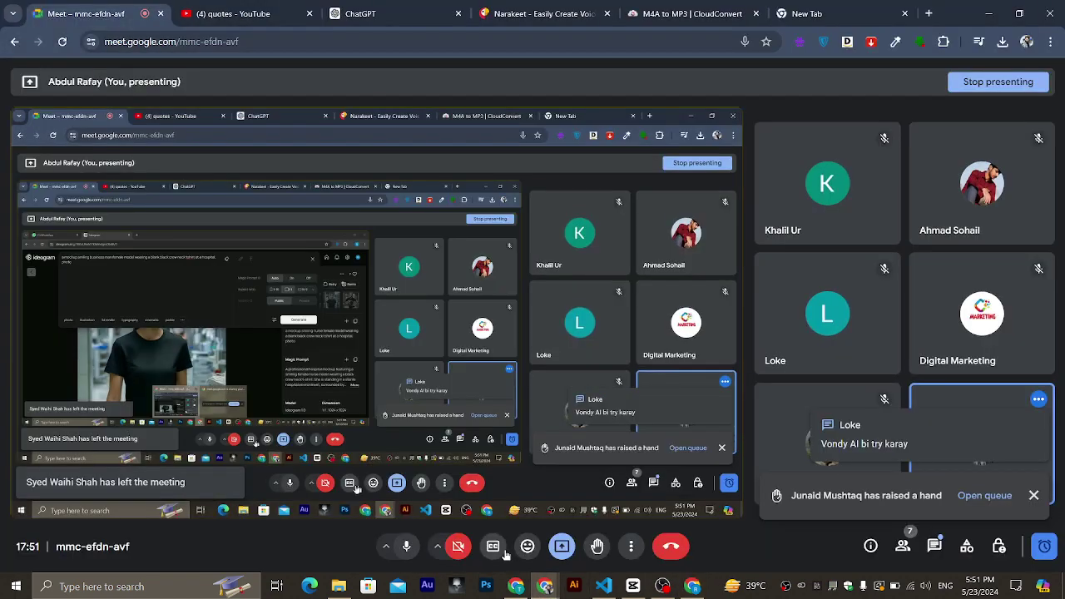
{"action": "left_click", "coordinate": [471, 524]}
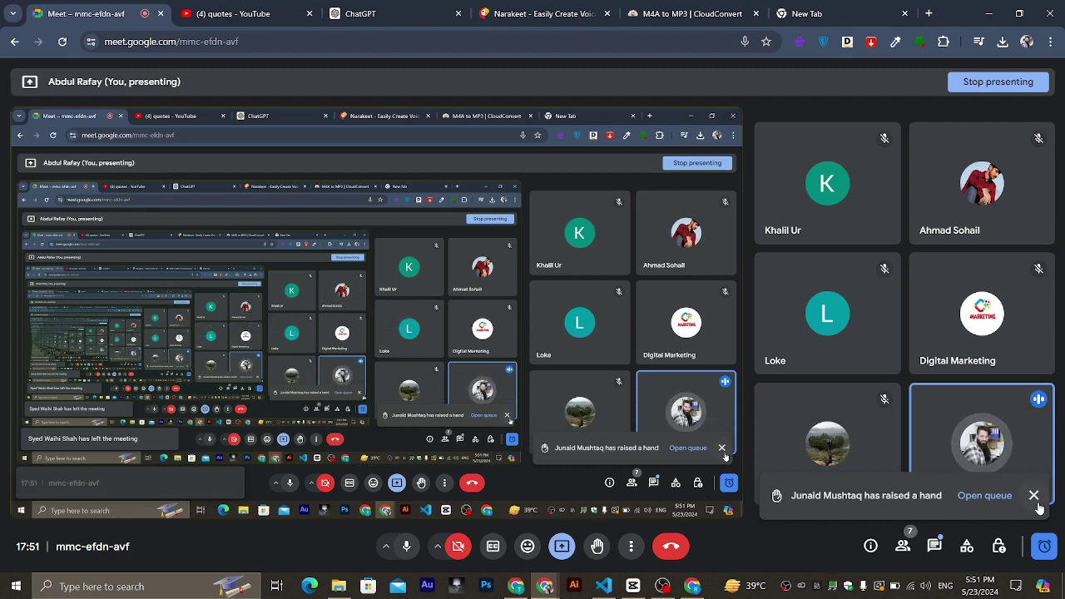
Check the Google Meet in-call messages, then go back to the Ideogram window.
{"action": "left_click", "coordinate": [934, 547]}
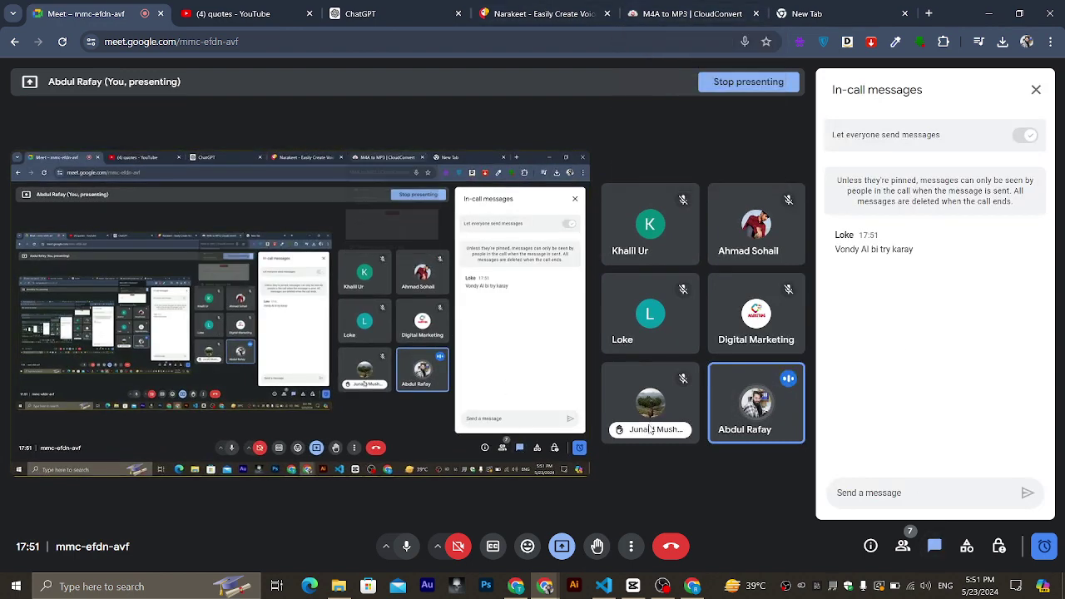
{"action": "left_click", "coordinate": [692, 587]}
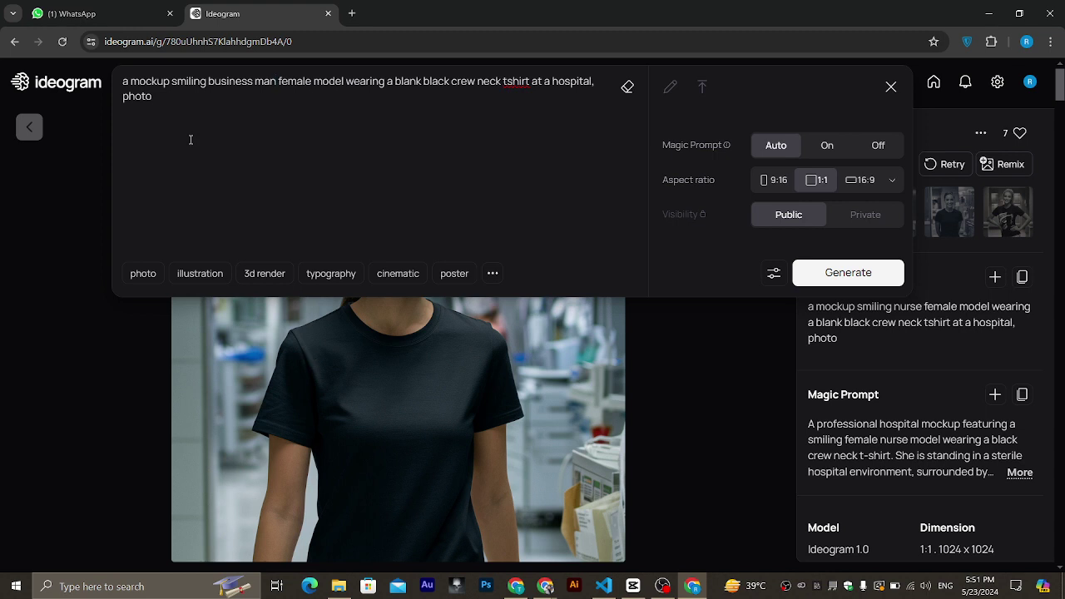
Change 'female' to 'male' before 'business man' in the prompt.
{"action": "left_click", "coordinate": [312, 84]}
{"action": "key", "text": "BackSpace"}
{"action": "key", "text": "BackSpace"}
{"action": "key", "text": "BackSpace"}
{"action": "key", "text": "BackSpace"}
{"action": "key", "text": "BackSpace"}
{"action": "key", "text": "BackSpace"}
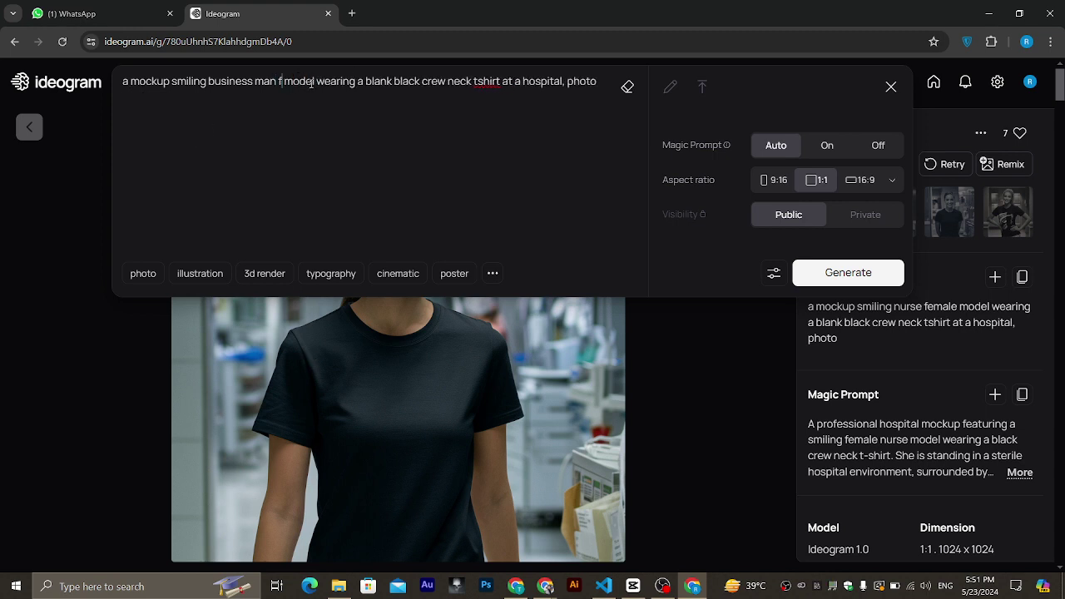
{"action": "left_click", "coordinate": [209, 81]}
{"action": "type", "text": "male"}
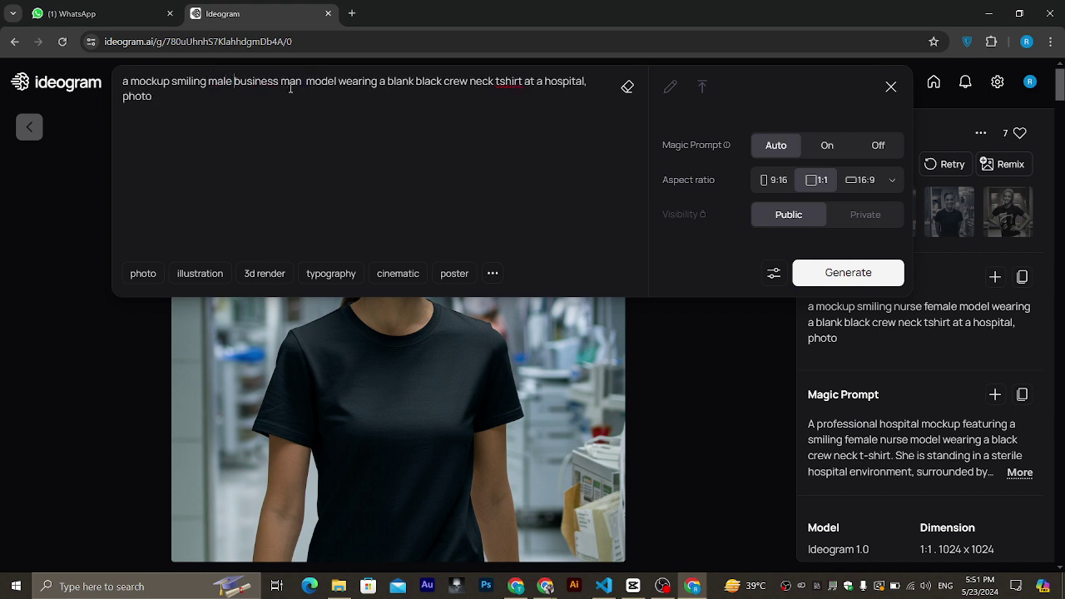
Replace the 'blank black crew neck tshirt' wording with 'Toxedo'.
{"action": "left_click", "coordinate": [444, 81]}
{"action": "left_click_drag", "start_coordinate": [444, 81], "coordinate": [389, 82]}
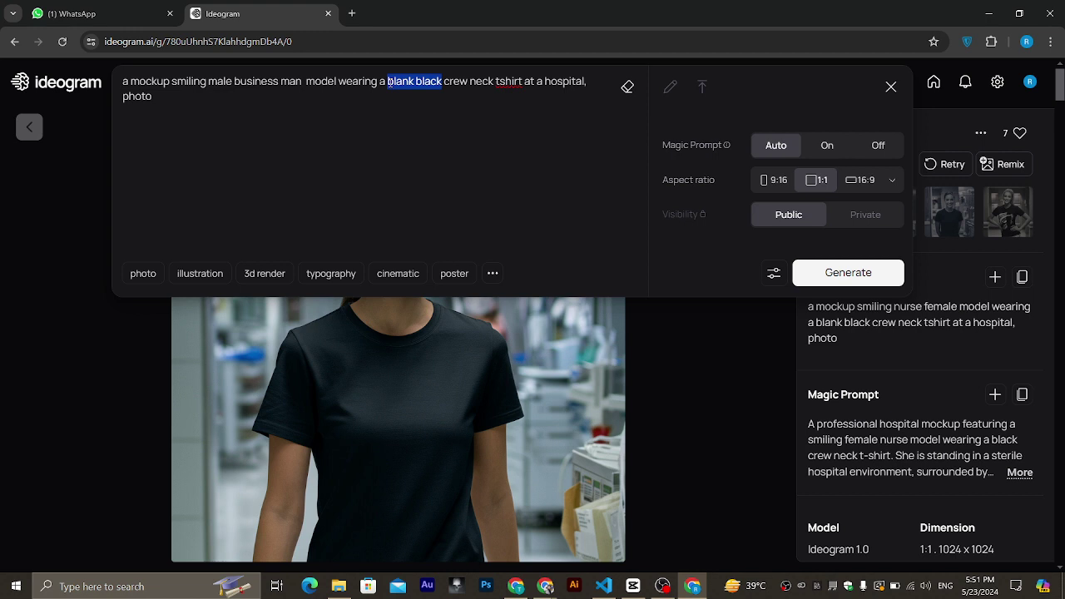
{"action": "key", "text": "Delete"}
{"action": "key", "text": "Delete"}
{"action": "key", "text": "Delete"}
{"action": "key", "text": "Delete"}
{"action": "key", "text": "Delete"}
{"action": "key", "text": "Delete"}
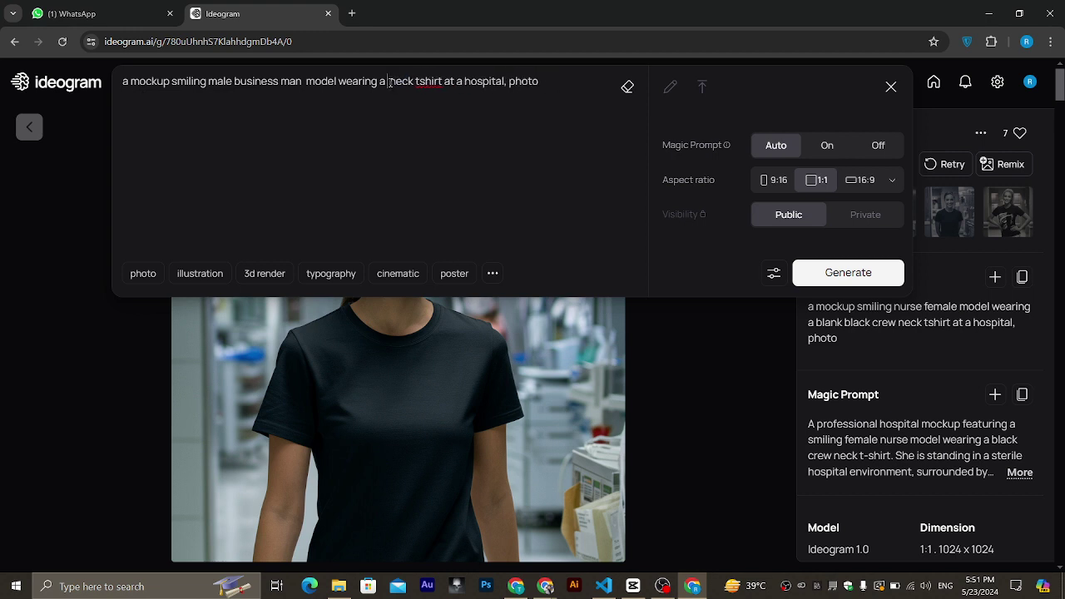
{"action": "key", "text": "Delete"}
{"action": "key", "text": "Delete"}
{"action": "key", "text": "Delete"}
{"action": "key", "text": "Delete"}
{"action": "key", "text": "Delete"}
{"action": "key", "text": "Delete"}
{"action": "key", "text": "Delete"}
{"action": "key", "text": "Delete"}
{"action": "key", "text": "Delete"}
{"action": "key", "text": "Delete"}
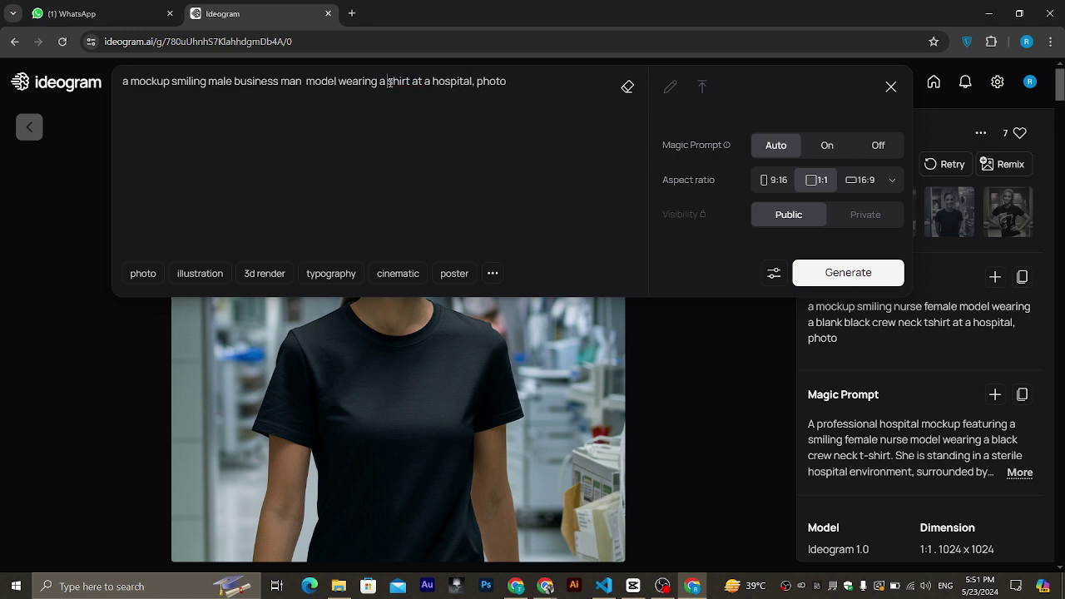
{"action": "key", "text": "Delete"}
{"action": "key", "text": "Delete"}
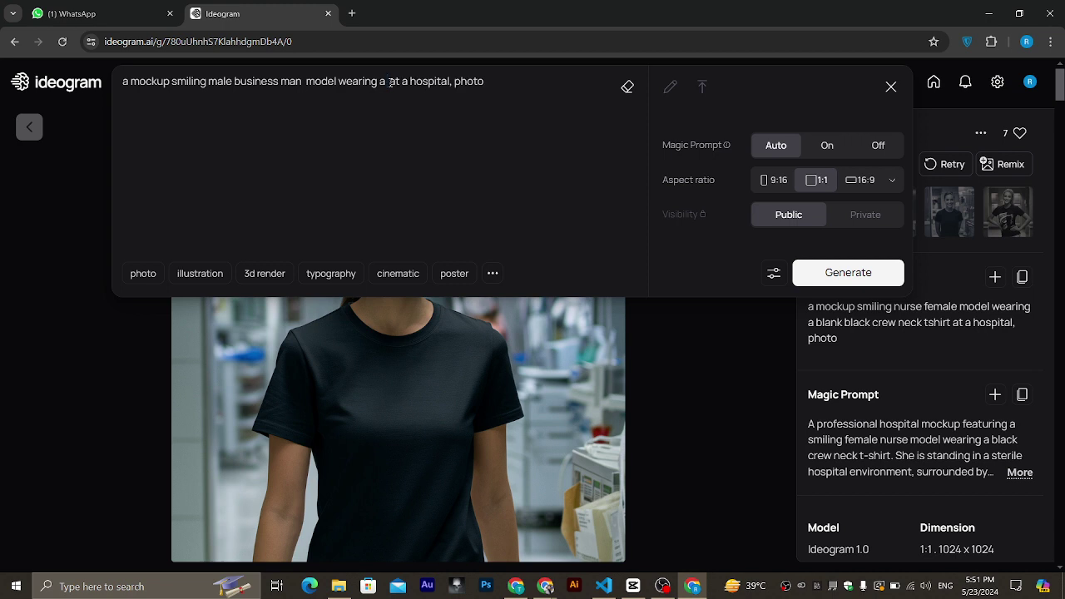
{"action": "type", "text": "Toxedo"}
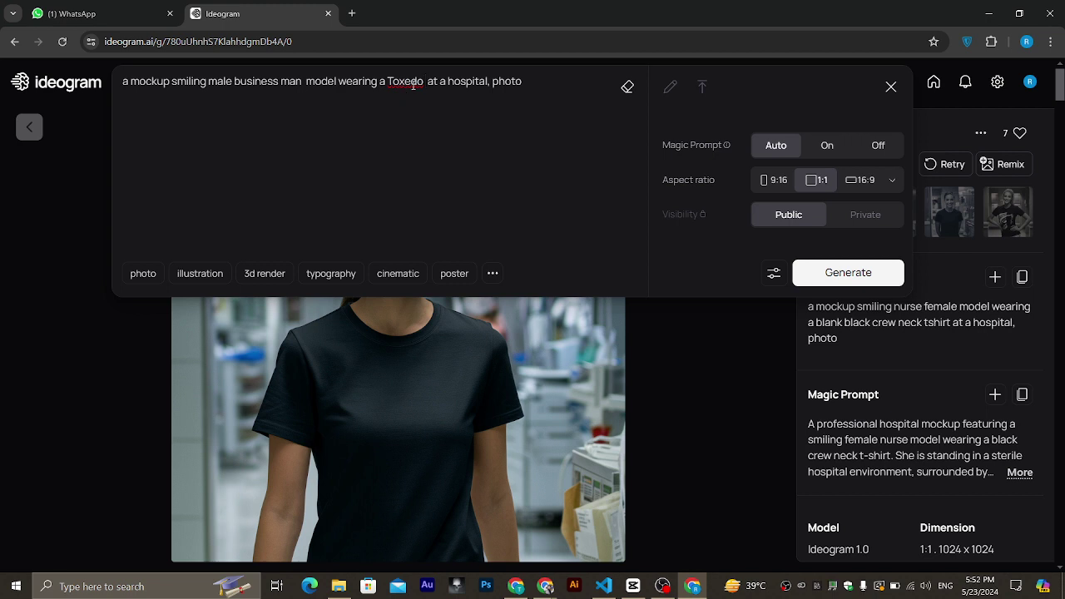
Replace the hospital wording with 'at his office'.
{"action": "key", "text": "Delete"}
{"action": "key", "text": "Delete"}
{"action": "key", "text": "Delete"}
{"action": "key", "text": "Delete"}
{"action": "key", "text": "Delete"}
{"action": "key", "text": "Delete"}
{"action": "key", "text": "Delete"}
{"action": "key", "text": "Delete"}
{"action": "key", "text": "Delete"}
{"action": "key", "text": "Delete"}
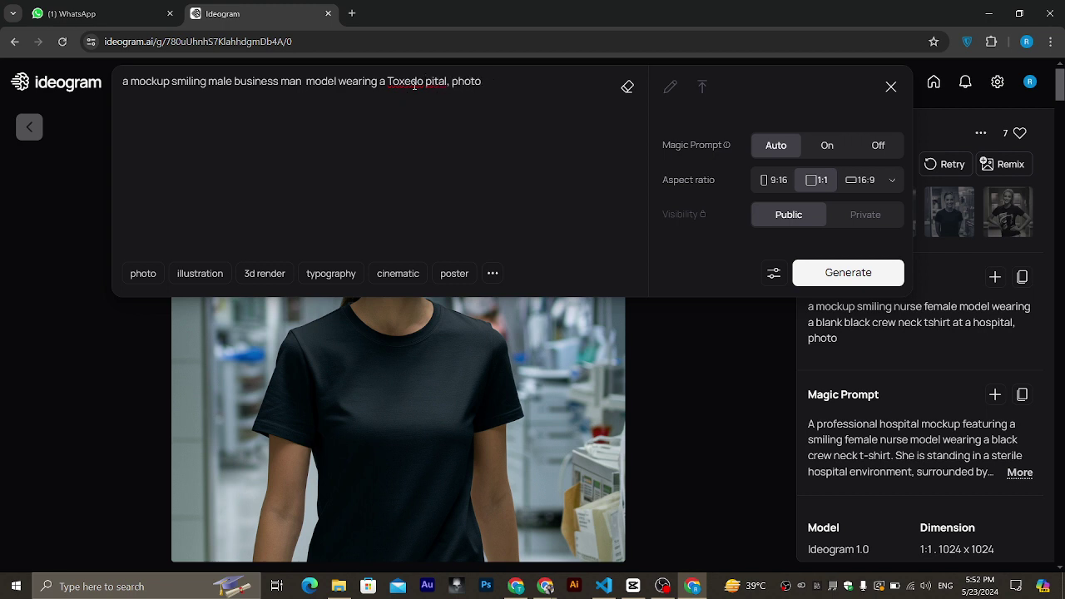
{"action": "key", "text": "Delete"}
{"action": "key", "text": "Delete"}
{"action": "key", "text": "Delete"}
{"action": "key", "text": "Delete"}
{"action": "type", "text": "at his office"}
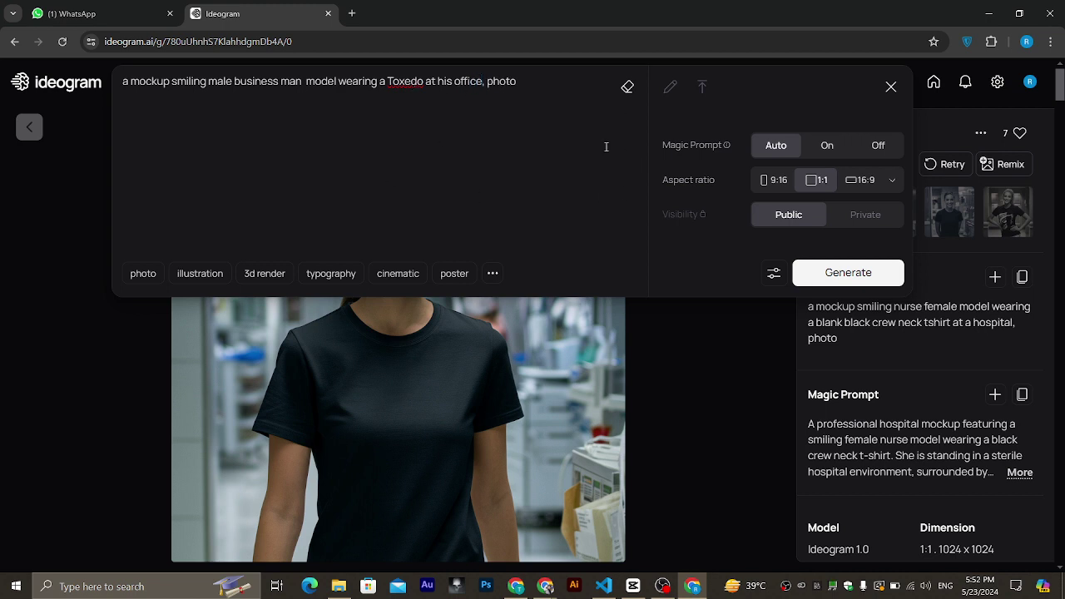
Generate the four businessman images, save the first as a PNG in Downloads, and return to WhatsApp.
{"action": "key", "text": "Return"}
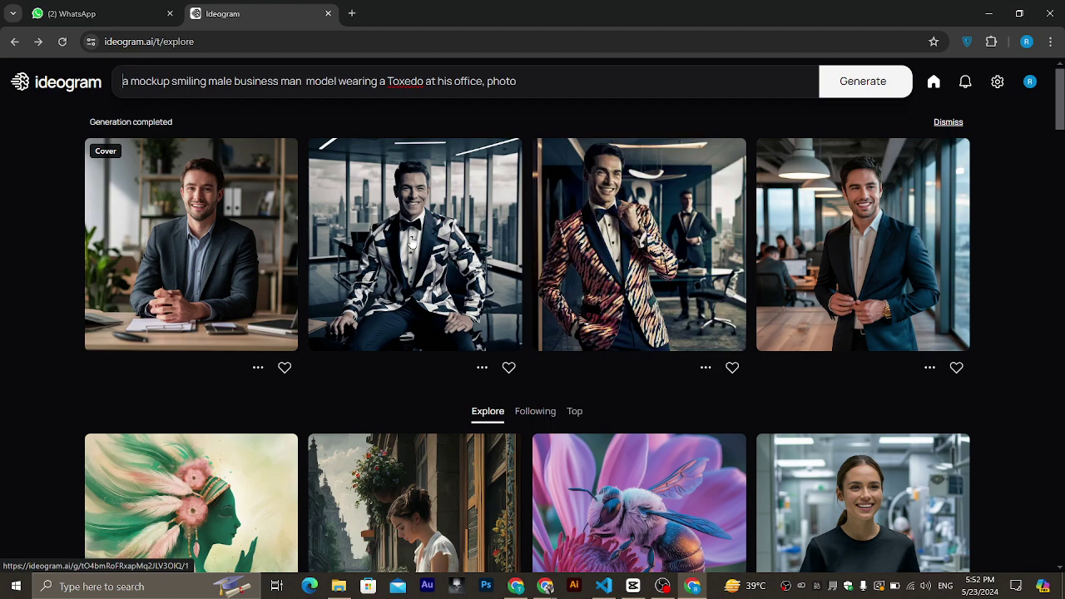
{"action": "left_click", "coordinate": [182, 225]}
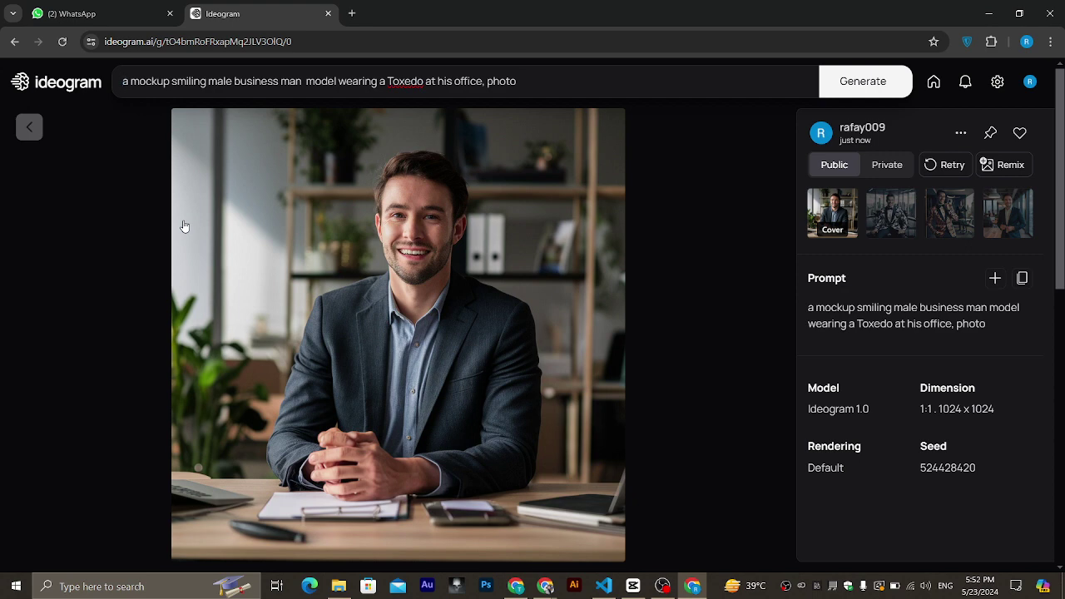
{"action": "right_click", "coordinate": [303, 238]}
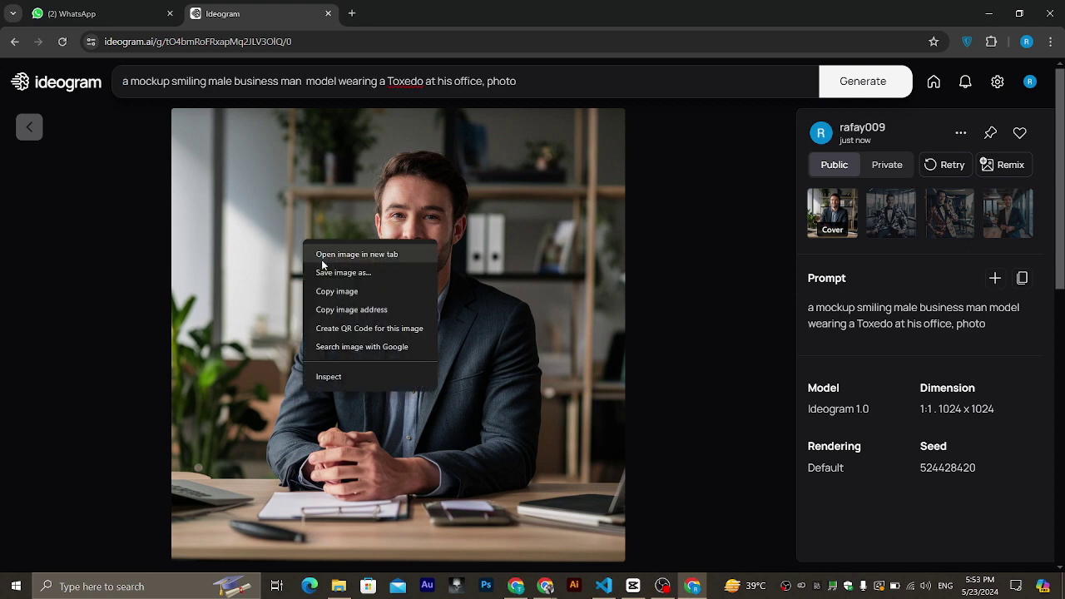
{"action": "left_click", "coordinate": [325, 271]}
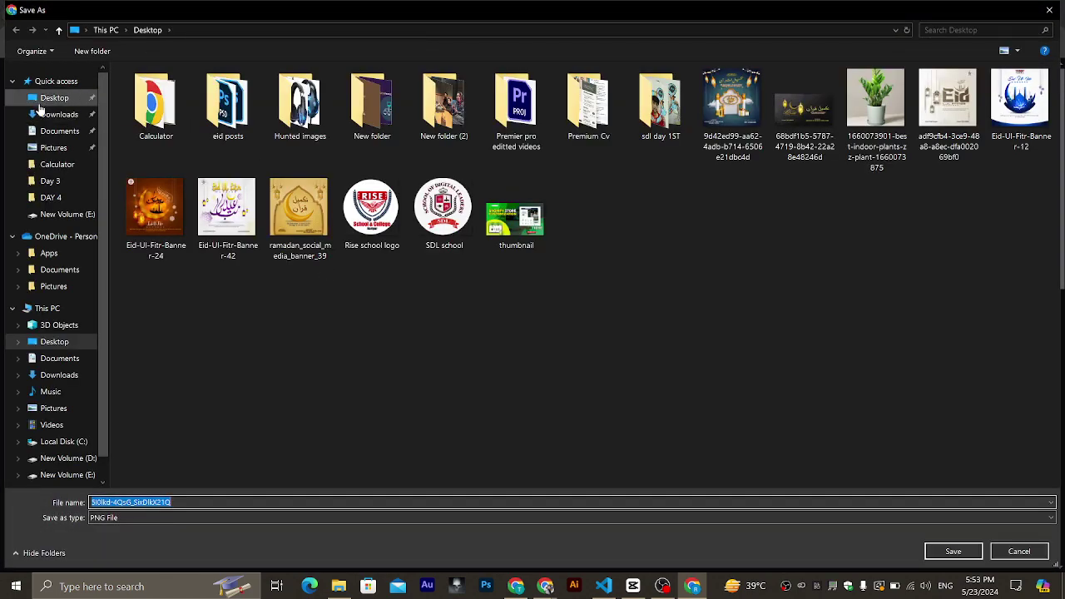
{"action": "left_click", "coordinate": [45, 114]}
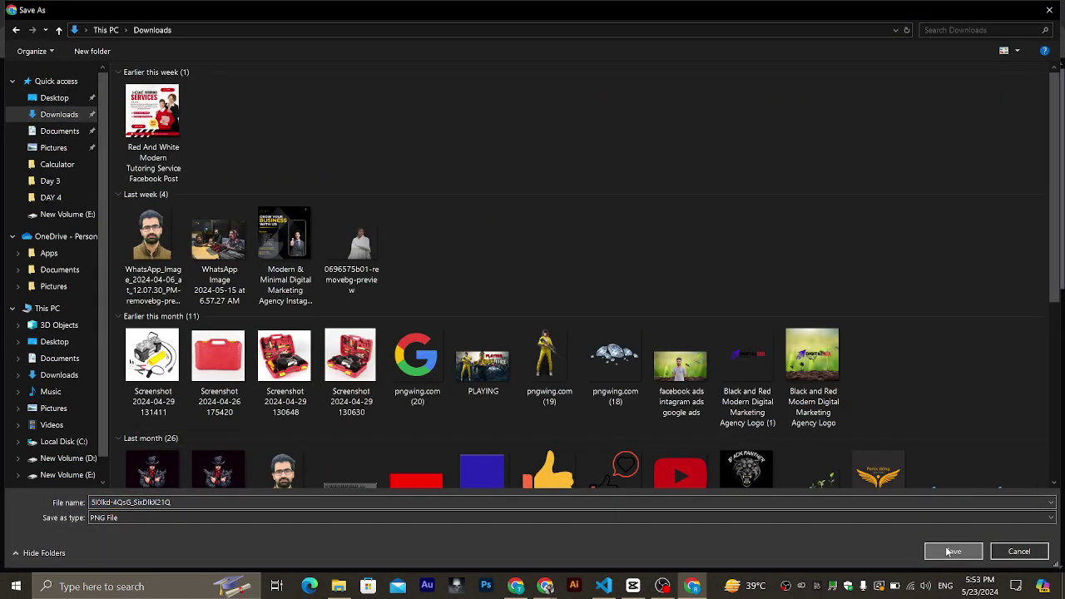
{"action": "left_click", "coordinate": [951, 552]}
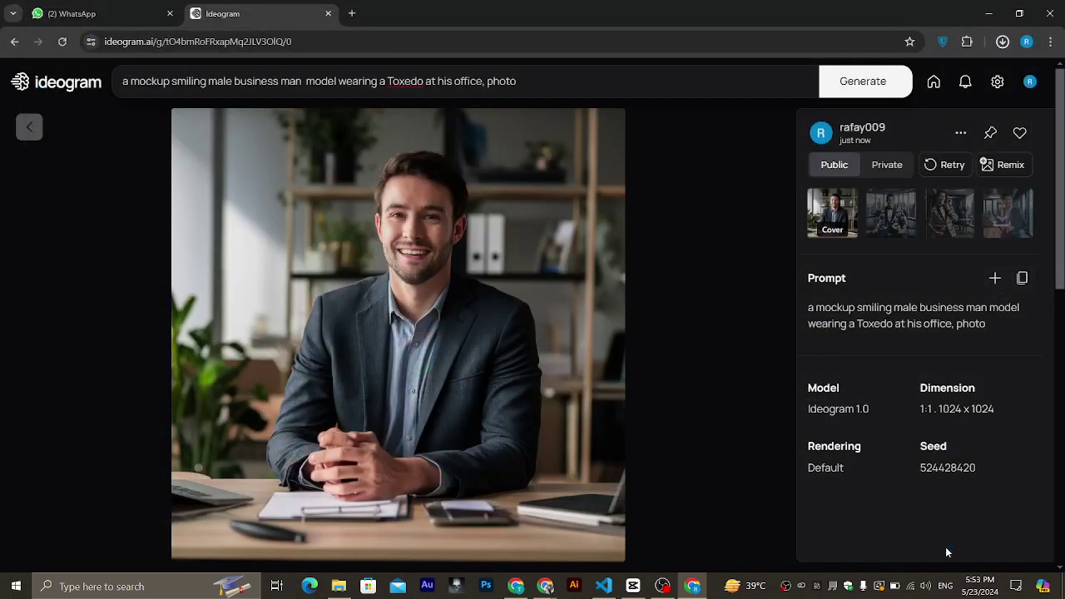
{"action": "left_click", "coordinate": [138, 8]}
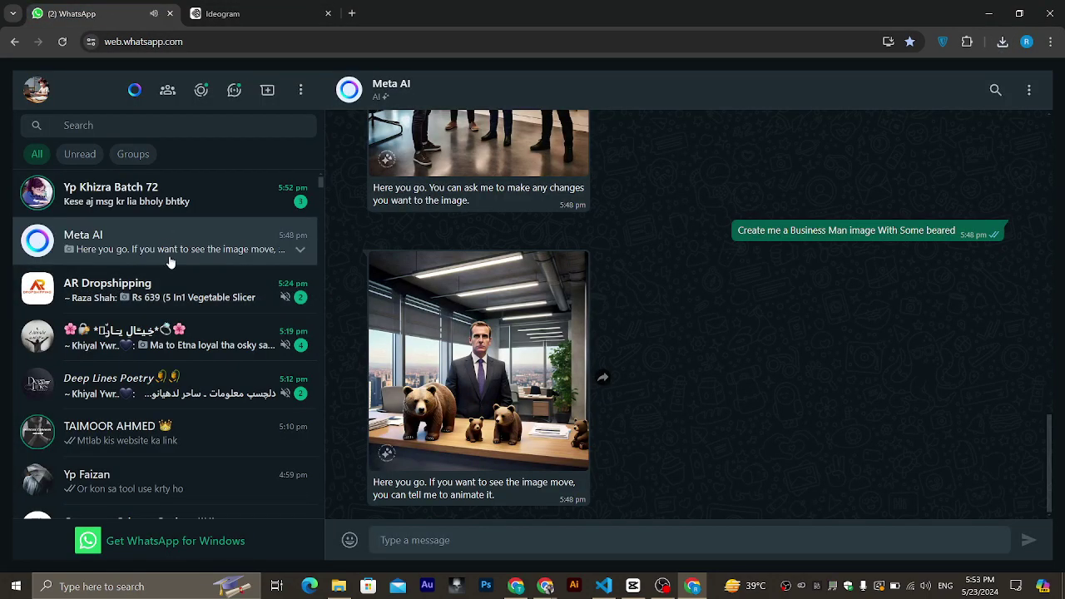
Select 'Deep Dream Generator' in Meta AI's earlier list of free image-to-video tools.
{"action": "scroll", "coordinate": [408, 384], "scroll_direction": "up", "scroll_amount": 10}
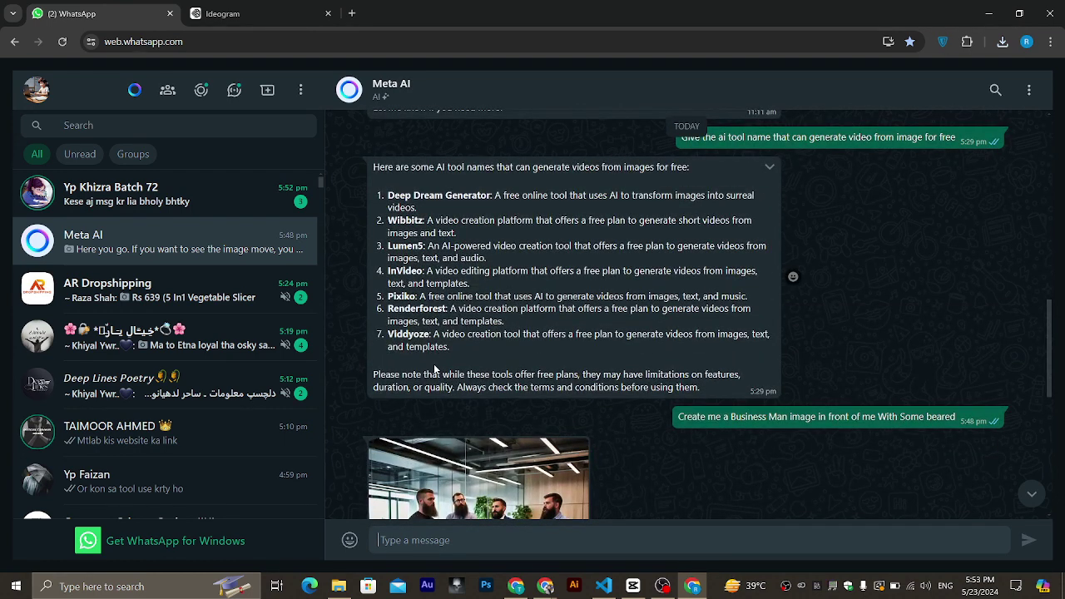
{"action": "left_click_drag", "start_coordinate": [493, 197], "coordinate": [387, 200]}
{"action": "key", "text": "ctrl+c"}
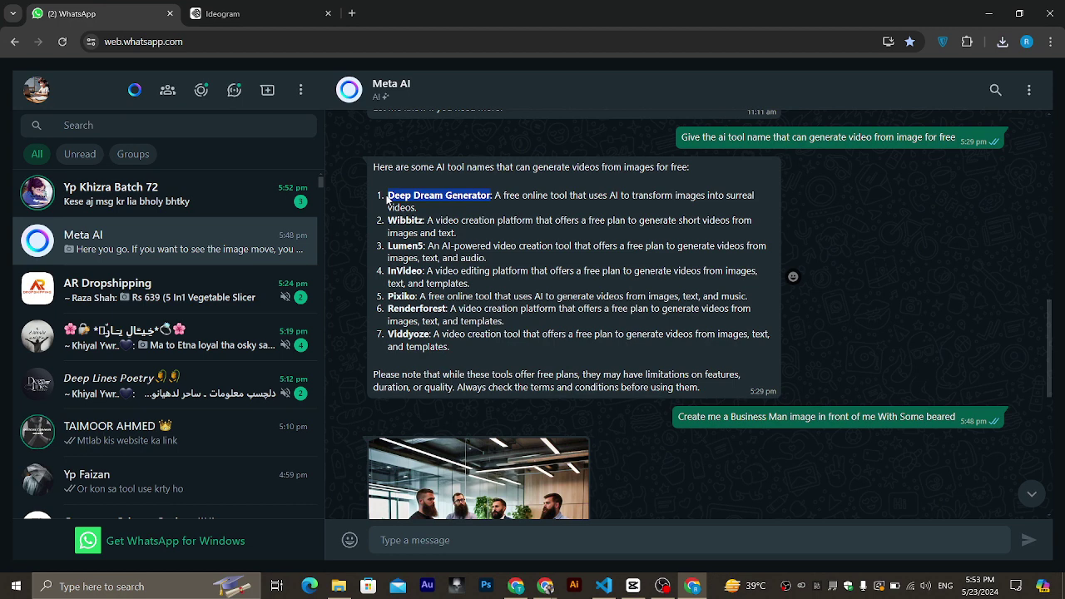
Search Google for 'deep dream generator' in a new tab.
{"action": "left_click", "coordinate": [351, 13]}
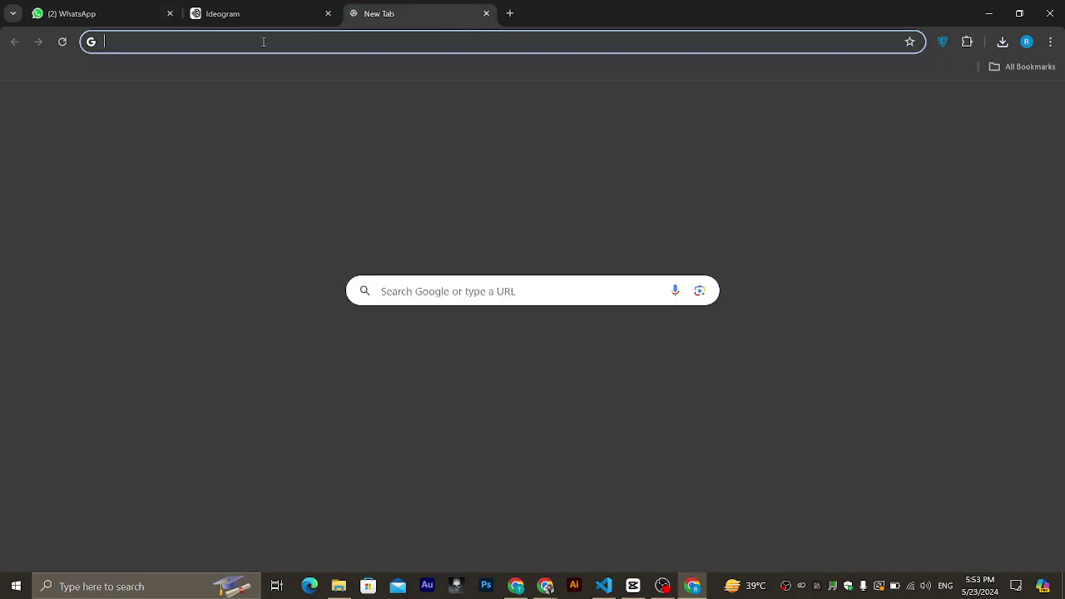
{"action": "left_click", "coordinate": [263, 43]}
{"action": "key", "text": "ctrl+v"}
{"action": "key", "text": "Return"}
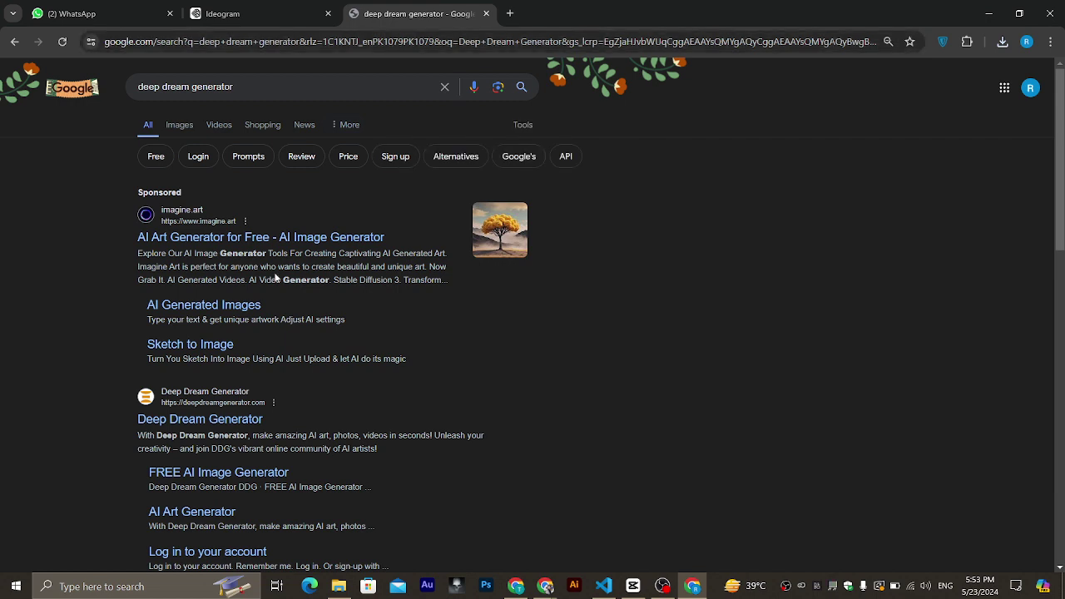
Open the Deep Dream Generator website, then return to the WhatsApp chat.
{"action": "scroll", "coordinate": [256, 336], "scroll_direction": "down", "scroll_amount": 1}
{"action": "left_click", "coordinate": [236, 333]}
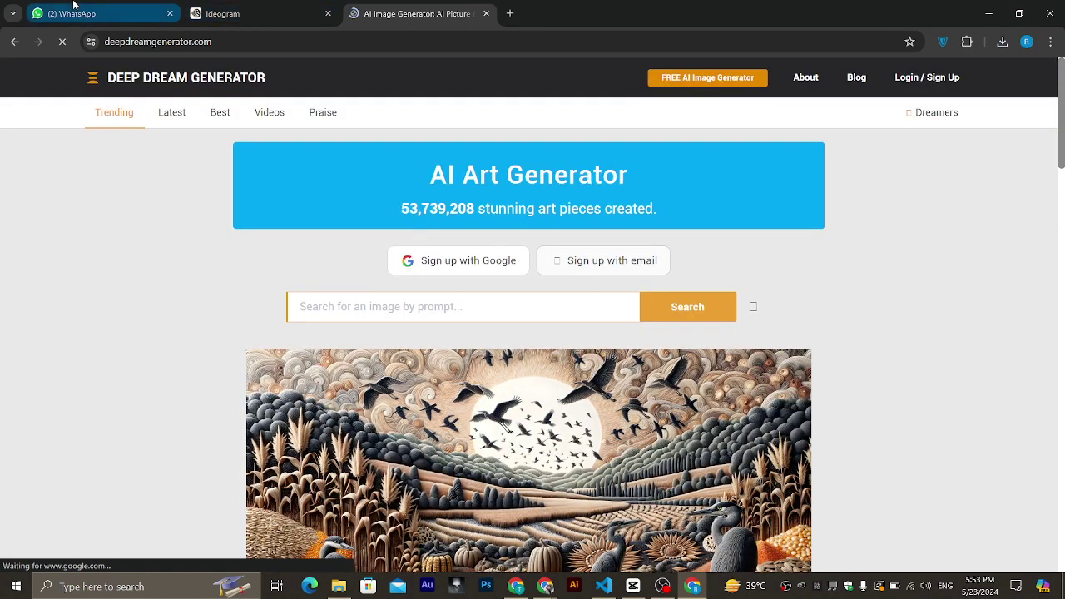
{"action": "left_click", "coordinate": [73, 6]}
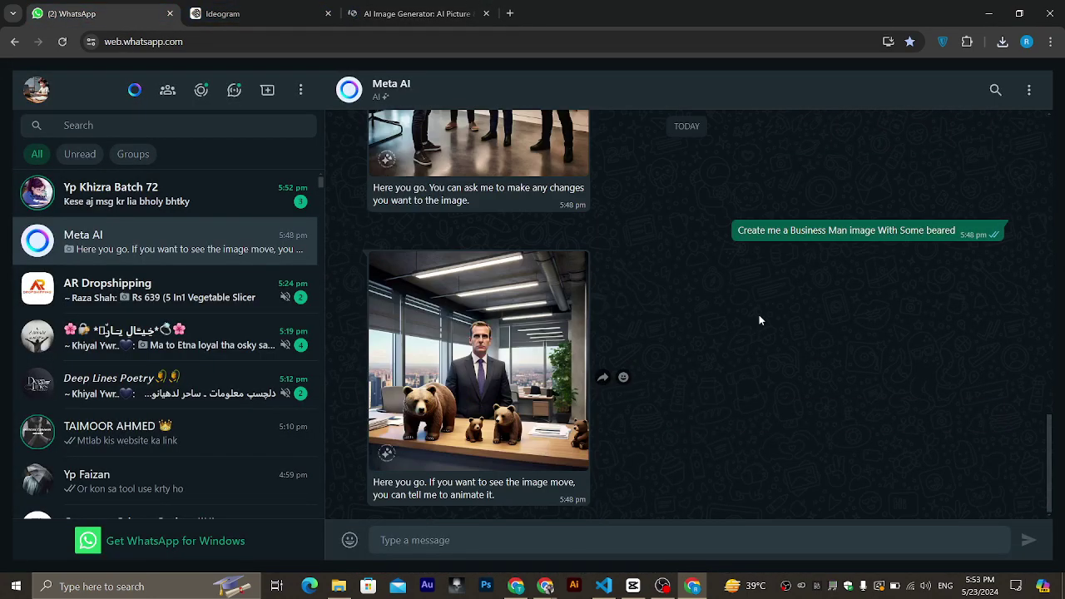
Paste the earlier image-to-video question into a new Meta AI message.
{"action": "scroll", "coordinate": [759, 314], "scroll_direction": "up", "scroll_amount": 10}
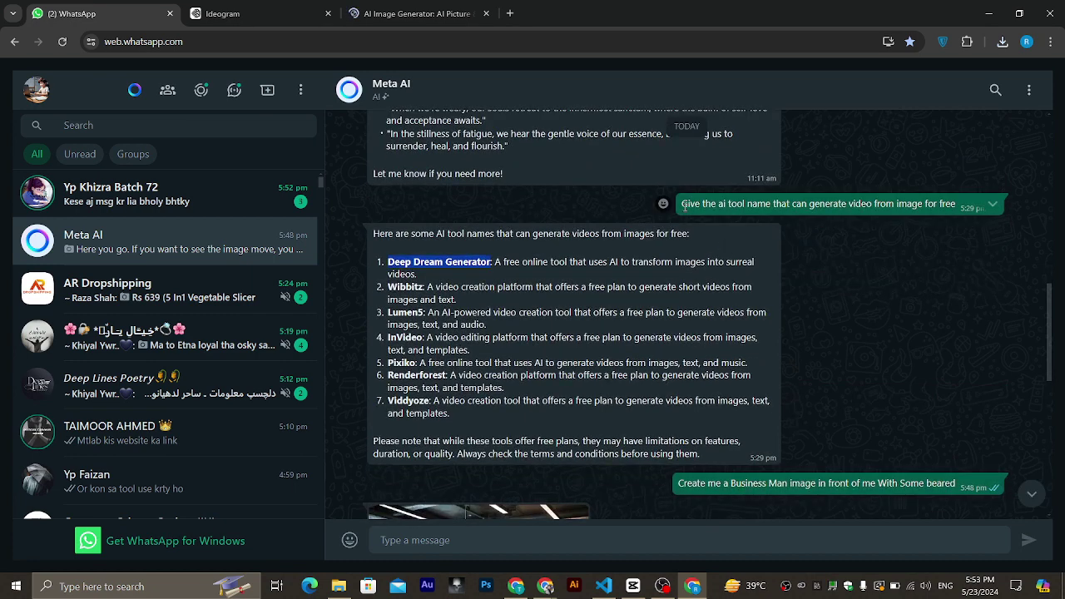
{"action": "left_click_drag", "start_coordinate": [682, 205], "coordinate": [956, 209]}
{"action": "key", "text": "ctrl+c"}
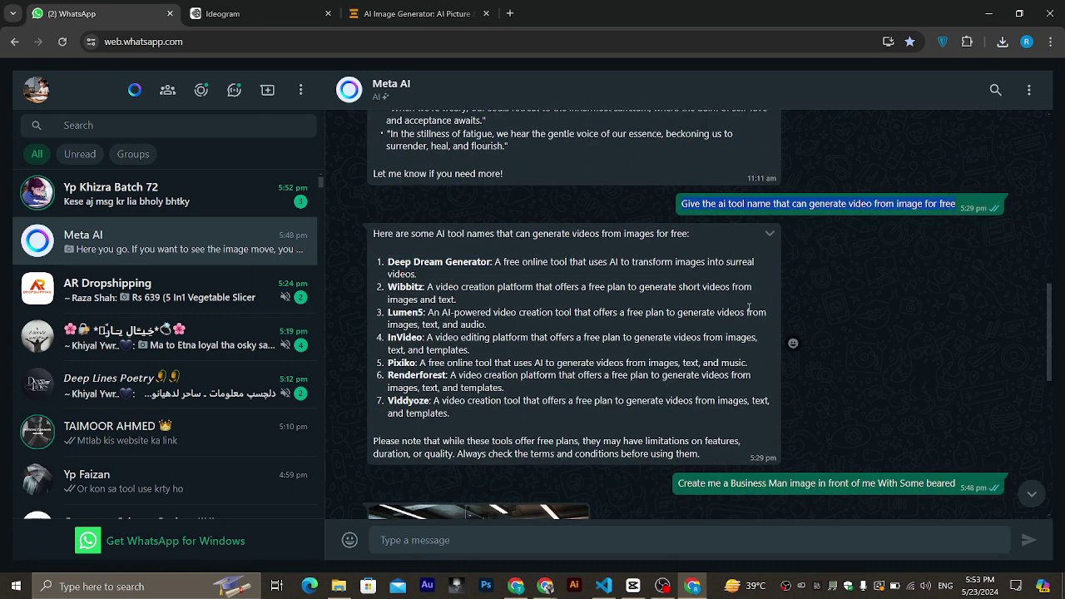
{"action": "scroll", "coordinate": [791, 342], "scroll_direction": "down", "scroll_amount": 10}
{"action": "left_click", "coordinate": [473, 543]}
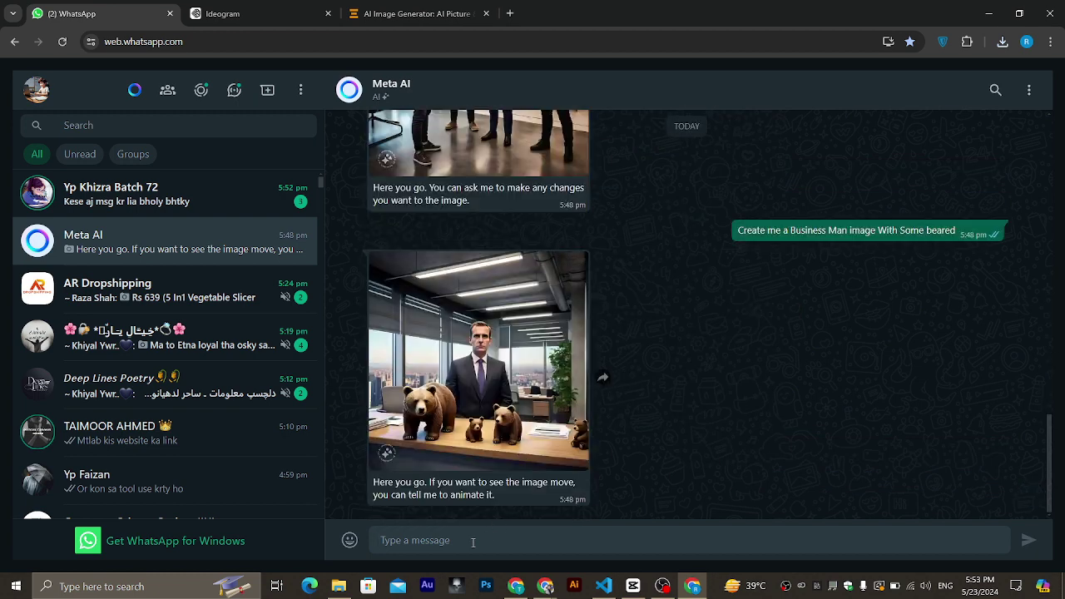
{"action": "key", "text": "ctrl+v"}
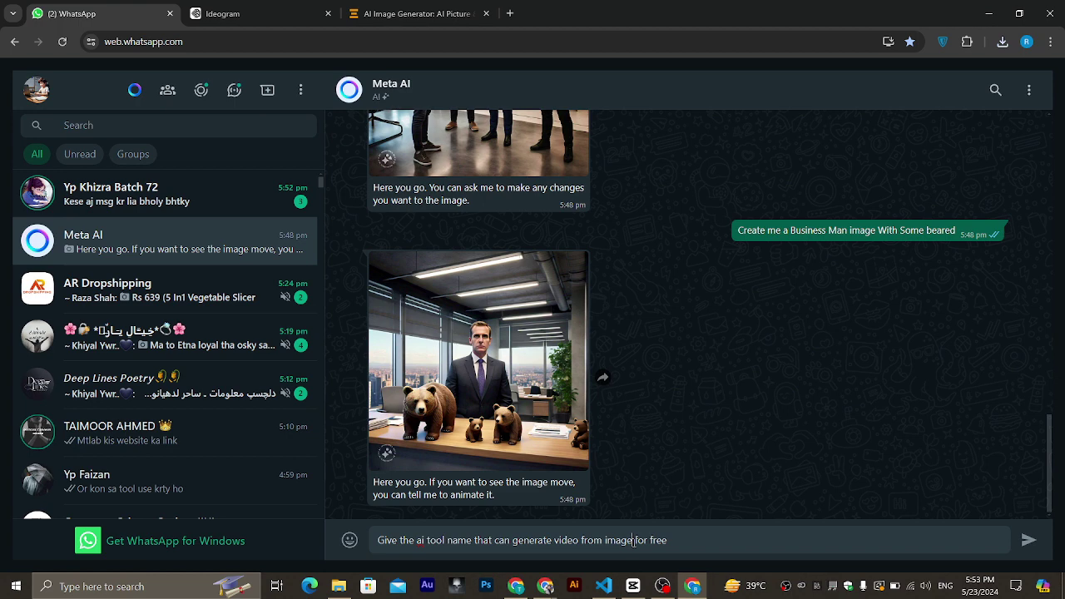
Add 'and Automatically match voiceover', send it, and select 'Synthesia' in the reply.
{"action": "left_click", "coordinate": [632, 542]}
{"action": "type", "text": "N"}
{"action": "key", "text": "BackSpace"}
{"action": "type", "text": "and Automat "}
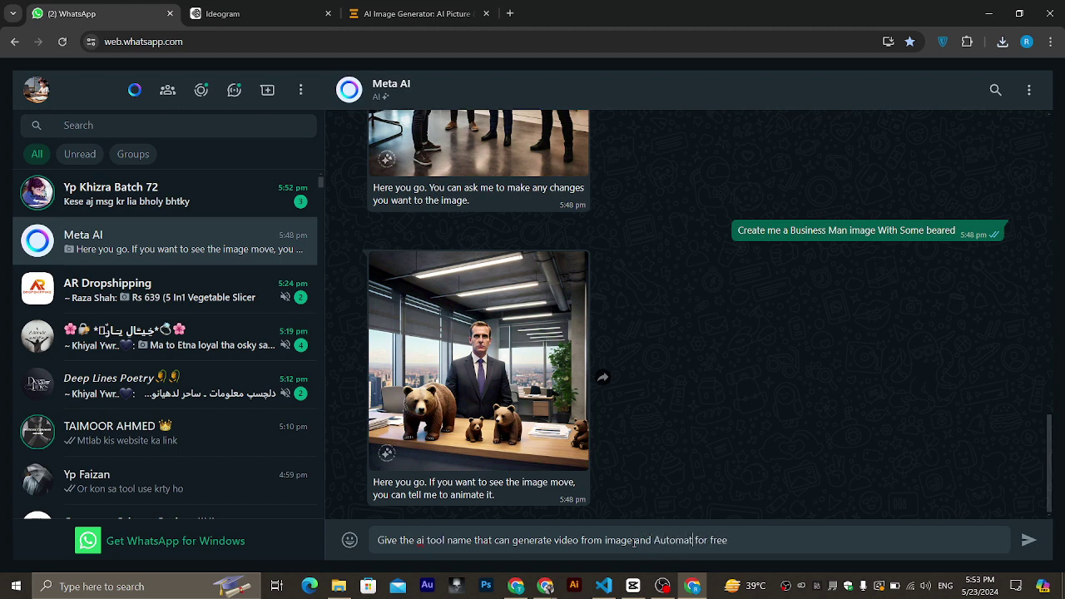
{"action": "type", "text": "ically match li"}
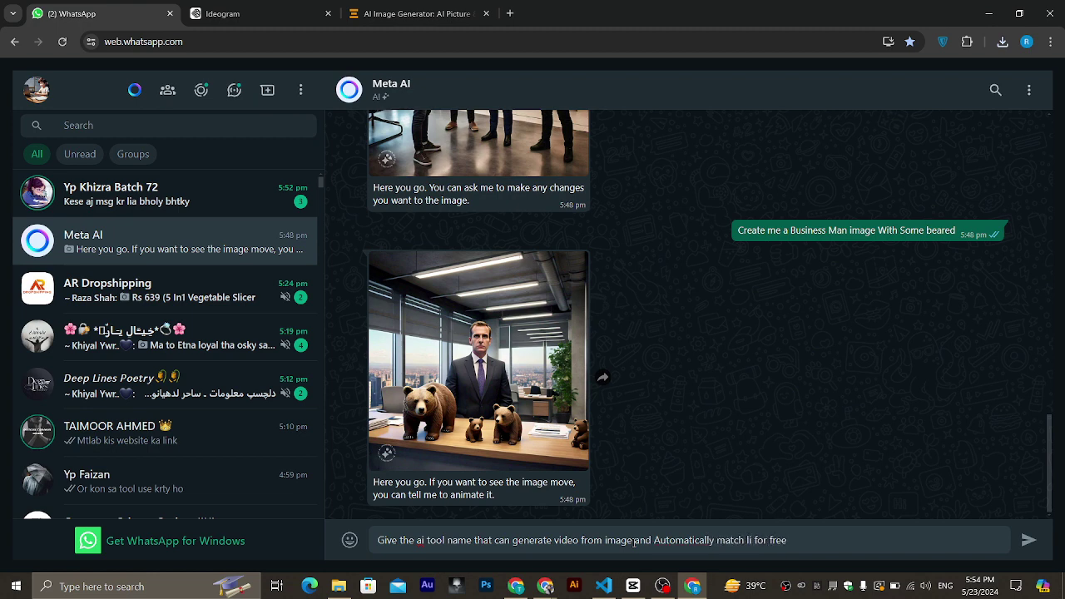
{"action": "key", "text": "BackSpace"}
{"action": "key", "text": "BackSpace"}
{"action": "type", "text": "voiceover aiso"}
{"action": "key", "text": "Return"}
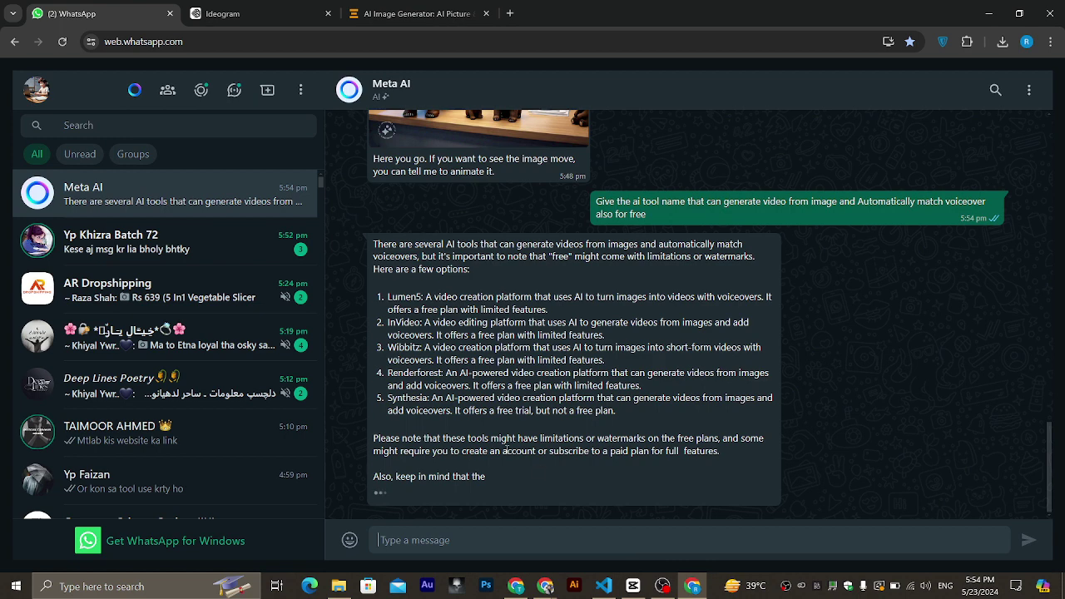
{"action": "left_click_drag", "start_coordinate": [429, 404], "coordinate": [387, 405]}
{"action": "key", "text": "ctrl+c"}
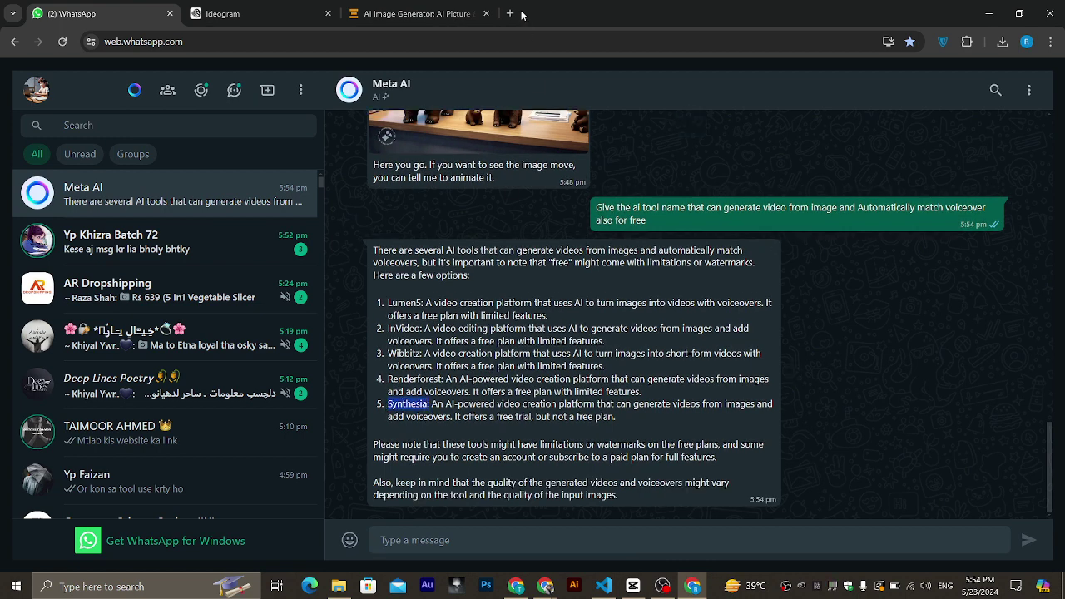
Search Google for Synthesia, open synthesia.io and start its Create free AI video demo.
{"action": "left_click", "coordinate": [510, 13]}
{"action": "left_click", "coordinate": [404, 37]}
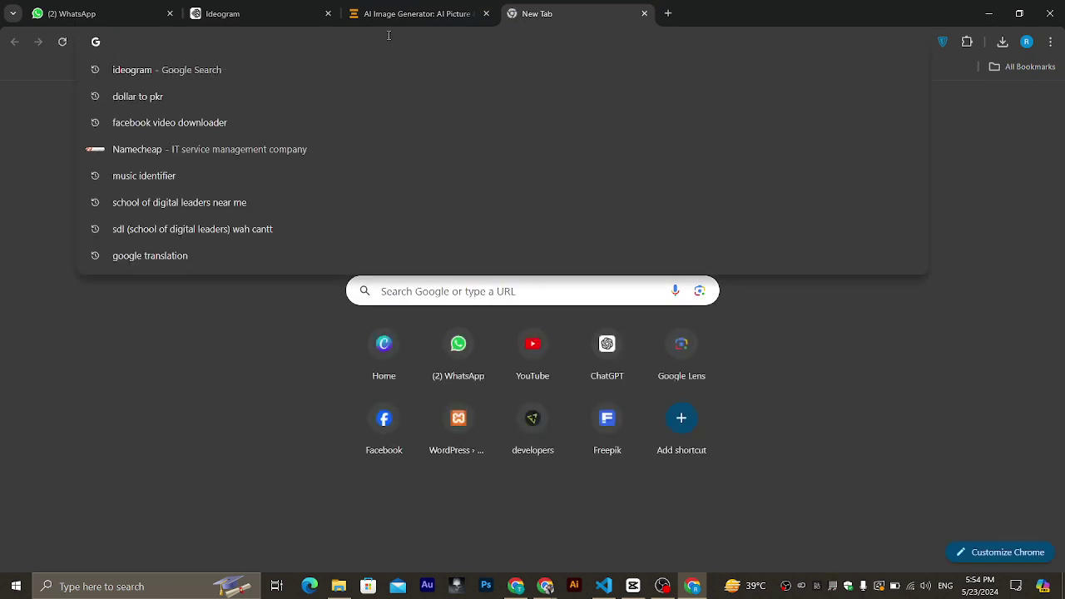
{"action": "key", "text": "ctrl+v"}
{"action": "key", "text": "BackSpace"}
{"action": "key", "text": "Return"}
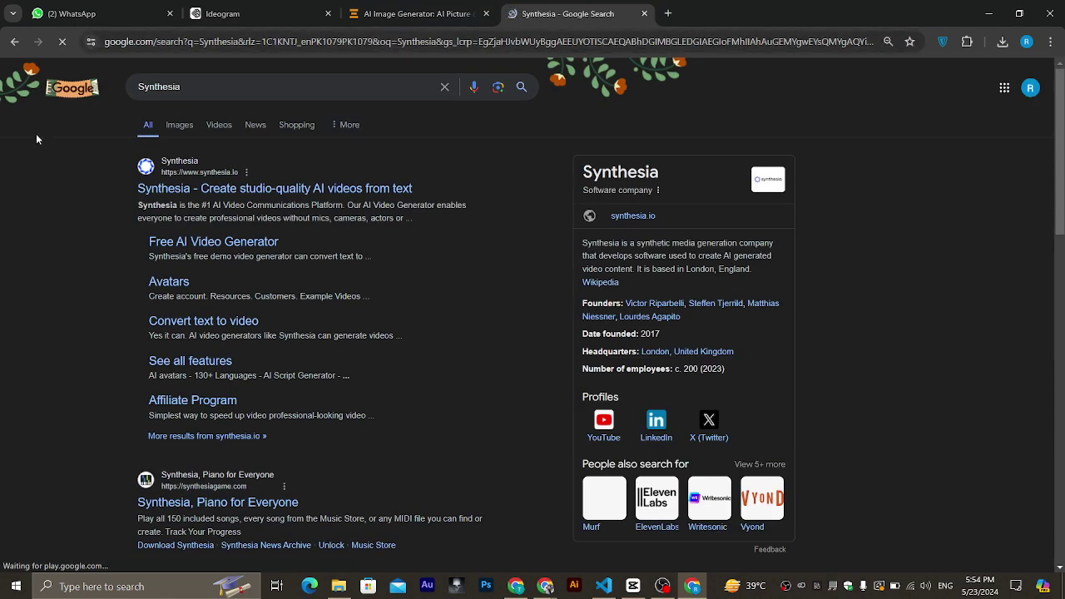
{"action": "left_click", "coordinate": [167, 188]}
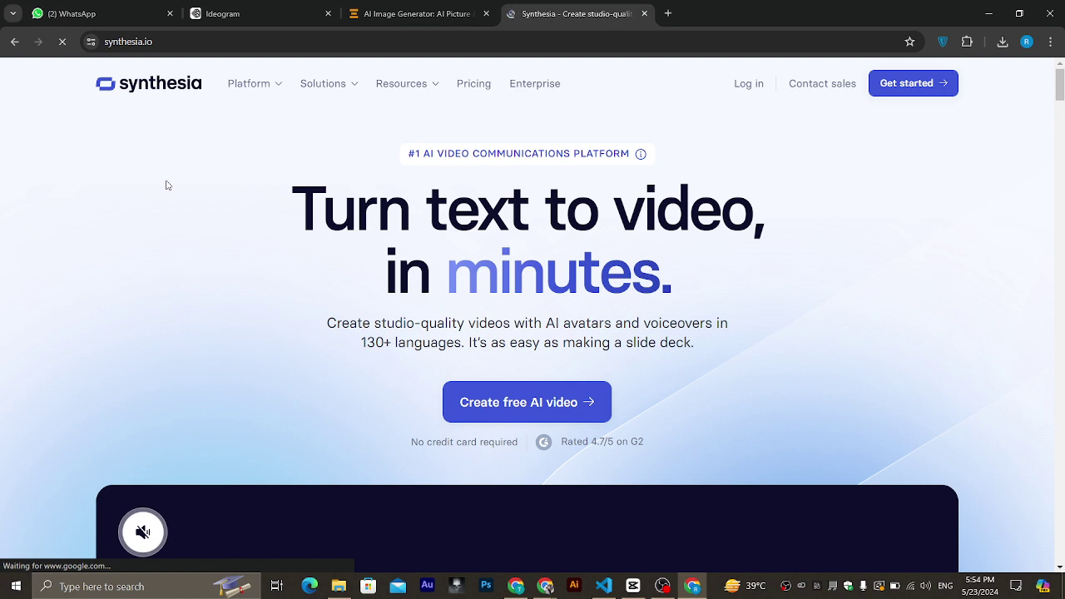
{"action": "left_click", "coordinate": [503, 393]}
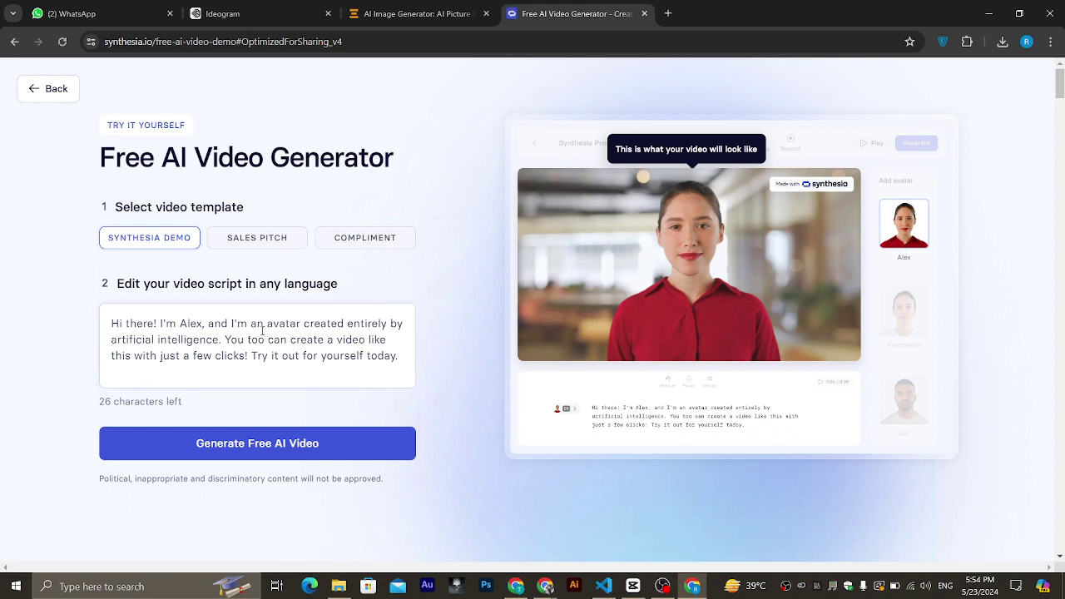
Put the cursor in the demo script box, then bring the Meet call window forward.
{"action": "left_click", "coordinate": [262, 330]}
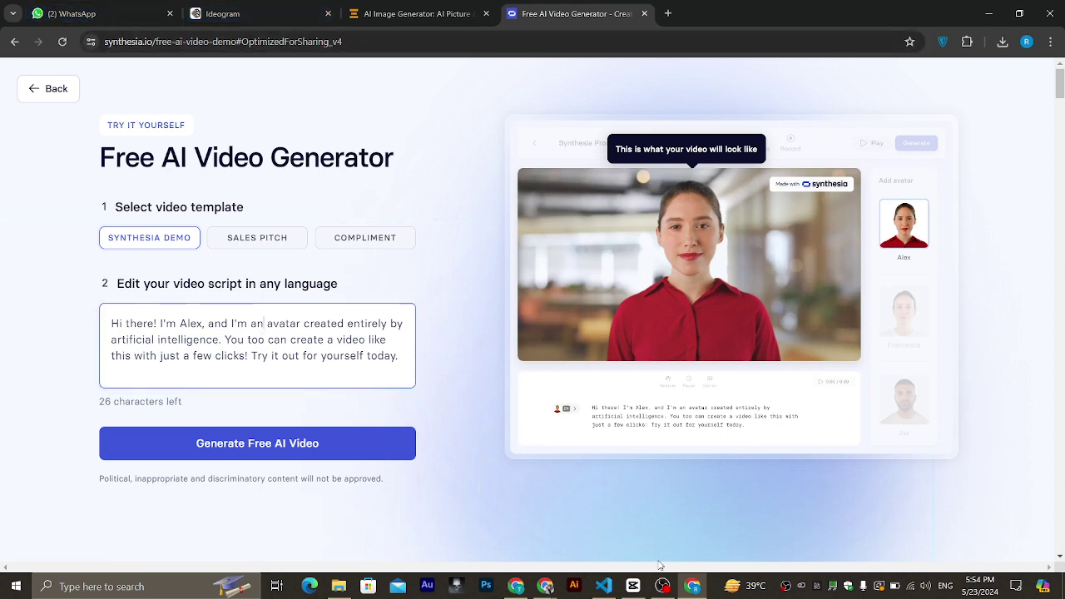
{"action": "left_click", "coordinate": [546, 587]}
In the ChatGPT tab, select the first three short motivational quotes.
{"action": "left_click", "coordinate": [472, 525]}
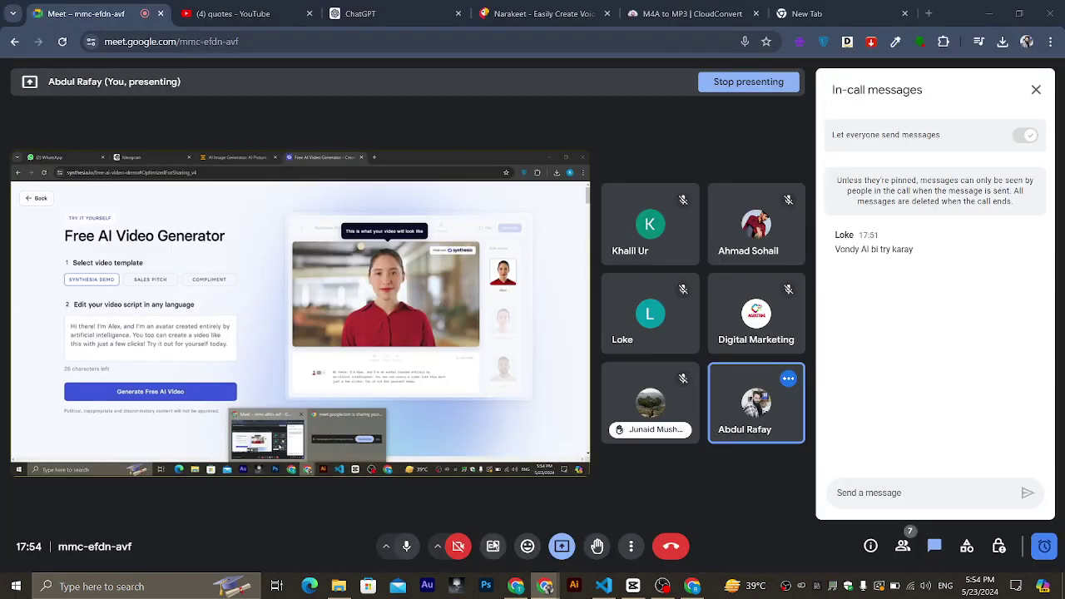
{"action": "left_click", "coordinate": [366, 14]}
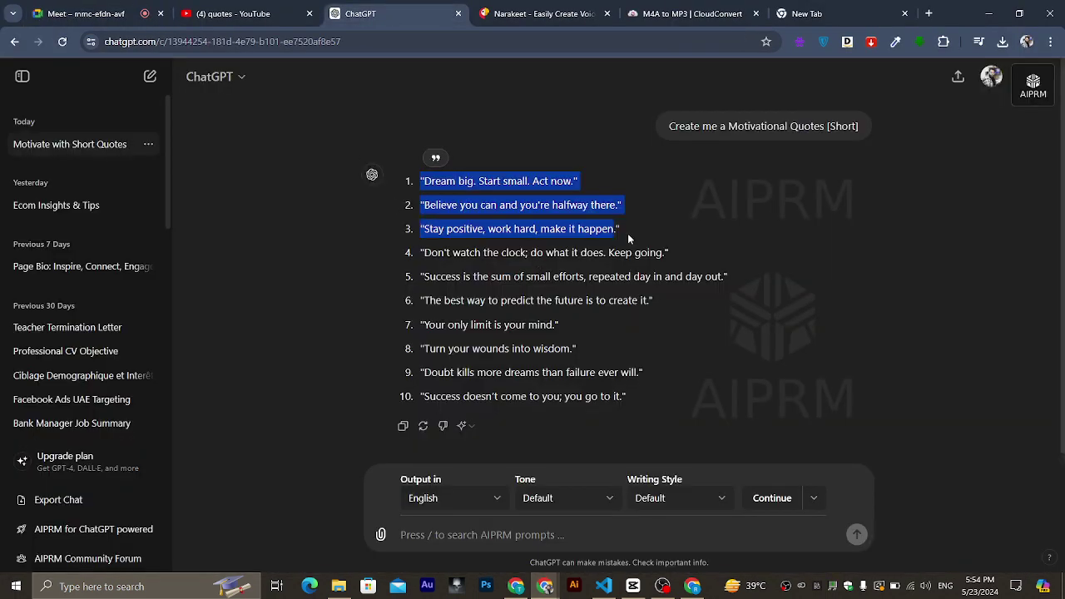
{"action": "left_click", "coordinate": [622, 236]}
{"action": "left_click_drag", "start_coordinate": [614, 220], "coordinate": [422, 165]}
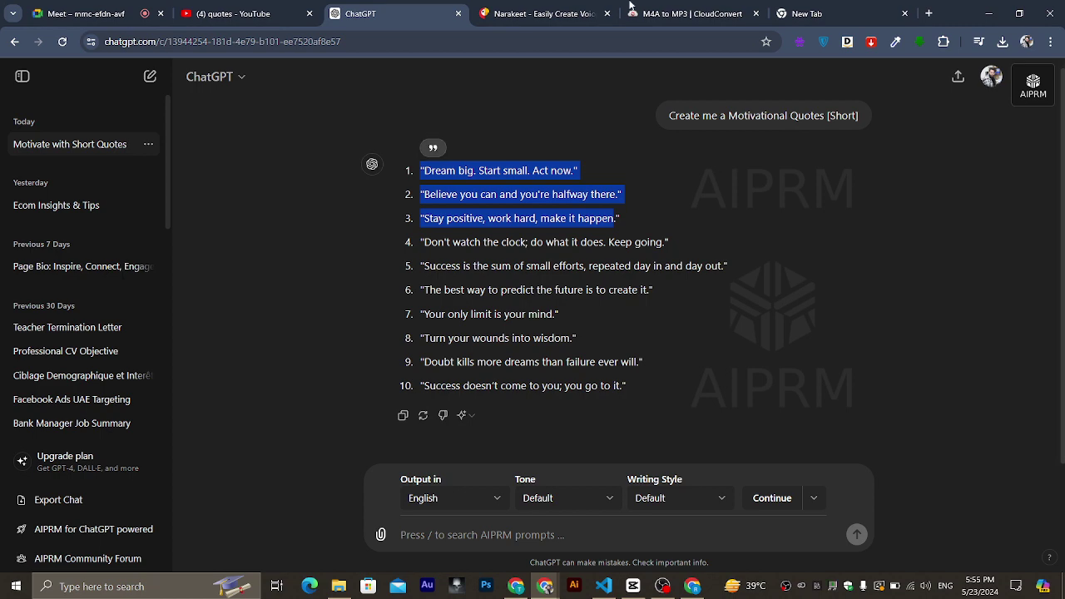
Paste the quotes into the Synthesia script and delete the excess text at its end.
{"action": "left_click", "coordinate": [692, 586]}
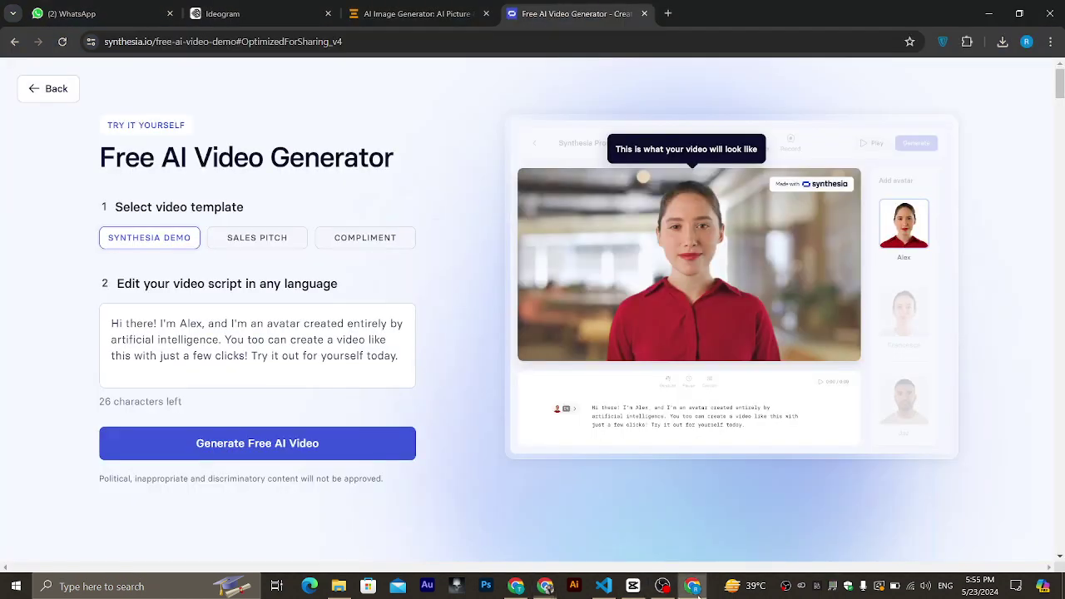
{"action": "left_click", "coordinate": [315, 340]}
{"action": "type", "text": "\"Dream big. Start small. Act now.\" \"Believe you can and you're halfway there"}
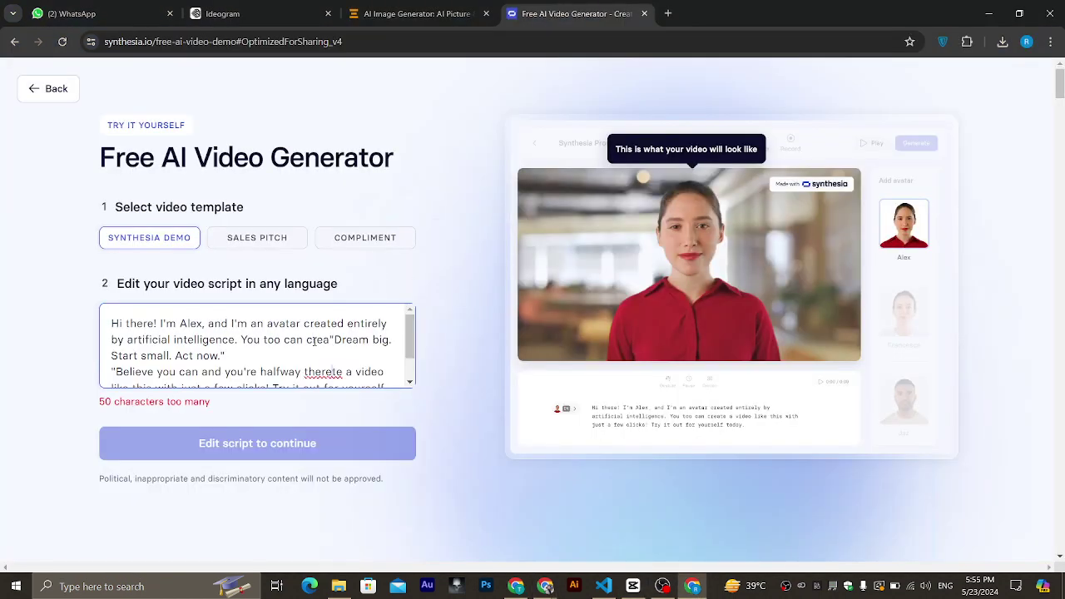
{"action": "scroll", "coordinate": [315, 341], "scroll_direction": "down", "scroll_amount": 1}
{"action": "scroll", "coordinate": [314, 342], "scroll_direction": "down", "scroll_amount": 1}
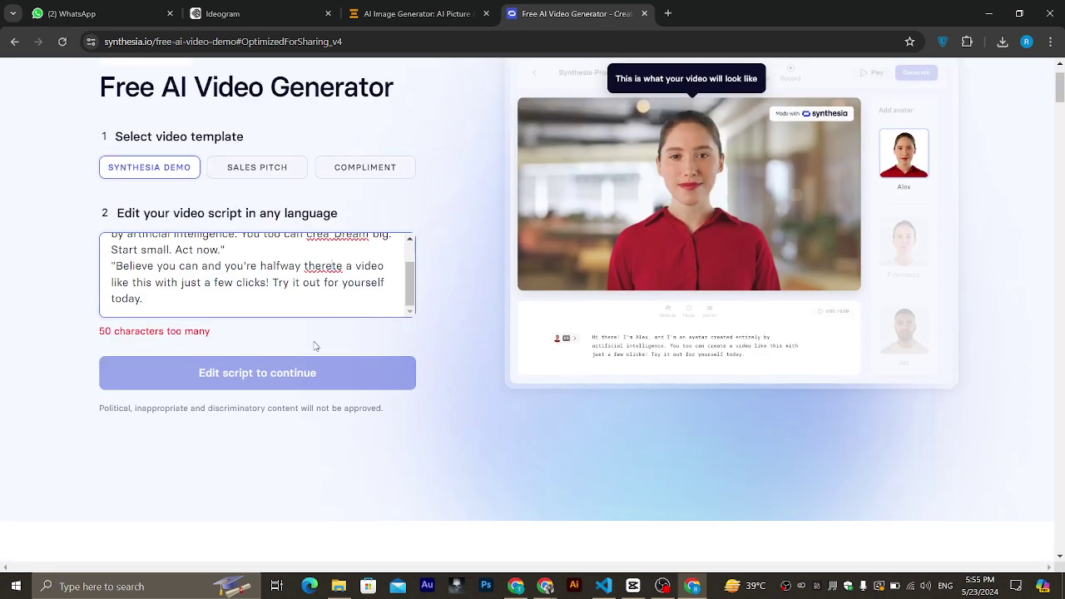
{"action": "scroll", "coordinate": [315, 342], "scroll_direction": "up", "scroll_amount": 1}
{"action": "left_click_drag", "start_coordinate": [166, 345], "coordinate": [109, 306]}
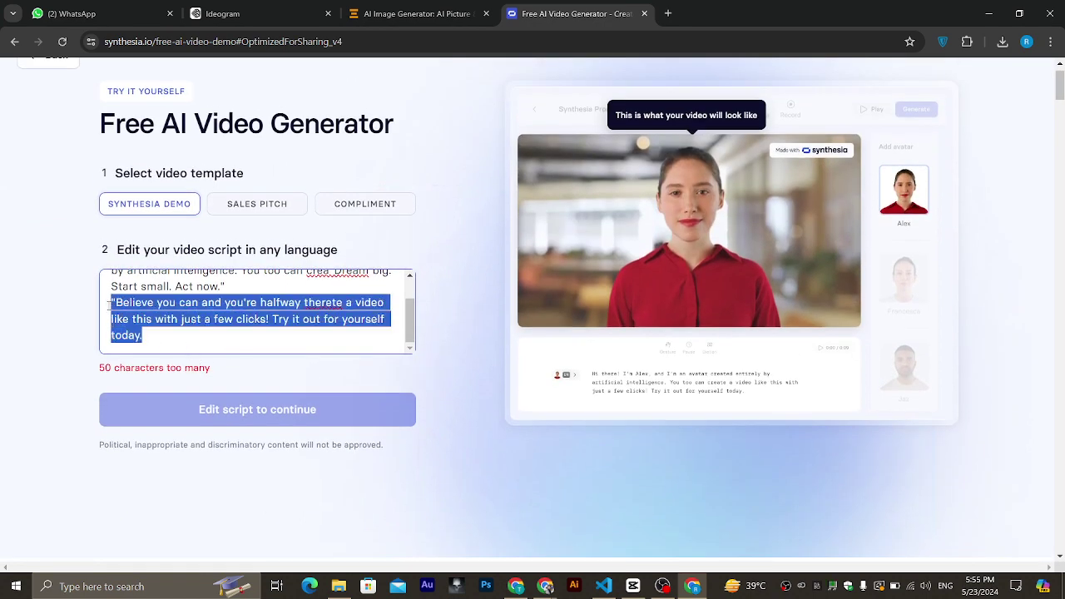
{"action": "key", "text": "BackSpace"}
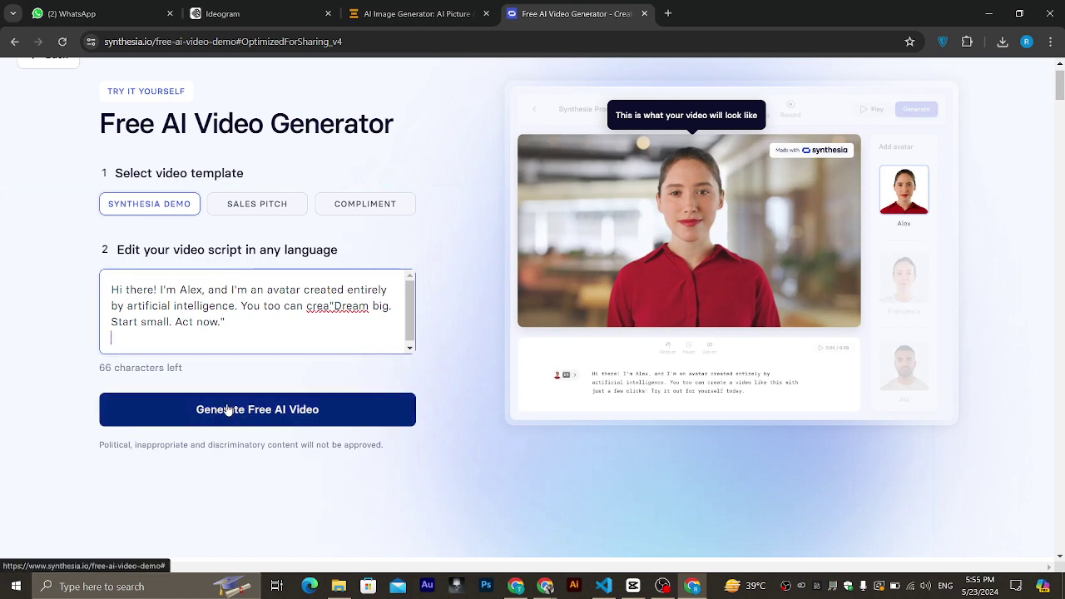
Choose the Compliment template and request the free AI video.
{"action": "scroll", "coordinate": [730, 173], "scroll_direction": "up", "scroll_amount": 1}
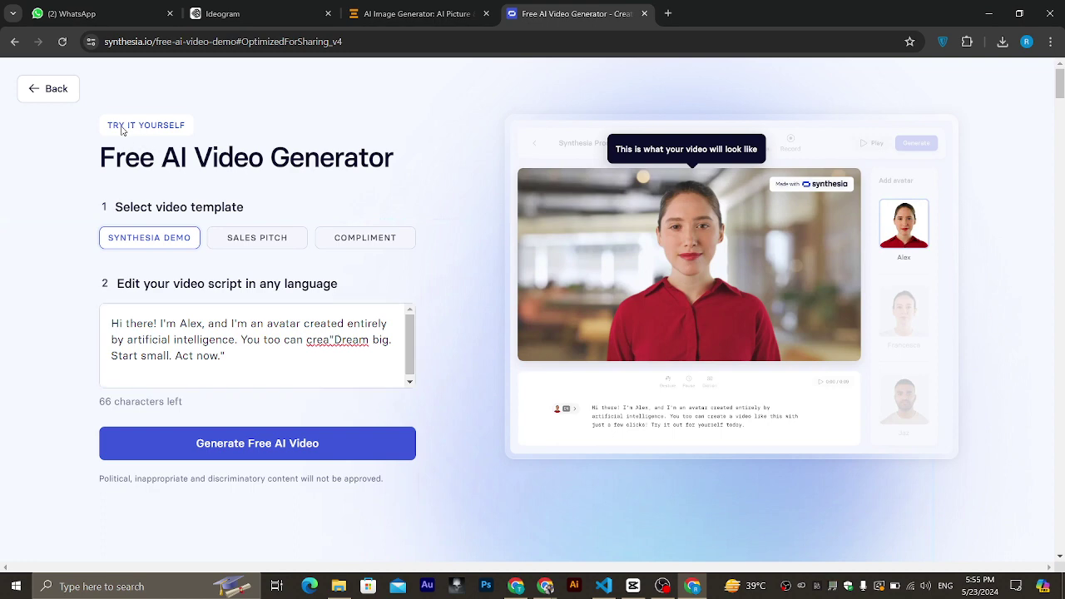
{"action": "left_click", "coordinate": [233, 246]}
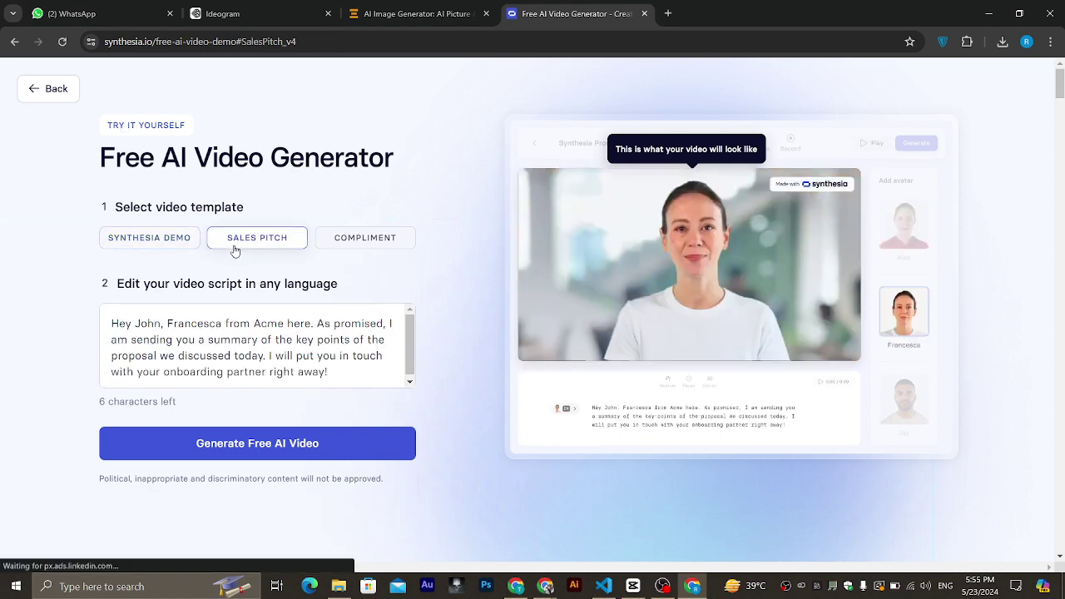
{"action": "left_click", "coordinate": [348, 241]}
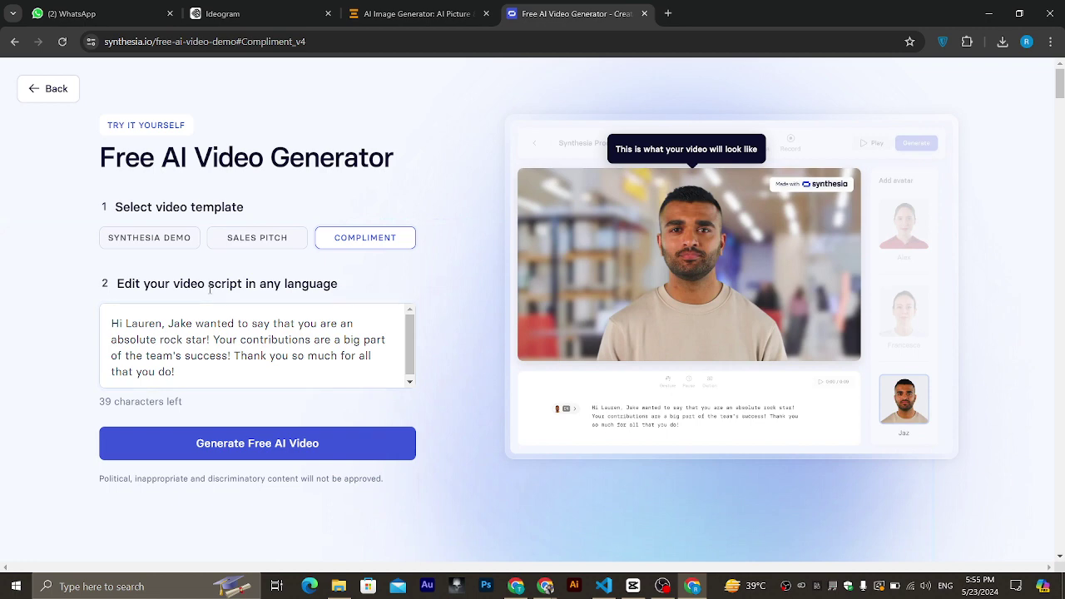
{"action": "left_click", "coordinate": [238, 443]}
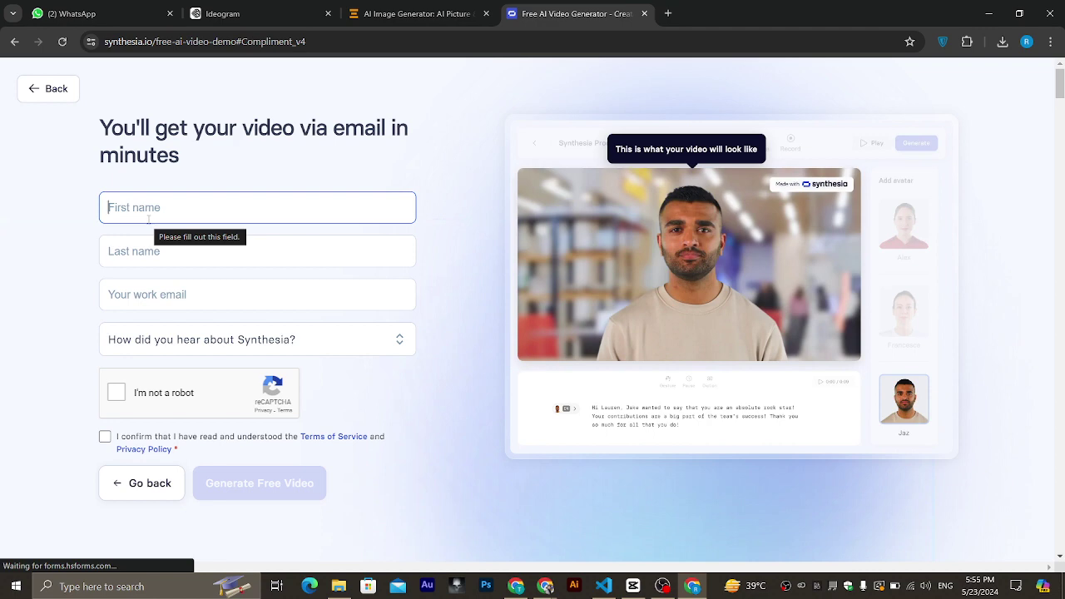
Enter the first name, last name and work e-mail in the sign-up form.
{"action": "scroll", "coordinate": [149, 219], "scroll_direction": "down", "scroll_amount": 1}
{"action": "scroll", "coordinate": [147, 221], "scroll_direction": "up", "scroll_amount": 1}
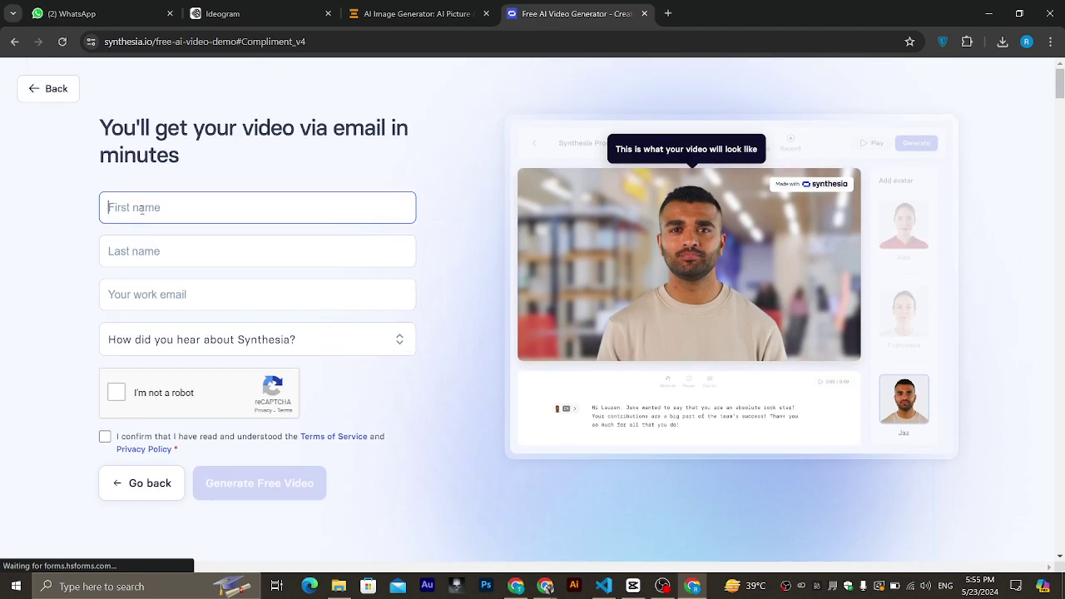
{"action": "left_click", "coordinate": [139, 241]}
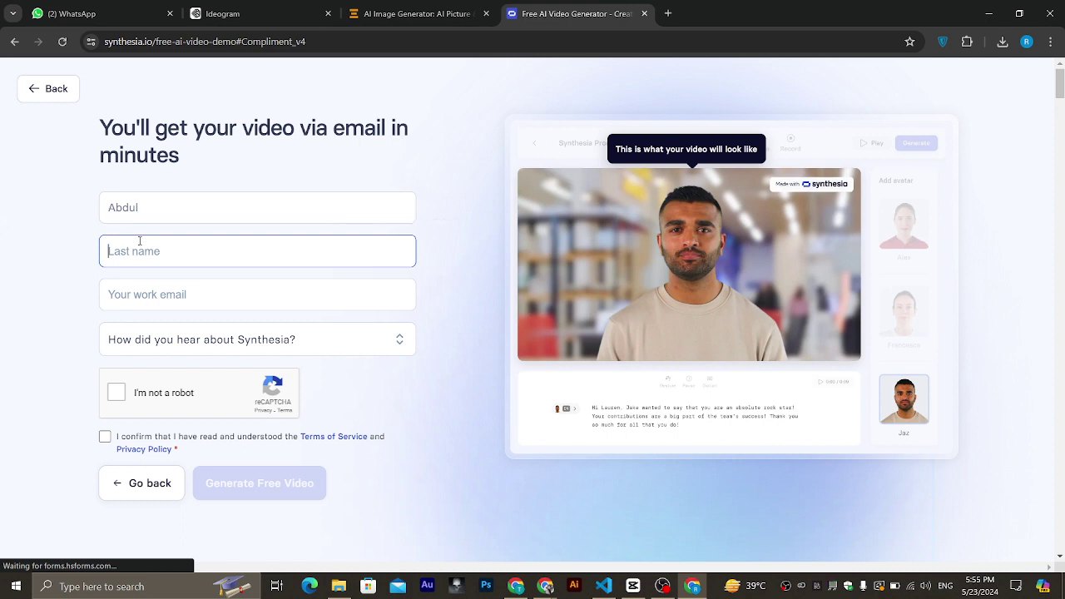
{"action": "left_click", "coordinate": [153, 297]}
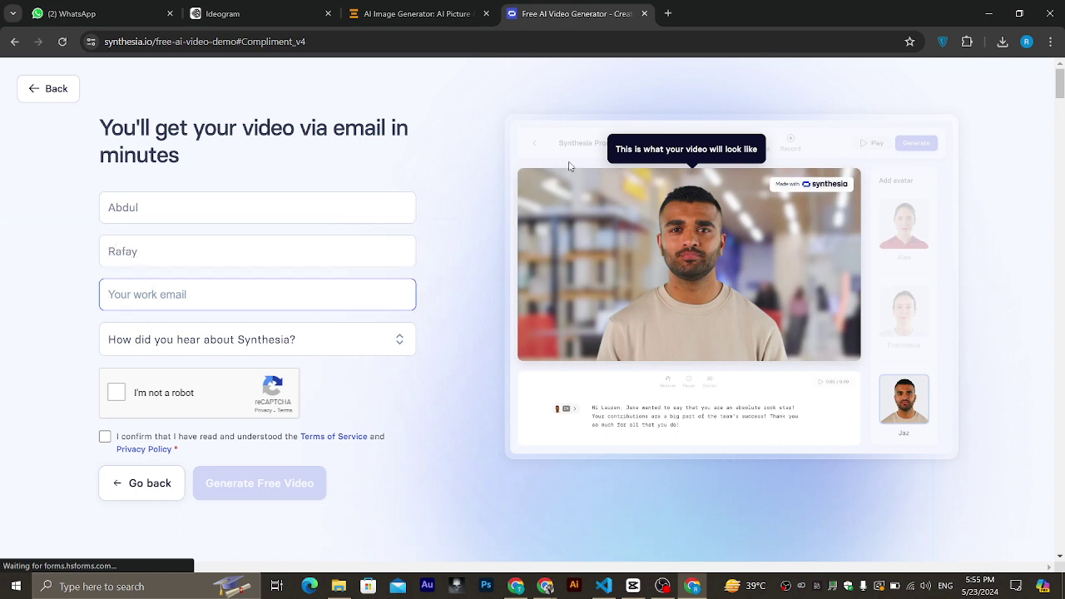
{"action": "left_click", "coordinate": [1027, 42]}
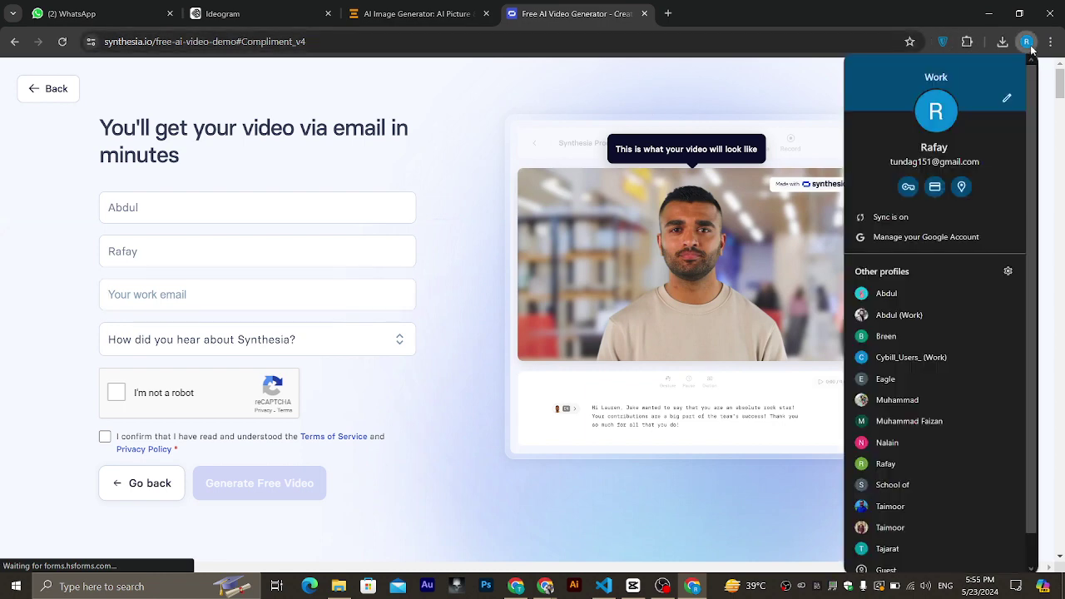
{"action": "left_click", "coordinate": [150, 297]}
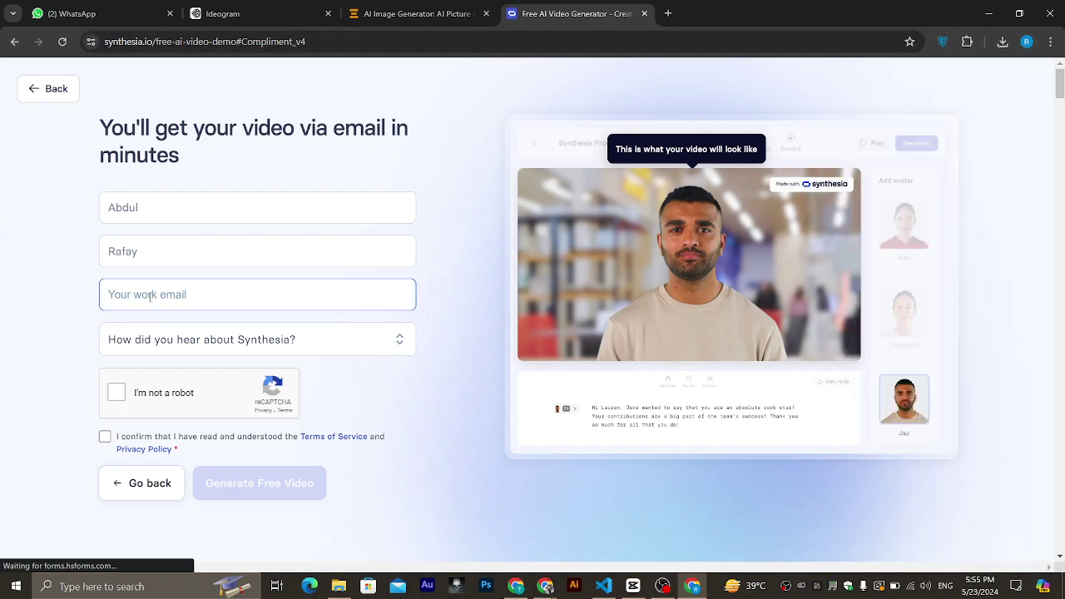
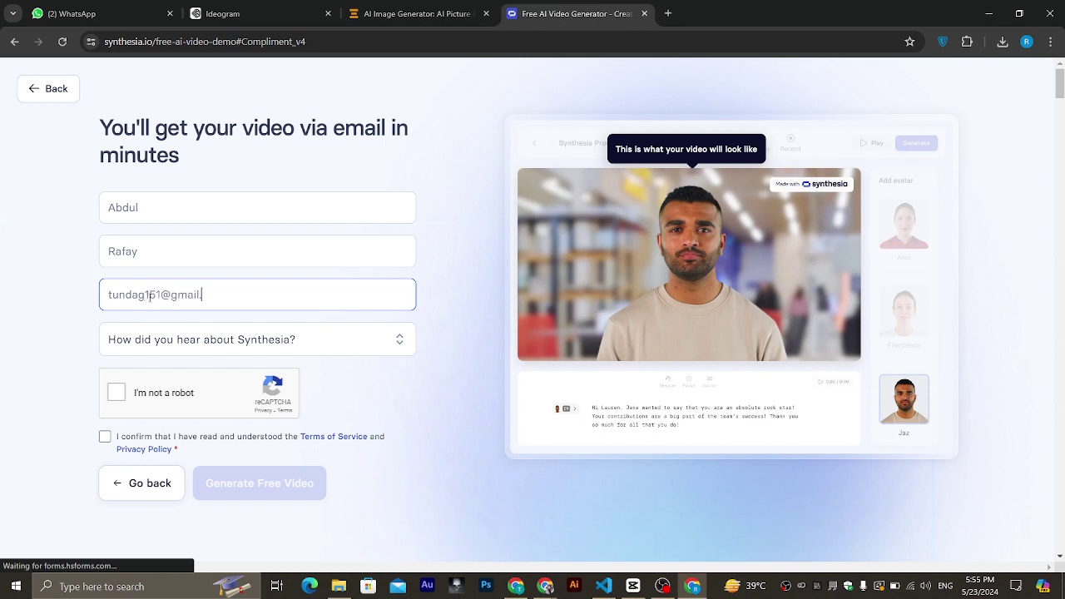
Set the referral source to From a friend, accept the terms, and submit.
{"action": "left_click", "coordinate": [227, 339]}
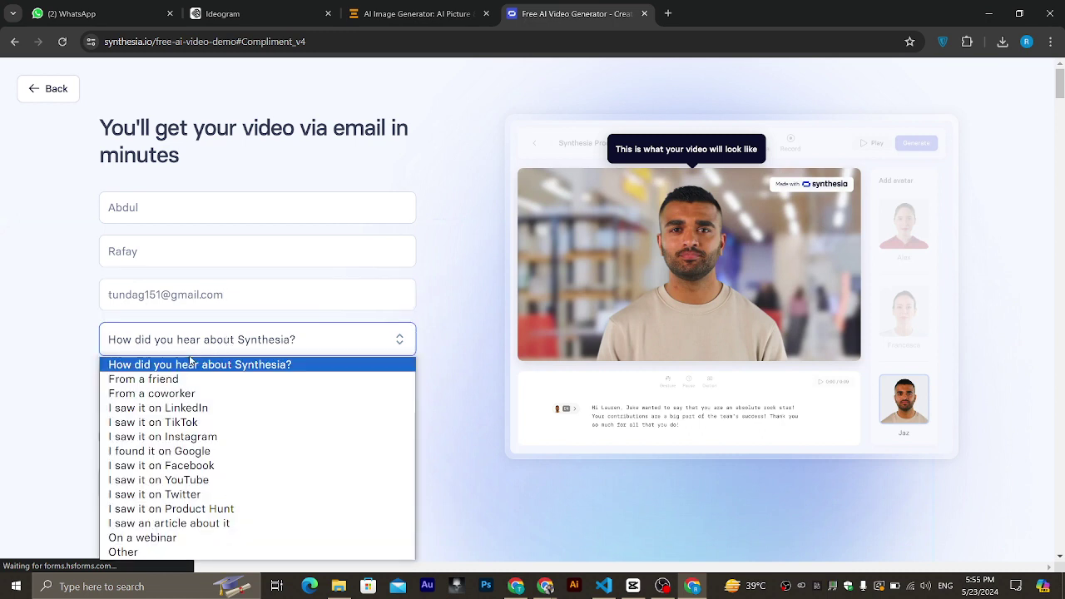
{"action": "left_click", "coordinate": [144, 380]}
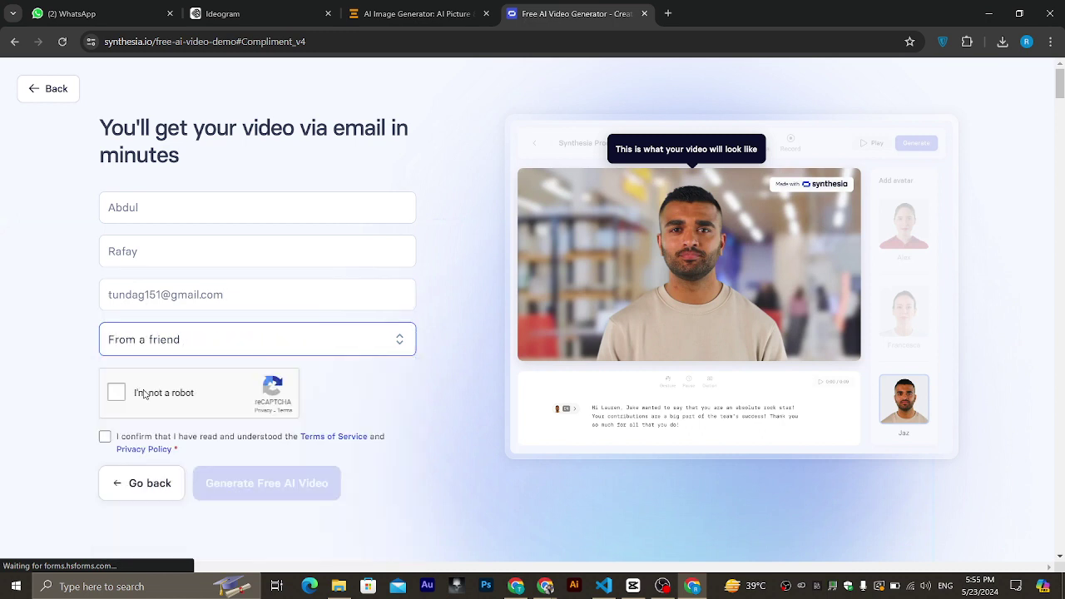
{"action": "left_click", "coordinate": [105, 437]}
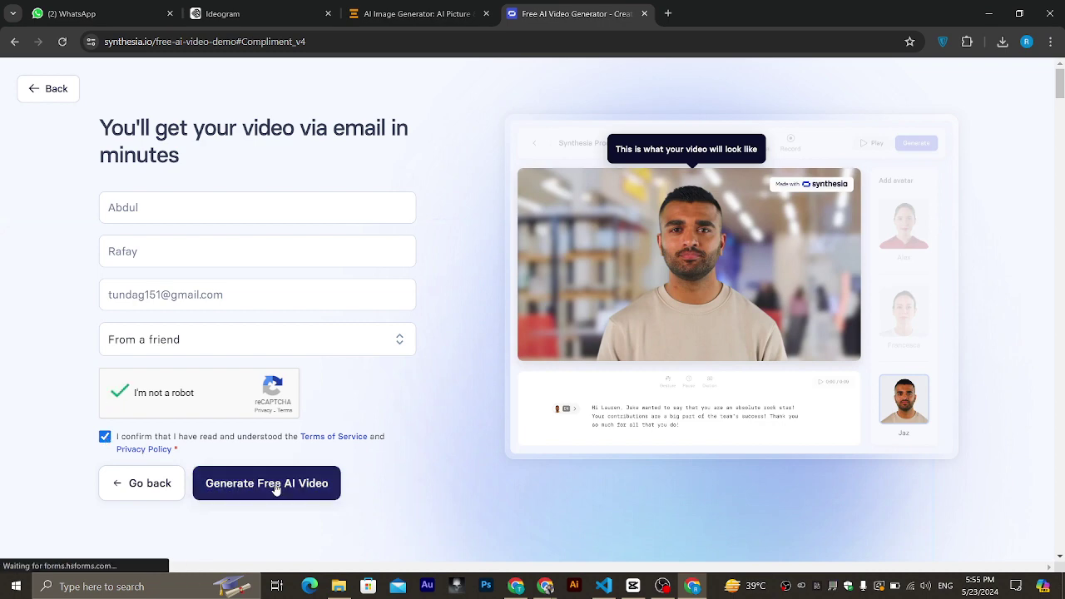
{"action": "left_click", "coordinate": [279, 487]}
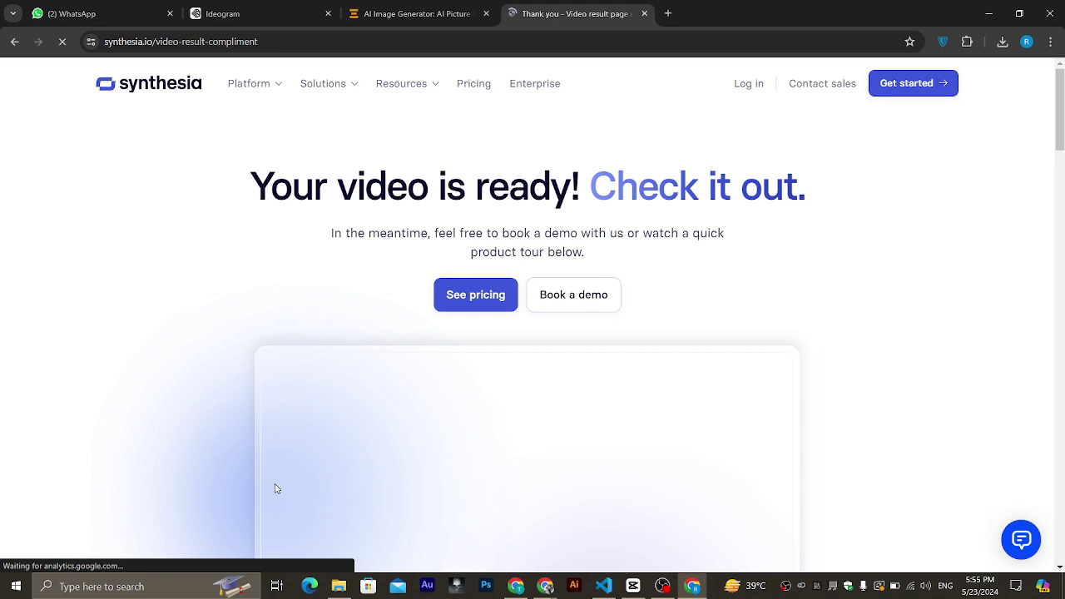
Play the generated compliment video, then open the Book a demo form.
{"action": "scroll", "coordinate": [277, 489], "scroll_direction": "down", "scroll_amount": 1}
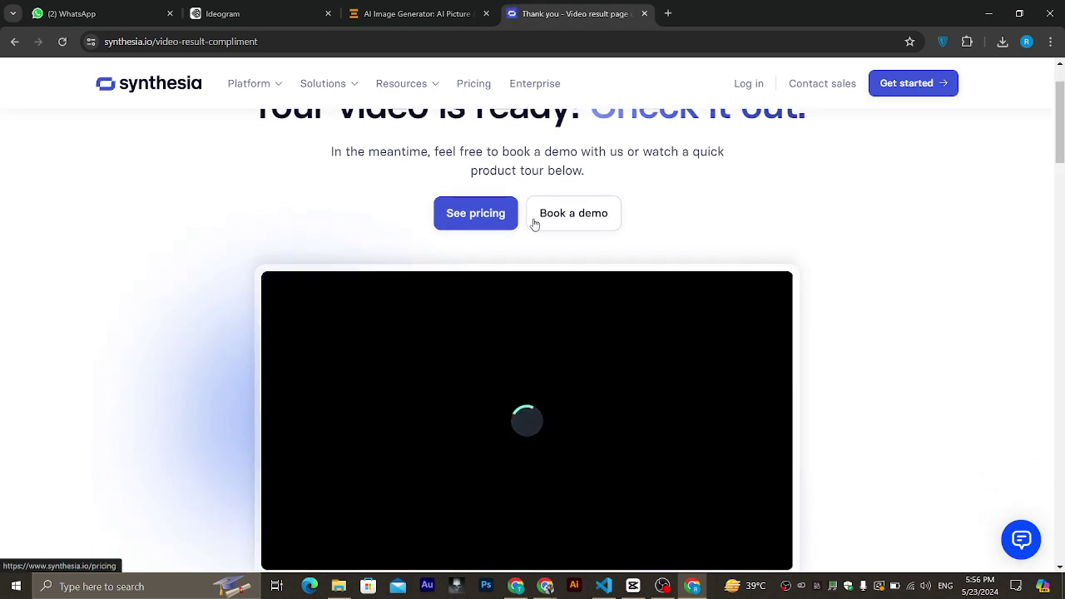
{"action": "scroll", "coordinate": [552, 215], "scroll_direction": "down", "scroll_amount": 1}
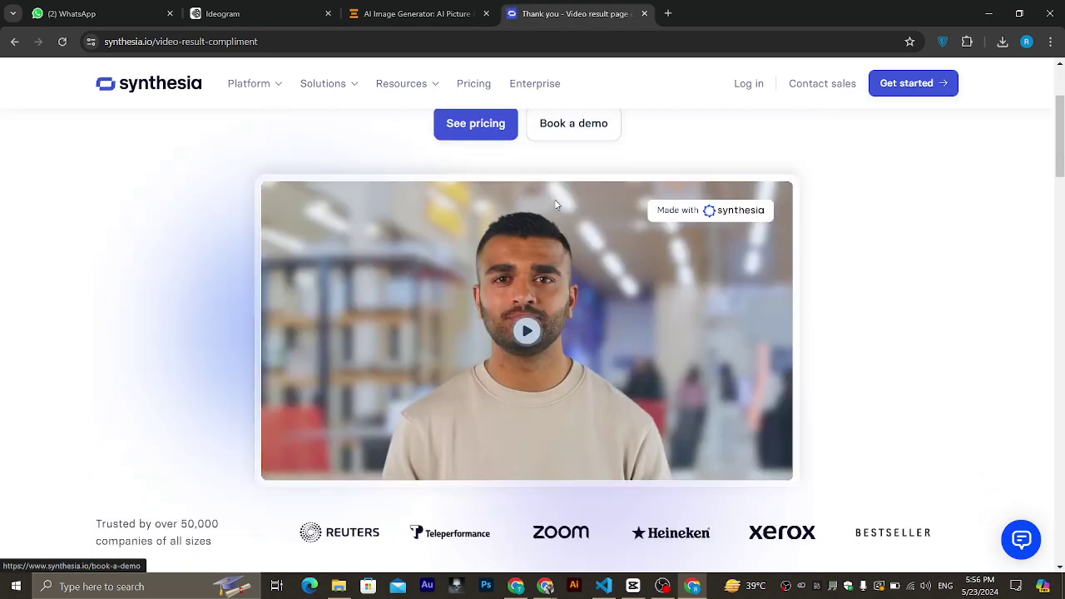
{"action": "left_click", "coordinate": [535, 340]}
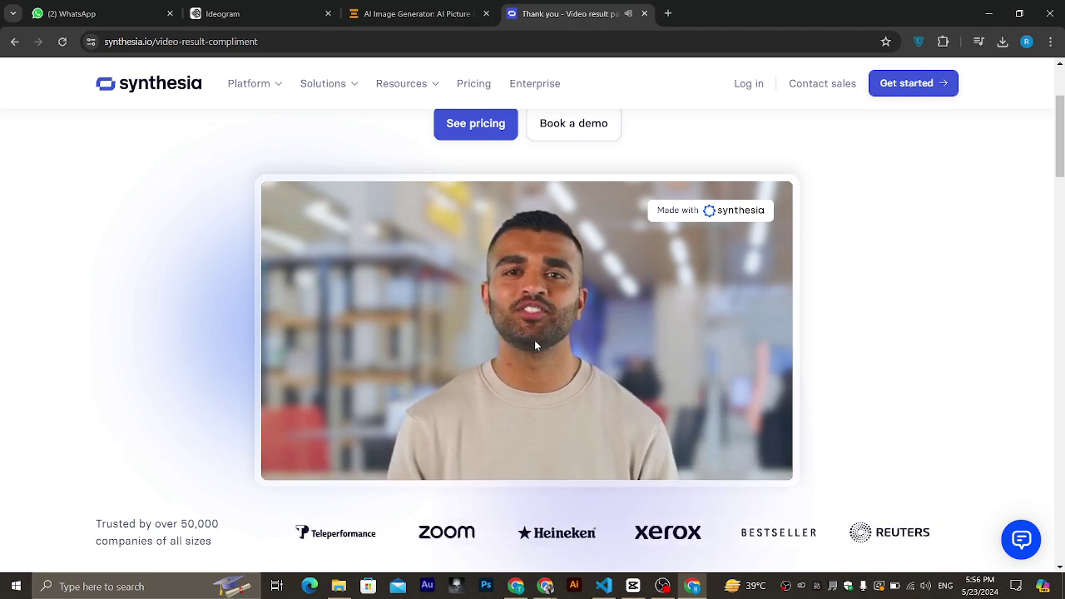
{"action": "scroll", "coordinate": [536, 345], "scroll_direction": "up", "scroll_amount": 1}
{"action": "scroll", "coordinate": [535, 346], "scroll_direction": "down", "scroll_amount": 3}
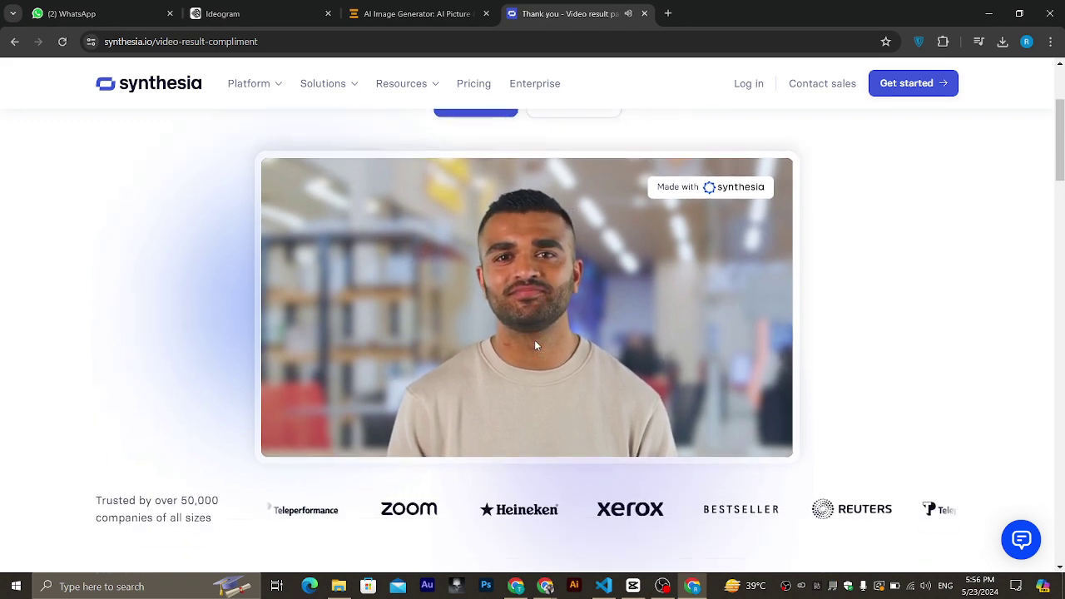
{"action": "scroll", "coordinate": [537, 346], "scroll_direction": "up", "scroll_amount": 3}
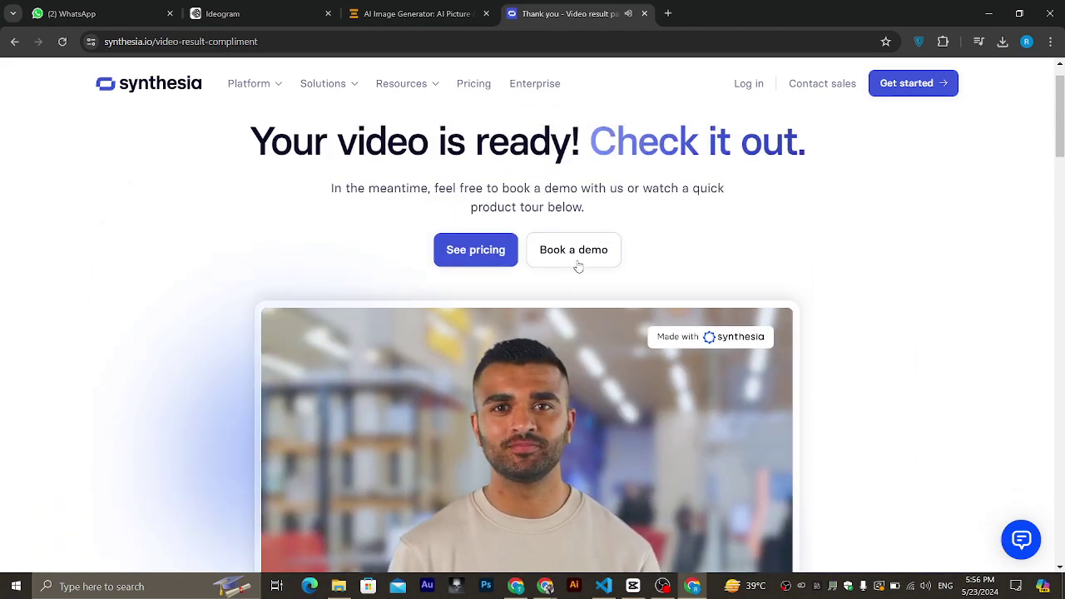
{"action": "left_click", "coordinate": [575, 249]}
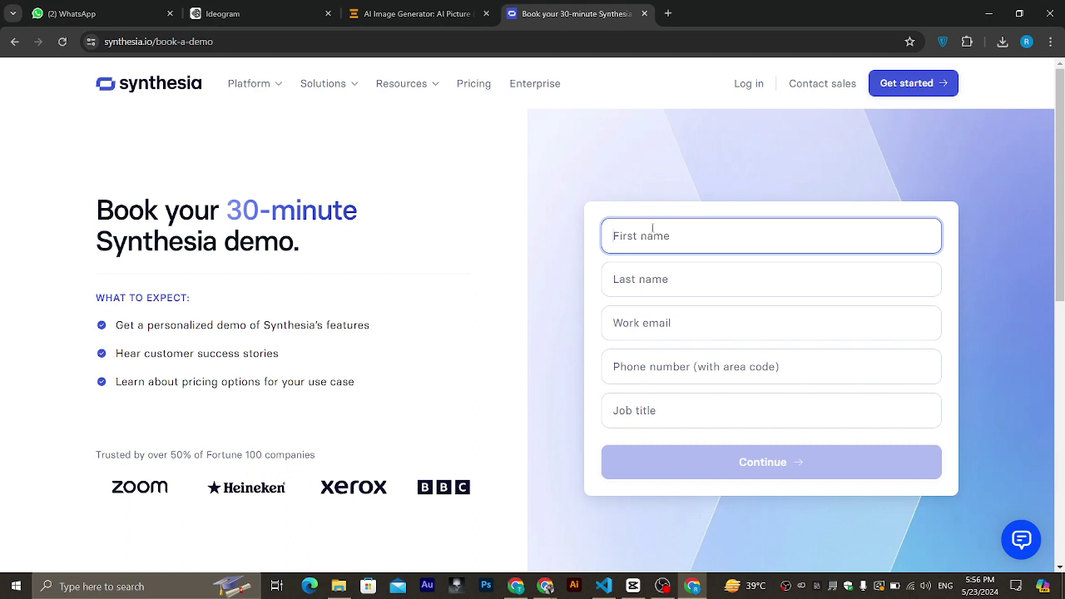
Fill in first and last name, work e-mail, autofilled phone, and job title 'youtube'.
{"action": "left_click", "coordinate": [635, 270]}
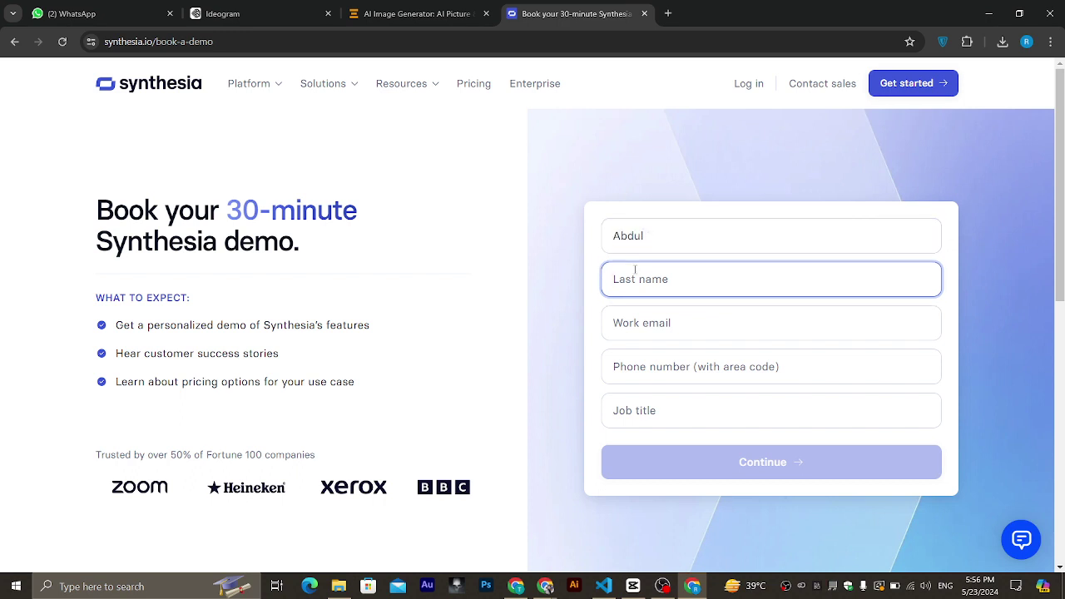
{"action": "left_click", "coordinate": [645, 334]}
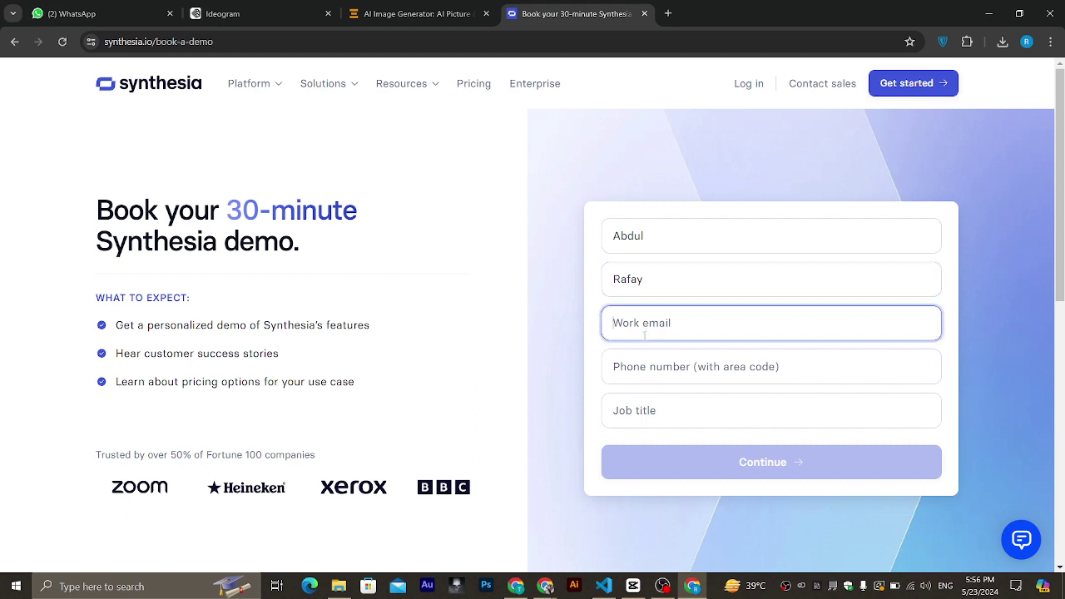
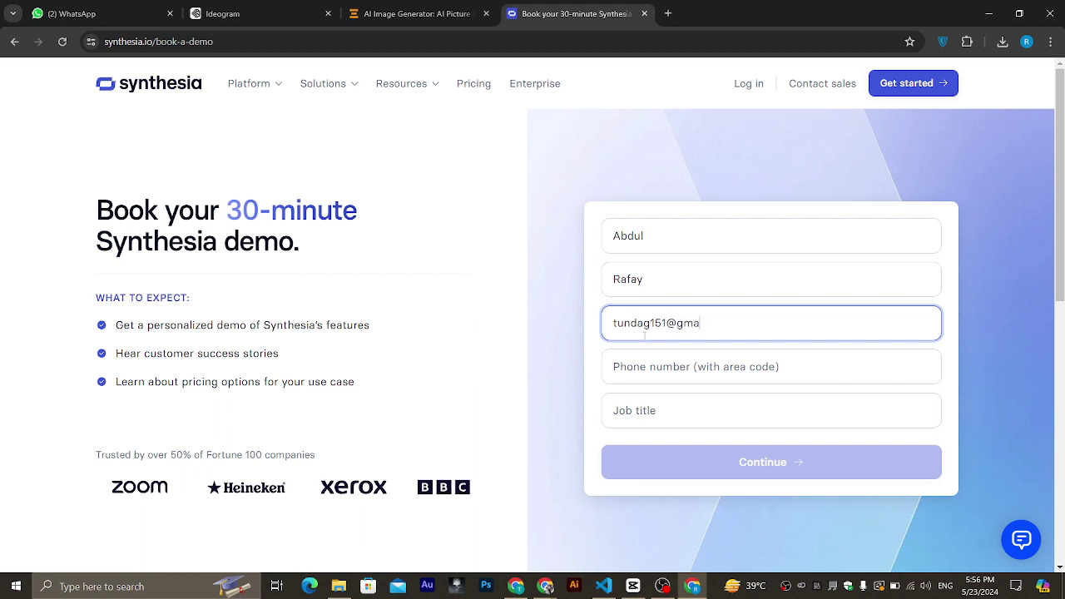
{"action": "left_click", "coordinate": [649, 364]}
{"action": "left_click", "coordinate": [702, 418]}
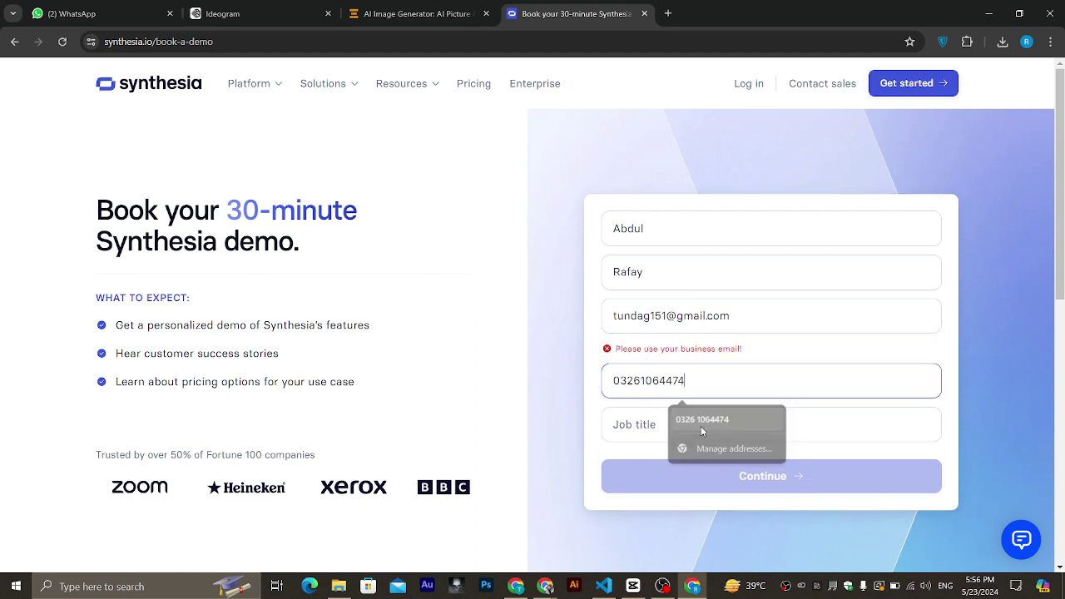
{"action": "left_click", "coordinate": [645, 431]}
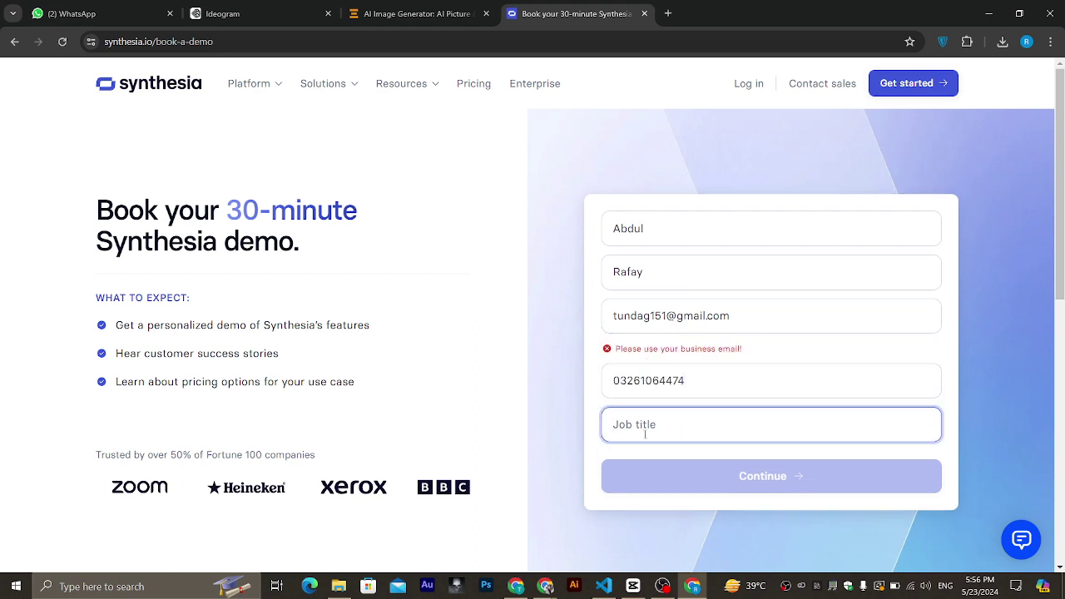
{"action": "type", "text": "youtuber"}
Switch Google Chrome to a different browser profile.
{"action": "left_click", "coordinate": [1027, 42]}
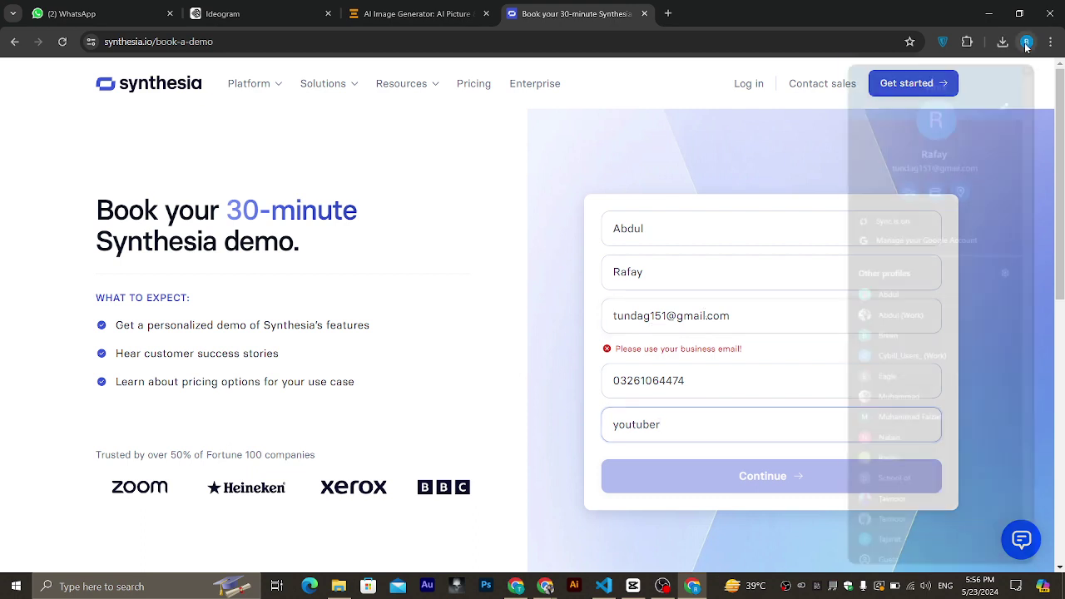
{"action": "scroll", "coordinate": [877, 243], "scroll_direction": "down", "scroll_amount": 1}
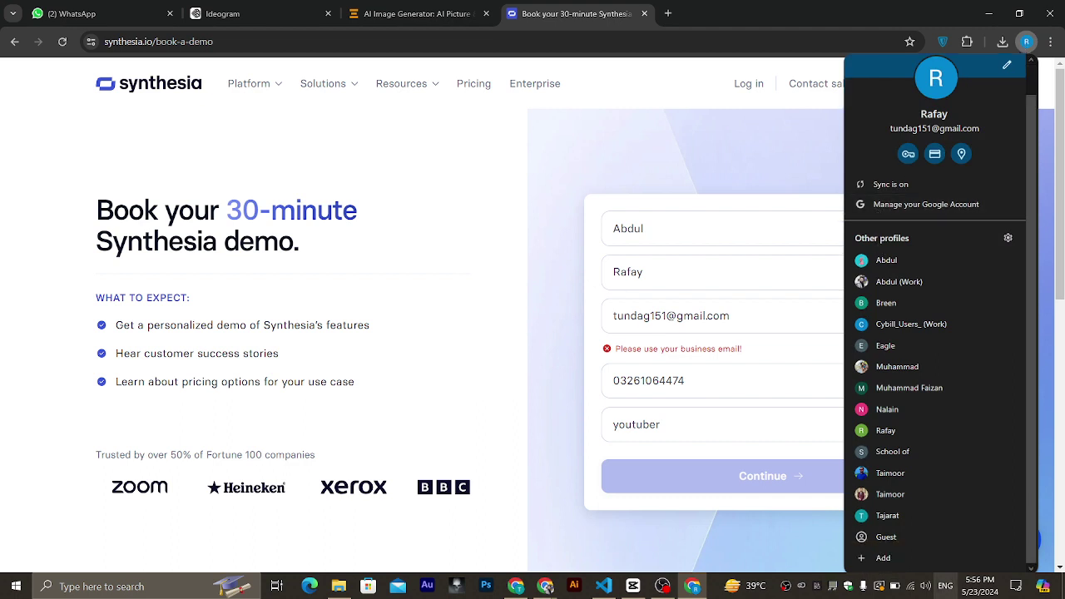
{"action": "left_click", "coordinate": [911, 324]}
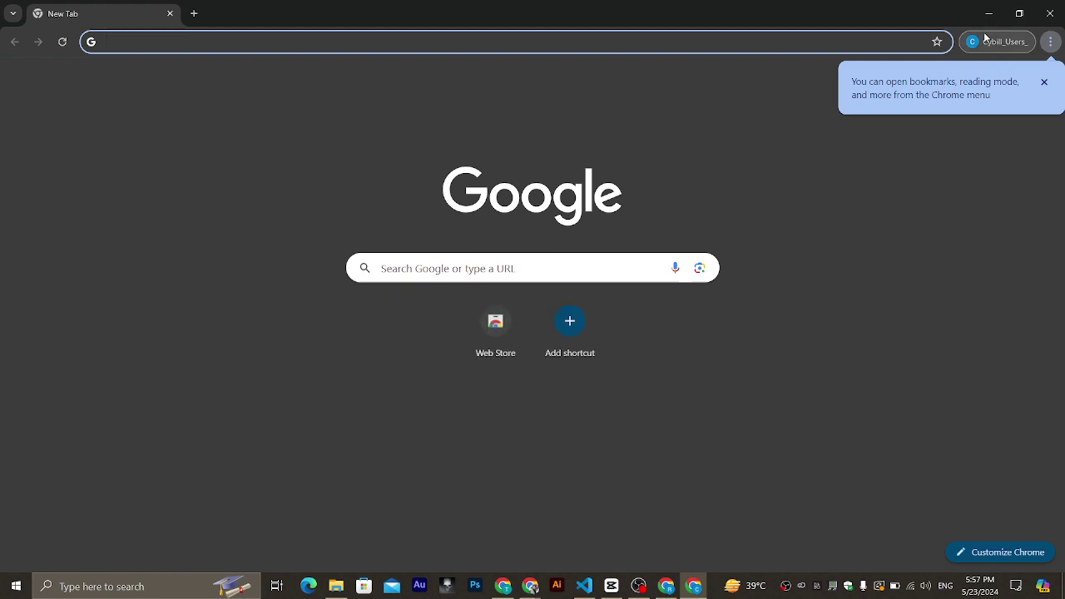
Check the new profile's sign-in details, then close that extra Chrome window.
{"action": "left_click", "coordinate": [984, 40]}
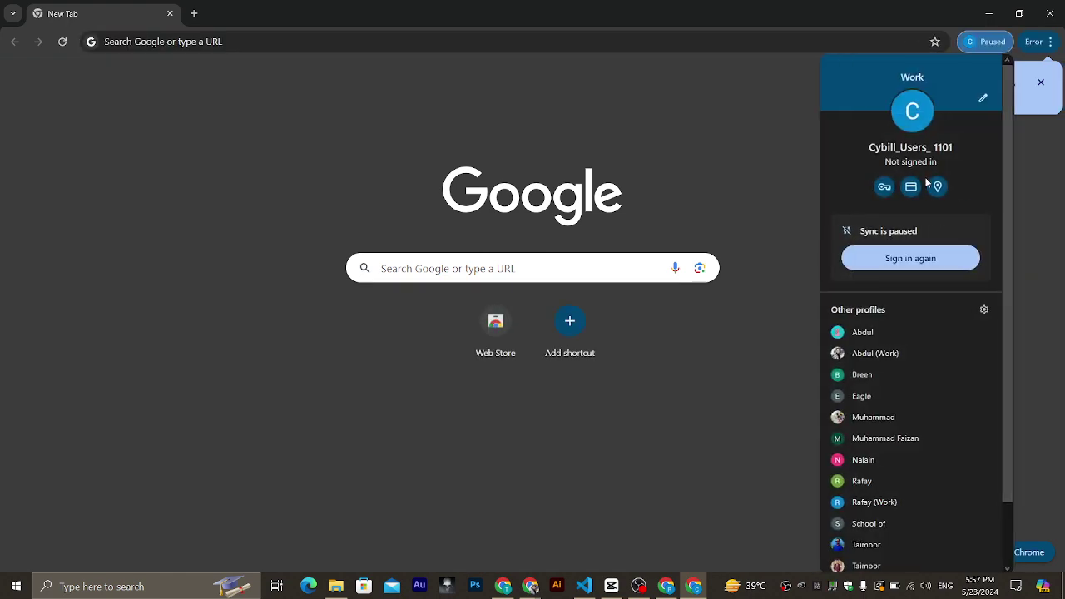
{"action": "left_click", "coordinate": [771, 107]}
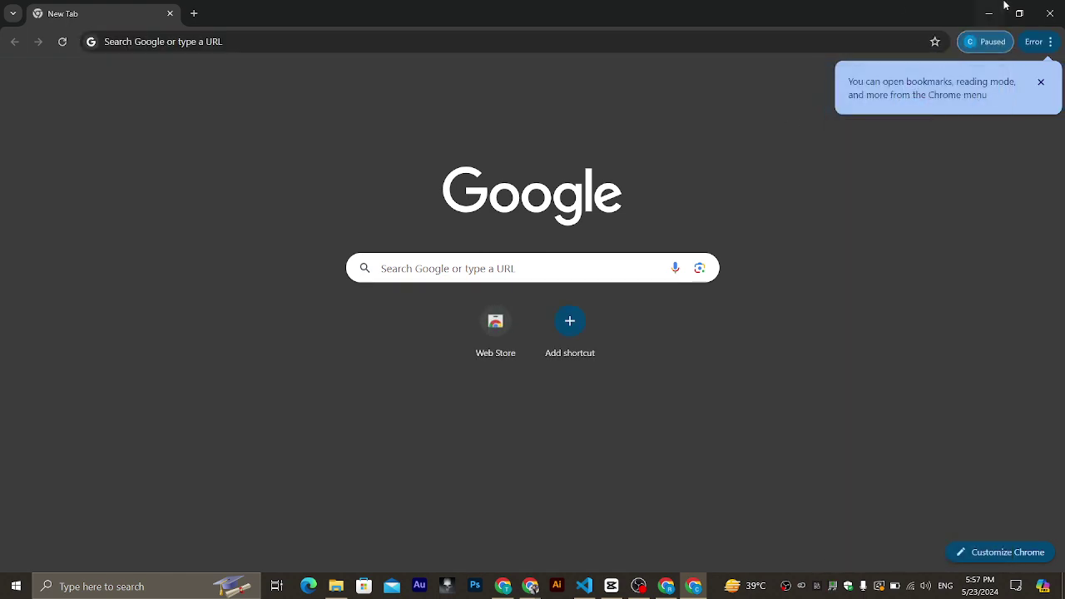
{"action": "left_click", "coordinate": [1048, 13]}
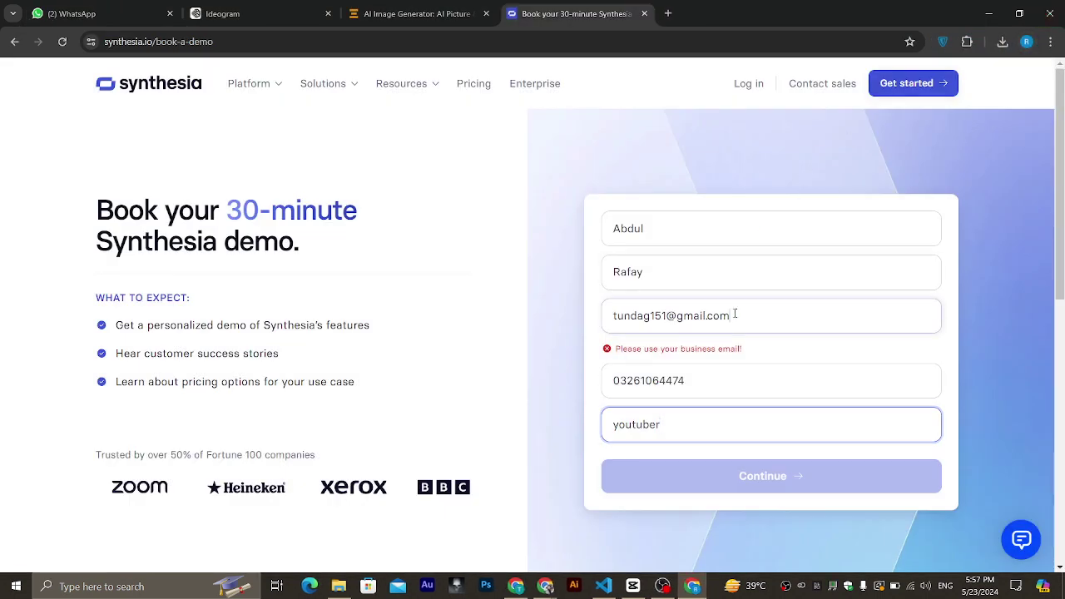
Select the form's e-mail text, copy a disposable address from temp-mail.org, and return to Synthesia.
{"action": "left_click_drag", "start_coordinate": [734, 315], "coordinate": [582, 350]}
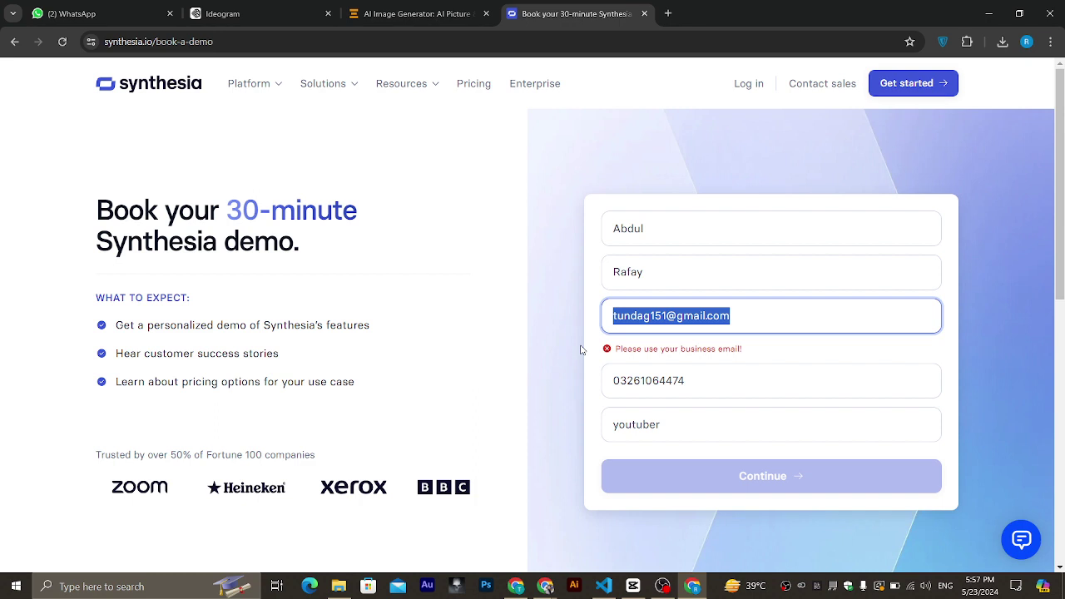
{"action": "left_click", "coordinate": [667, 13]}
{"action": "type", "text": "temp"}
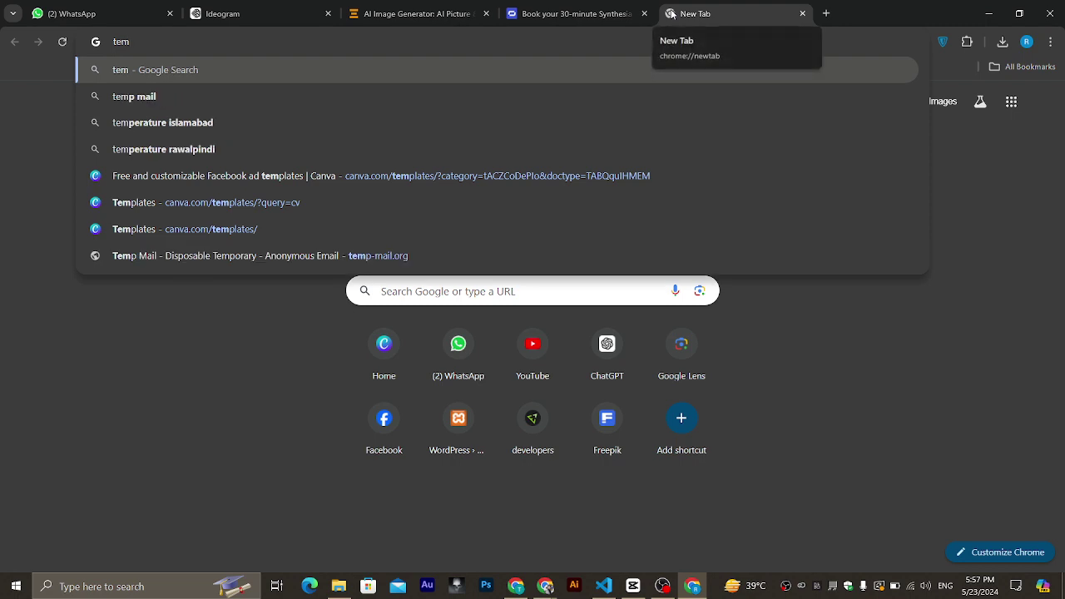
{"action": "left_click", "coordinate": [526, 101]}
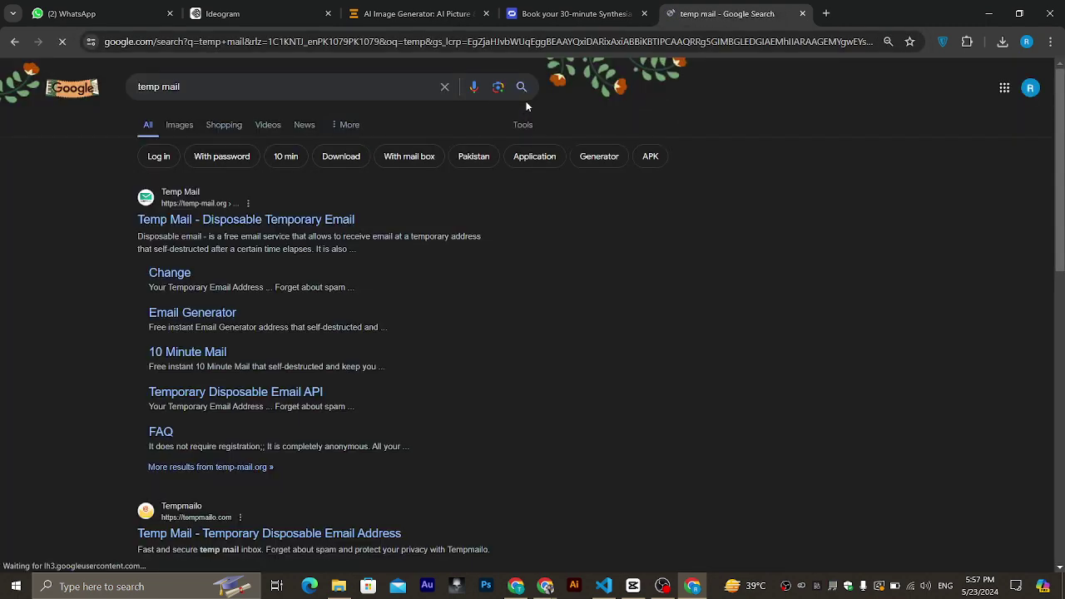
{"action": "left_click", "coordinate": [265, 220]}
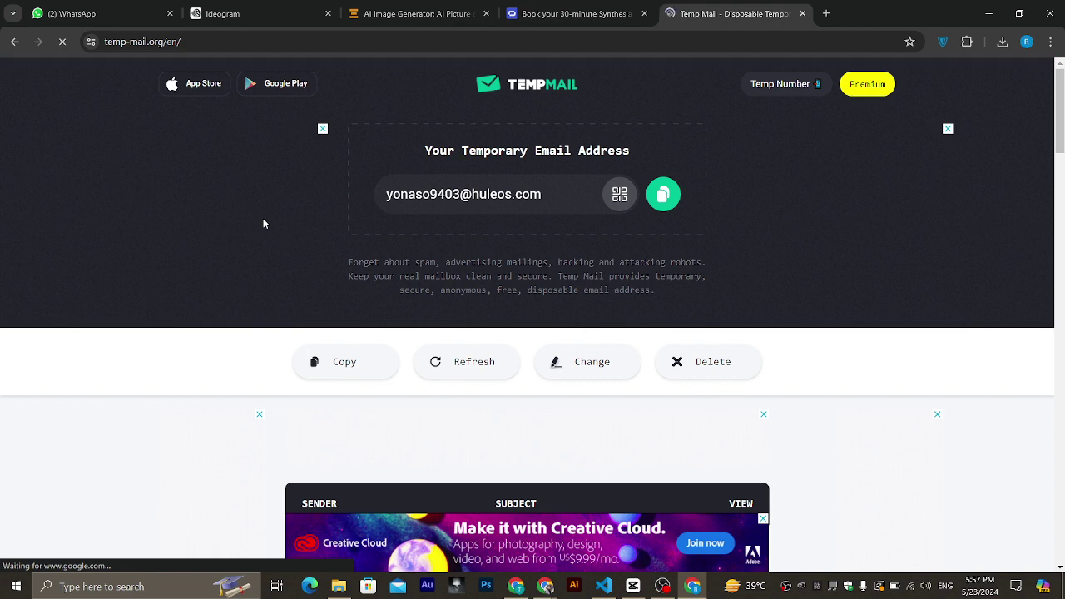
{"action": "left_click", "coordinate": [664, 195]}
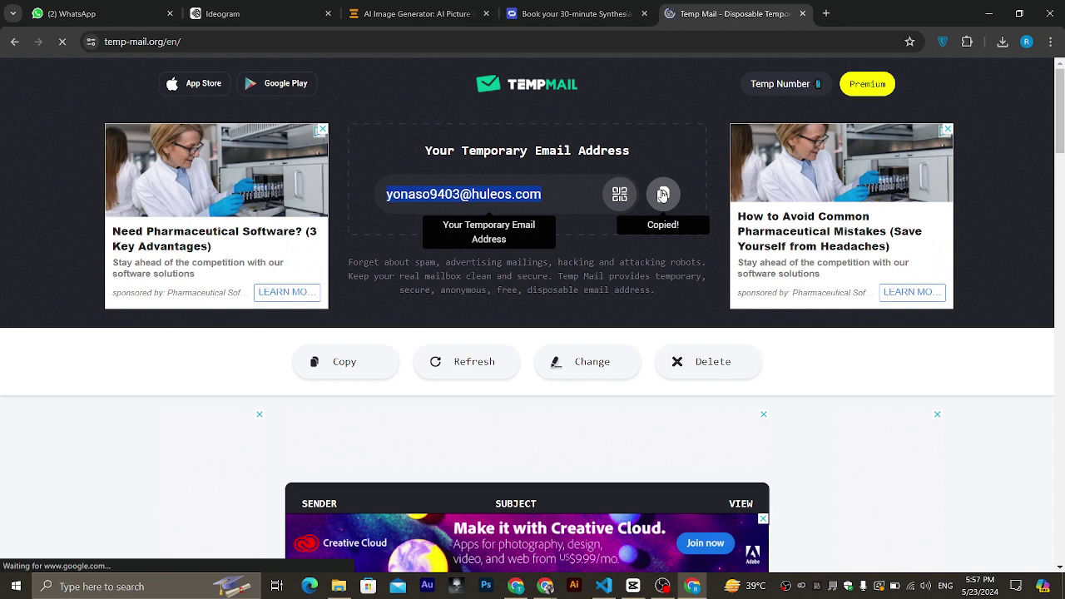
{"action": "left_click", "coordinate": [574, 13]}
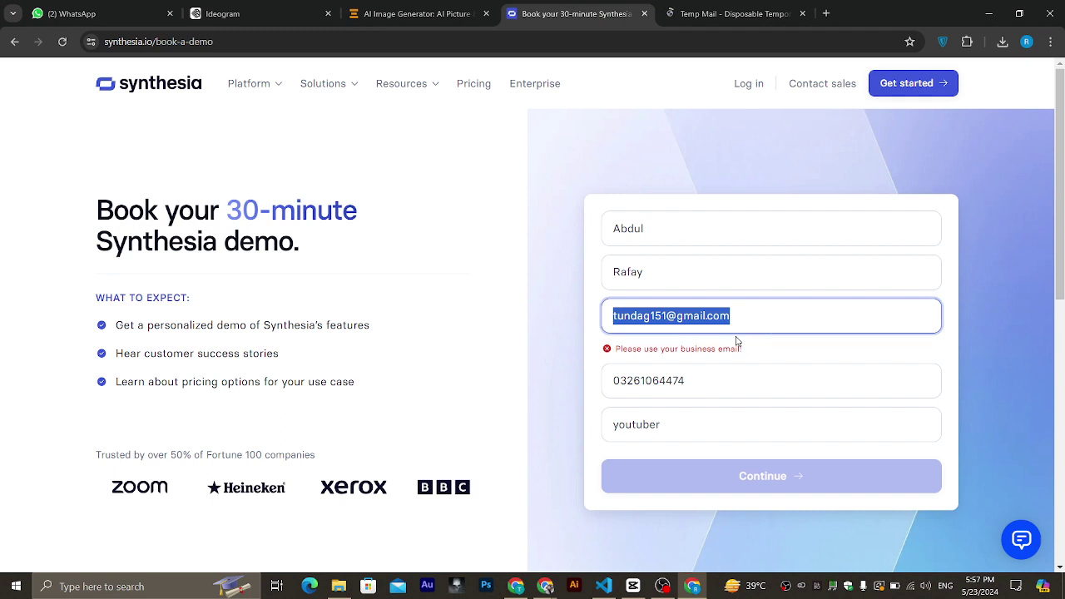
Paste the temporary address as the e-mail, continue, and tick the captcha and terms boxes.
{"action": "key", "text": "ctrl+v"}
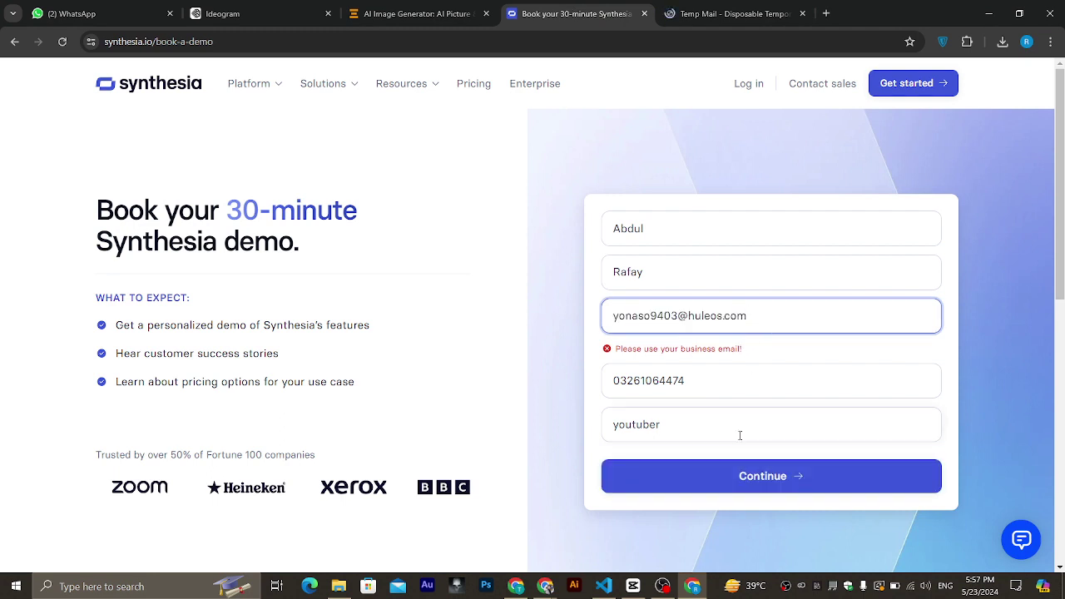
{"action": "left_click", "coordinate": [729, 476]}
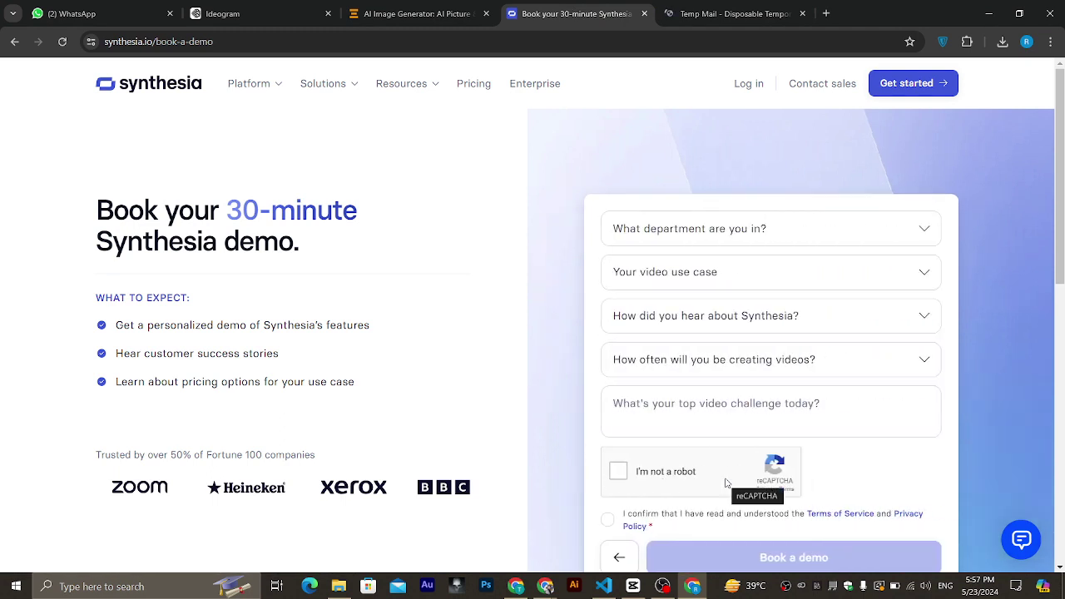
{"action": "scroll", "coordinate": [727, 483], "scroll_direction": "down", "scroll_amount": 1}
{"action": "left_click", "coordinate": [618, 385]}
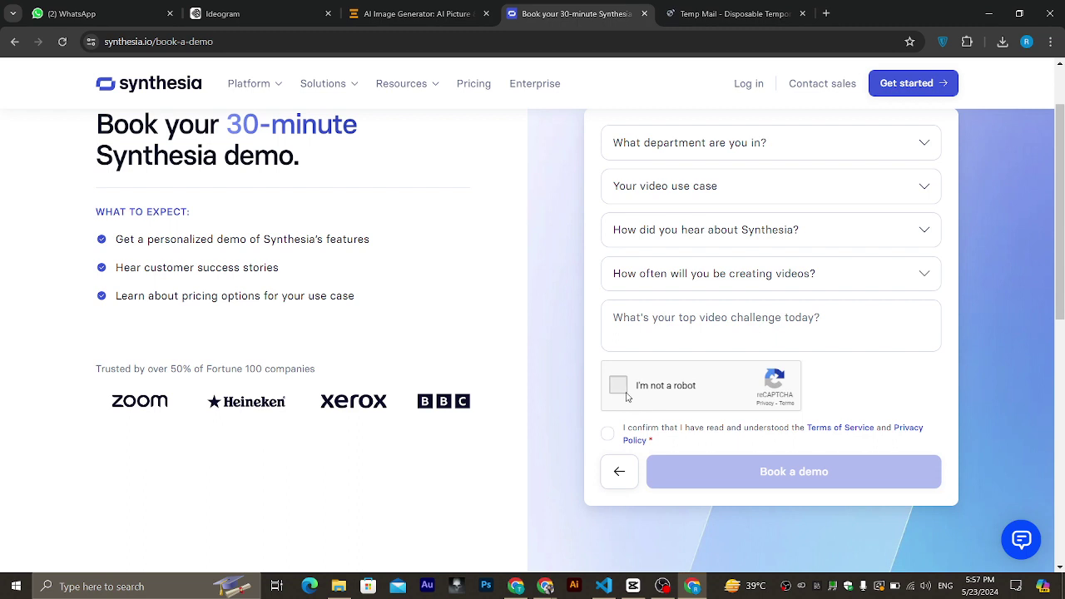
{"action": "left_click", "coordinate": [610, 436]}
Answer the dropdowns: No defined use case yet, Human Resources, From a friend, only one project.
{"action": "left_click", "coordinate": [775, 197]}
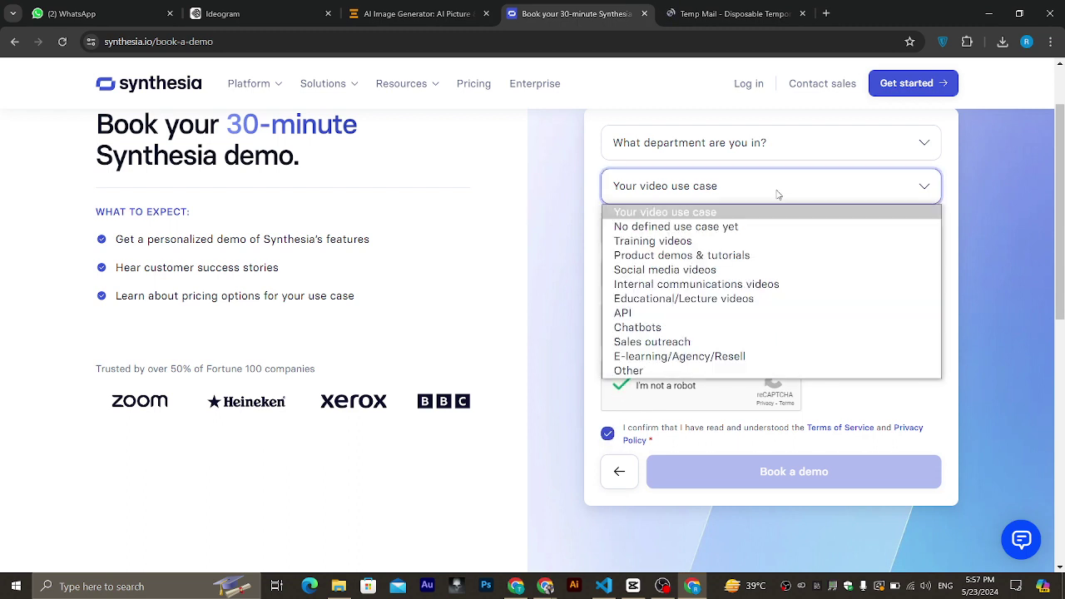
{"action": "left_click", "coordinate": [720, 232]}
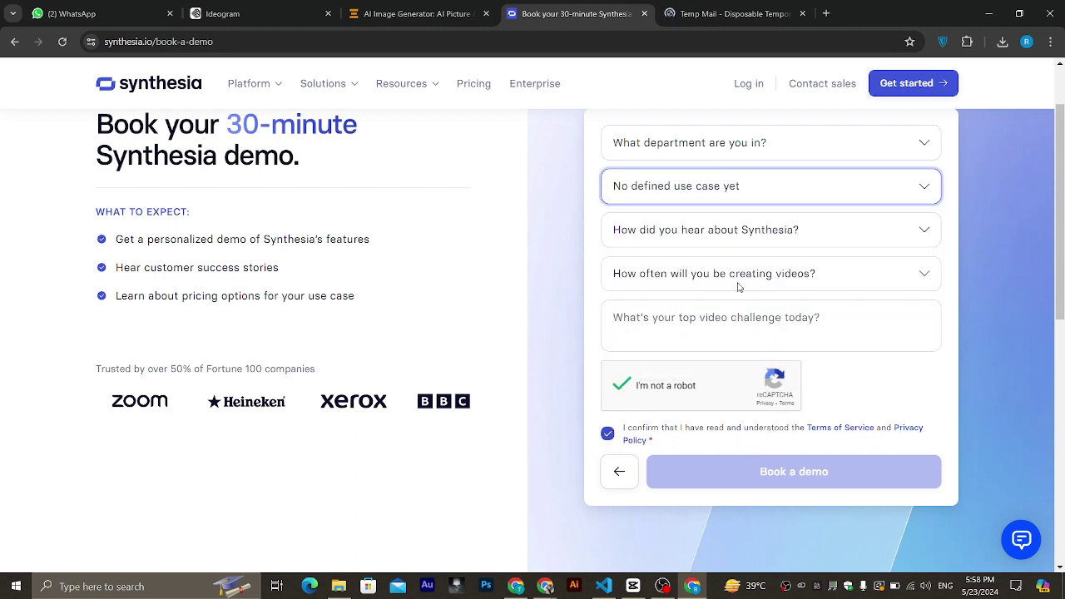
{"action": "left_click", "coordinate": [728, 145]}
{"action": "left_click", "coordinate": [675, 193]}
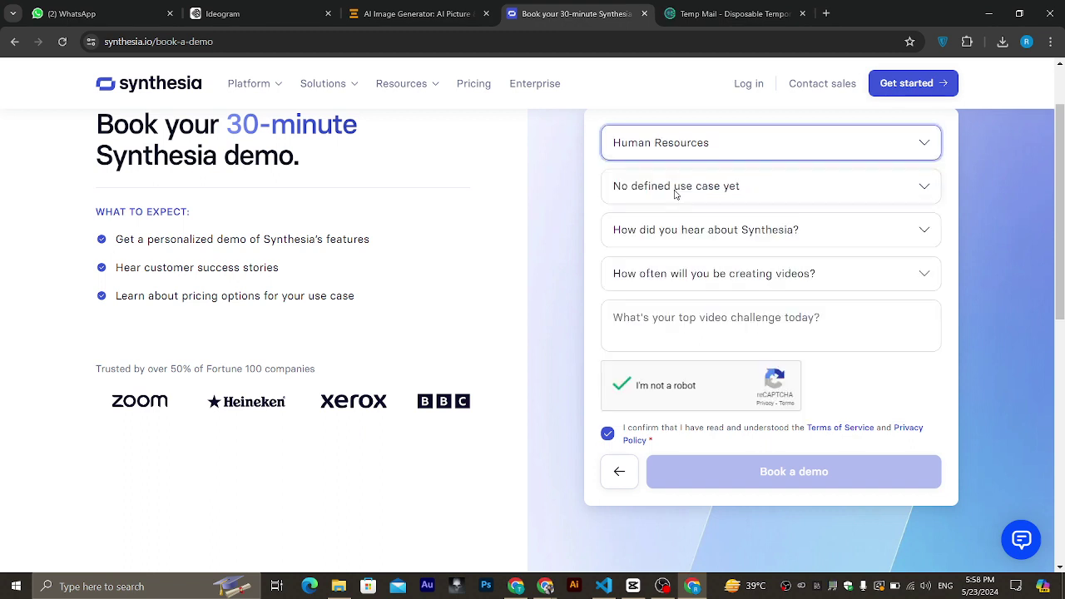
{"action": "left_click", "coordinate": [725, 241]}
{"action": "left_click", "coordinate": [709, 274]}
{"action": "left_click", "coordinate": [730, 278]}
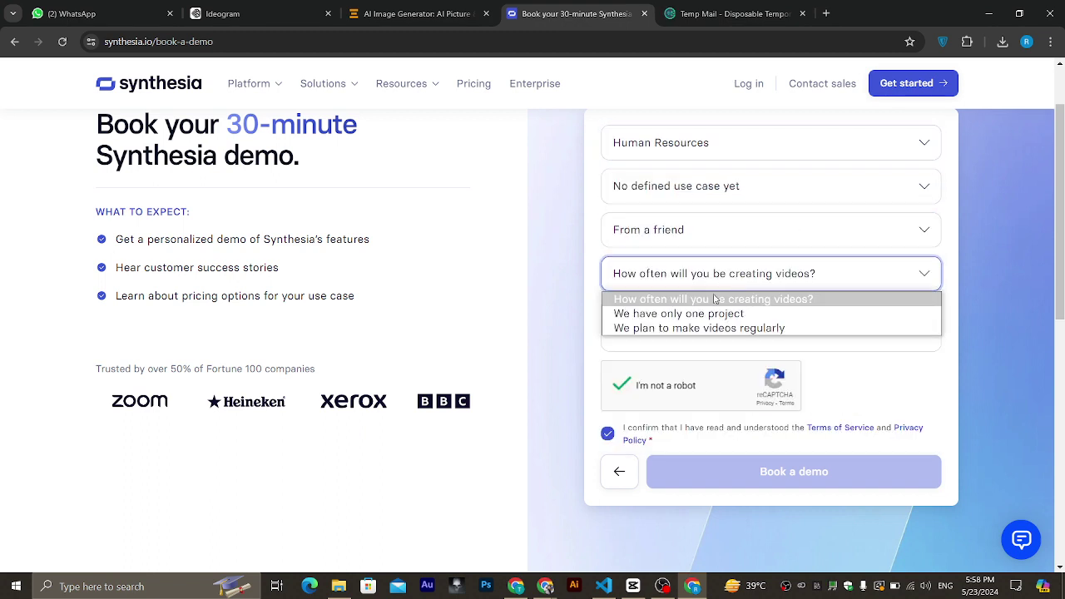
{"action": "left_click", "coordinate": [699, 314]}
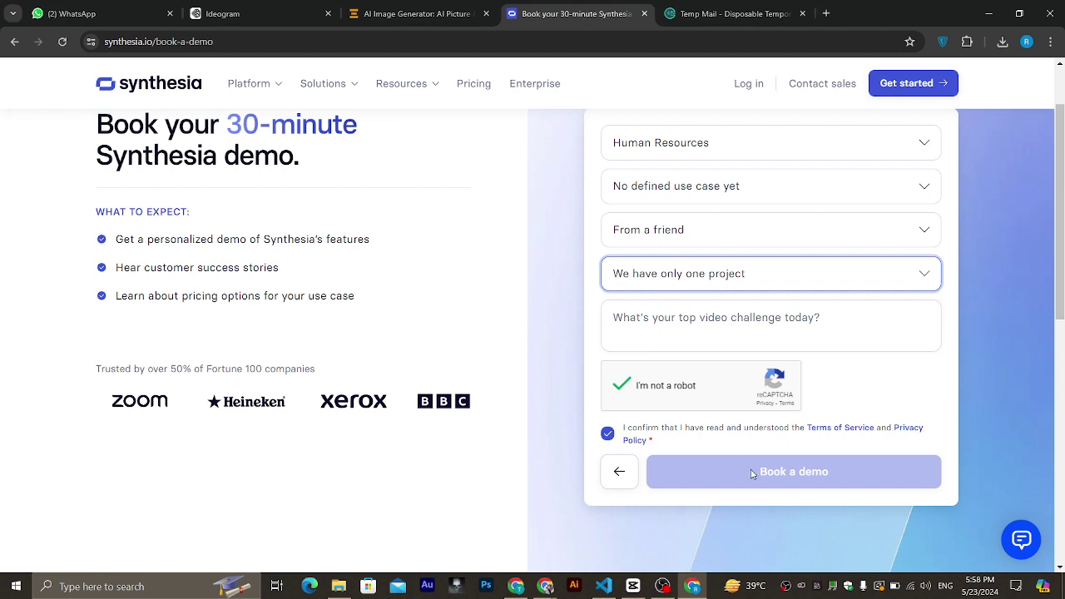
Enter 'Motivayn' as the top video challenge and submit the demo booking.
{"action": "left_click", "coordinate": [702, 316]}
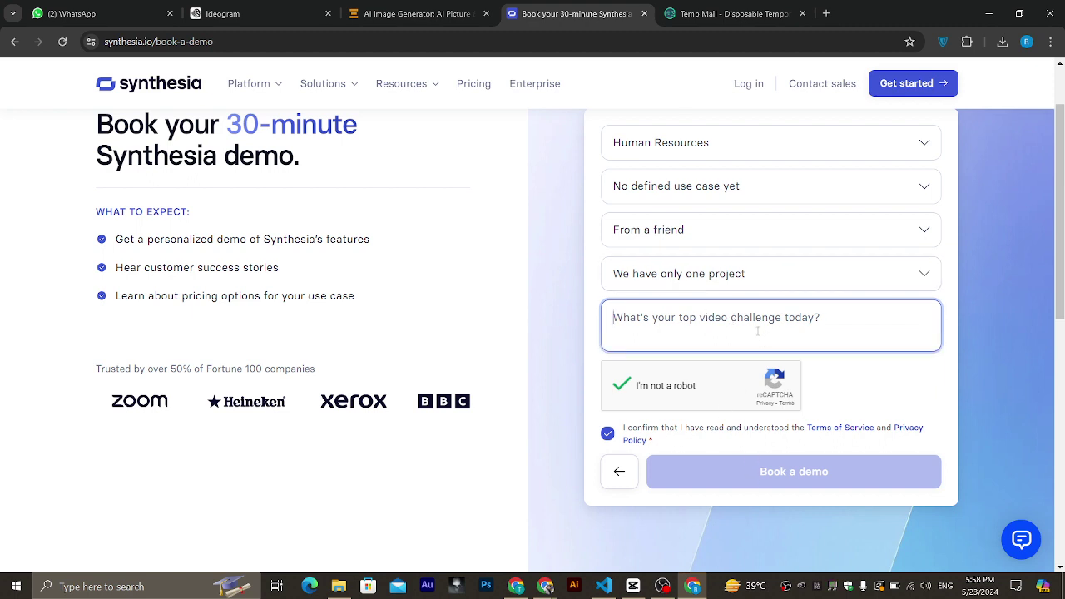
{"action": "type", "text": "Motivay"}
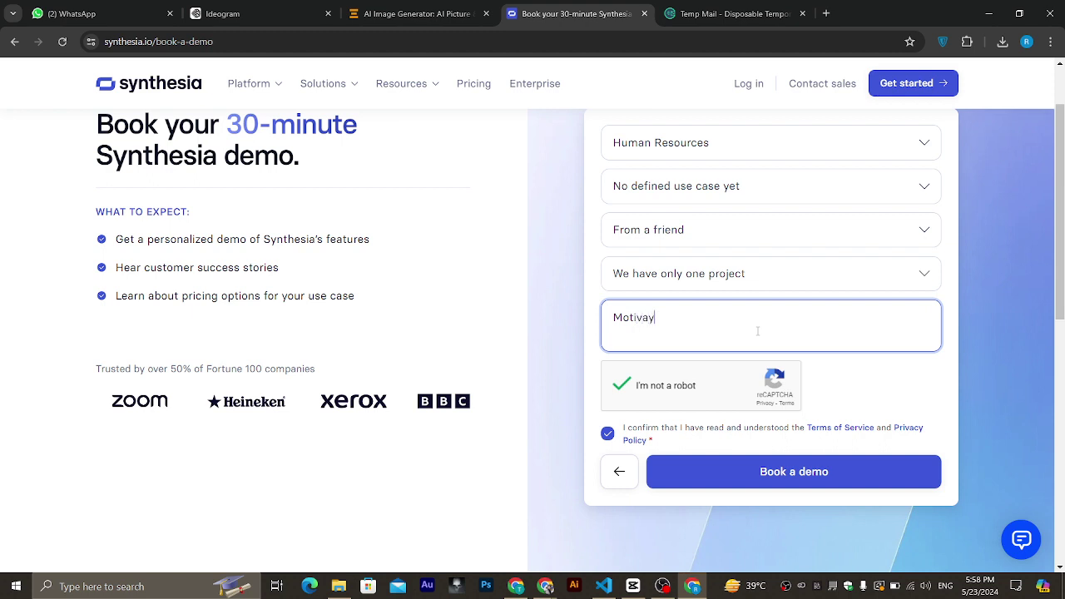
{"action": "key", "text": "BackSpace"}
{"action": "type", "text": "tion"}
{"action": "left_click", "coordinate": [709, 472]}
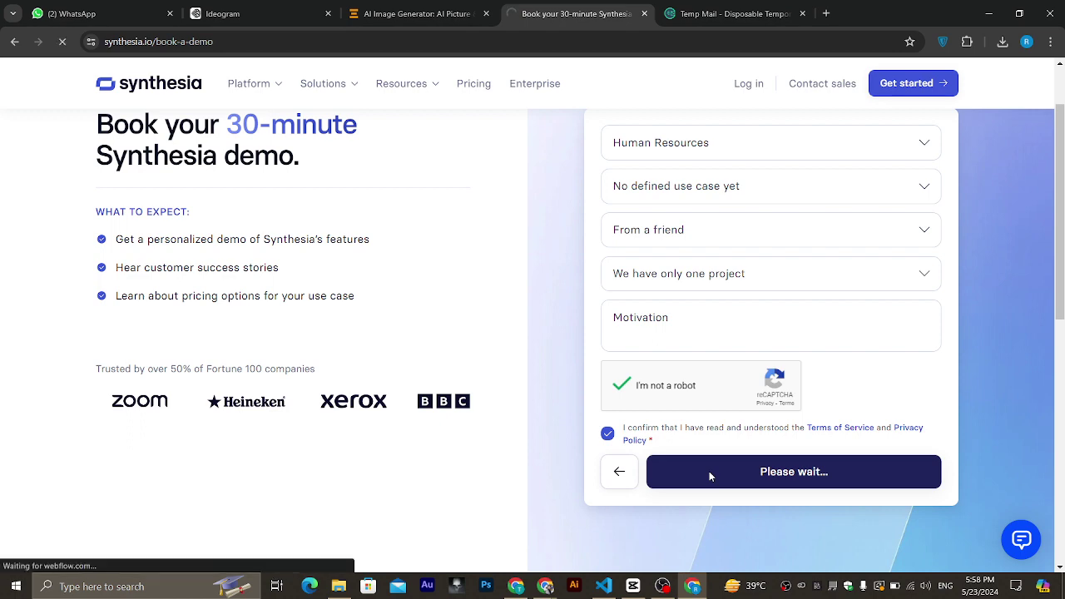
Look over the thank-you page, then return to the Temp Mail tab.
{"action": "scroll", "coordinate": [710, 477], "scroll_direction": "down", "scroll_amount": 3}
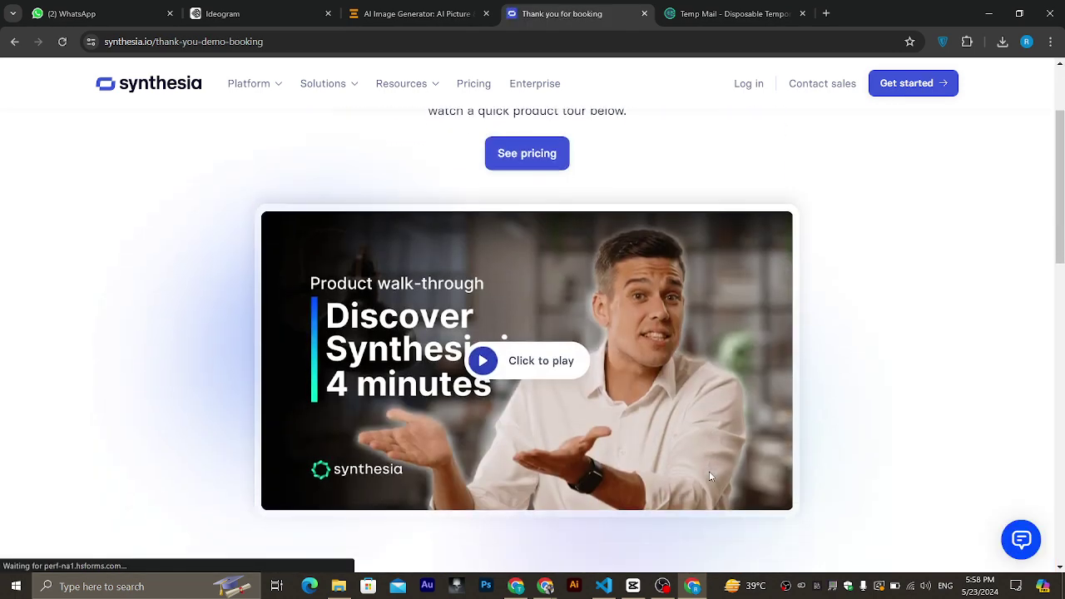
{"action": "scroll", "coordinate": [710, 476], "scroll_direction": "up", "scroll_amount": 1}
{"action": "scroll", "coordinate": [710, 476], "scroll_direction": "up", "scroll_amount": 2}
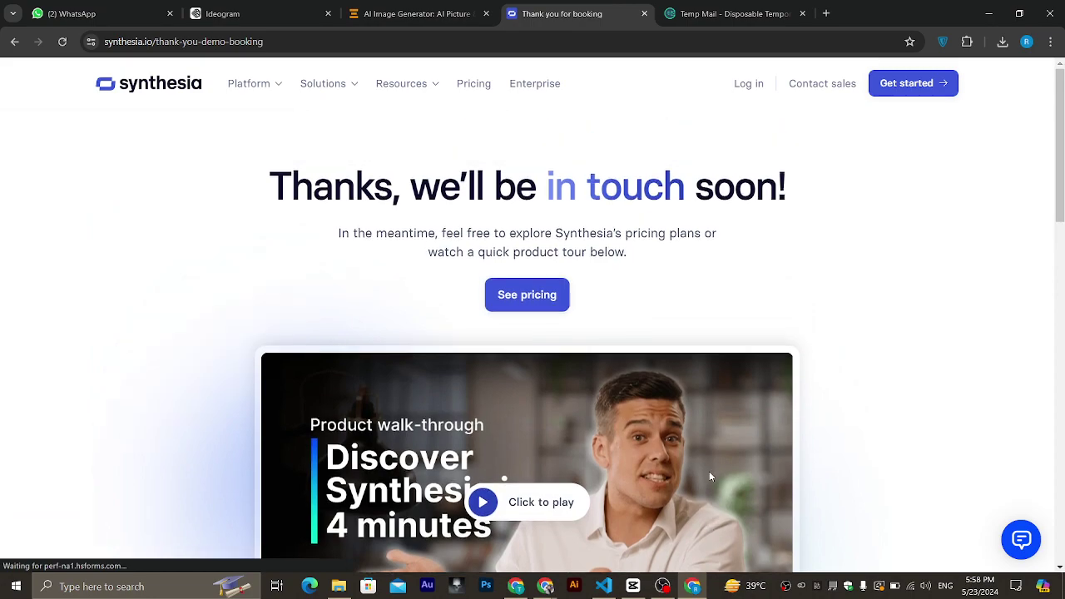
{"action": "scroll", "coordinate": [710, 476], "scroll_direction": "down", "scroll_amount": 10}
{"action": "scroll", "coordinate": [710, 476], "scroll_direction": "up", "scroll_amount": 10}
{"action": "scroll", "coordinate": [710, 477], "scroll_direction": "down", "scroll_amount": 7}
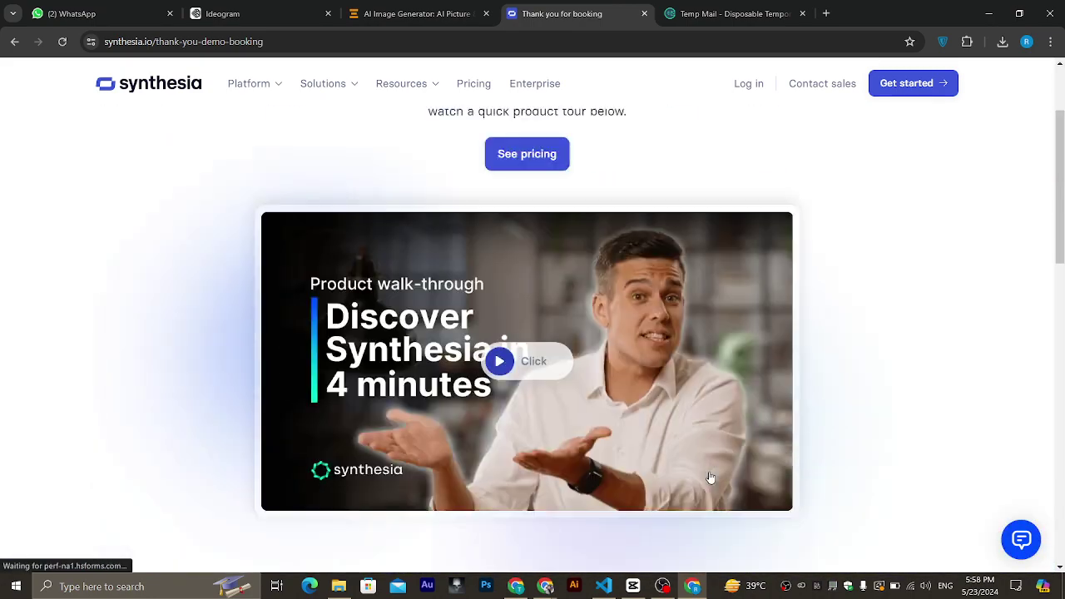
{"action": "scroll", "coordinate": [712, 476], "scroll_direction": "up", "scroll_amount": 1}
{"action": "scroll", "coordinate": [712, 476], "scroll_direction": "up", "scroll_amount": 5}
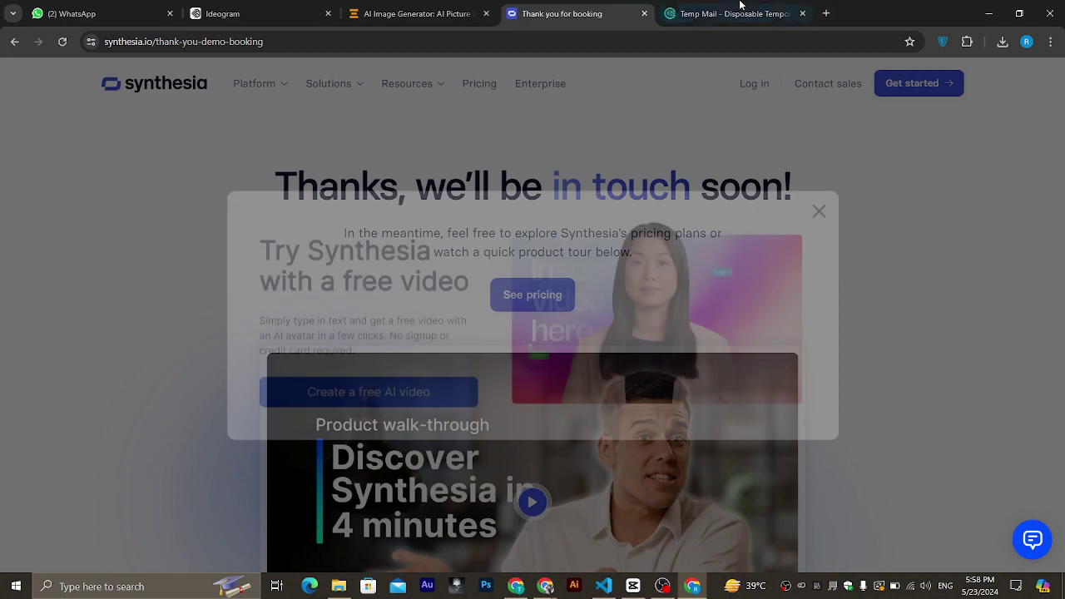
{"action": "left_click", "coordinate": [732, 14]}
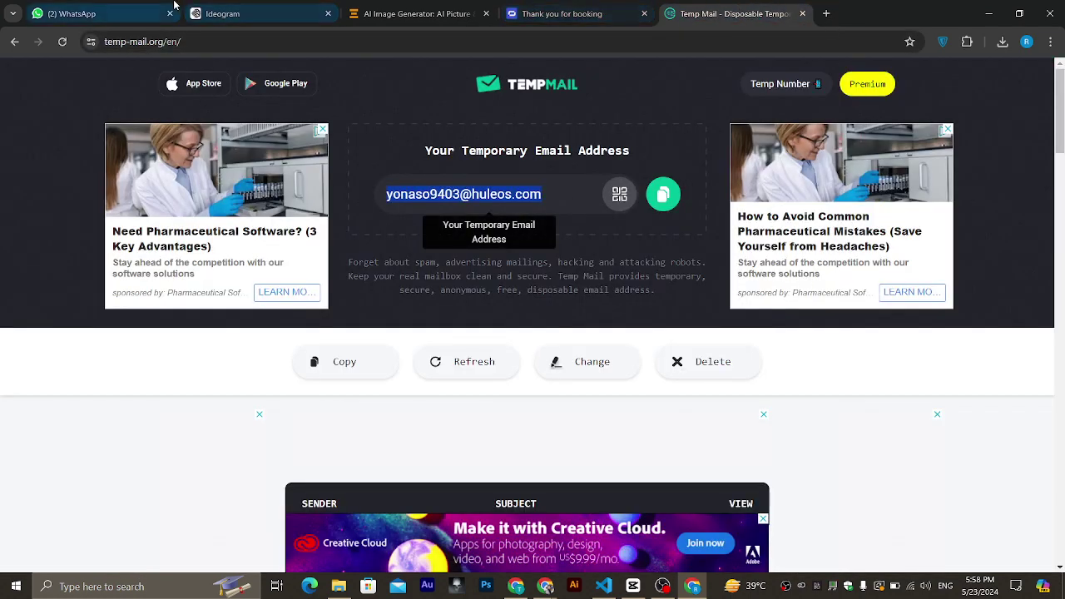
Copy 'InVideo' from Meta AI's WhatsApp reply and start a search in a new tab.
{"action": "left_click", "coordinate": [99, 13]}
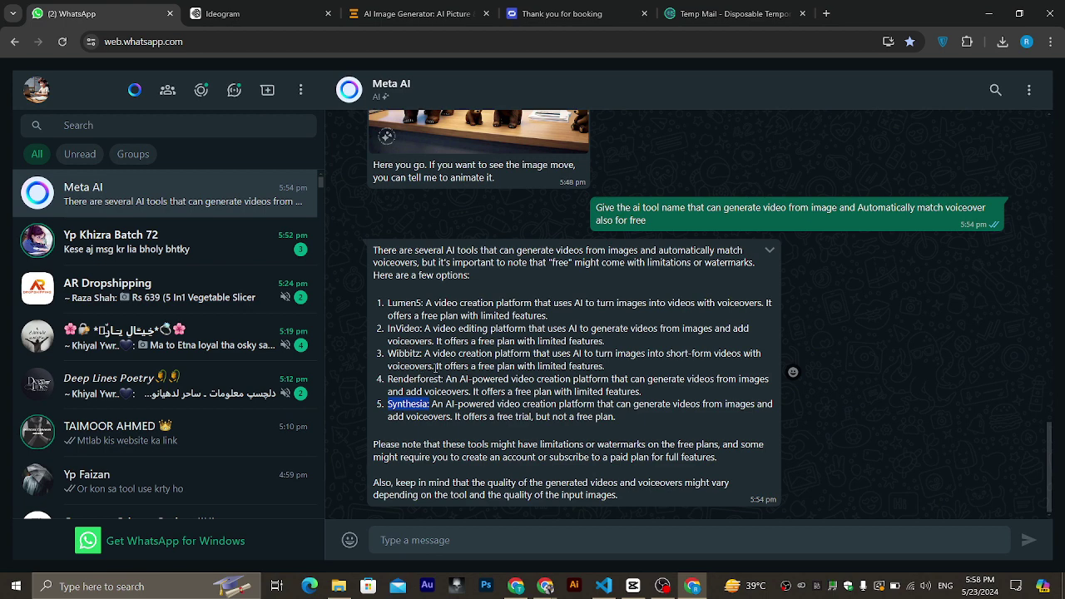
{"action": "left_click_drag", "start_coordinate": [423, 327], "coordinate": [387, 328]}
{"action": "key", "text": "ctrl+c"}
{"action": "left_click", "coordinate": [390, 326]}
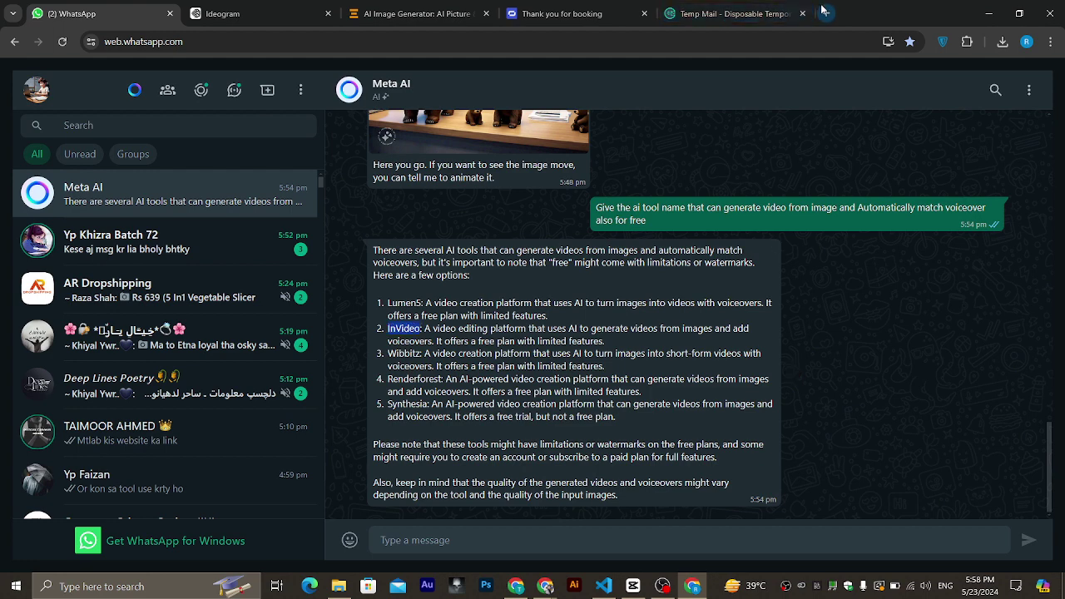
{"action": "key", "text": "ctrl+t"}
{"action": "left_click", "coordinate": [614, 43]}
Search Google for InVideo, close the Synthesia and Temp Mail tabs, and open invideo AI's sign-up.
{"action": "key", "text": "ctrl+v"}
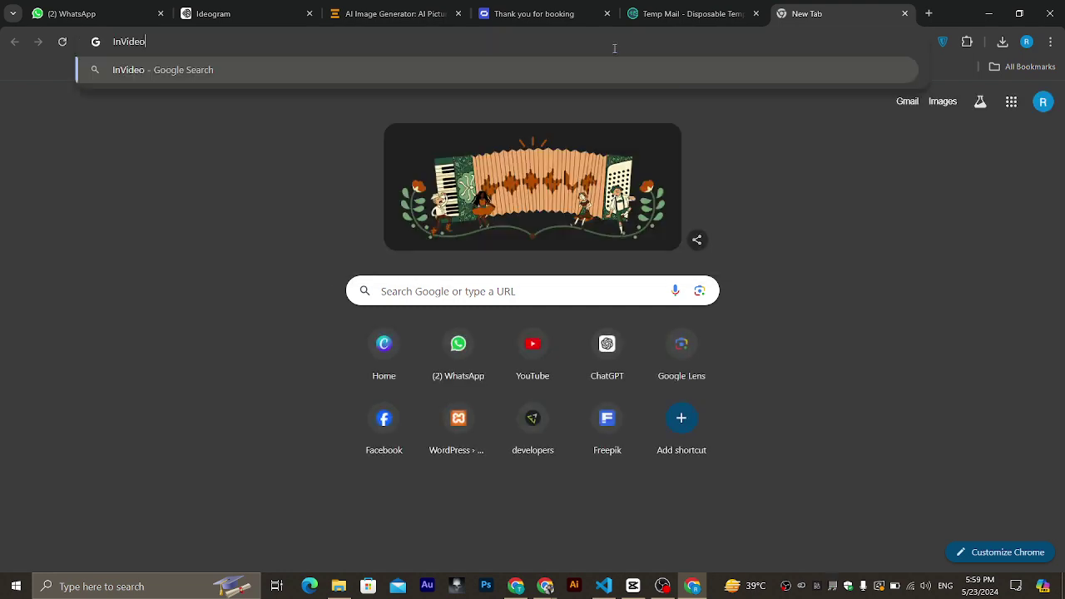
{"action": "key", "text": "Return"}
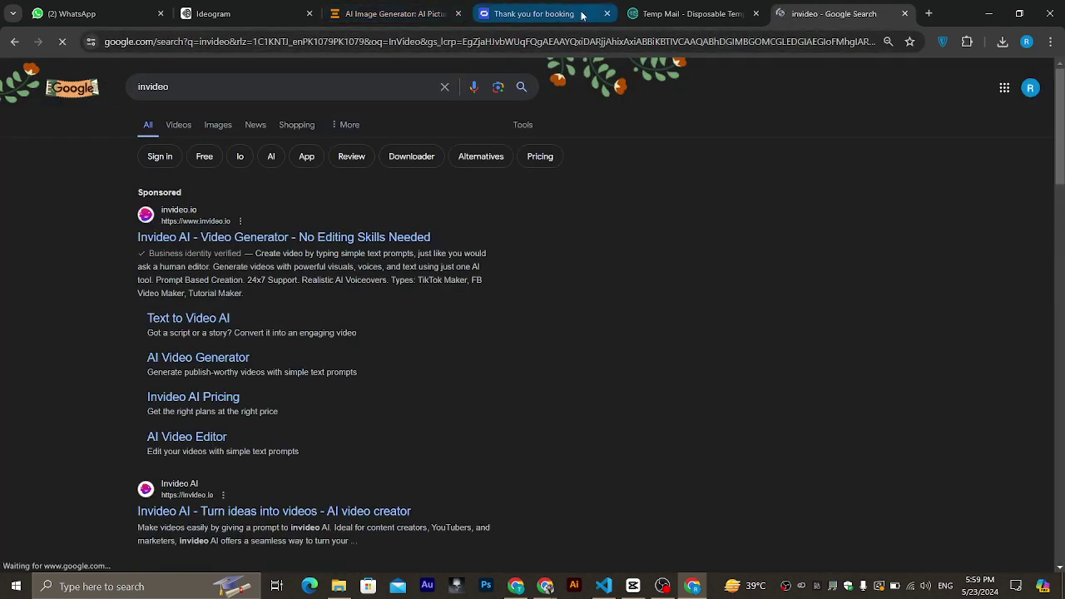
{"action": "left_click", "coordinate": [607, 13]}
{"action": "left_click", "coordinate": [607, 15]}
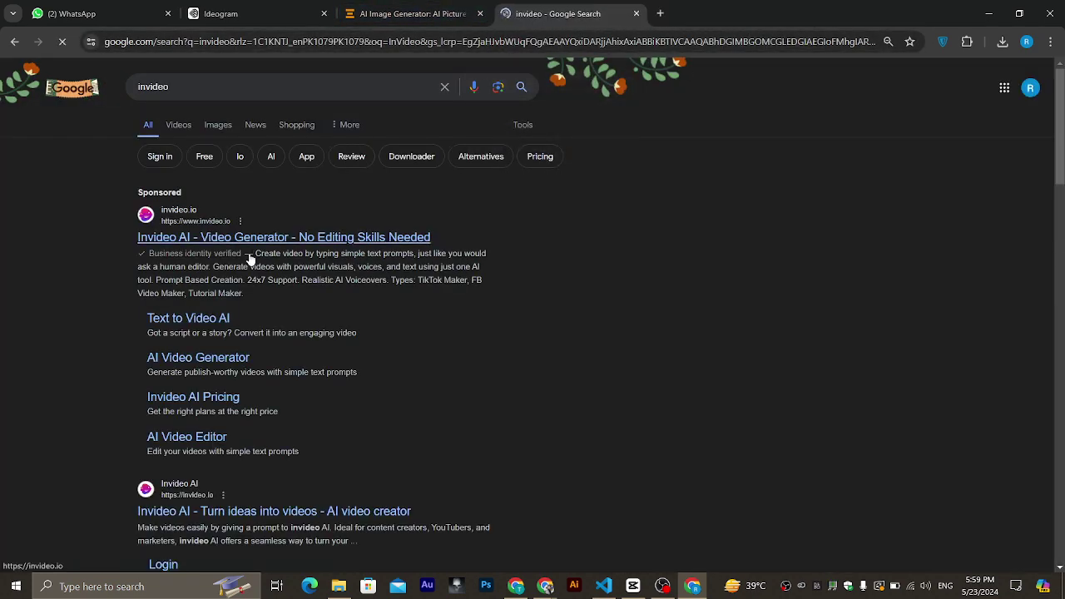
{"action": "scroll", "coordinate": [250, 256], "scroll_direction": "down", "scroll_amount": 1}
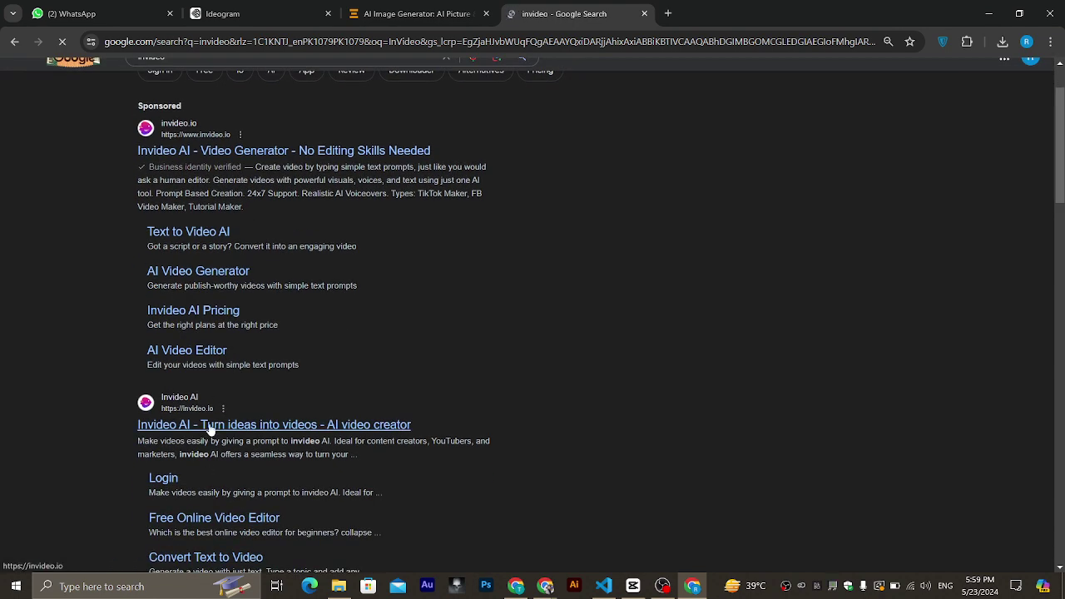
{"action": "scroll", "coordinate": [276, 411], "scroll_direction": "down", "scroll_amount": 2}
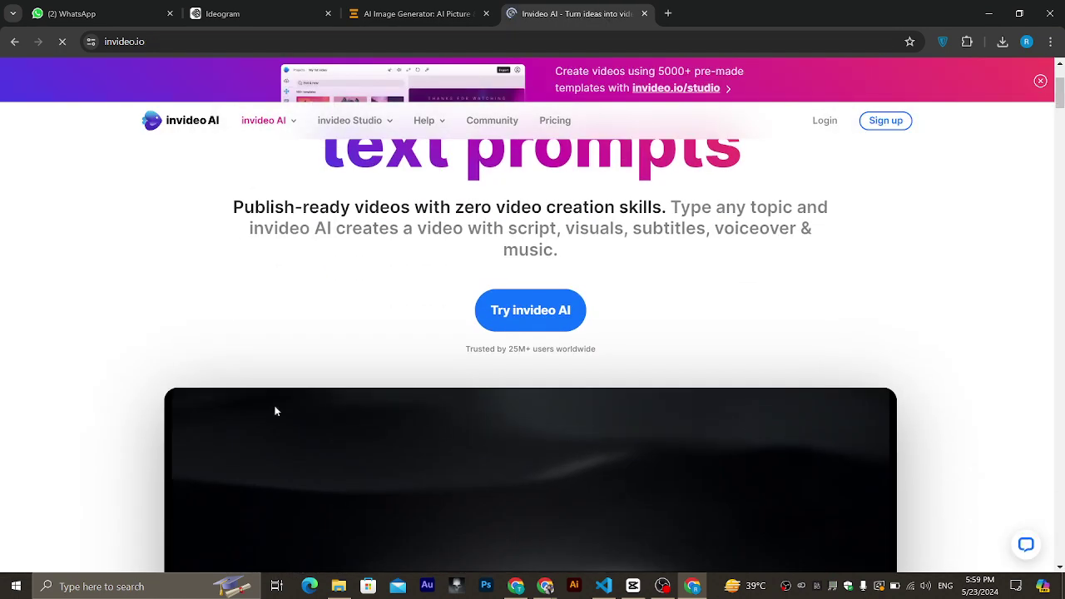
{"action": "left_click", "coordinate": [534, 314]}
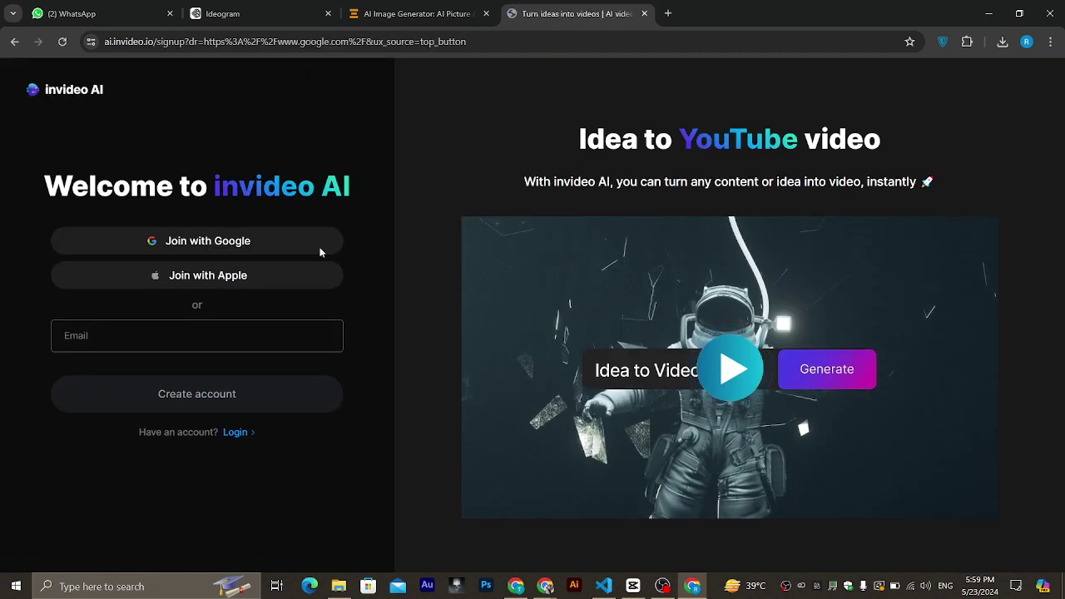
Join invideo AI with the existing Google account and approve sharing its details.
{"action": "left_click", "coordinate": [237, 243]}
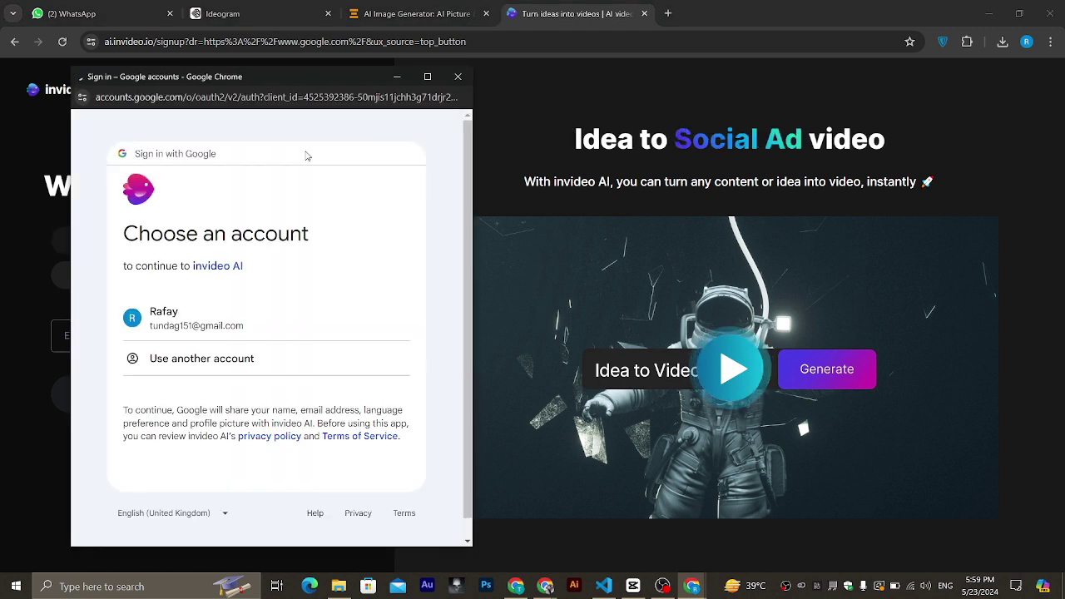
{"action": "left_click", "coordinate": [198, 328]}
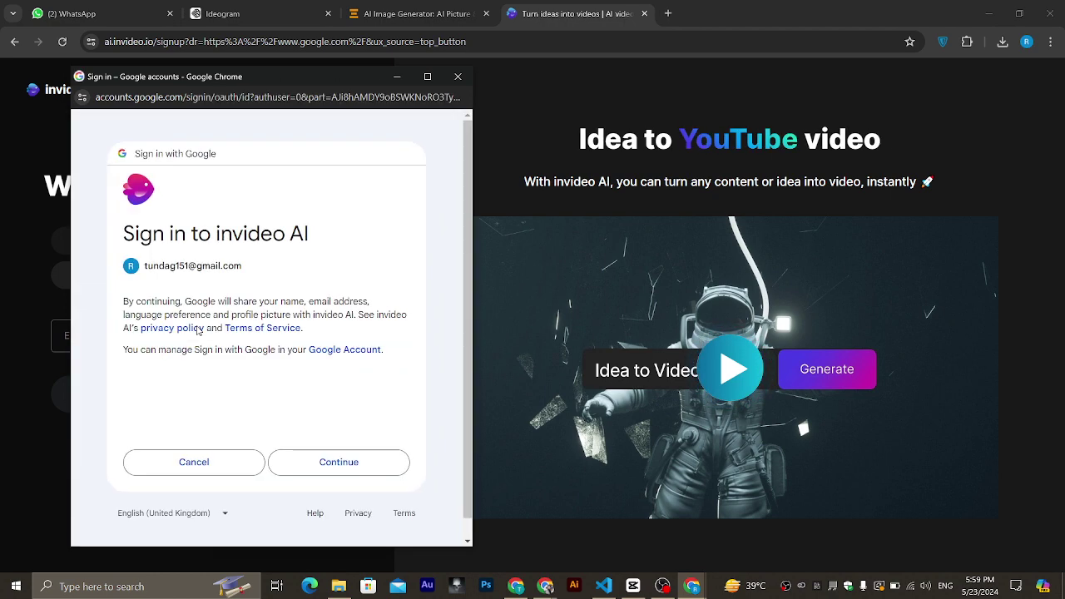
{"action": "left_click", "coordinate": [339, 466]}
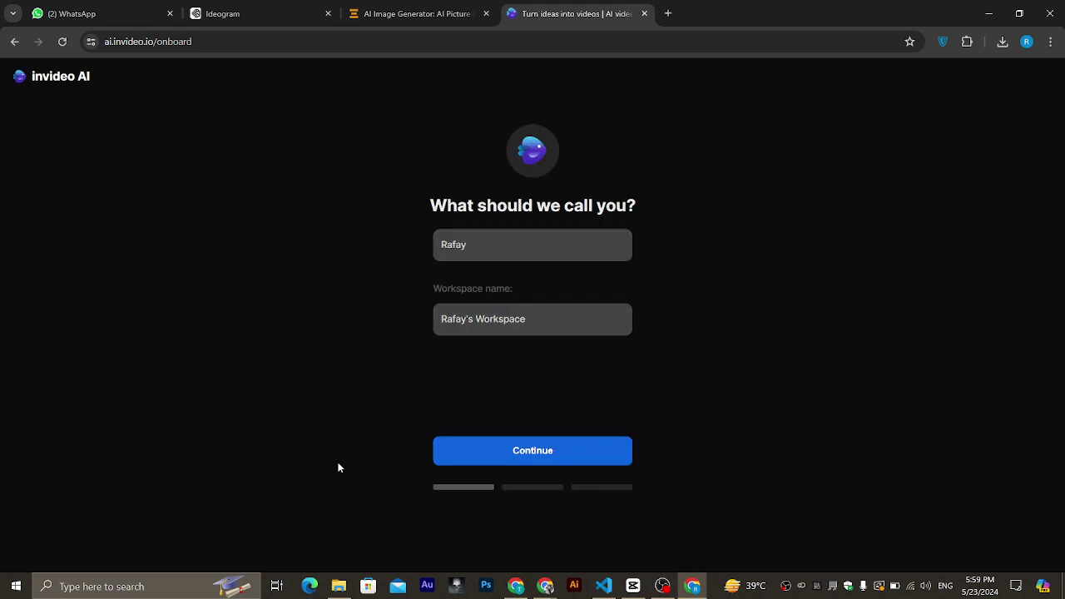
Keep the suggested names, choose Online course as discovery source and Content creation as use.
{"action": "left_click", "coordinate": [555, 447]}
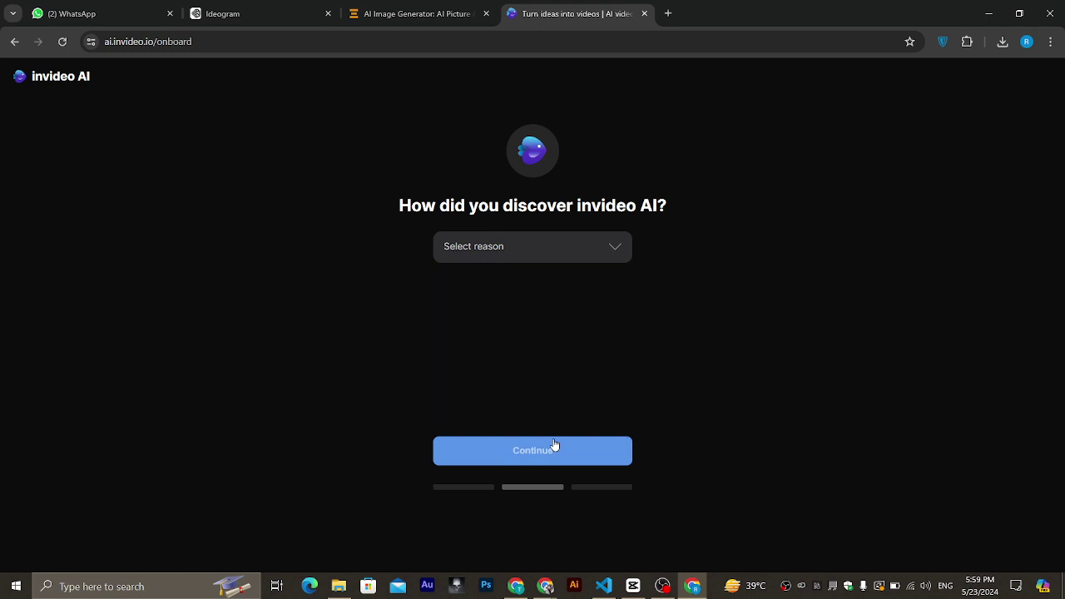
{"action": "left_click", "coordinate": [538, 245]}
{"action": "left_click", "coordinate": [487, 278]}
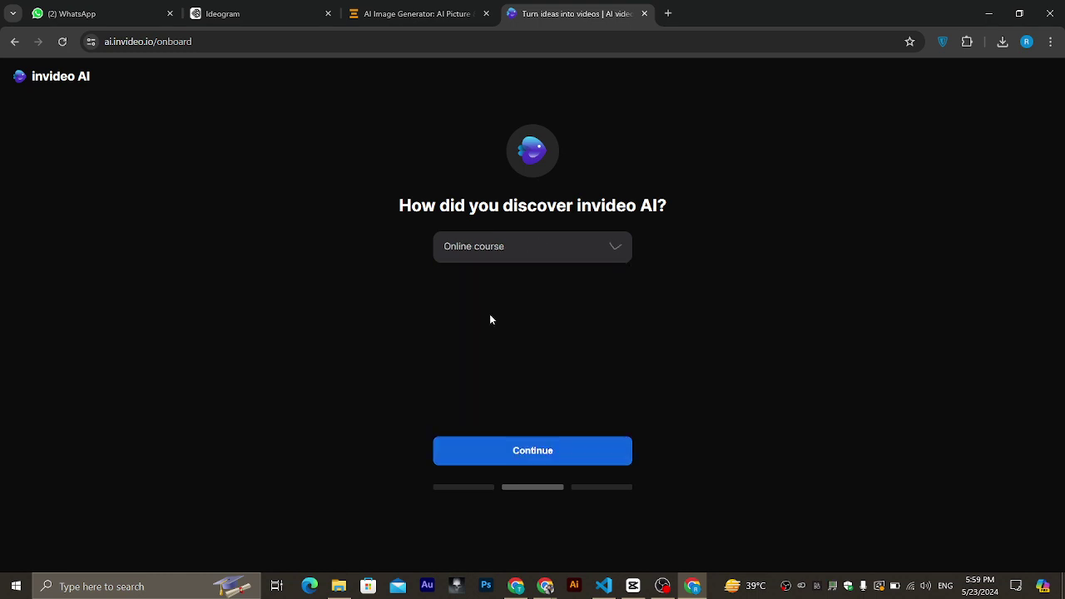
{"action": "left_click", "coordinate": [522, 463]}
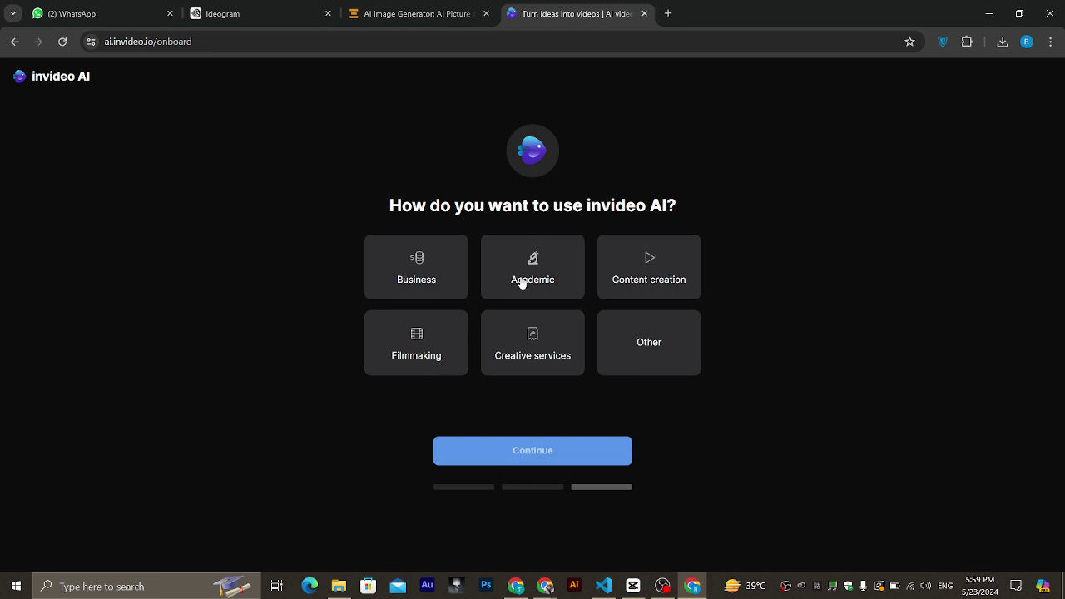
{"action": "left_click", "coordinate": [618, 289]}
{"action": "left_click", "coordinate": [512, 457]}
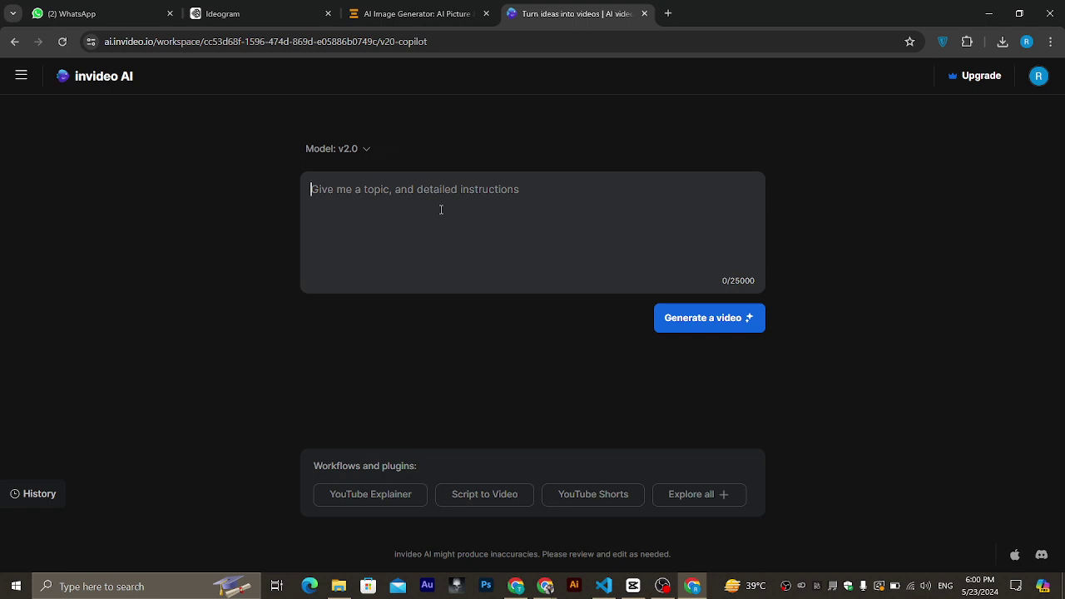
{"action": "left_click", "coordinate": [256, 19]}
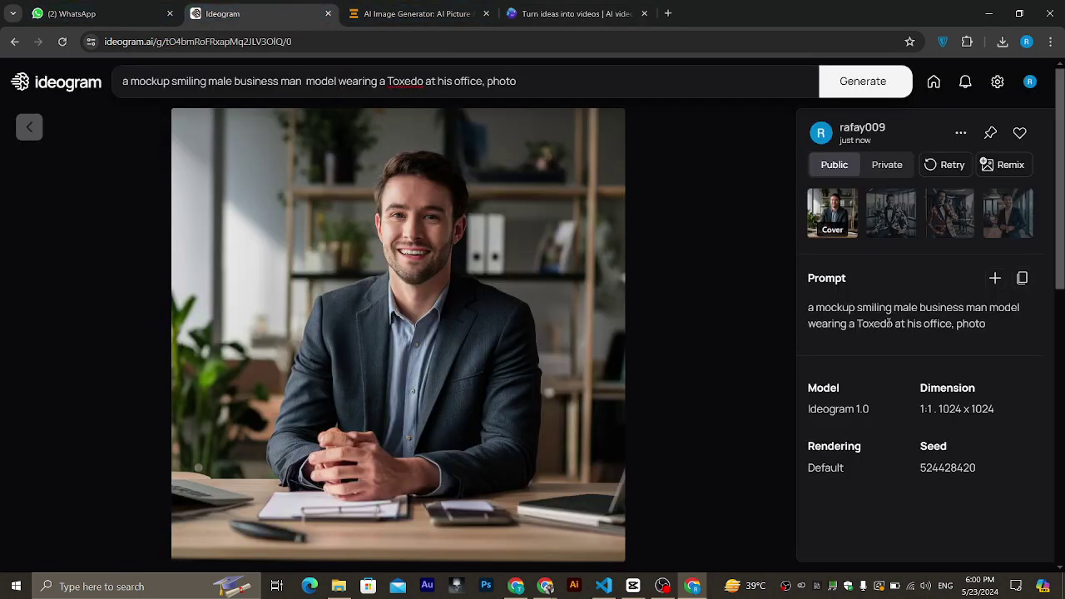
{"action": "left_click_drag", "start_coordinate": [1006, 310], "coordinate": [816, 306]}
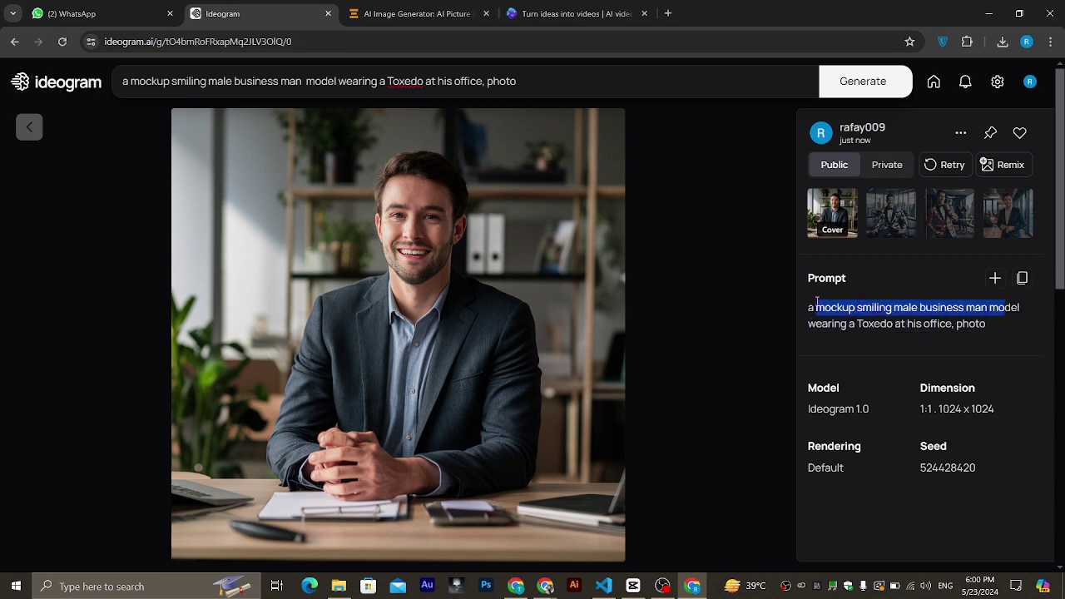
{"action": "left_click", "coordinate": [1026, 280]}
{"action": "left_click", "coordinate": [574, 13]}
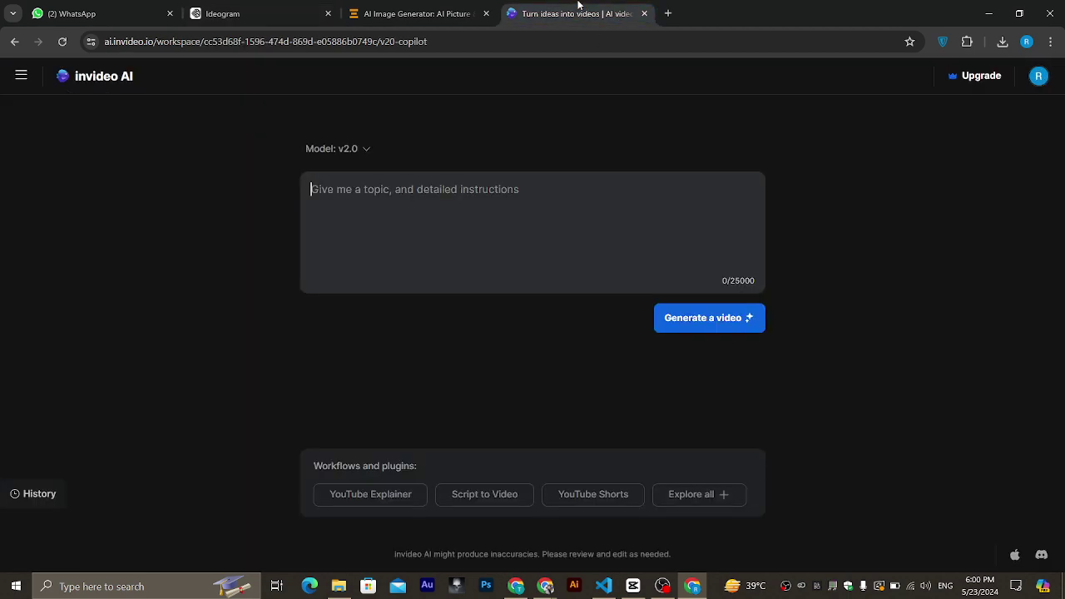
{"action": "left_click", "coordinate": [458, 256]}
{"action": "key", "text": "ctrl+v"}
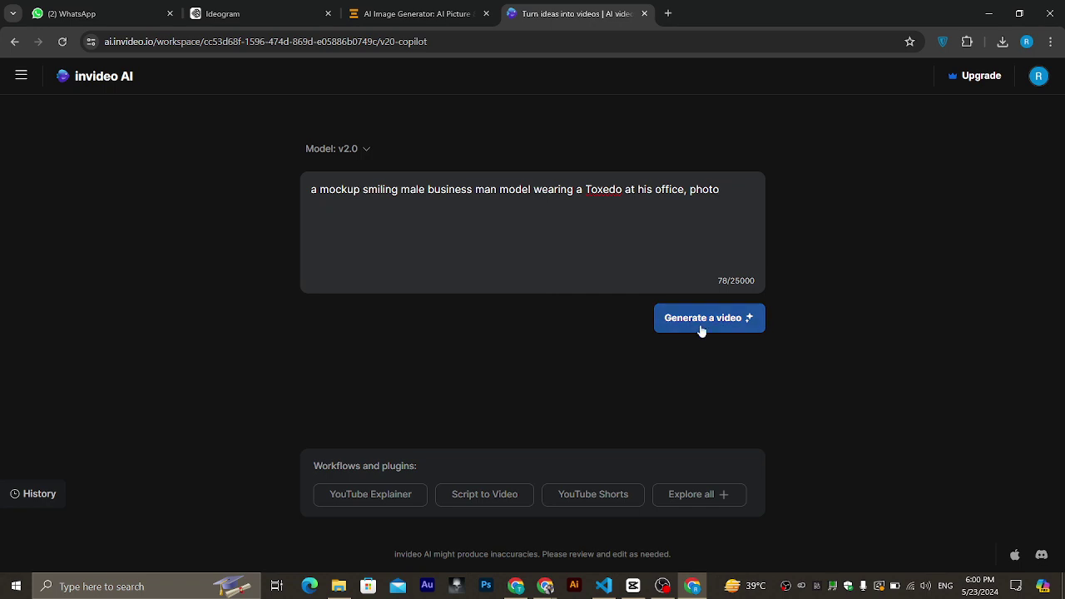
{"action": "left_click", "coordinate": [700, 328]}
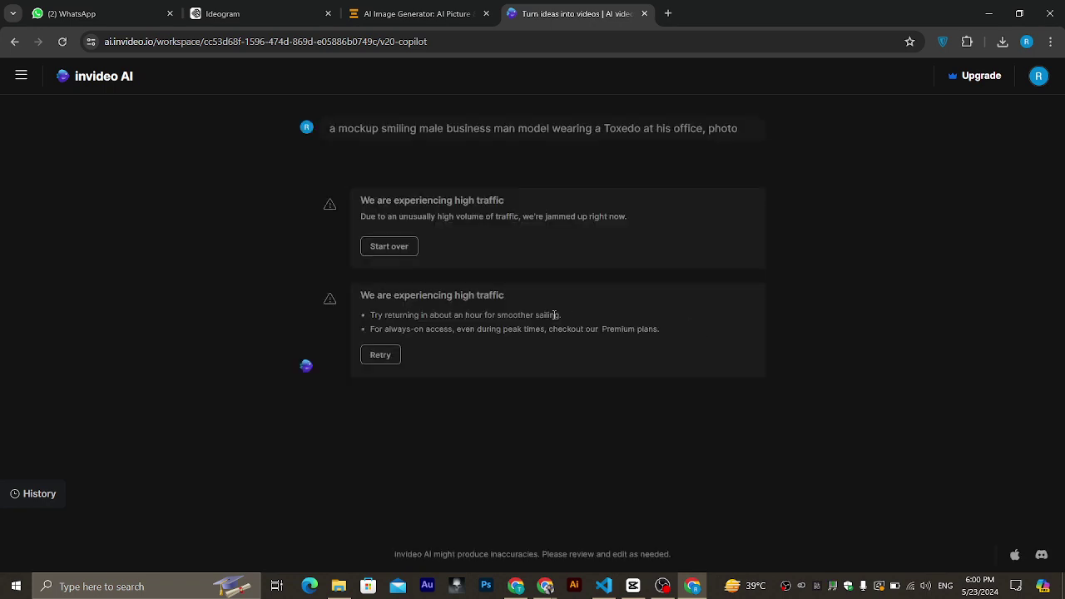
{"action": "left_click", "coordinate": [13, 41]}
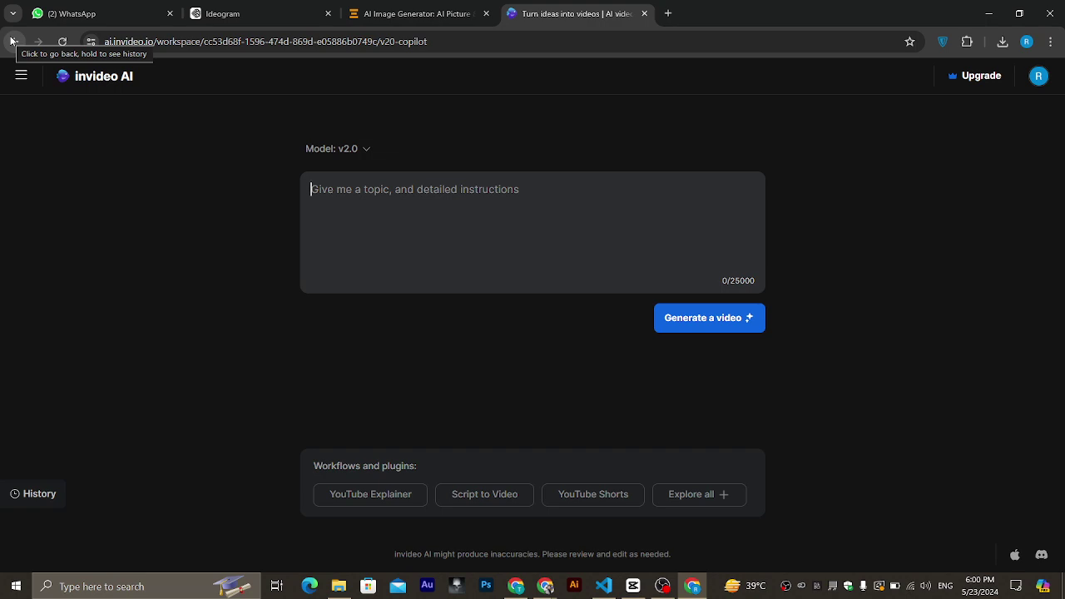
{"action": "left_click", "coordinate": [11, 41]}
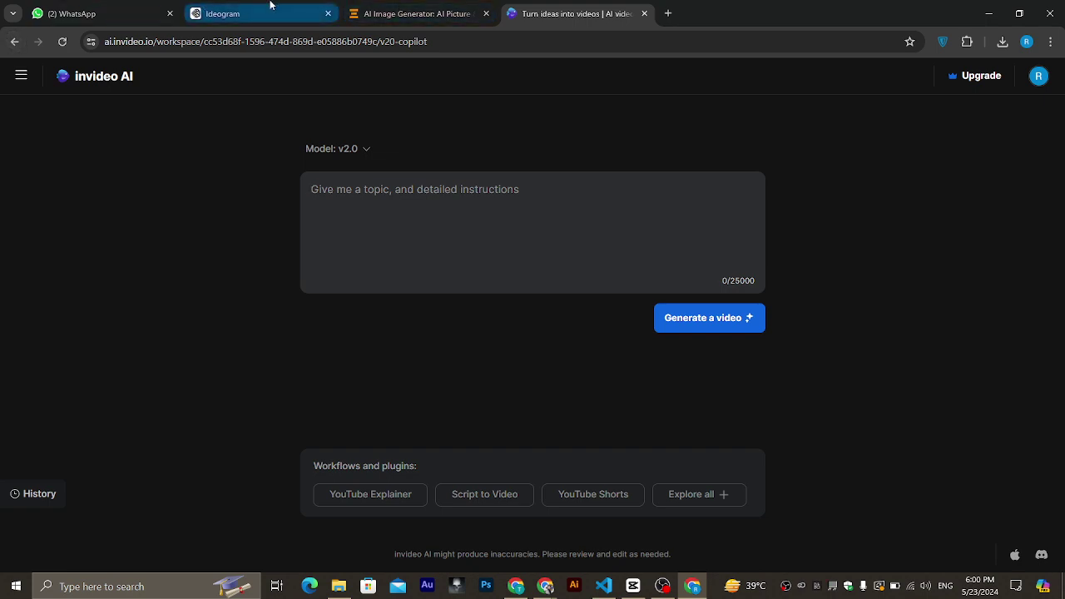
Switch to the Chrome window showing Keyword Planner's E-commerce keyword ideas.
{"action": "mouse_move", "coordinate": [270, 5]}
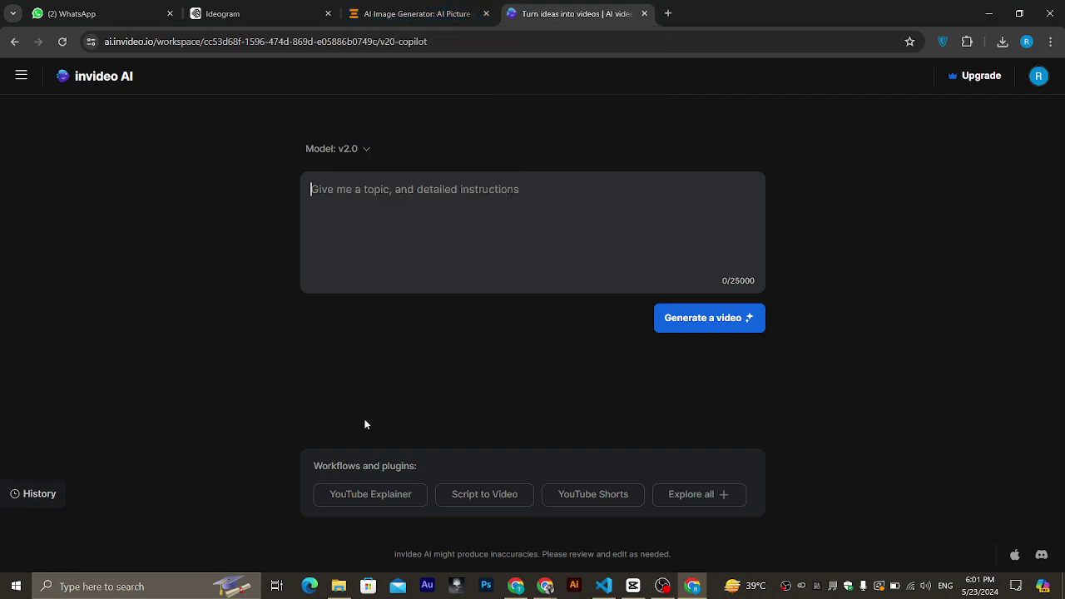
{"action": "left_click", "coordinate": [517, 585]}
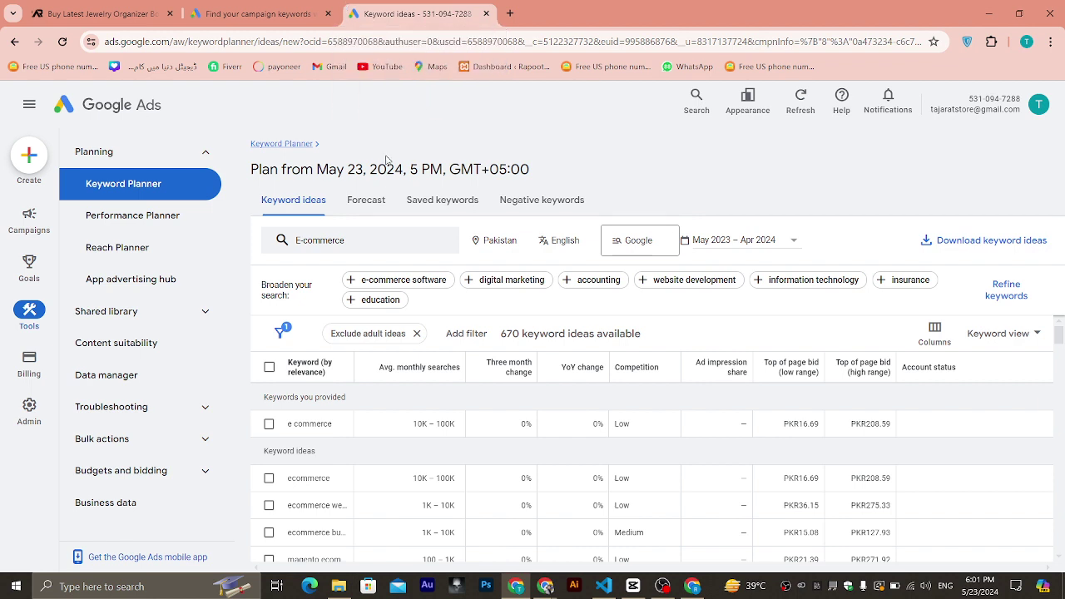
Expand the keyword entry form and remove the E-commerce keyword chip.
{"action": "left_click", "coordinate": [374, 248]}
{"action": "left_click", "coordinate": [384, 308]}
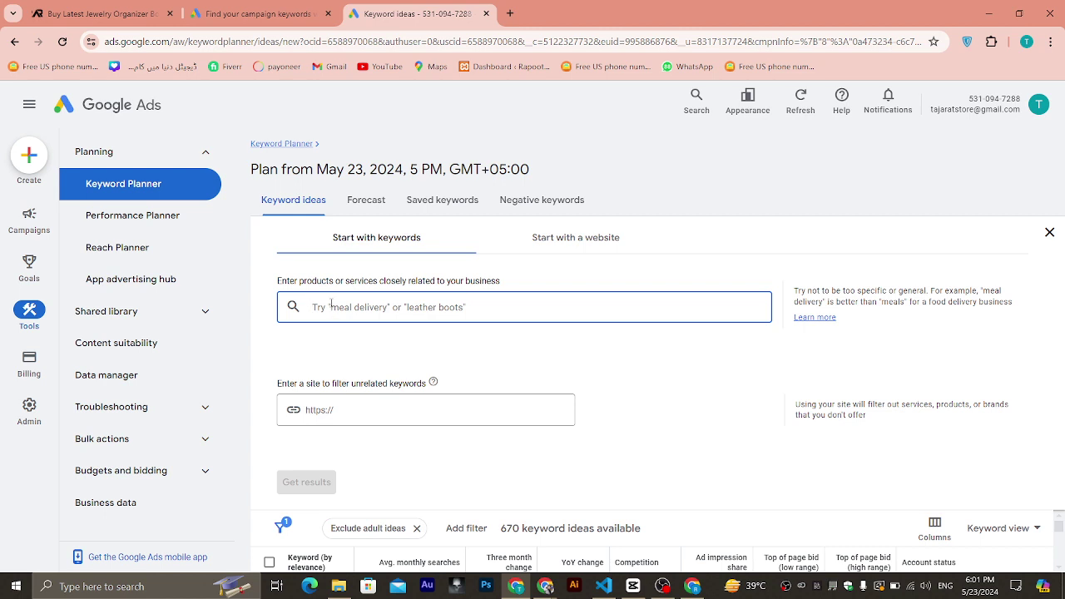
Get Keyword Planner ideas for the keyword 'Digital Marketing'.
{"action": "type", "text": "Digital"}
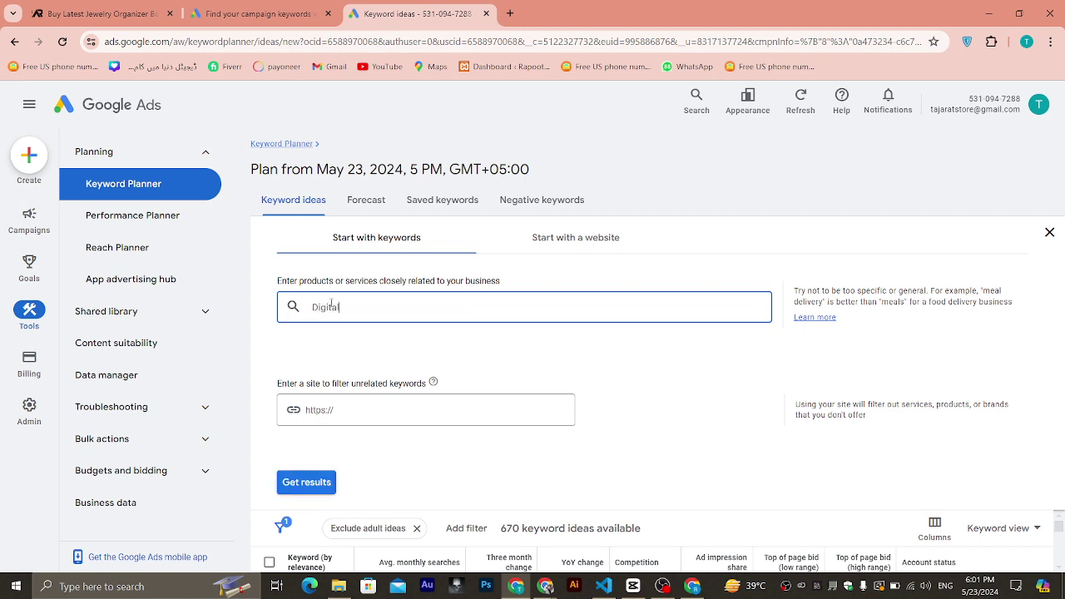
{"action": "type", "text": " Marketing"}
{"action": "left_click", "coordinate": [308, 486]}
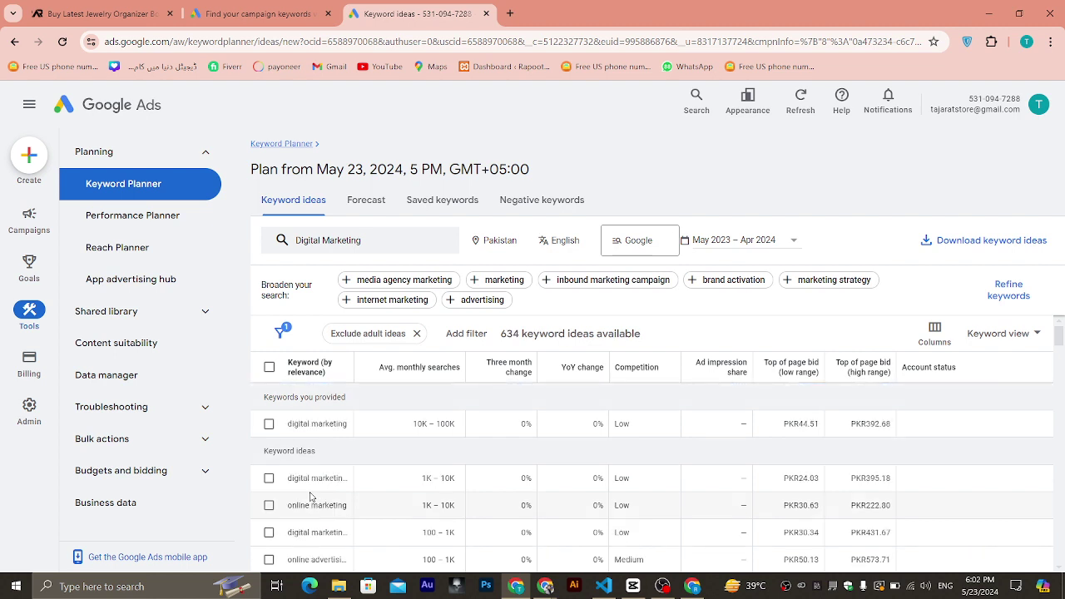
{"action": "scroll", "coordinate": [310, 497], "scroll_direction": "down", "scroll_amount": 2}
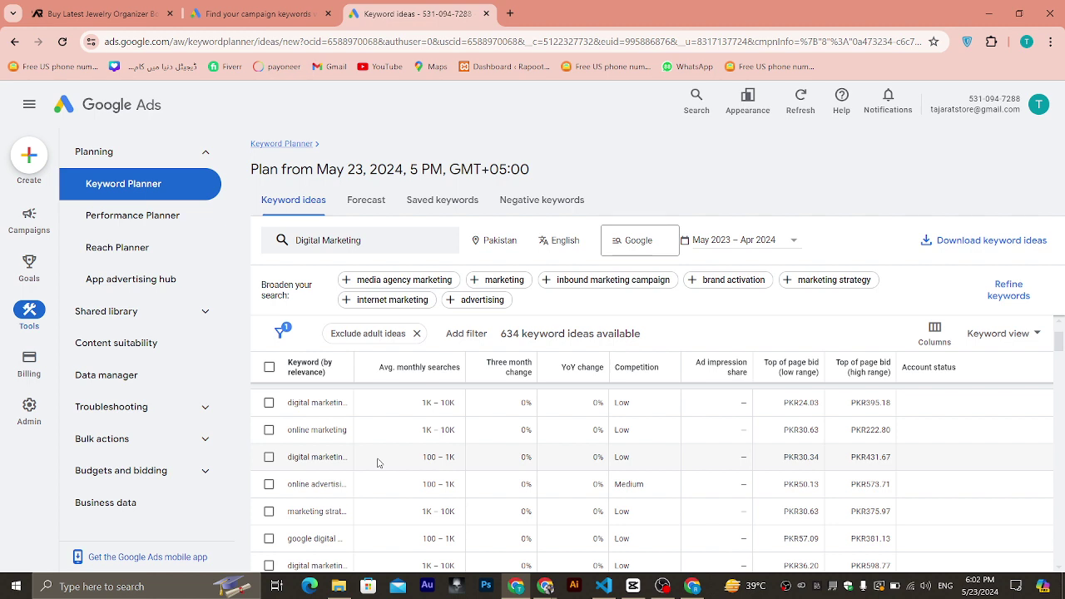
{"action": "scroll", "coordinate": [378, 463], "scroll_direction": "up", "scroll_amount": 2}
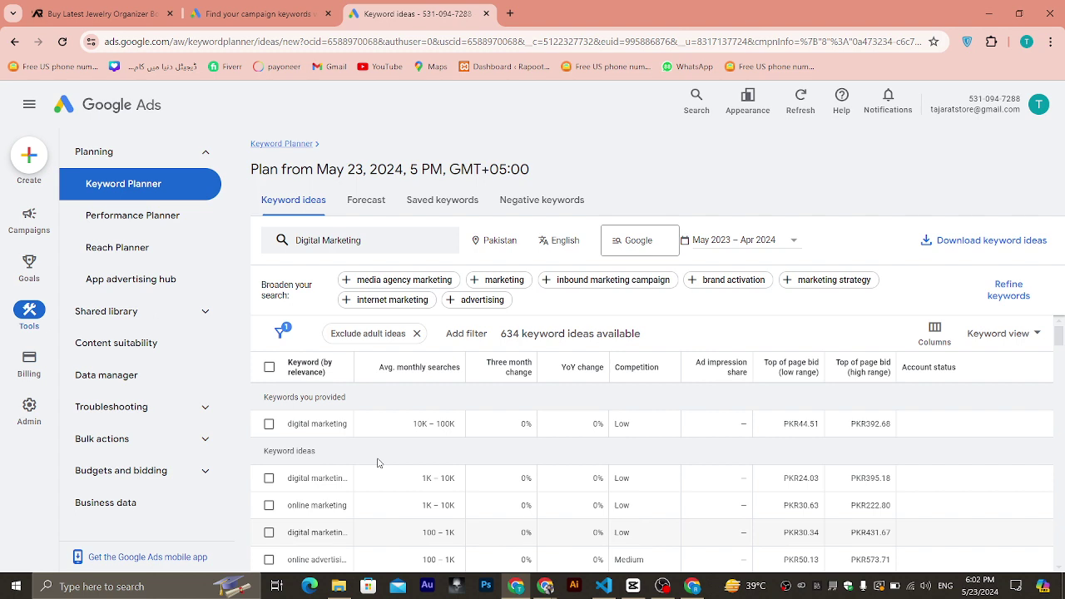
Highlight digital marketing, online marketing and other suggested keyword rows to inspect them.
{"action": "left_click_drag", "start_coordinate": [354, 425], "coordinate": [275, 427]}
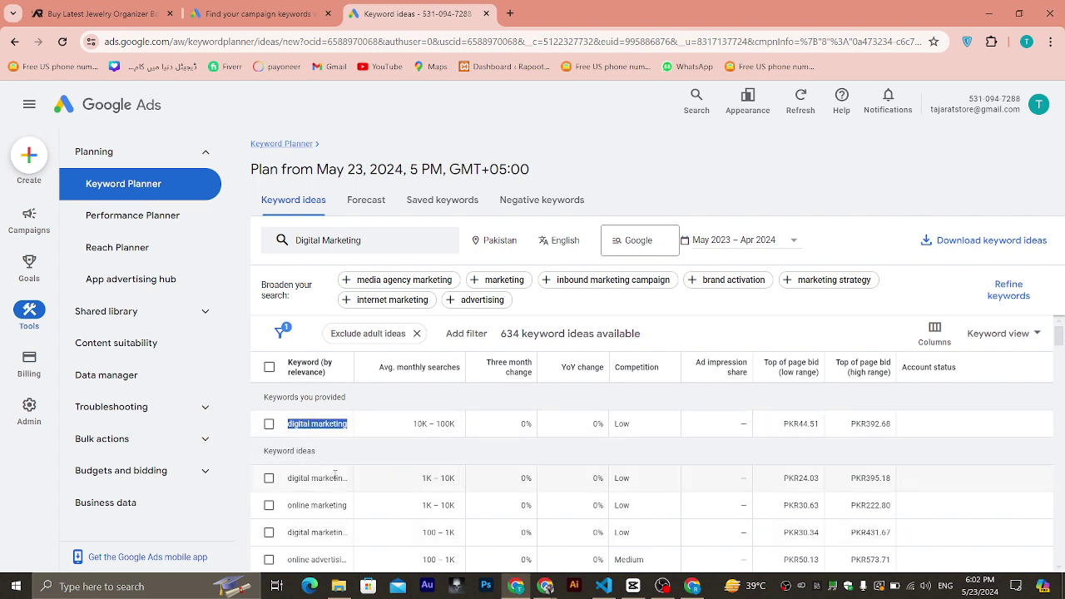
{"action": "left_click_drag", "start_coordinate": [350, 479], "coordinate": [284, 481]}
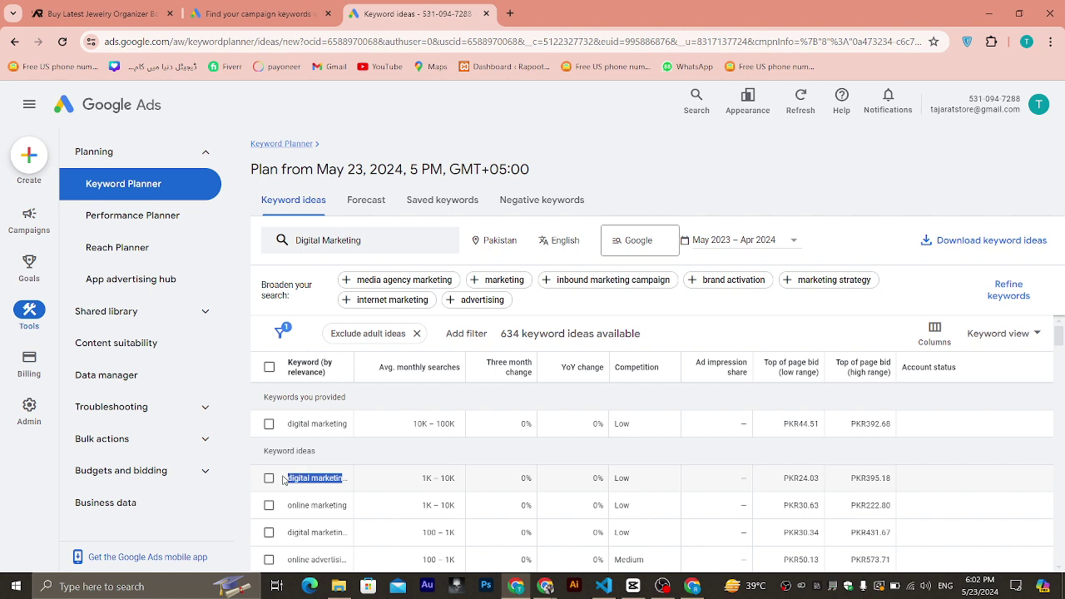
{"action": "left_click_drag", "start_coordinate": [353, 506], "coordinate": [271, 507]}
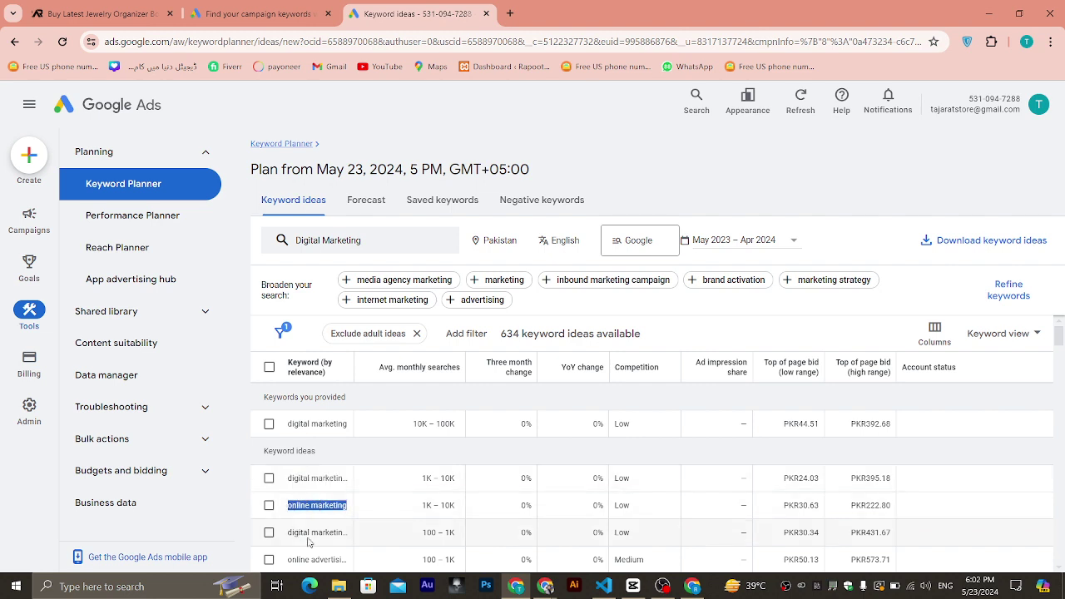
{"action": "scroll", "coordinate": [308, 542], "scroll_direction": "down", "scroll_amount": 1}
{"action": "left_click_drag", "start_coordinate": [352, 524], "coordinate": [284, 526]}
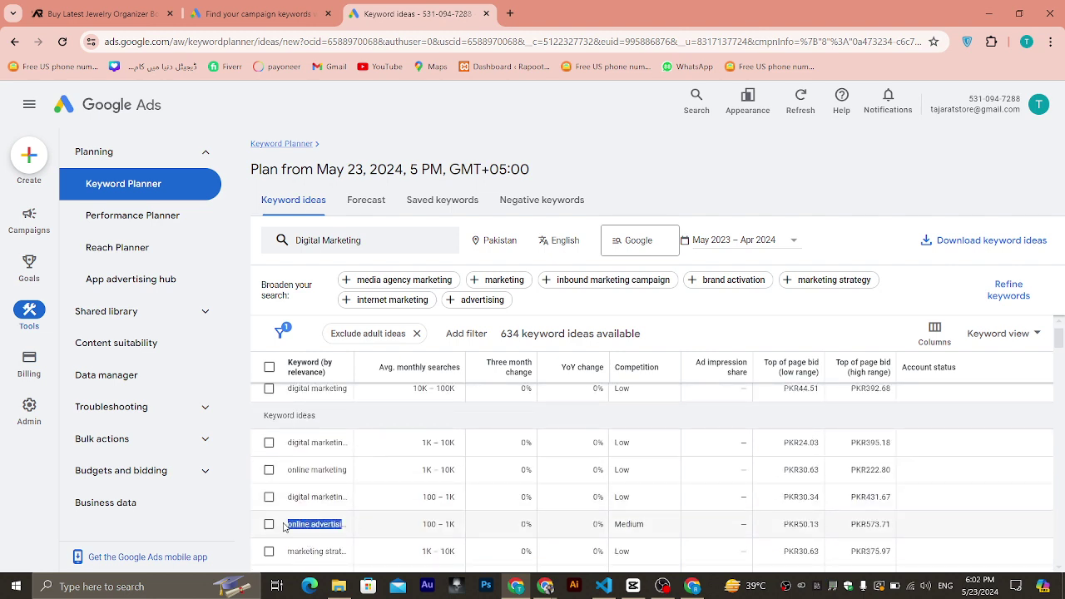
{"action": "scroll", "coordinate": [284, 527], "scroll_direction": "down", "scroll_amount": 1}
{"action": "left_click_drag", "start_coordinate": [351, 513], "coordinate": [271, 517]}
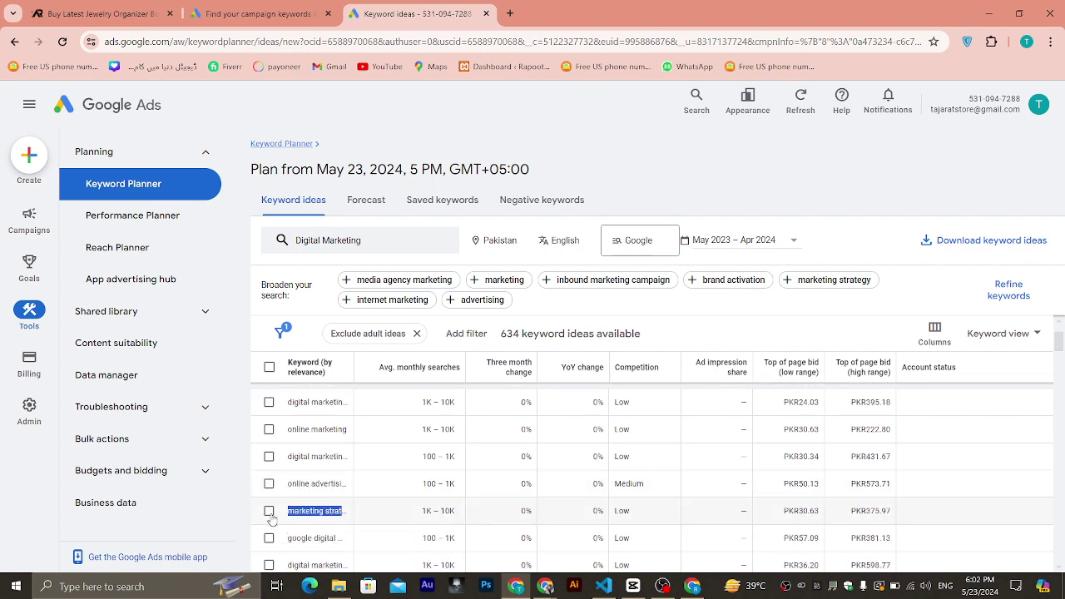
{"action": "scroll", "coordinate": [304, 442], "scroll_direction": "up", "scroll_amount": 2}
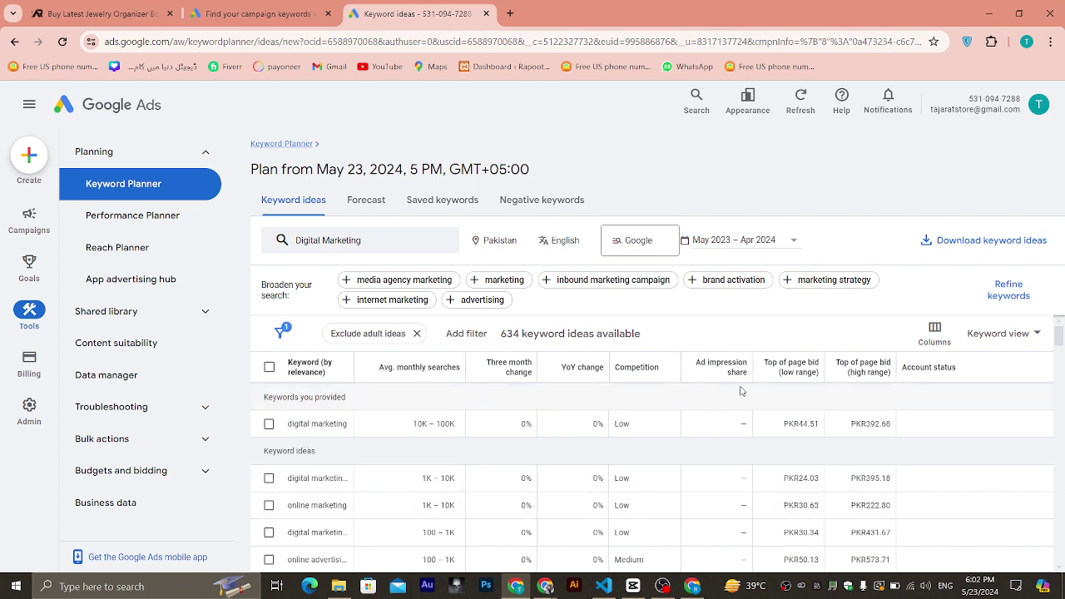
{"action": "mouse_move", "coordinate": [659, 378]}
{"action": "scroll", "coordinate": [619, 475], "scroll_direction": "down", "scroll_amount": 2}
{"action": "triple_click", "coordinate": [630, 487]}
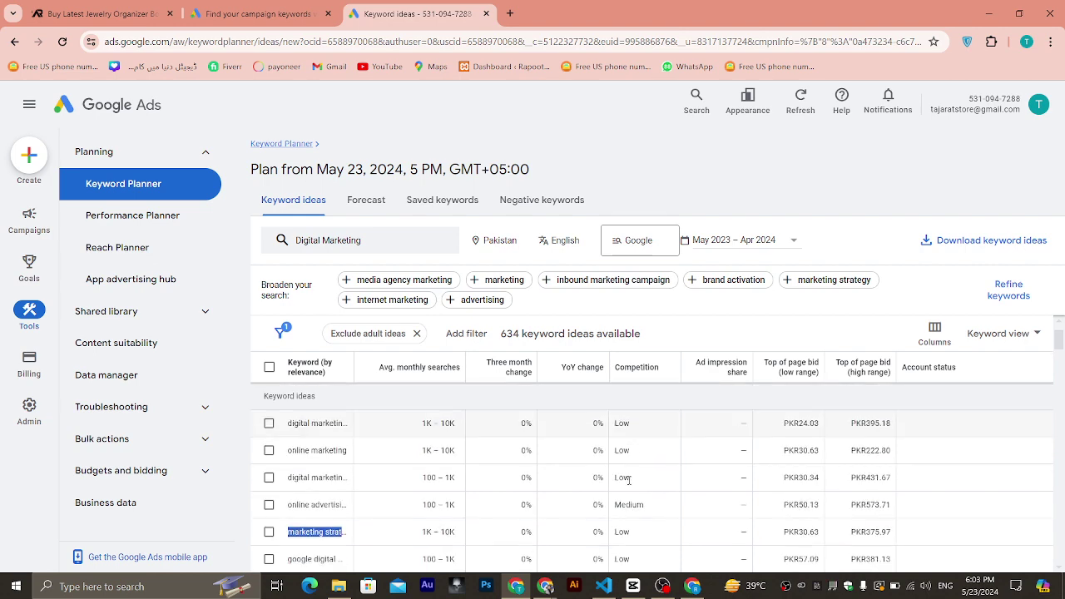
{"action": "scroll", "coordinate": [630, 487], "scroll_direction": "down", "scroll_amount": 4}
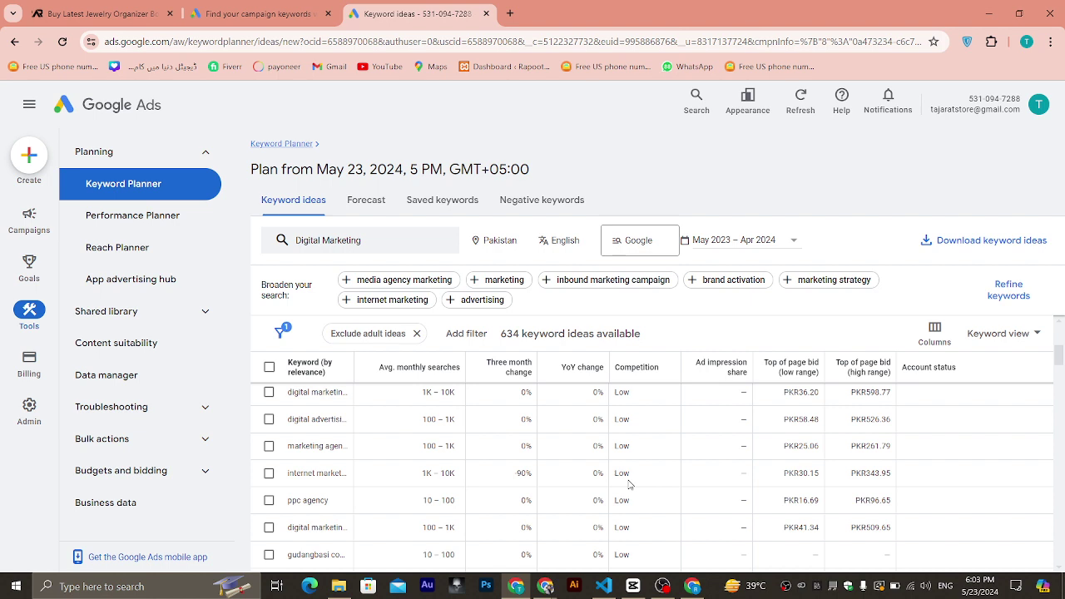
Swap the Digital Marketing keyword for 'Pubg' and get its 851 keyword ideas.
{"action": "left_click_drag", "start_coordinate": [397, 245], "coordinate": [274, 247]}
{"action": "type", "text": "Pu"}
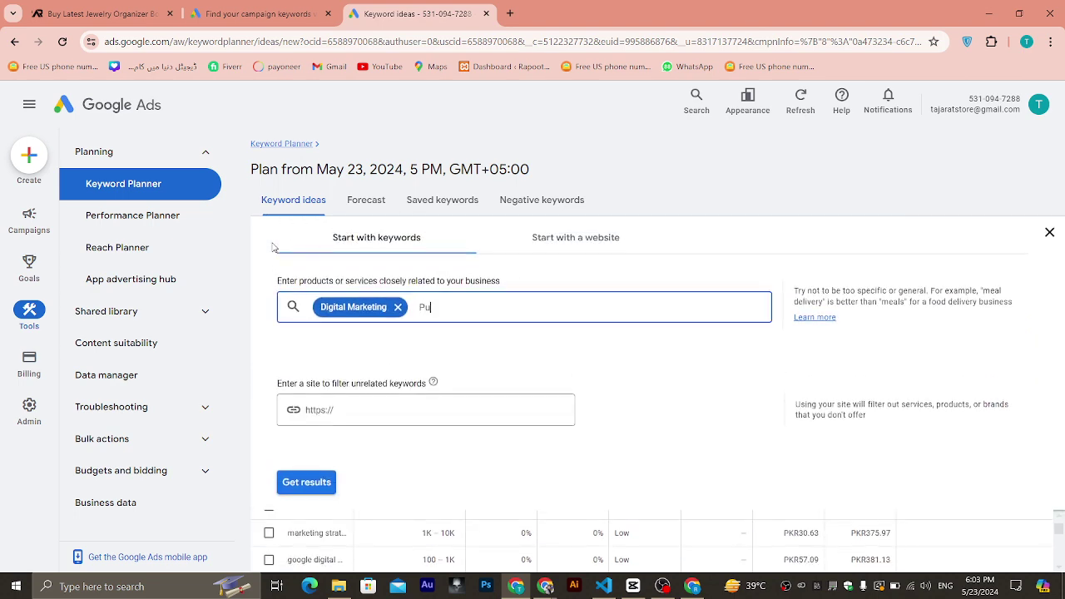
{"action": "type", "text": "bg"}
{"action": "left_click", "coordinate": [398, 307]}
{"action": "key", "text": "Return"}
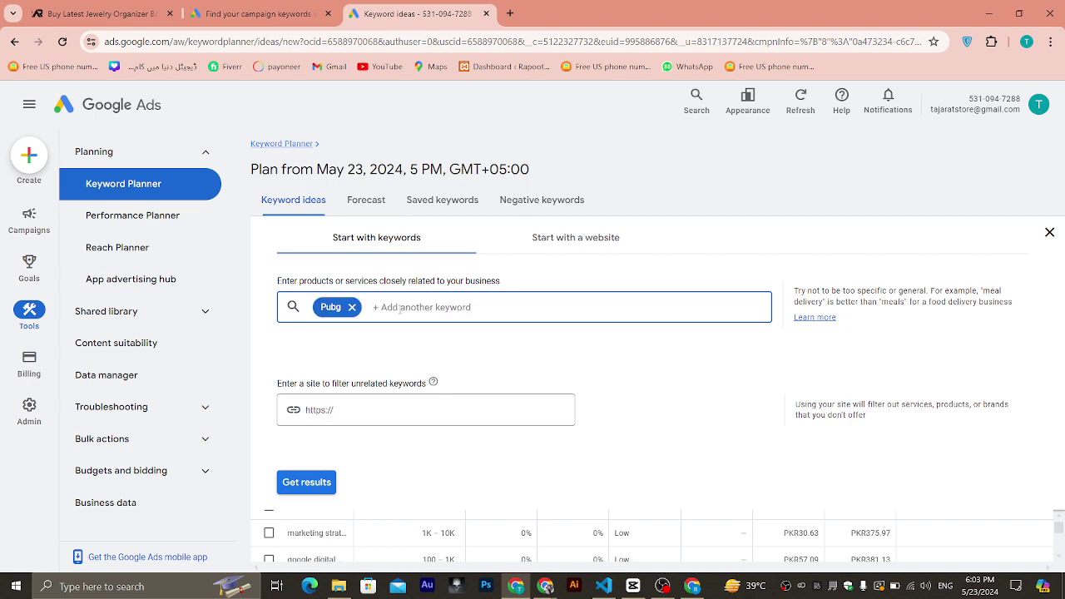
{"action": "left_click", "coordinate": [291, 485]}
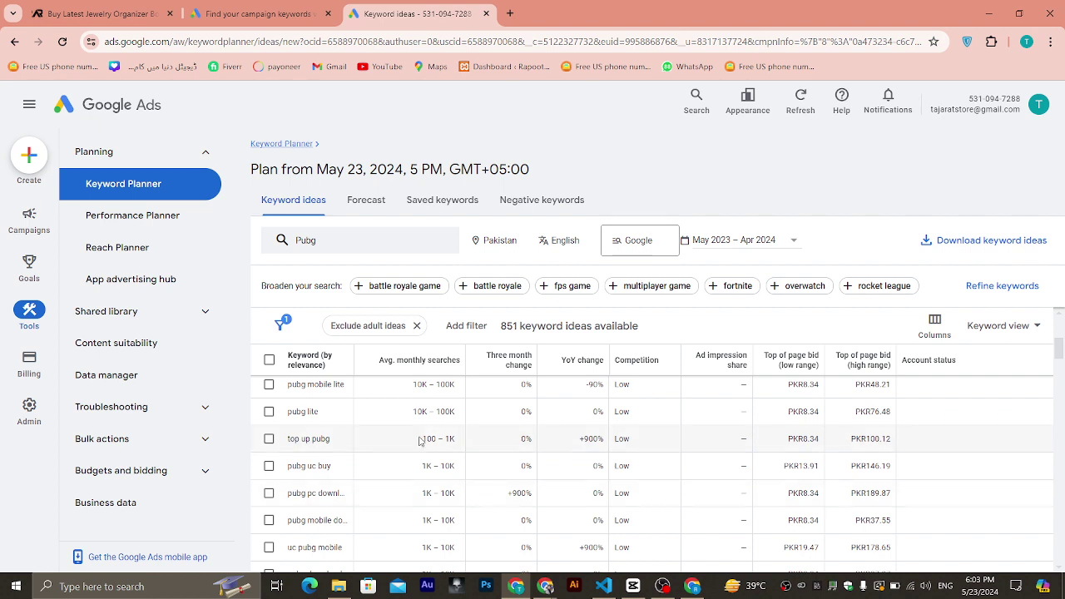
{"action": "scroll", "coordinate": [430, 436], "scroll_direction": "down", "scroll_amount": 1}
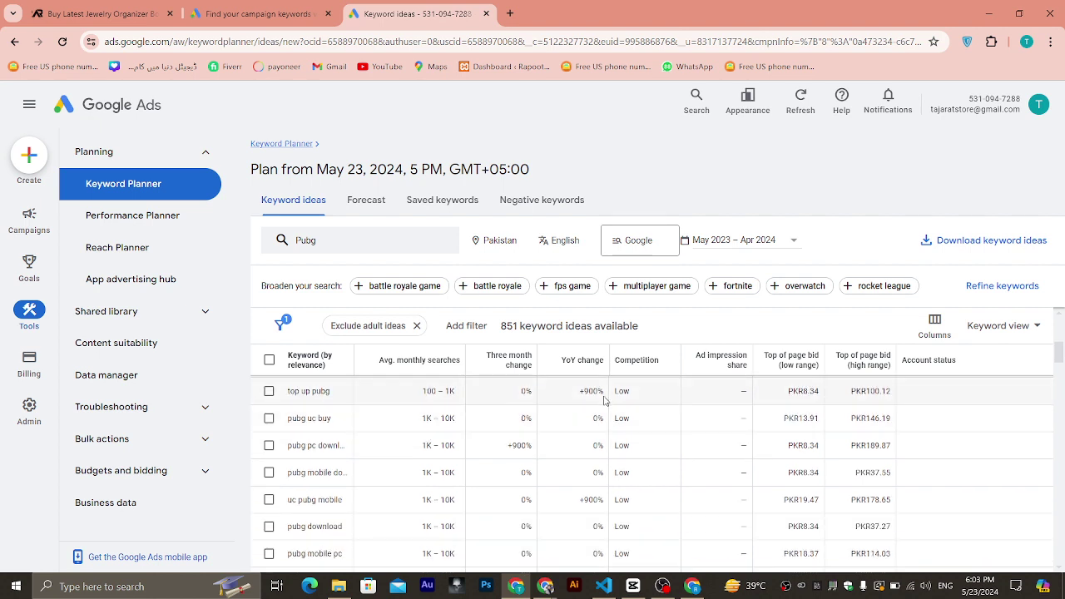
Change the Pubg keyword date range to start in March, covering Mar – Apr 2024.
{"action": "scroll", "coordinate": [608, 406], "scroll_direction": "down", "scroll_amount": 1}
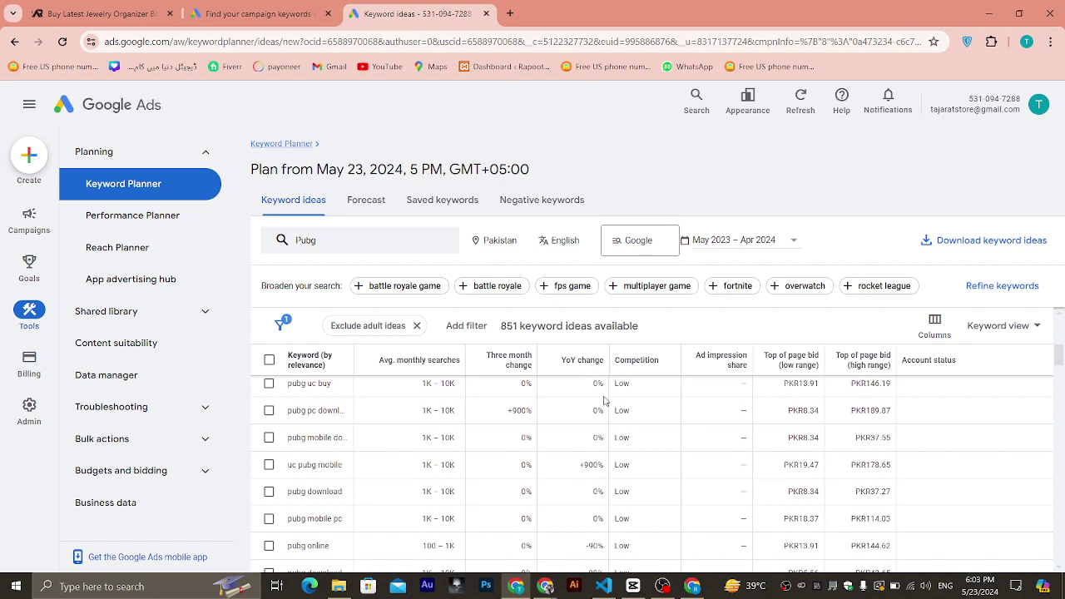
{"action": "left_click", "coordinate": [782, 249]}
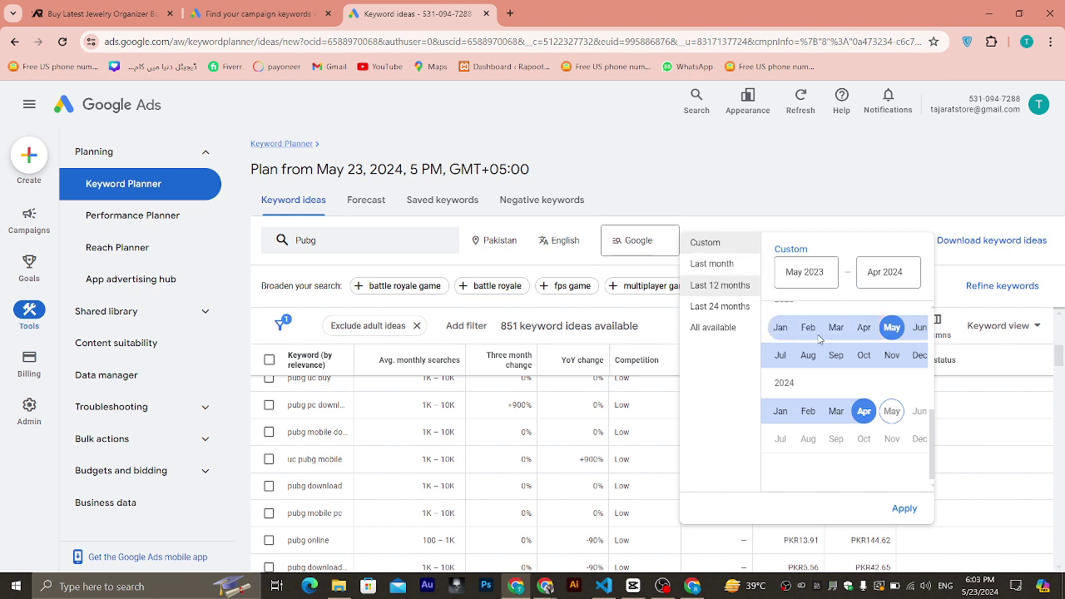
{"action": "left_click", "coordinate": [823, 273]}
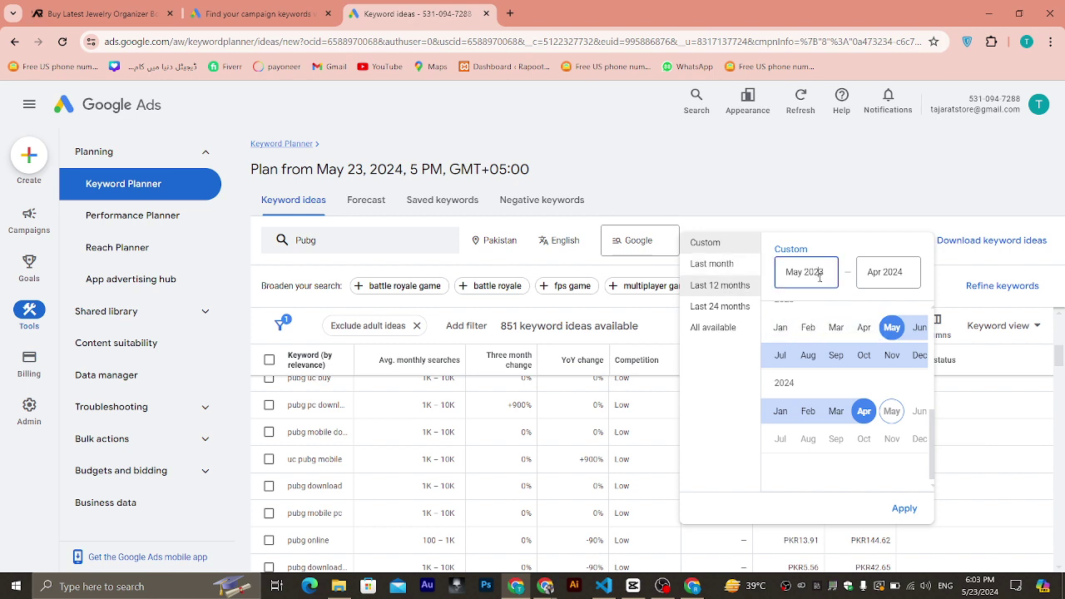
{"action": "key", "text": "BackSpace"}
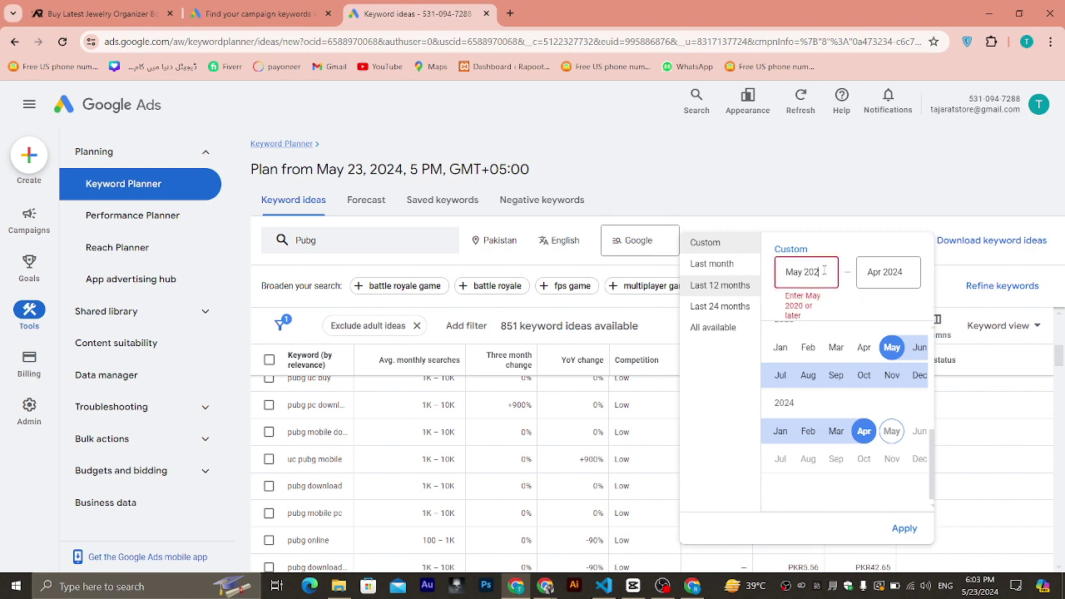
{"action": "type", "text": "4"}
{"action": "key", "text": "BackSpace"}
{"action": "key", "text": "BackSpace"}
{"action": "key", "text": "BackSpace"}
{"action": "type", "text": "march"}
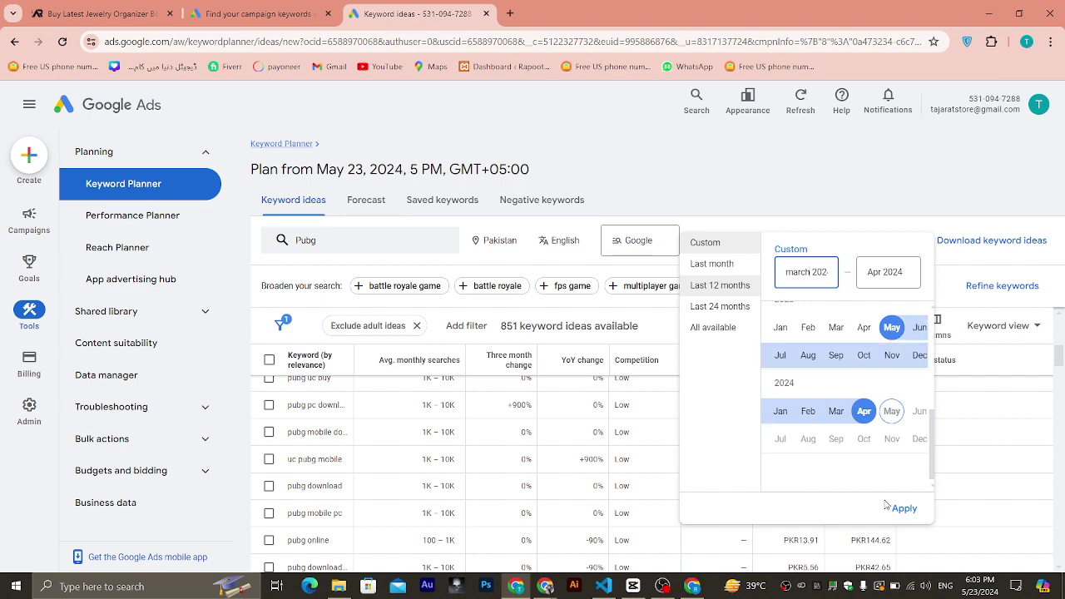
{"action": "left_click", "coordinate": [904, 508]}
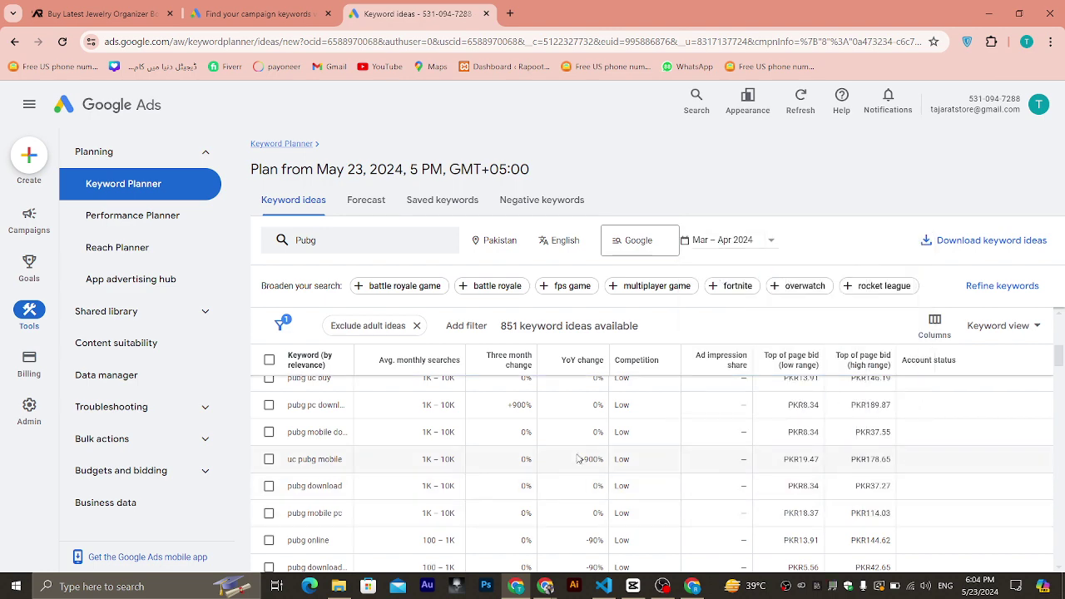
{"action": "scroll", "coordinate": [590, 477], "scroll_direction": "up", "scroll_amount": 1}
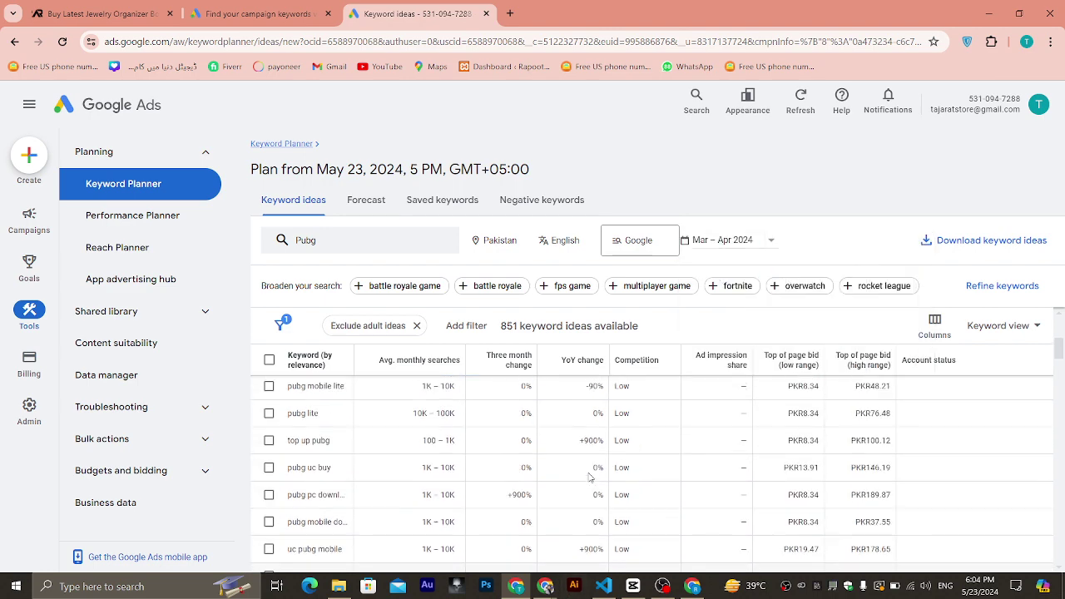
{"action": "scroll", "coordinate": [589, 477], "scroll_direction": "up", "scroll_amount": 3}
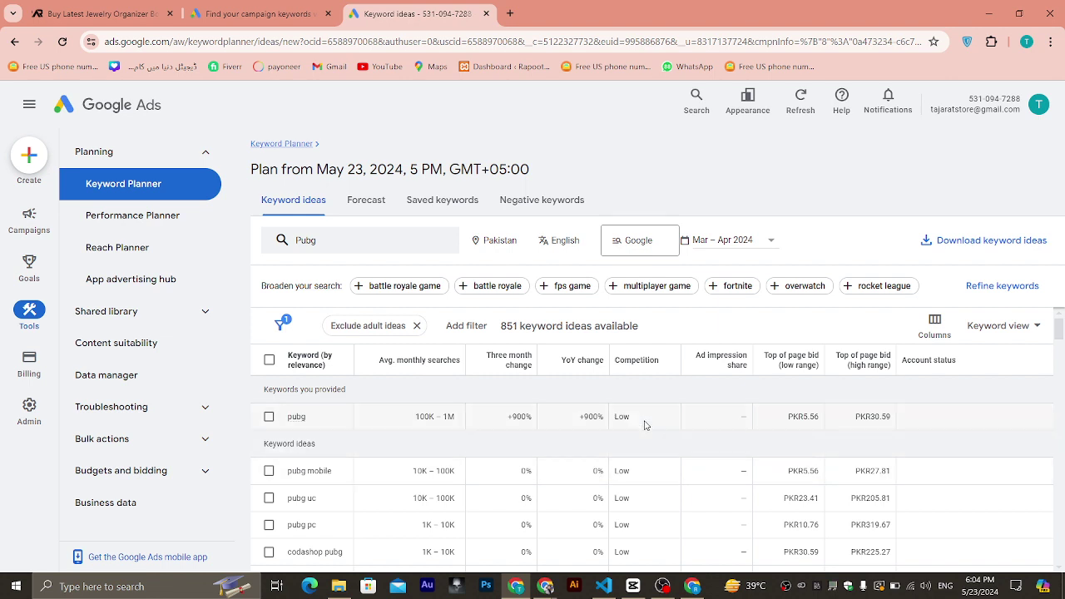
Sort the Pubg keyword ideas by competition and select all 100 of them.
{"action": "left_click", "coordinate": [620, 361]}
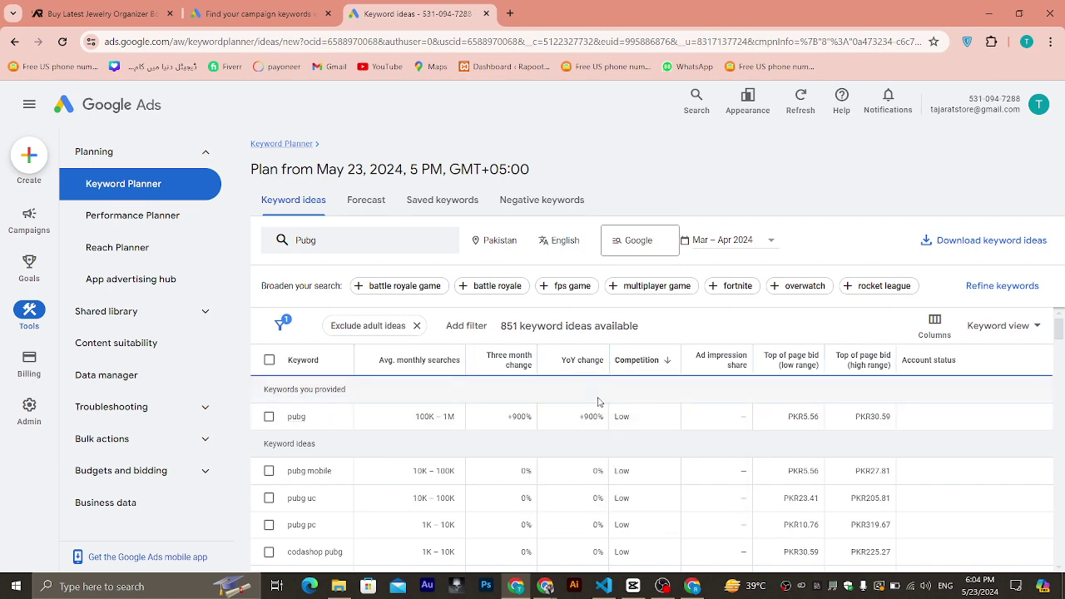
{"action": "scroll", "coordinate": [598, 401], "scroll_direction": "down", "scroll_amount": 5}
{"action": "scroll", "coordinate": [598, 401], "scroll_direction": "down", "scroll_amount": 5}
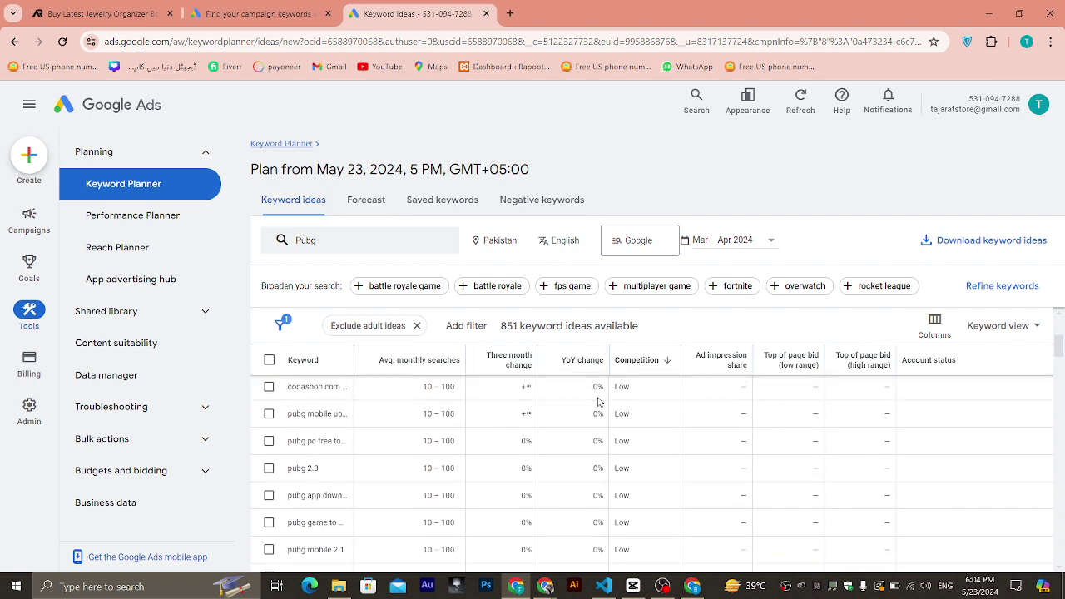
{"action": "scroll", "coordinate": [670, 499], "scroll_direction": "down", "scroll_amount": 10}
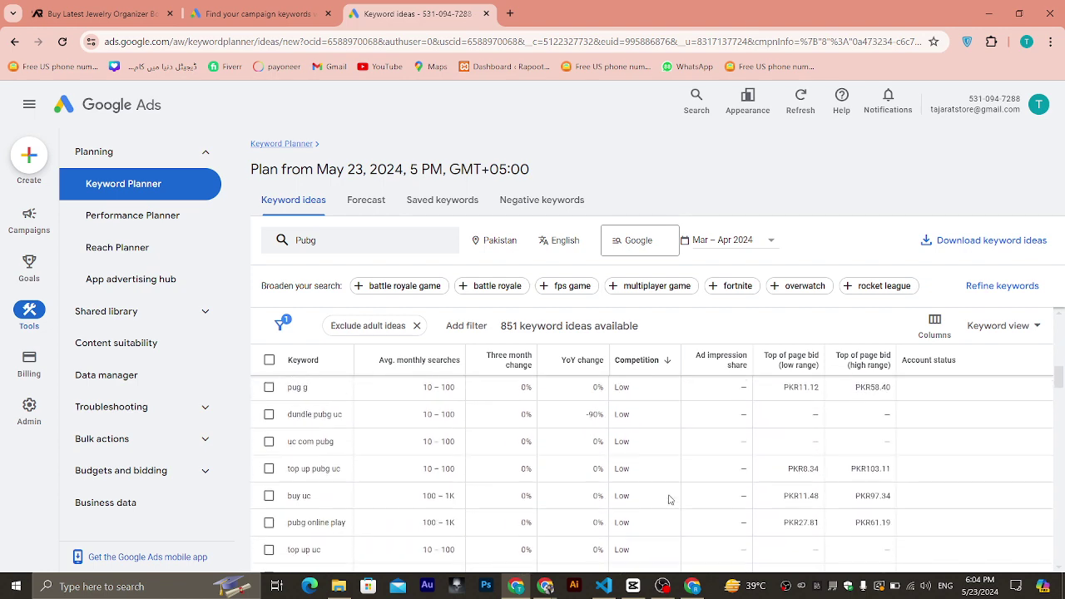
{"action": "scroll", "coordinate": [670, 500], "scroll_direction": "down", "scroll_amount": 5}
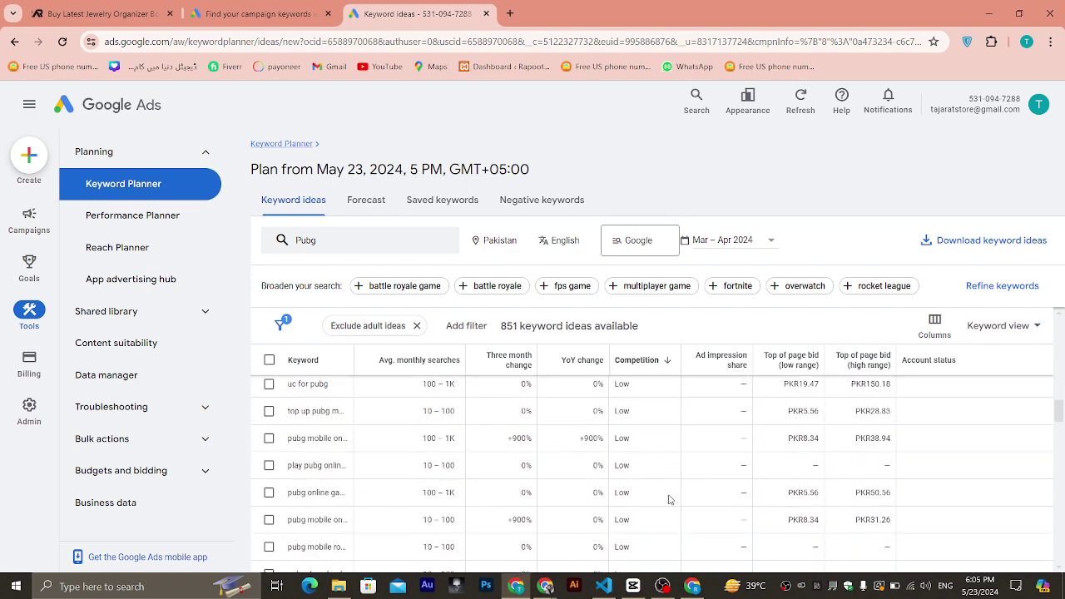
{"action": "scroll", "coordinate": [670, 499], "scroll_direction": "up", "scroll_amount": 20}
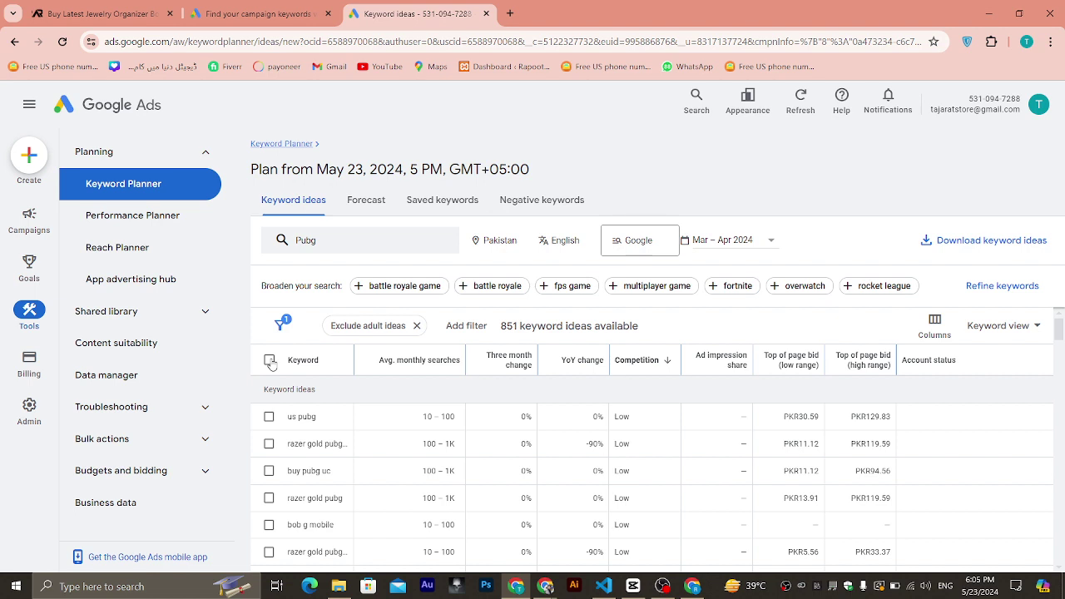
{"action": "left_click", "coordinate": [269, 361]}
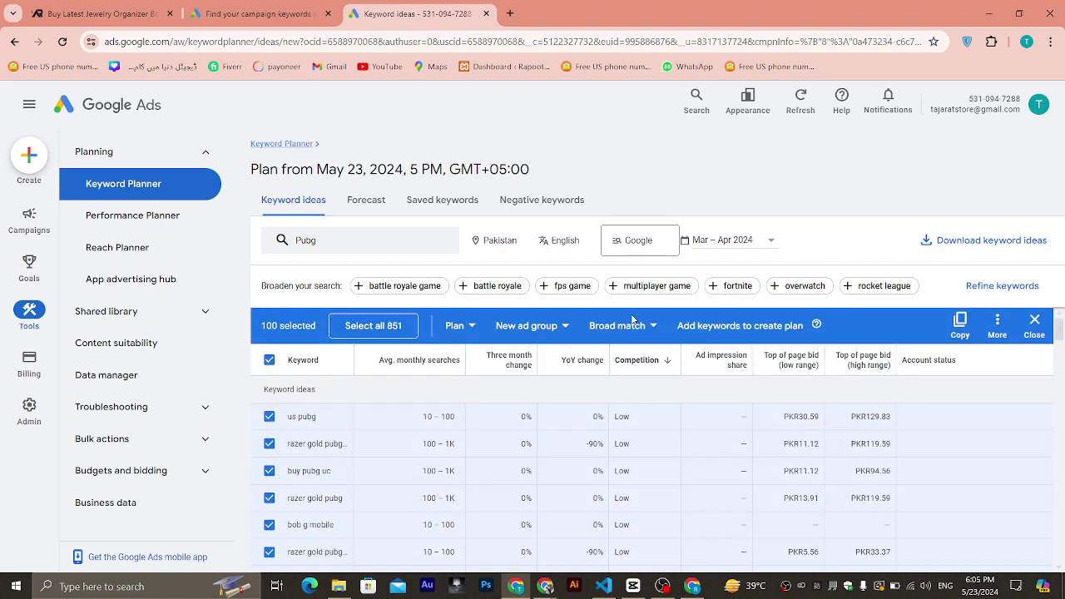
{"action": "left_click", "coordinate": [998, 337]}
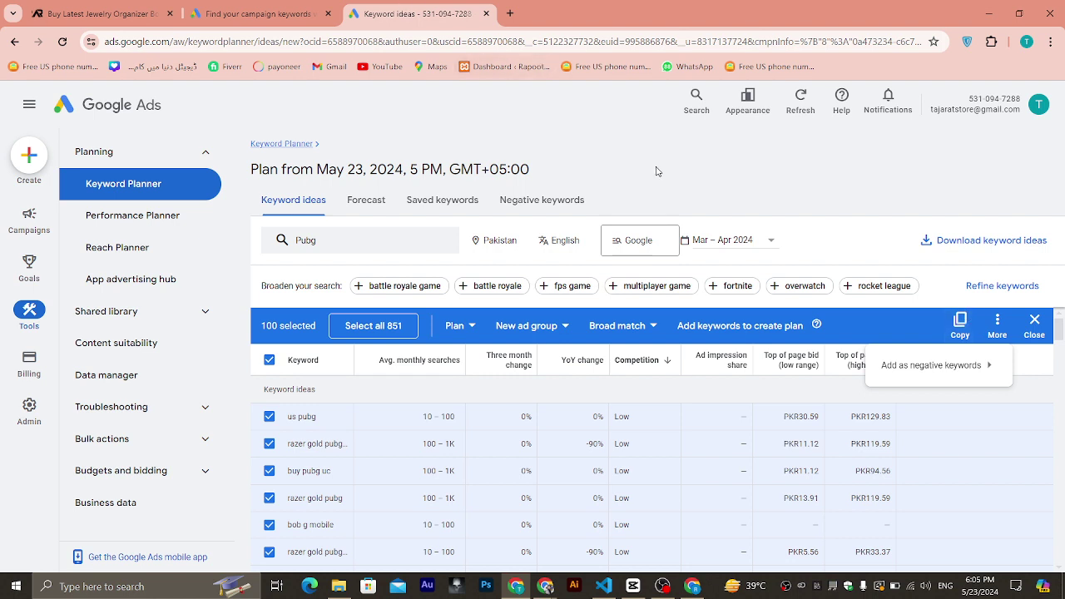
Switch to the YouTube Shorts tab, go to your channel, and open Customise channel.
{"action": "mouse_move", "coordinate": [545, 586]}
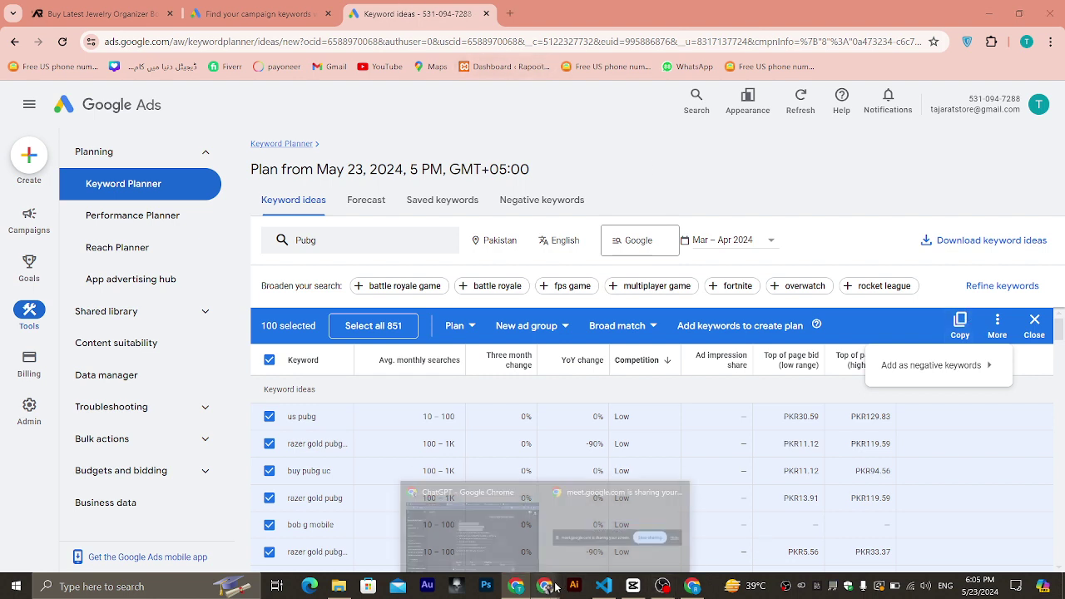
{"action": "left_click", "coordinate": [499, 546]}
{"action": "left_click", "coordinate": [229, 14]}
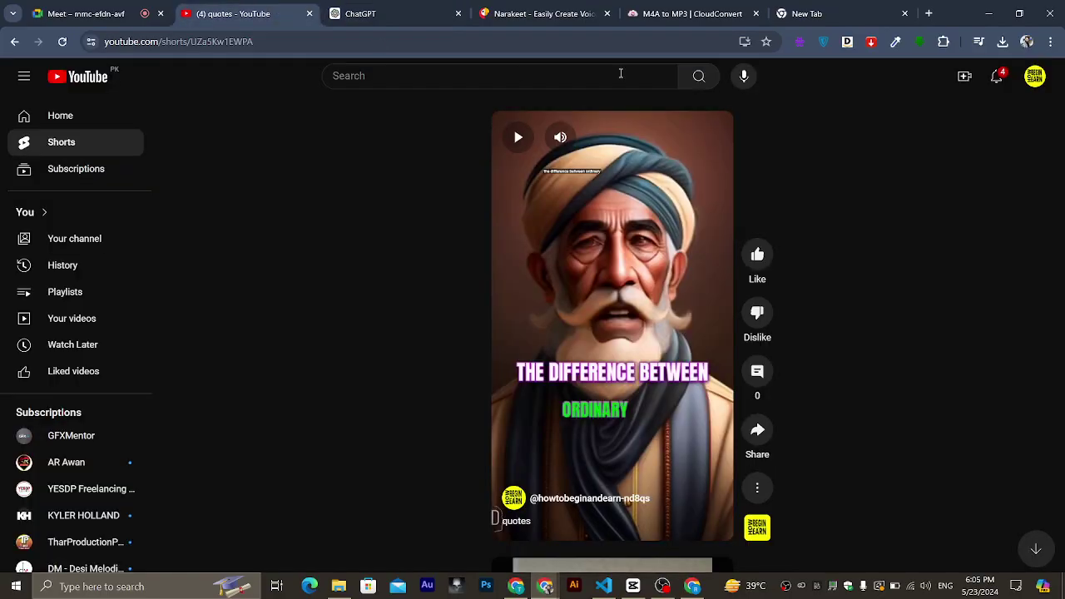
{"action": "left_click", "coordinate": [1036, 76]}
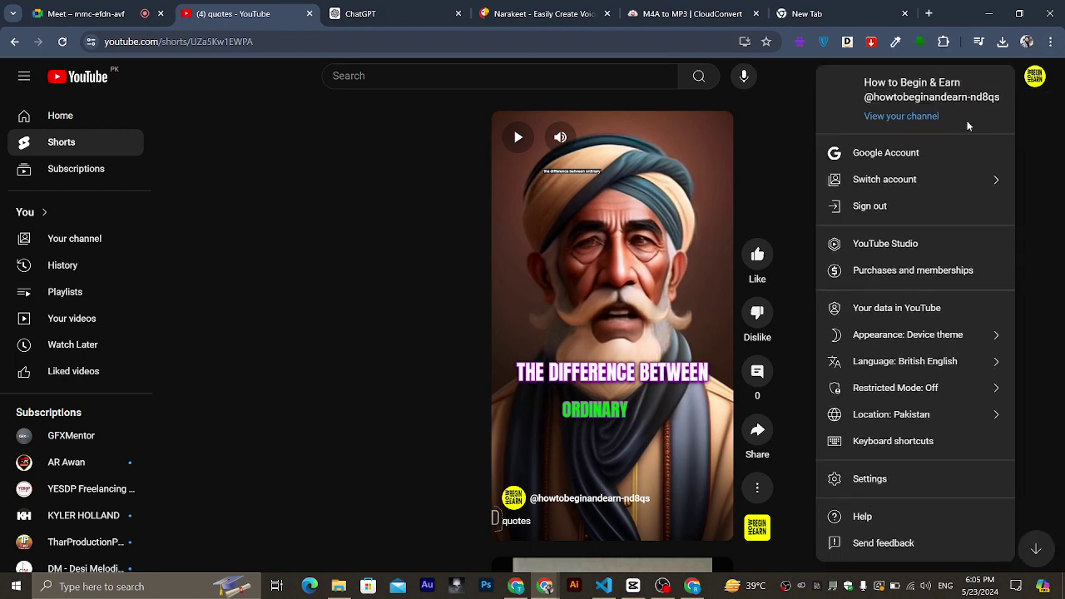
{"action": "left_click", "coordinate": [919, 117]}
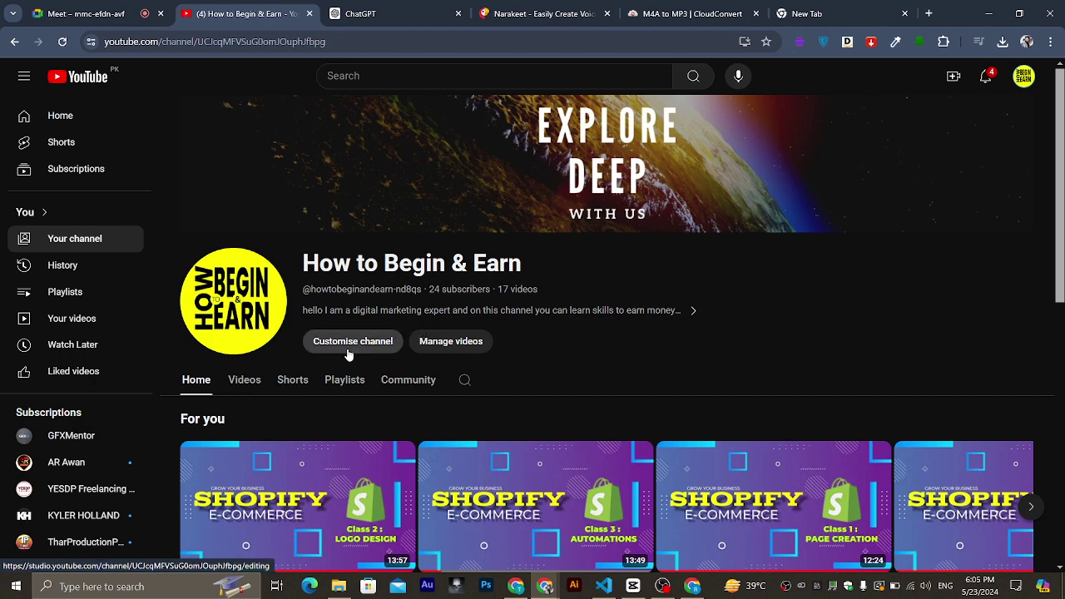
{"action": "left_click", "coordinate": [348, 348]}
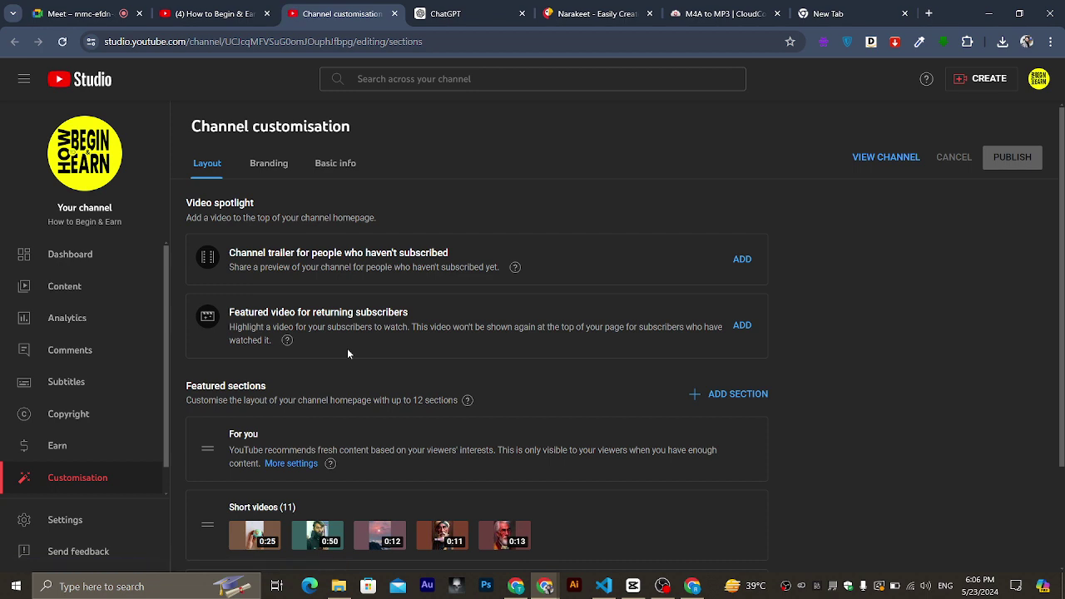
Check the default upload tags and the channel's country and keywords in Studio settings.
{"action": "left_click", "coordinate": [89, 519]}
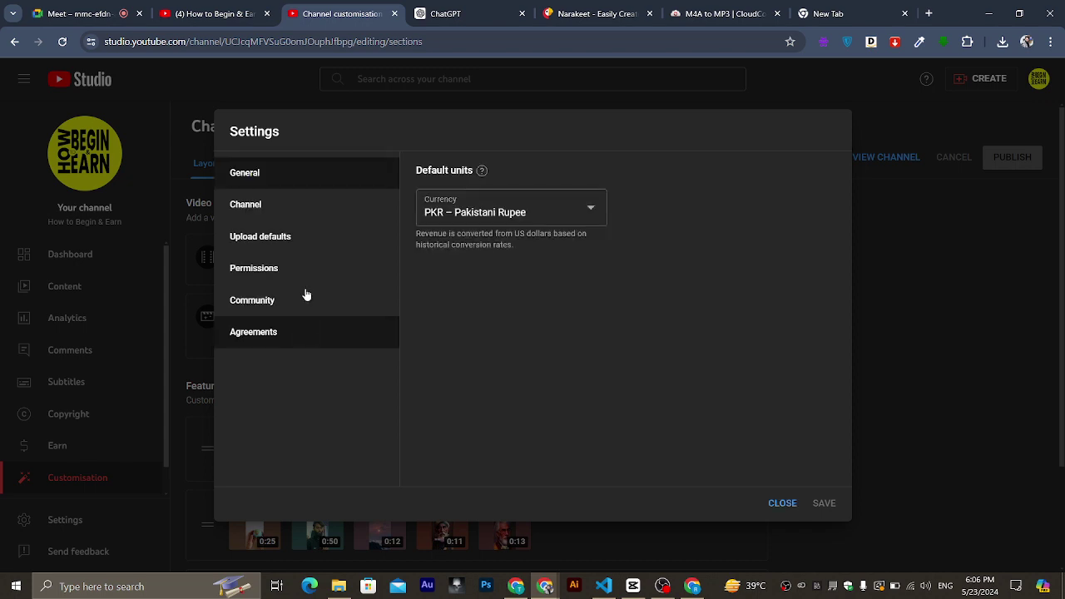
{"action": "left_click", "coordinate": [281, 236]}
{"action": "scroll", "coordinate": [518, 273], "scroll_direction": "down", "scroll_amount": 3}
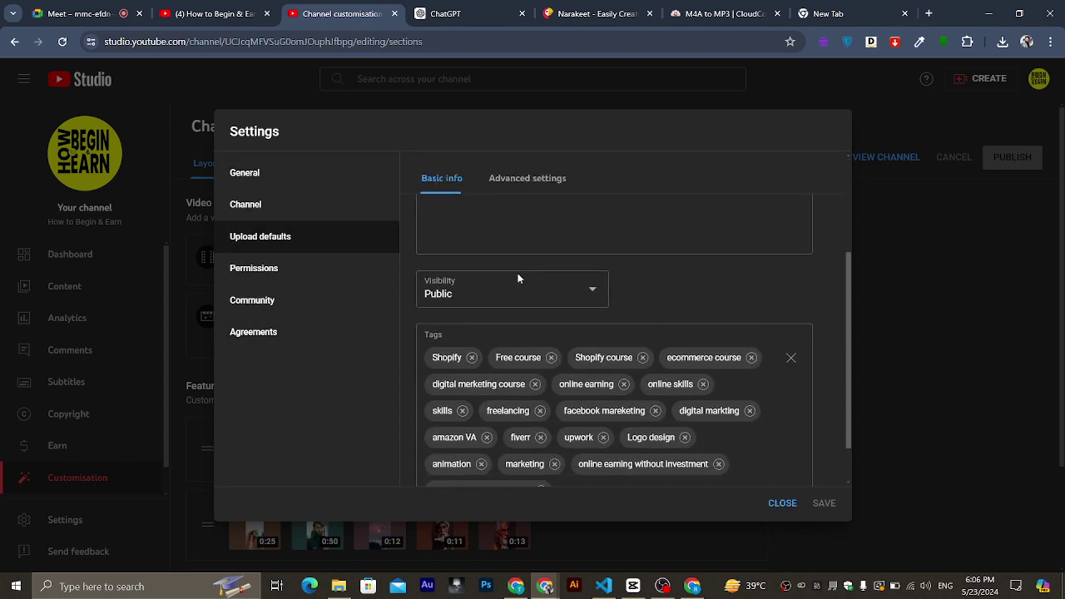
{"action": "left_click", "coordinate": [558, 454]}
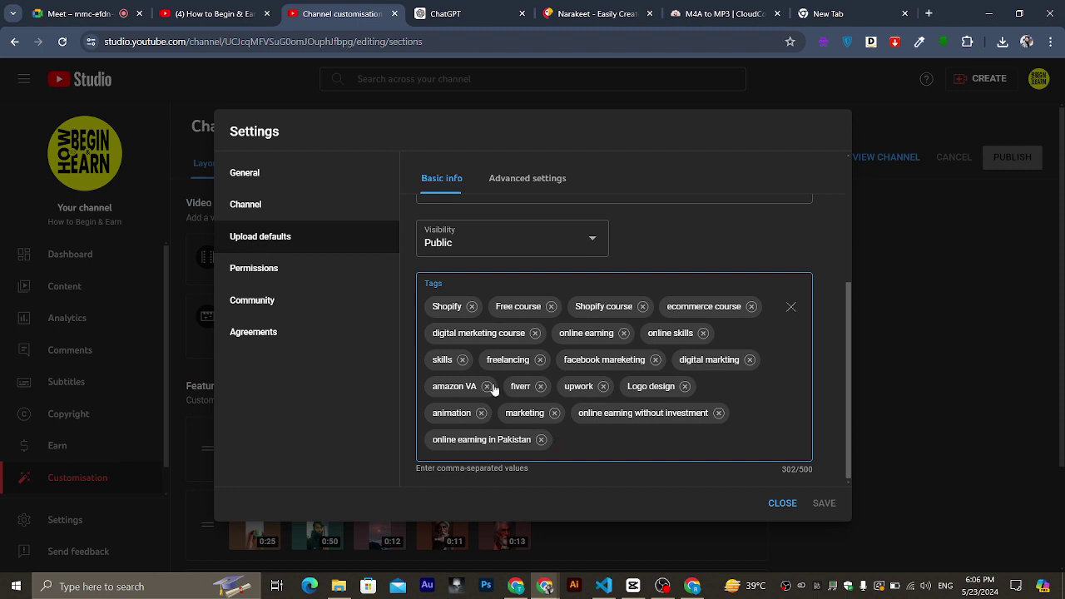
{"action": "left_click", "coordinate": [271, 214]}
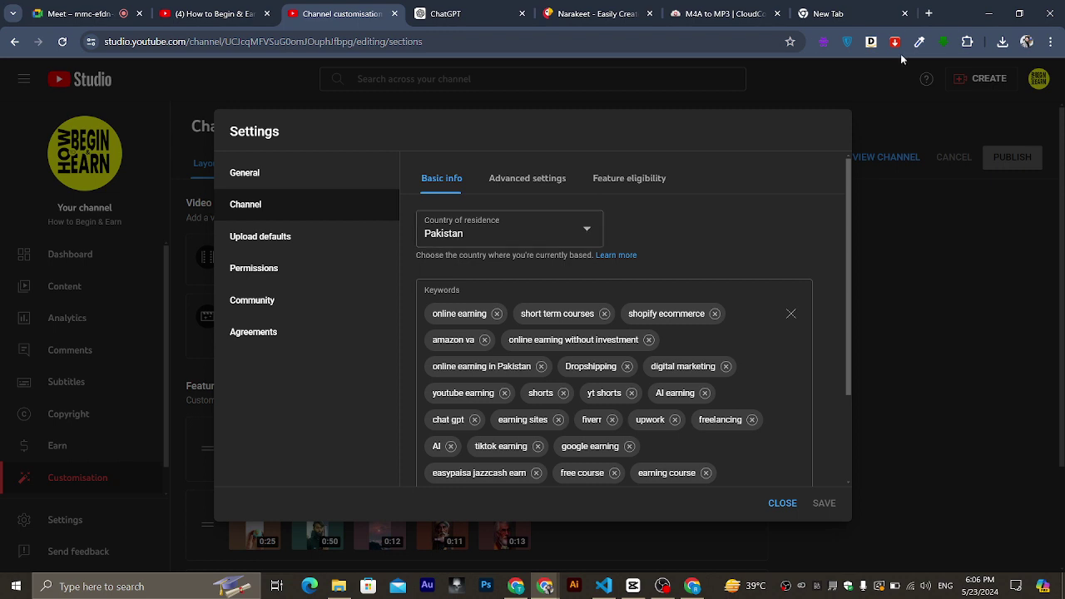
{"action": "left_click", "coordinate": [782, 502]}
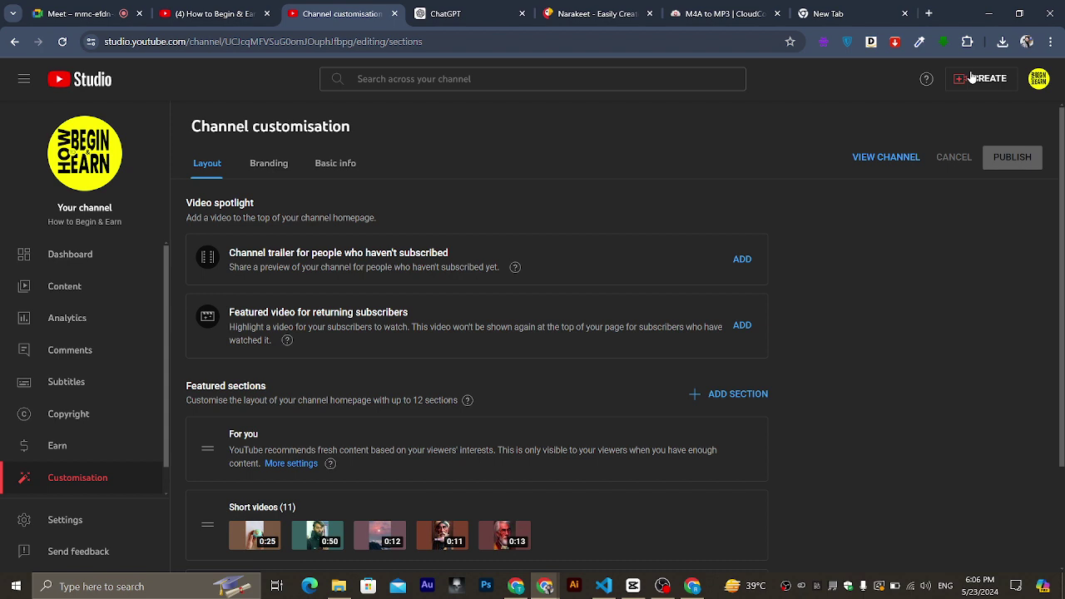
Recheck the channel keywords and default upload title and description, closing without saving.
{"action": "left_click", "coordinate": [67, 530]}
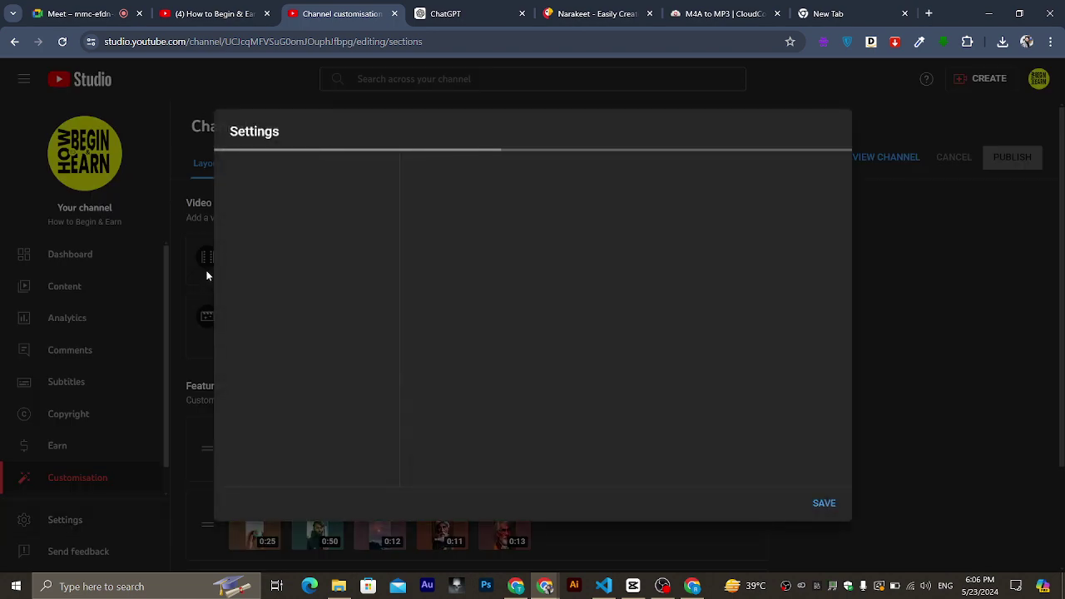
{"action": "left_click", "coordinate": [291, 212]}
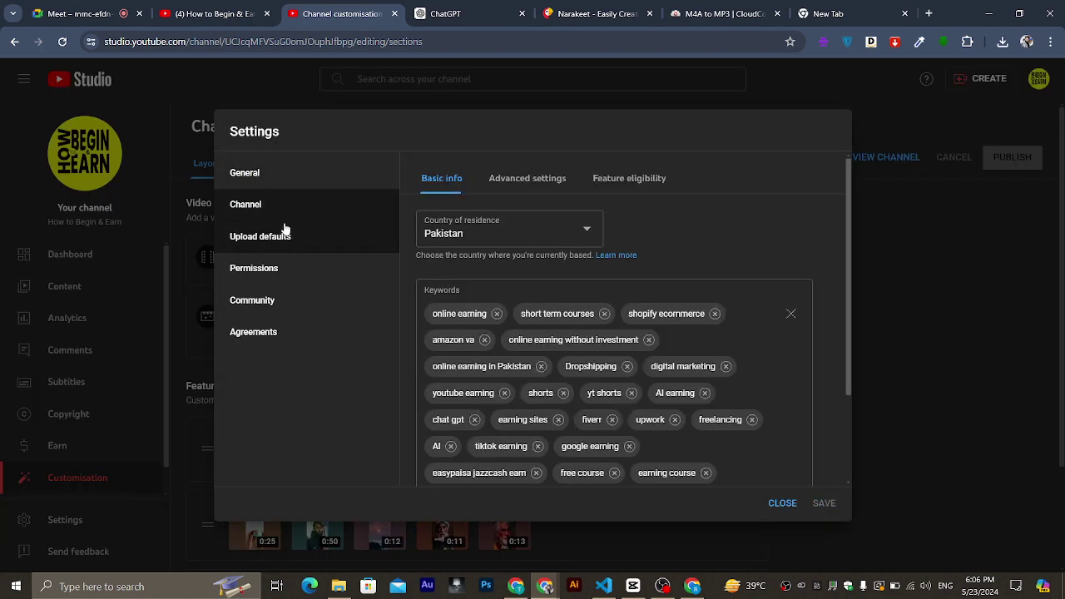
{"action": "left_click", "coordinate": [283, 236]}
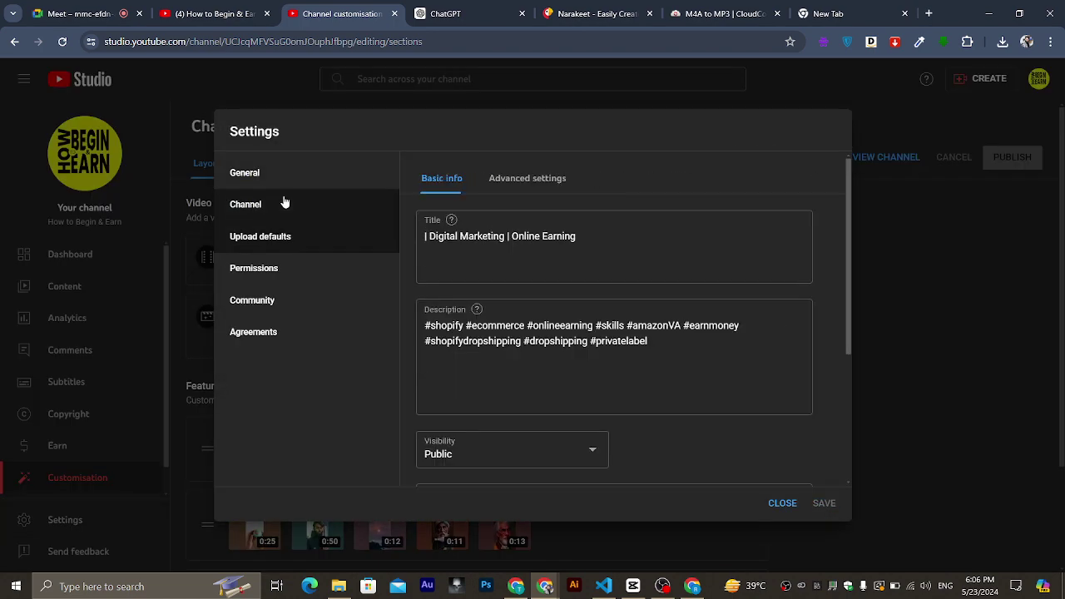
{"action": "left_click", "coordinate": [782, 502]}
Upload 'animated video a company.mp4' from the Downloads folder.
{"action": "left_click", "coordinate": [982, 79]}
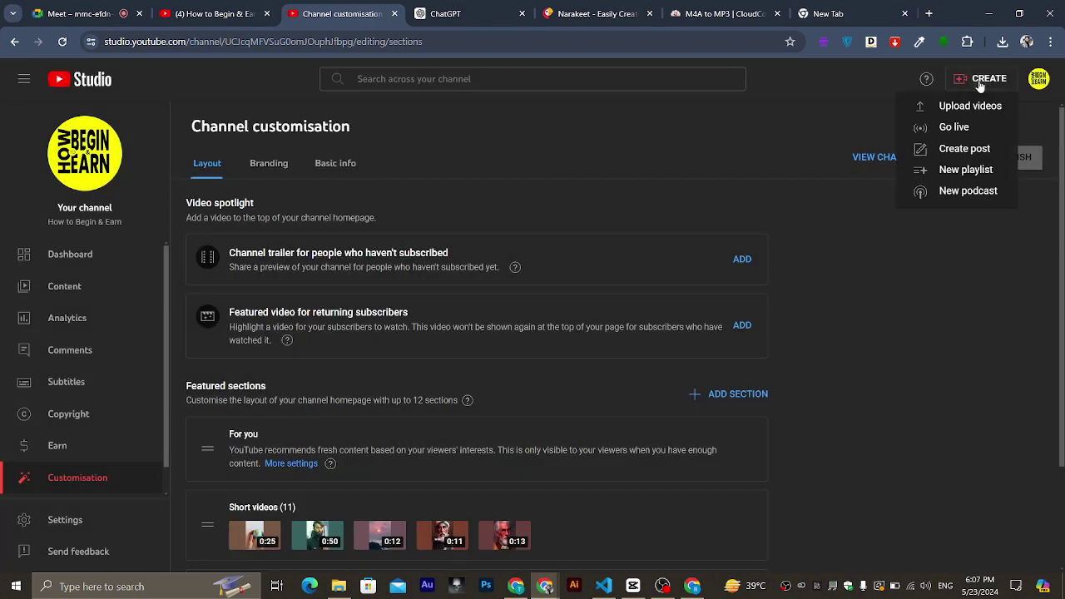
{"action": "left_click", "coordinate": [961, 114]}
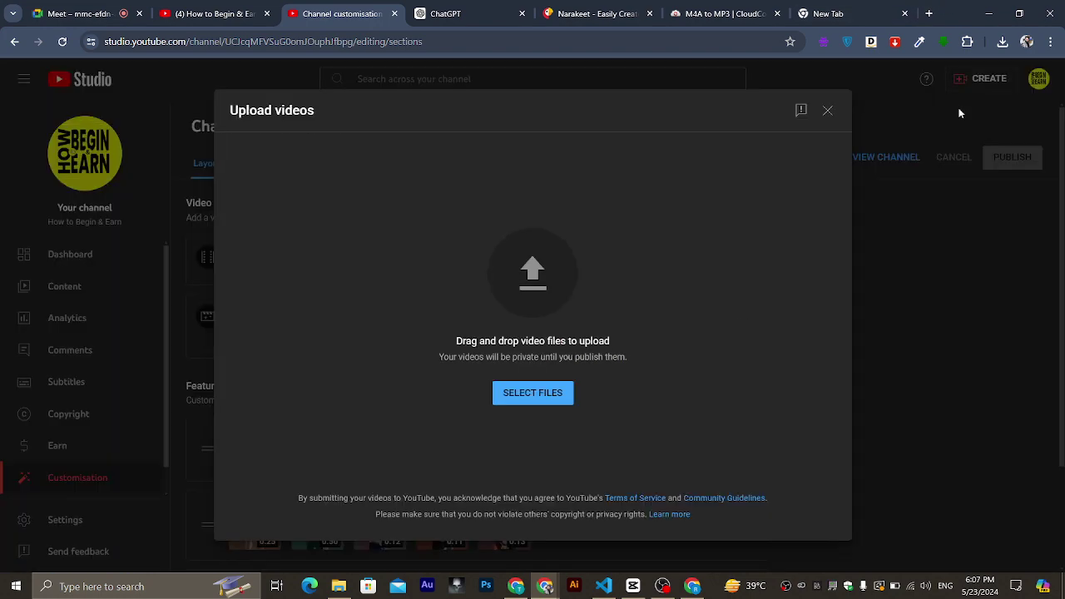
{"action": "left_click", "coordinate": [519, 394]}
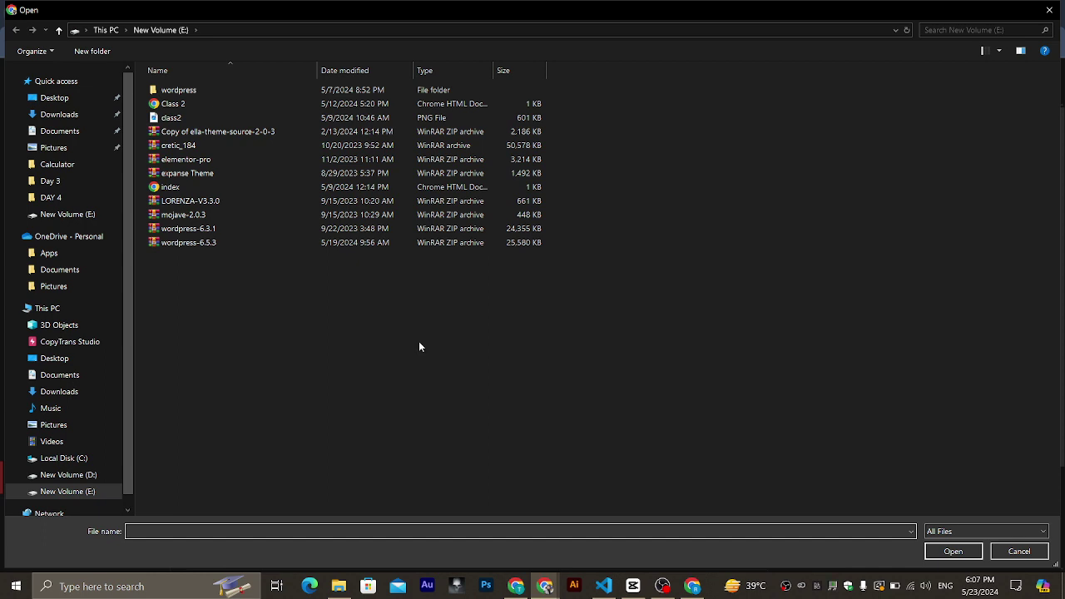
{"action": "left_click", "coordinate": [58, 114]}
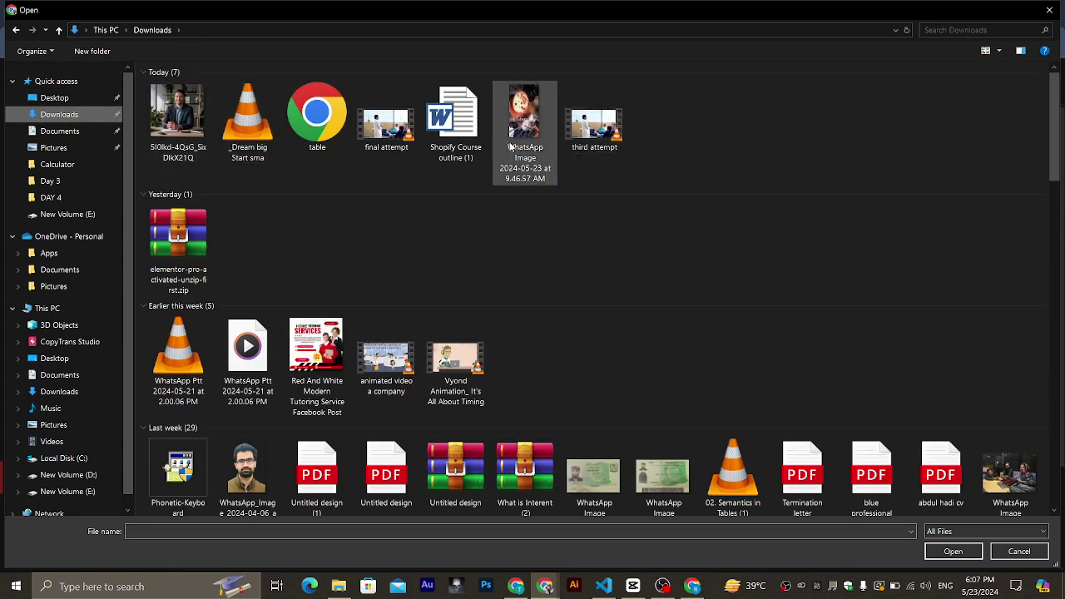
{"action": "double_click", "coordinate": [386, 351]}
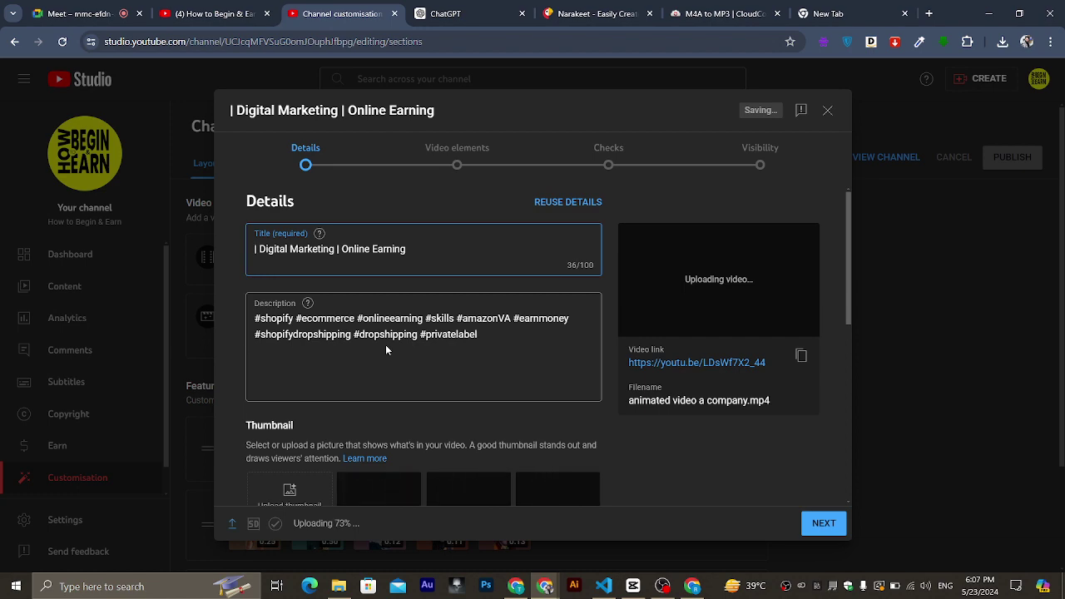
Expand the video's extra details to confirm the default tags were prefilled.
{"action": "scroll", "coordinate": [386, 349], "scroll_direction": "down", "scroll_amount": 3}
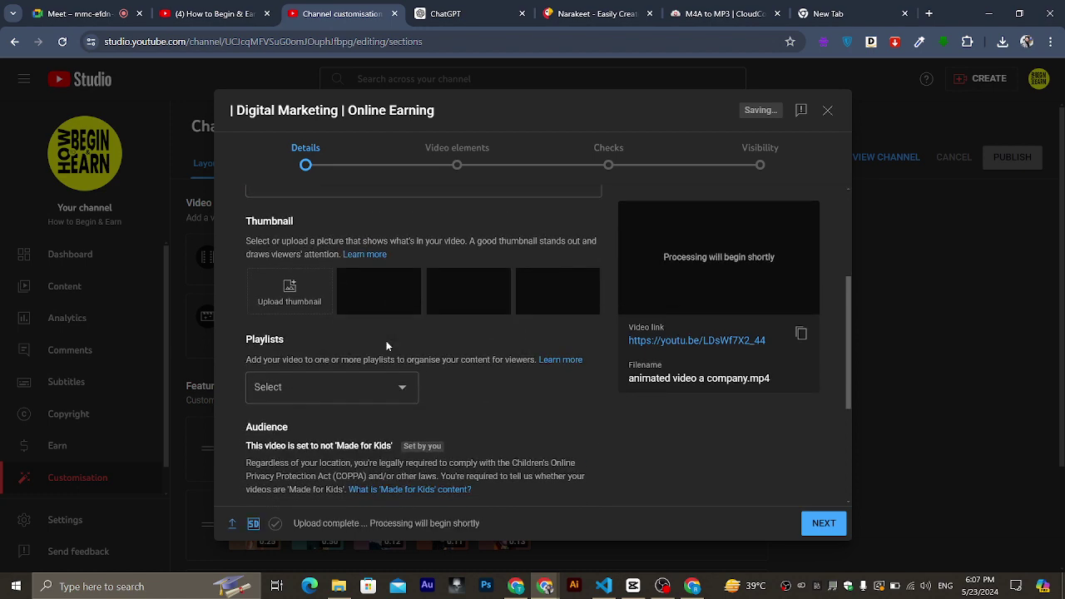
{"action": "scroll", "coordinate": [386, 346], "scroll_direction": "down", "scroll_amount": 3}
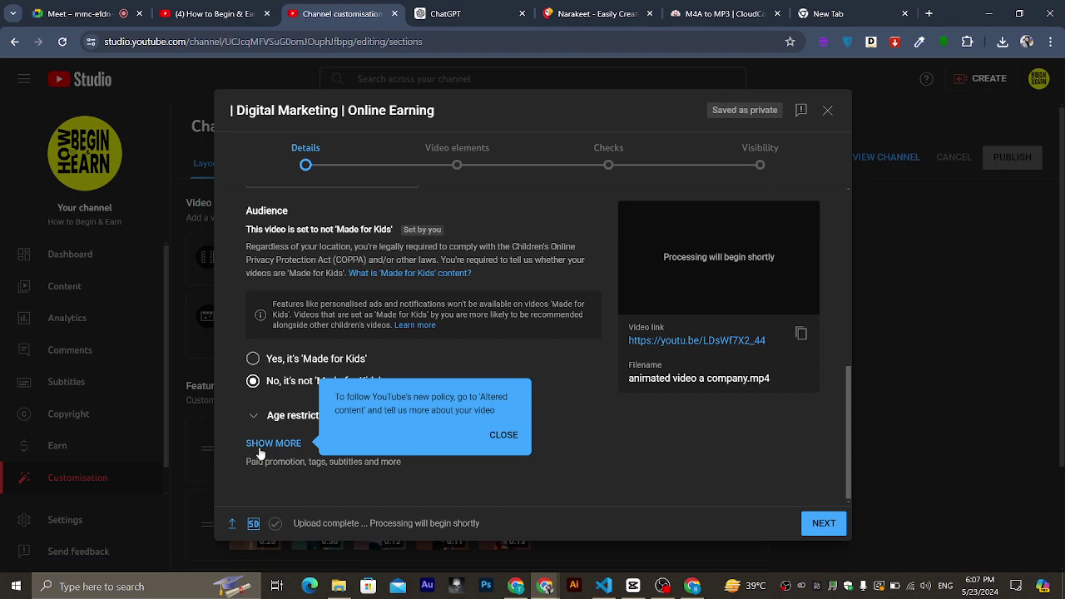
{"action": "left_click", "coordinate": [260, 444]}
{"action": "scroll", "coordinate": [261, 442], "scroll_direction": "down", "scroll_amount": 3}
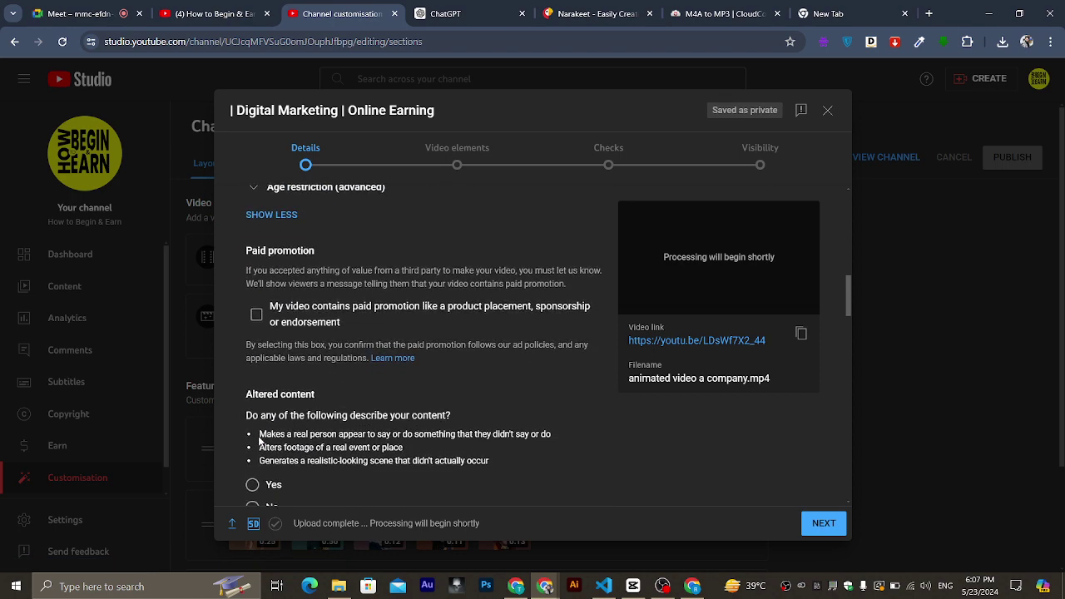
{"action": "scroll", "coordinate": [260, 442], "scroll_direction": "down", "scroll_amount": 10}
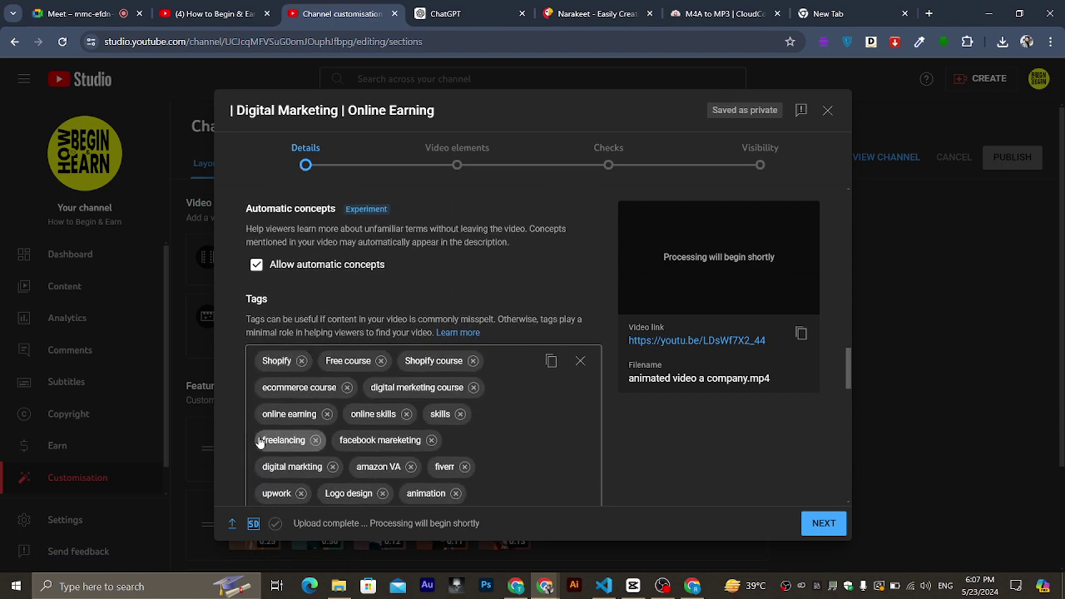
{"action": "scroll", "coordinate": [260, 444], "scroll_direction": "down", "scroll_amount": 4}
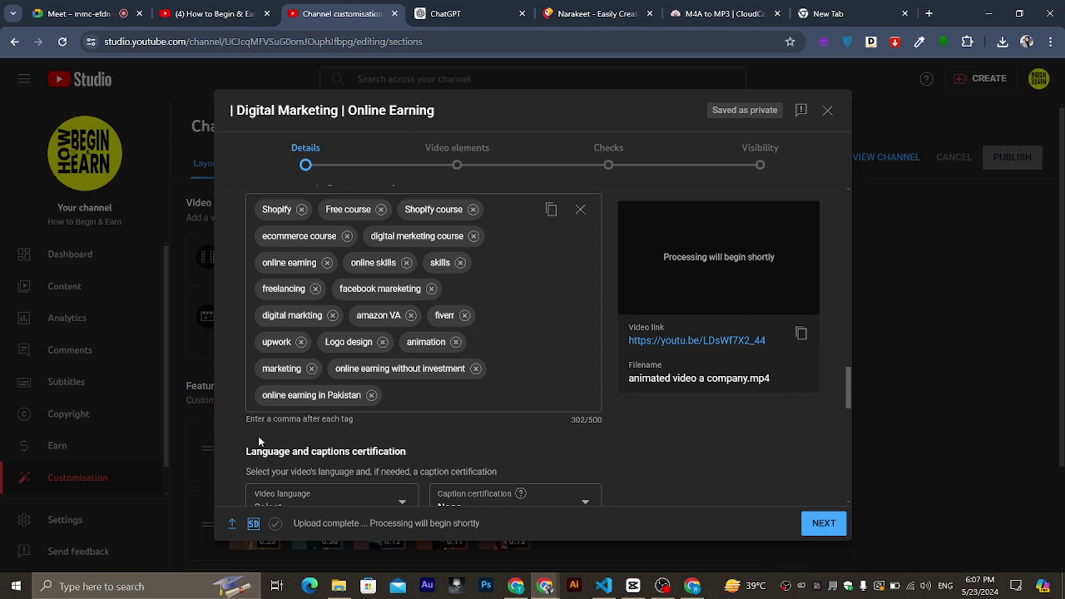
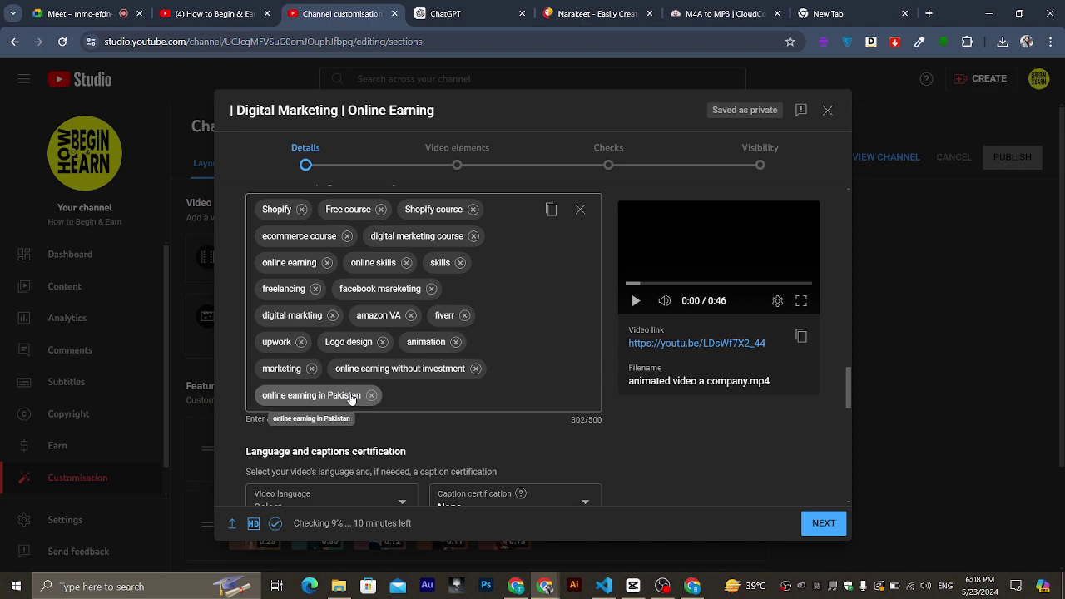
Review the title and hashtag description, dismissing the hashtag suggestions without changing anything.
{"action": "scroll", "coordinate": [350, 416], "scroll_direction": "up", "scroll_amount": 10}
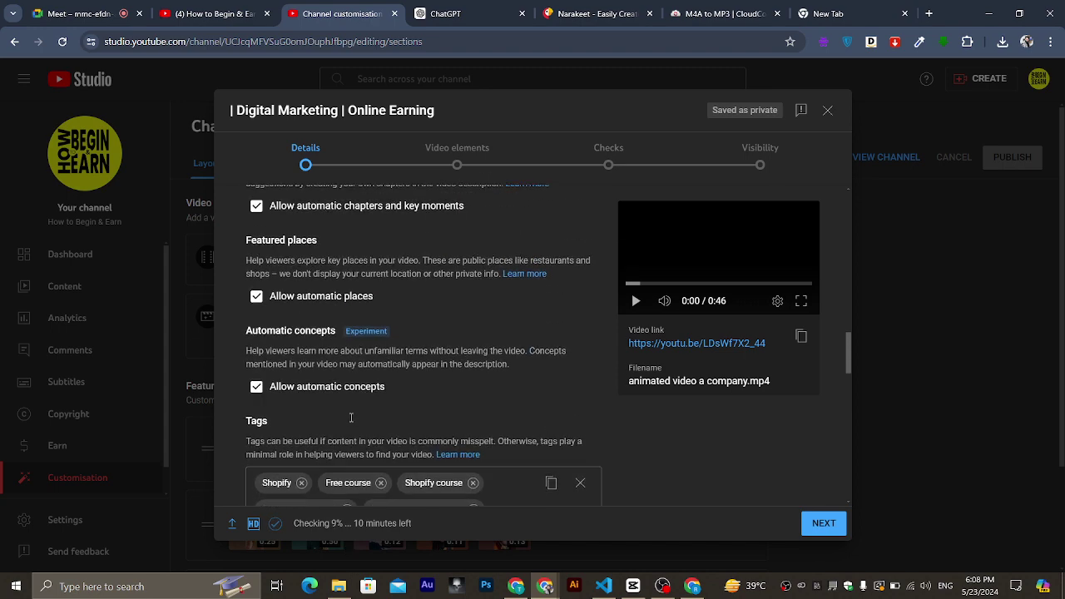
{"action": "scroll", "coordinate": [350, 416], "scroll_direction": "up", "scroll_amount": 8}
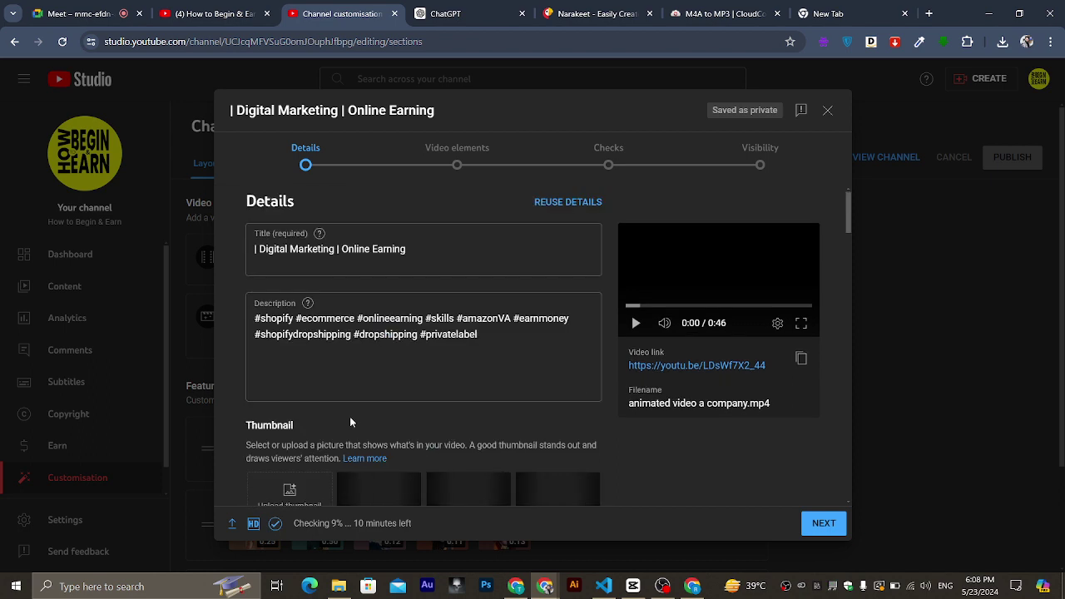
{"action": "left_click", "coordinate": [414, 265]}
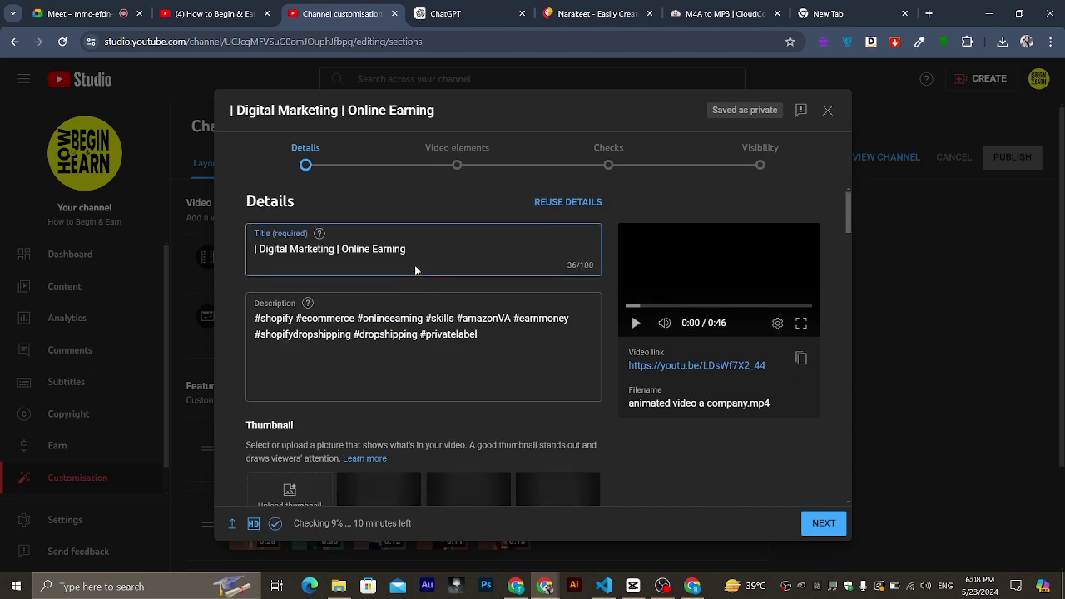
{"action": "left_click", "coordinate": [453, 349]}
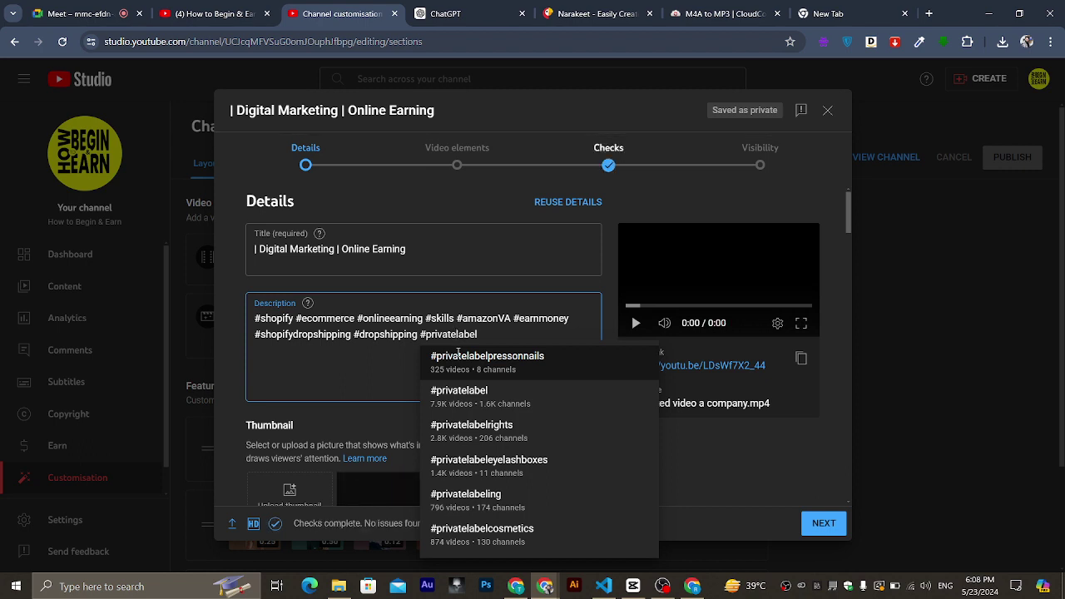
{"action": "left_click", "coordinate": [351, 365]}
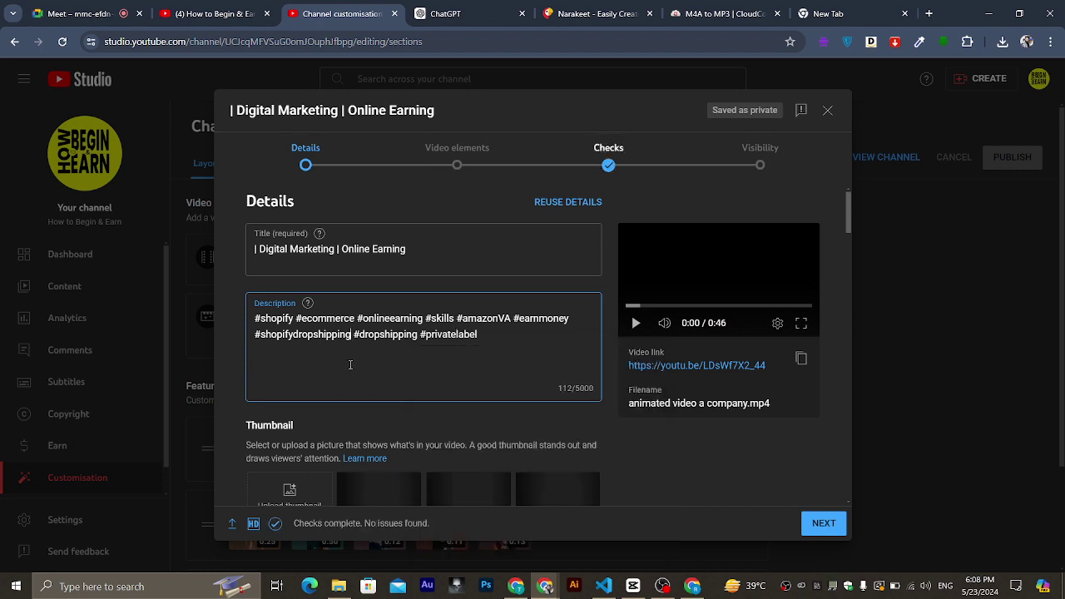
{"action": "left_click", "coordinate": [560, 419]}
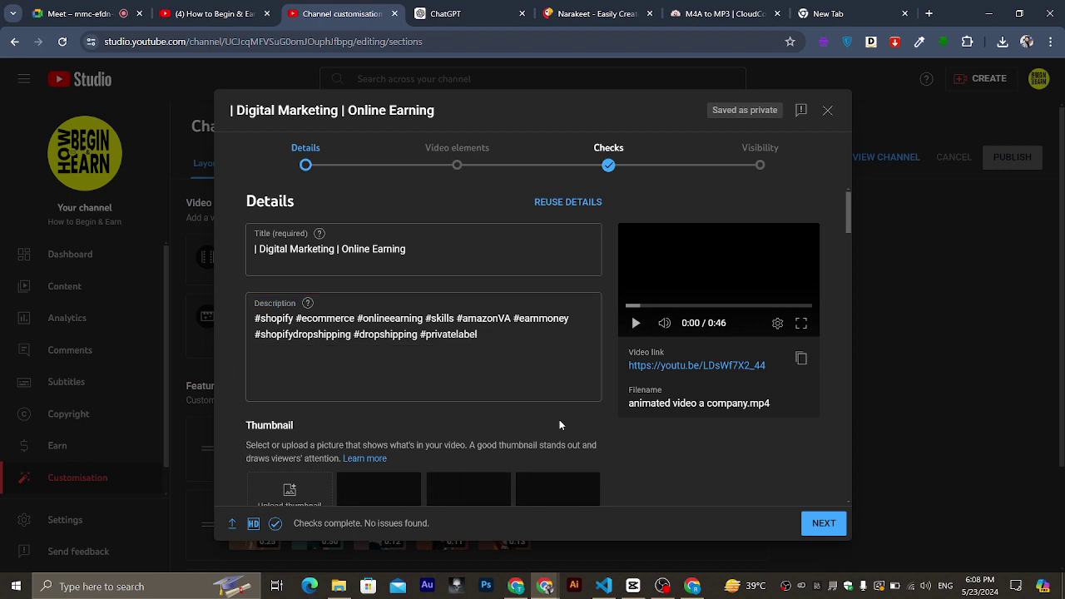
{"action": "scroll", "coordinate": [560, 423], "scroll_direction": "down", "scroll_amount": 2}
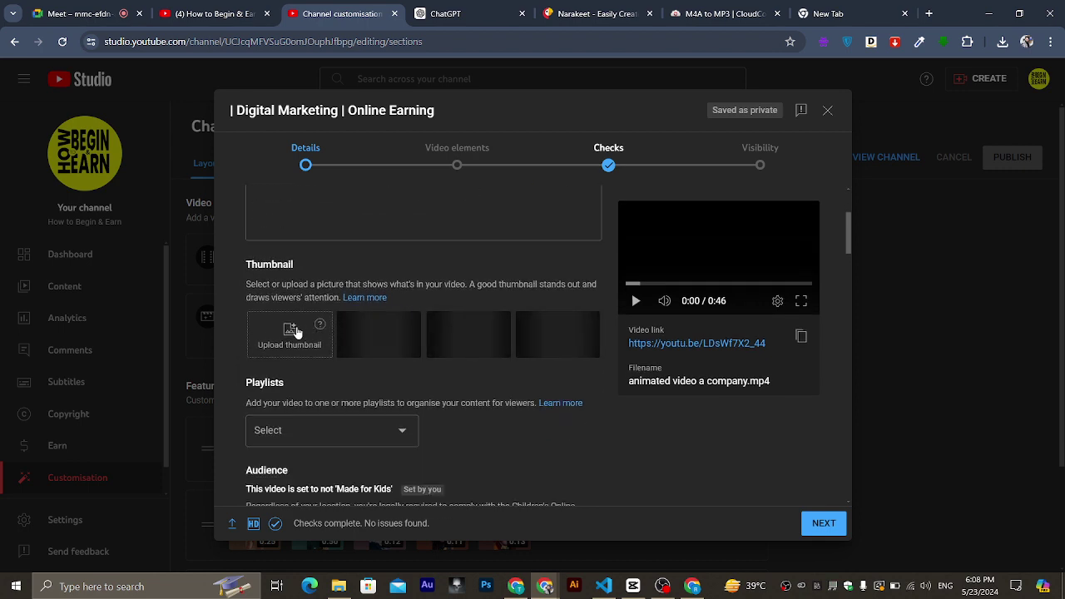
{"action": "scroll", "coordinate": [333, 342], "scroll_direction": "up", "scroll_amount": 2}
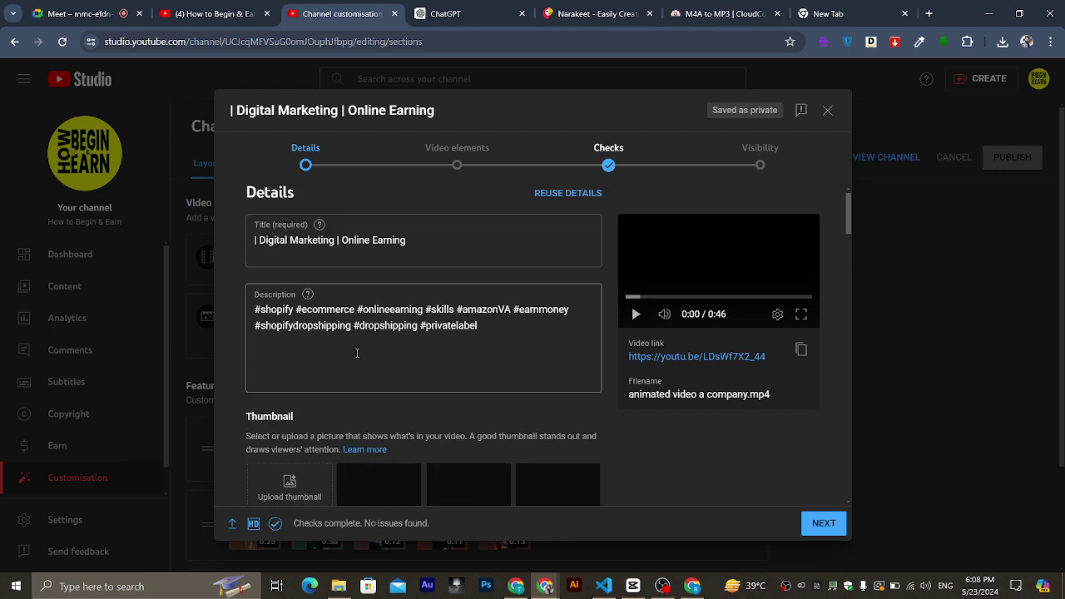
{"action": "left_click", "coordinate": [357, 353]}
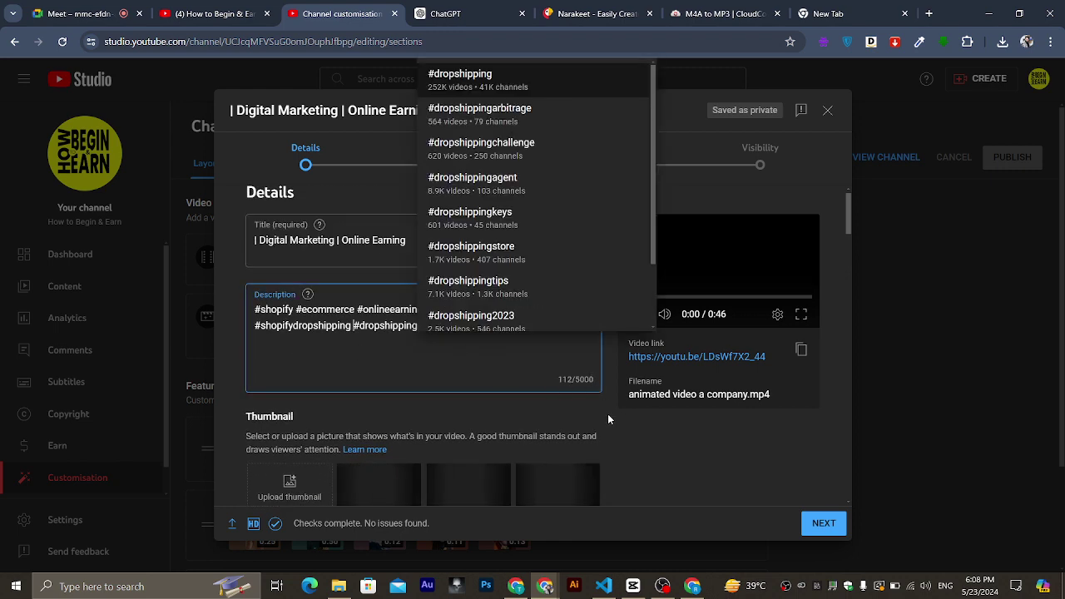
{"action": "left_click", "coordinate": [583, 403]}
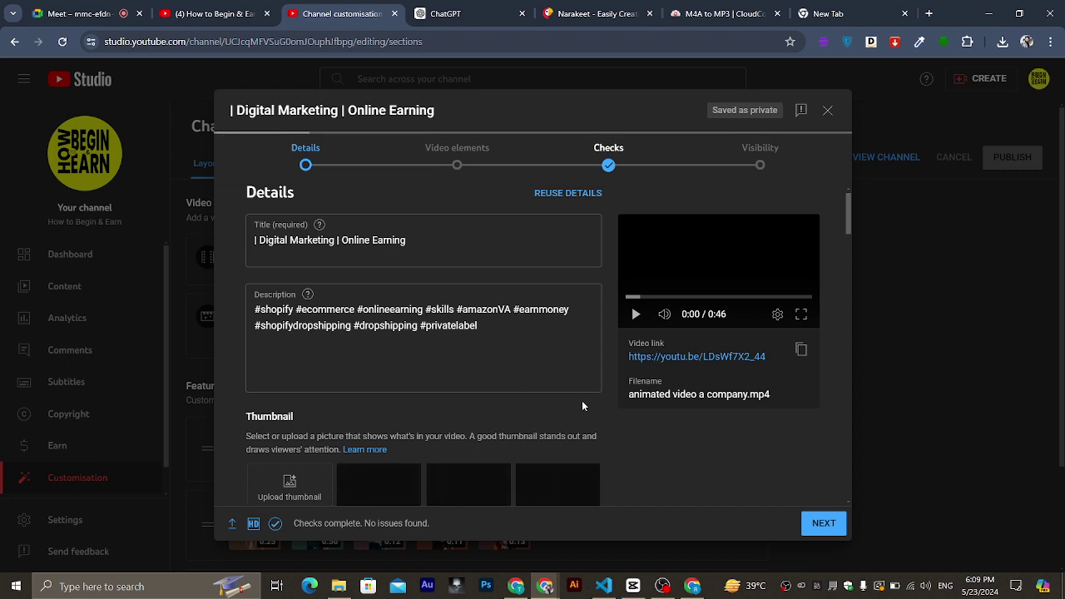
Try adding the video to the Shopify E-Commerce full course playlist, then remove it again.
{"action": "scroll", "coordinate": [583, 405], "scroll_direction": "down", "scroll_amount": 2}
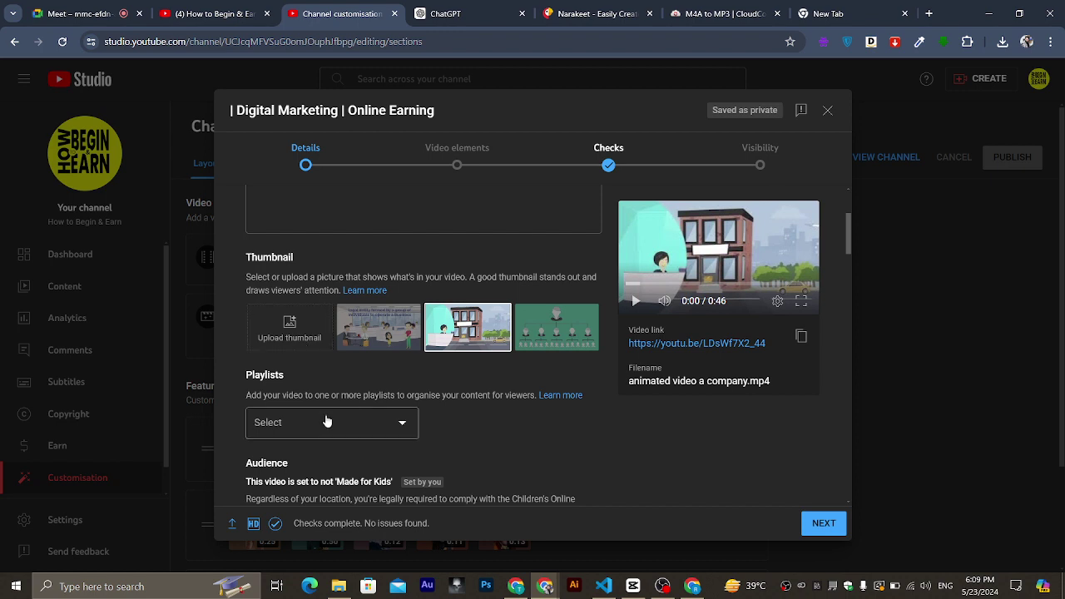
{"action": "scroll", "coordinate": [328, 422], "scroll_direction": "down", "scroll_amount": 1}
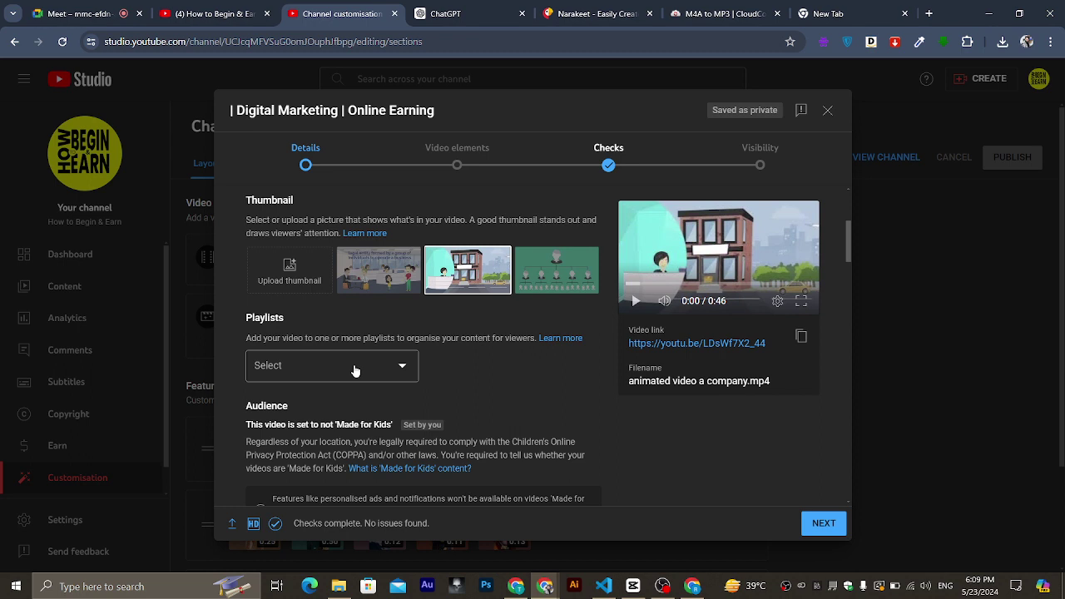
{"action": "left_click", "coordinate": [356, 370]}
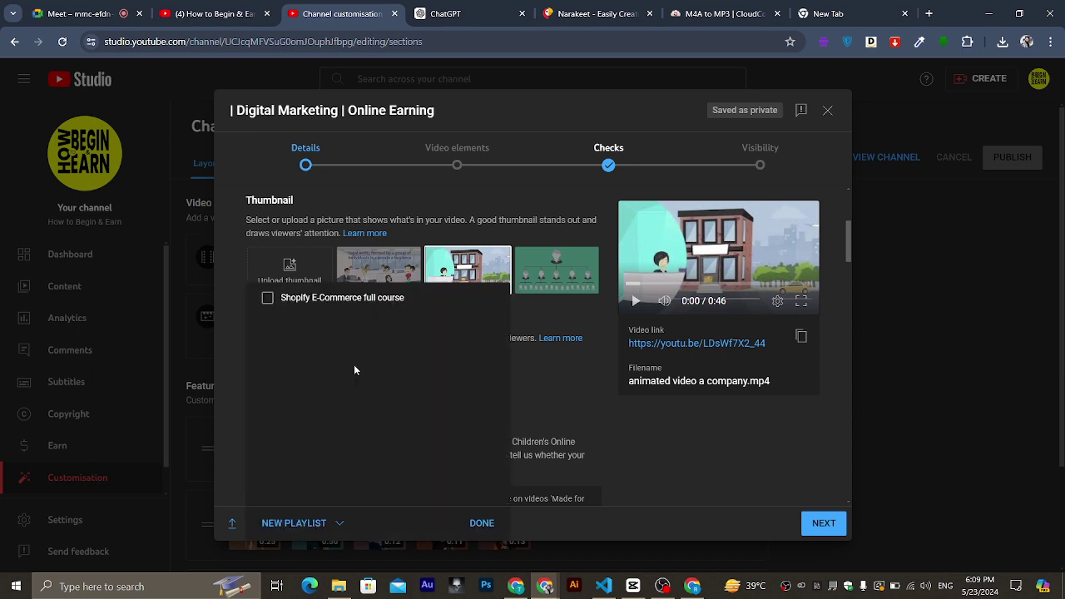
{"action": "left_click", "coordinate": [267, 298]}
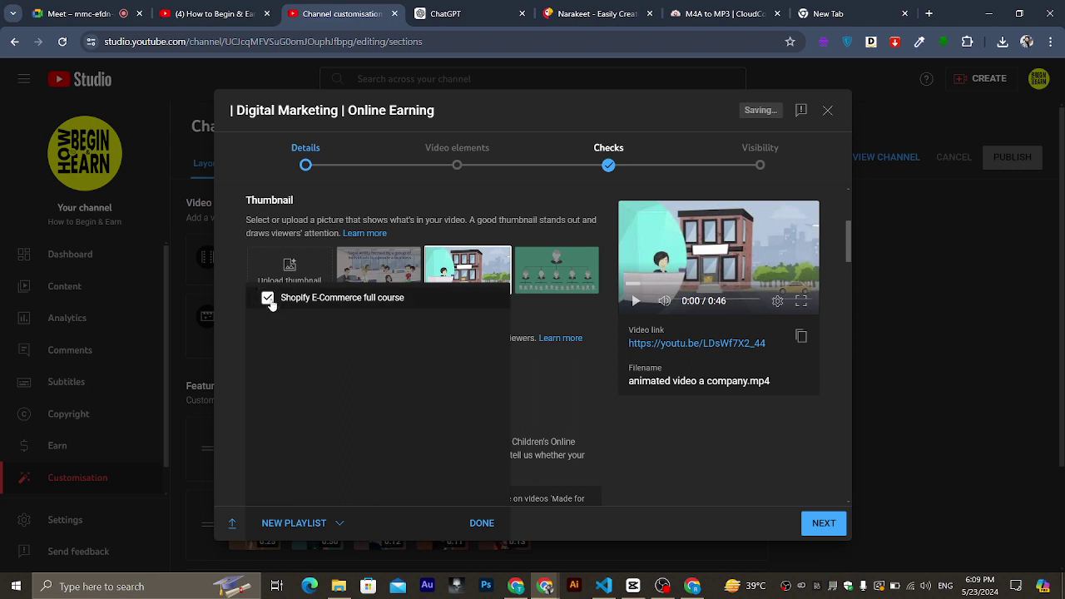
{"action": "left_click", "coordinate": [317, 527]}
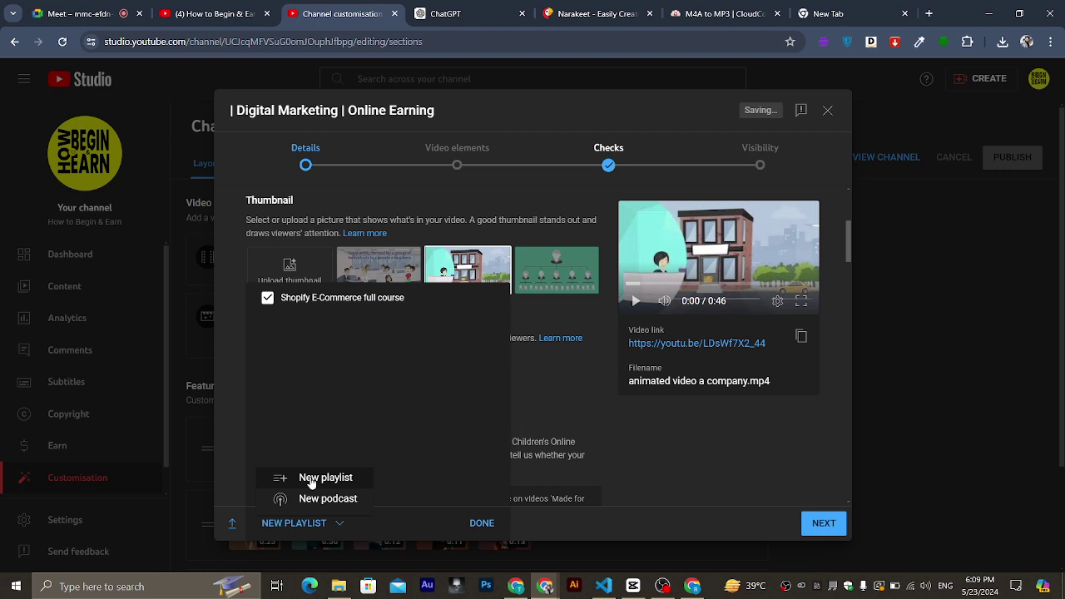
{"action": "left_click", "coordinate": [549, 403]}
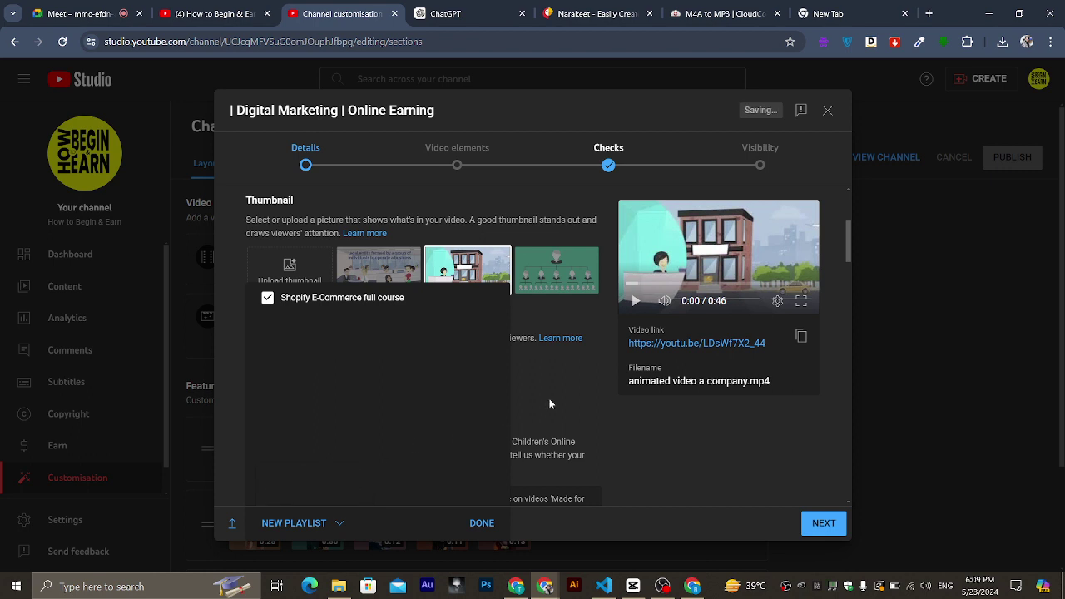
{"action": "left_click", "coordinate": [268, 298]}
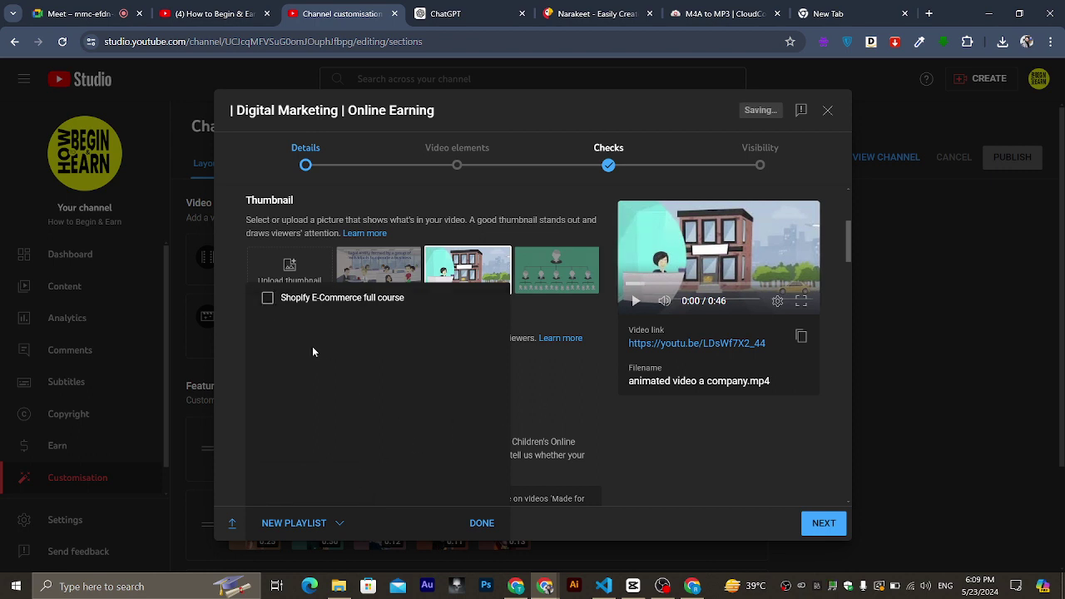
{"action": "left_click", "coordinate": [482, 522]}
{"action": "scroll", "coordinate": [427, 469], "scroll_direction": "down", "scroll_amount": 2}
{"action": "scroll", "coordinate": [427, 468], "scroll_direction": "down", "scroll_amount": 1}
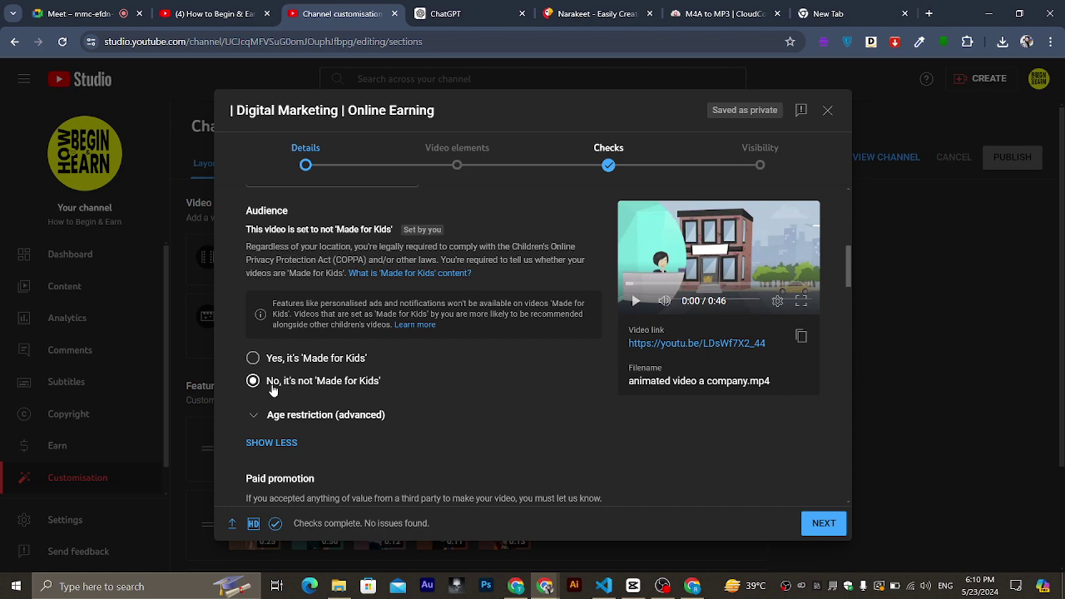
Expand the age-restriction options and leave them unrestricted, then hide the extra advanced settings.
{"action": "scroll", "coordinate": [273, 390], "scroll_direction": "down", "scroll_amount": 2}
{"action": "scroll", "coordinate": [304, 344], "scroll_direction": "down", "scroll_amount": 1}
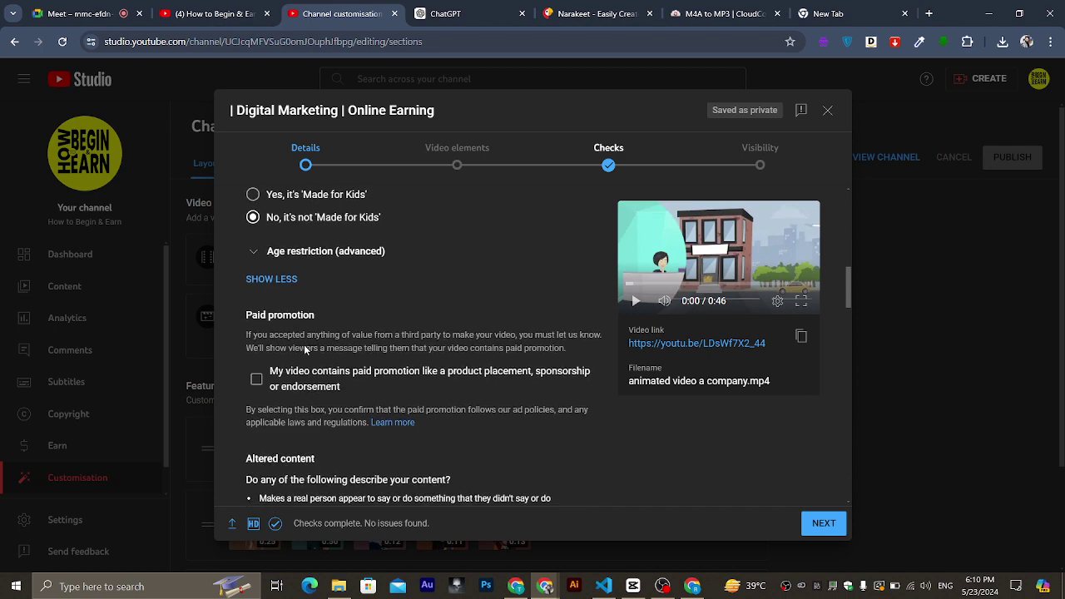
{"action": "left_click", "coordinate": [255, 255]}
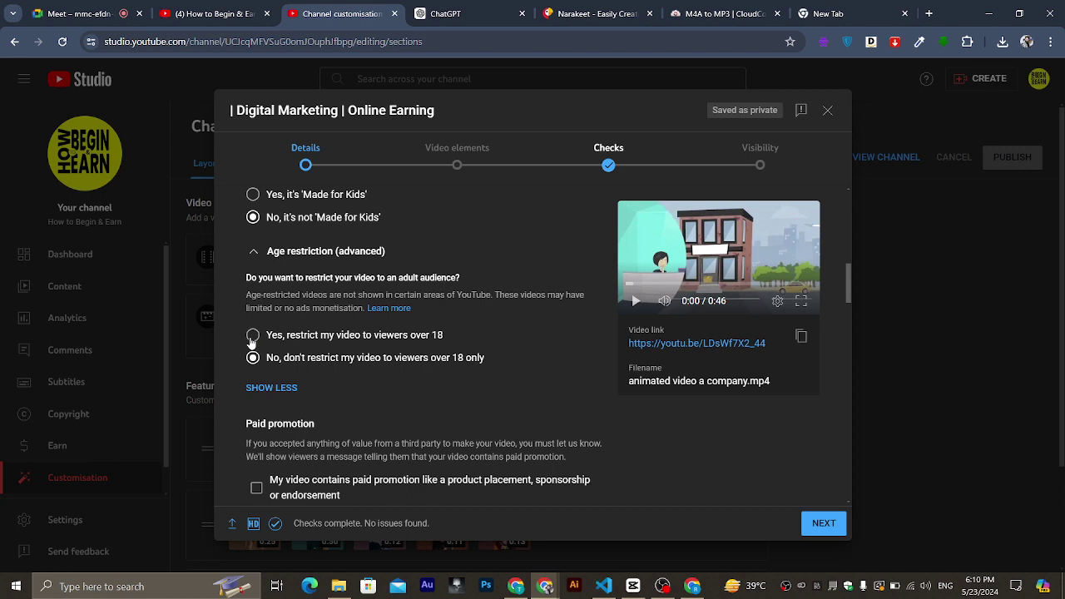
{"action": "left_click", "coordinate": [253, 252]}
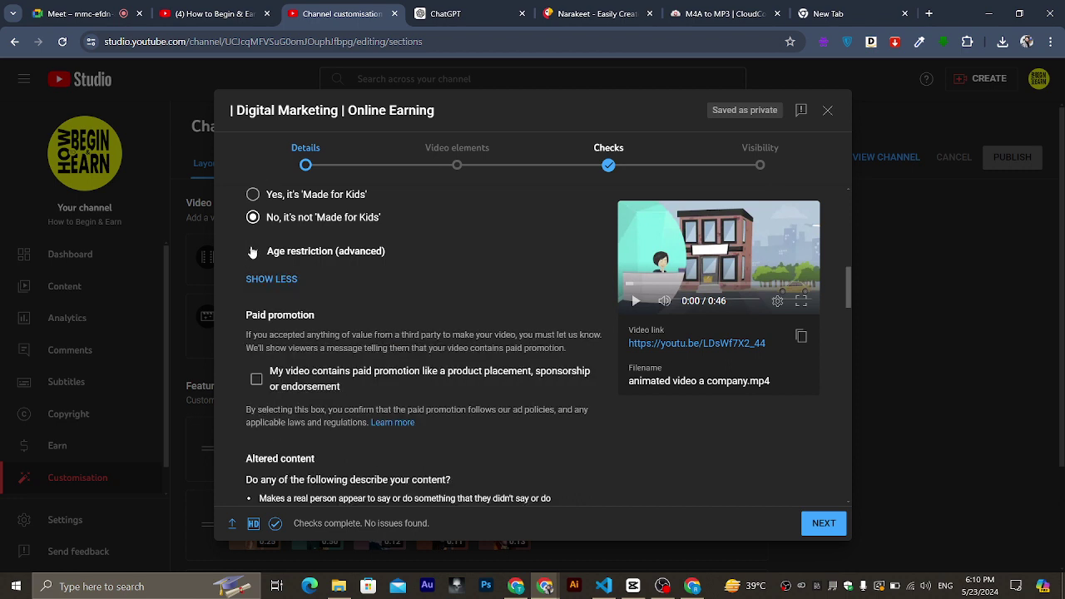
{"action": "left_click", "coordinate": [253, 251]}
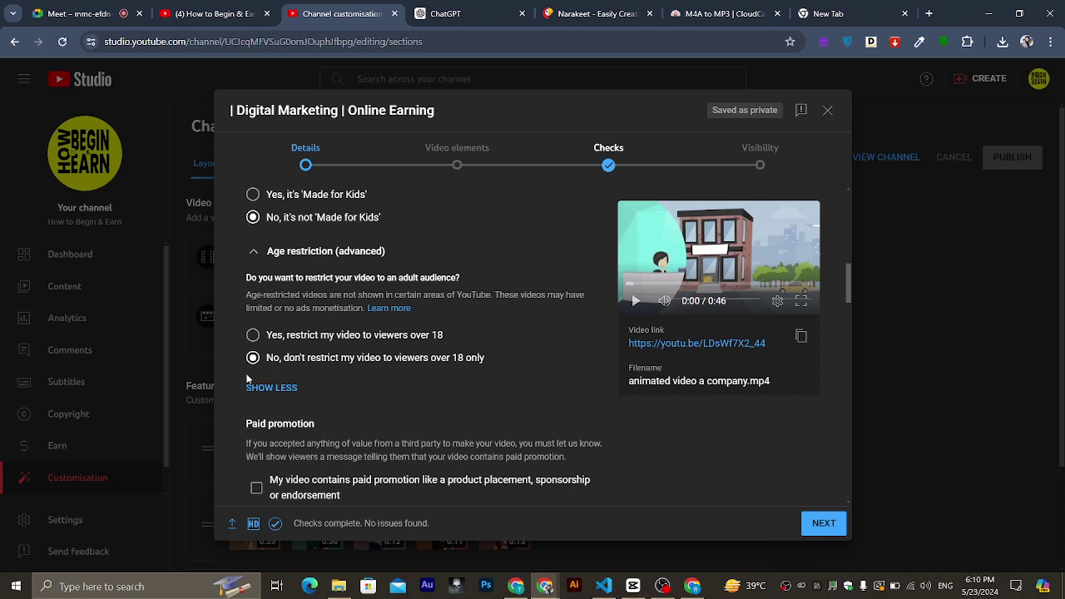
{"action": "left_click", "coordinate": [260, 398]}
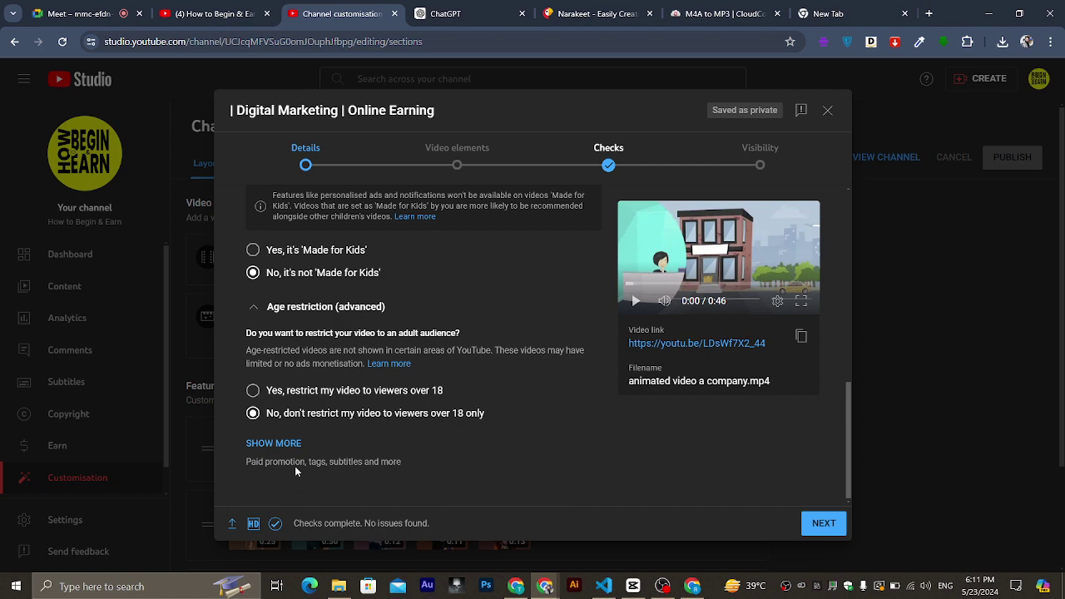
{"action": "left_click", "coordinate": [274, 443]}
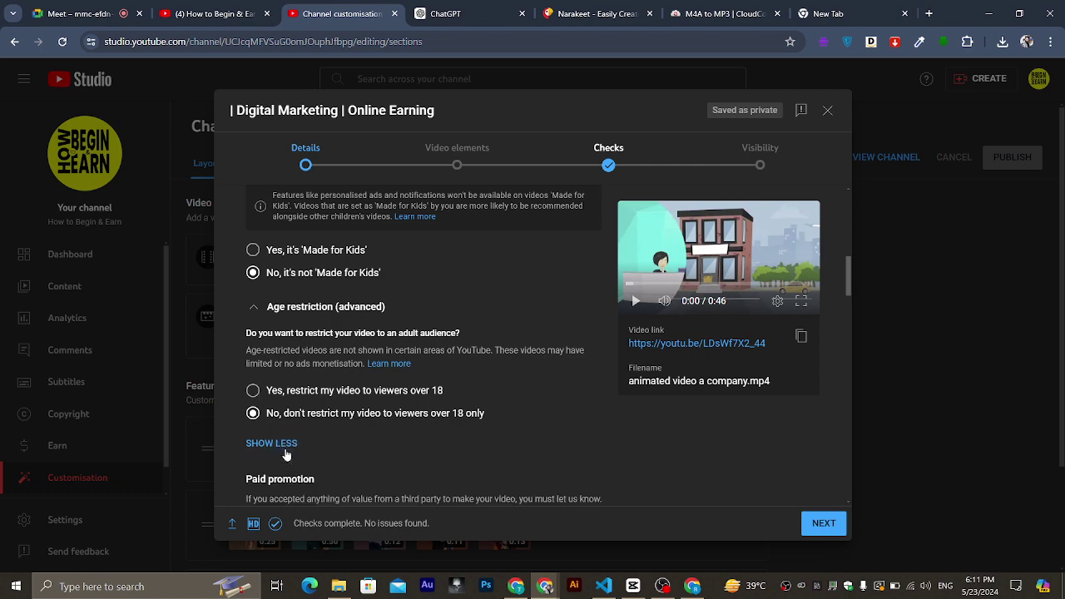
{"action": "scroll", "coordinate": [284, 448], "scroll_direction": "down", "scroll_amount": 5}
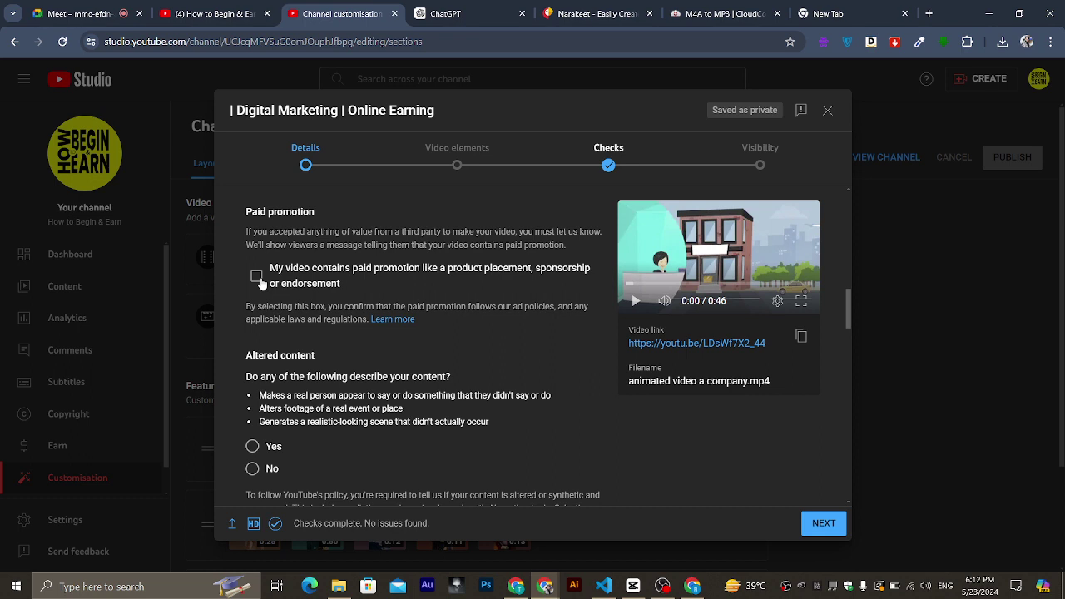
{"action": "scroll", "coordinate": [423, 423], "scroll_direction": "down", "scroll_amount": 1}
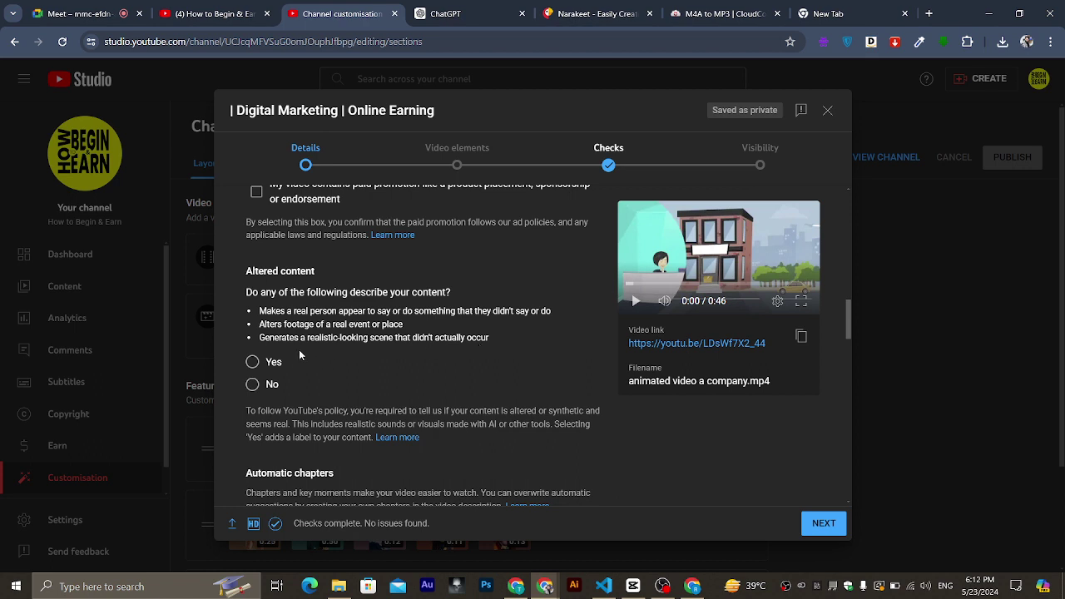
{"action": "scroll", "coordinate": [299, 349], "scroll_direction": "down", "scroll_amount": 2}
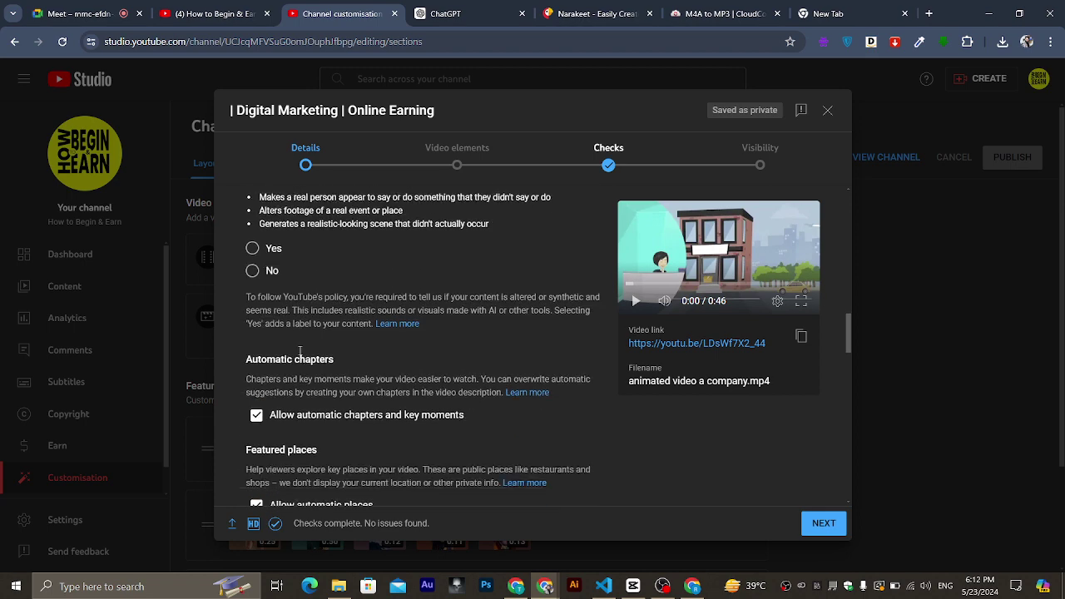
{"action": "scroll", "coordinate": [299, 354], "scroll_direction": "down", "scroll_amount": 2}
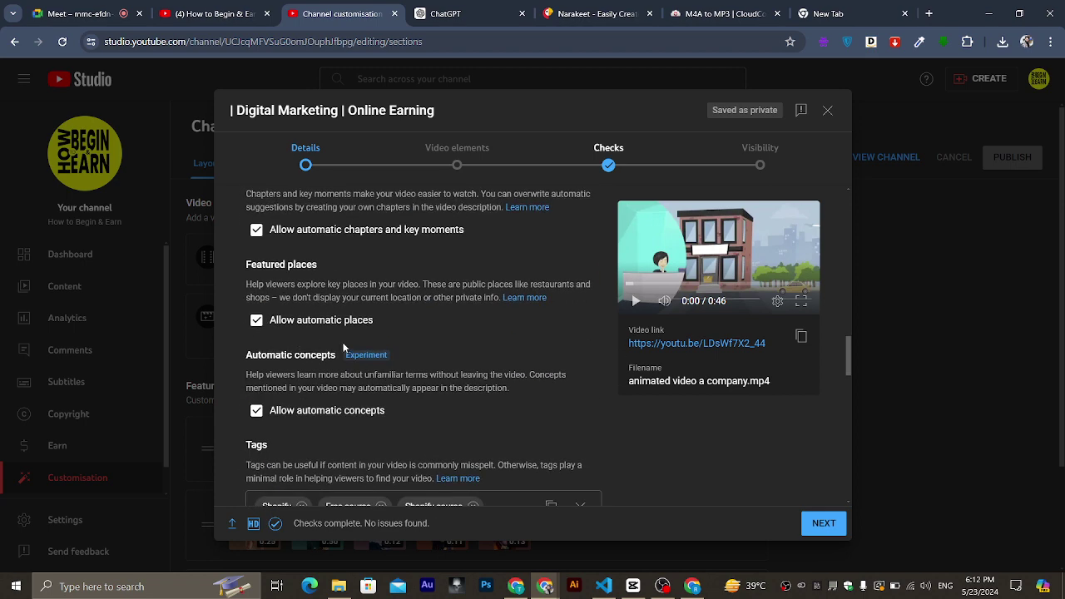
{"action": "scroll", "coordinate": [344, 348], "scroll_direction": "down", "scroll_amount": 1}
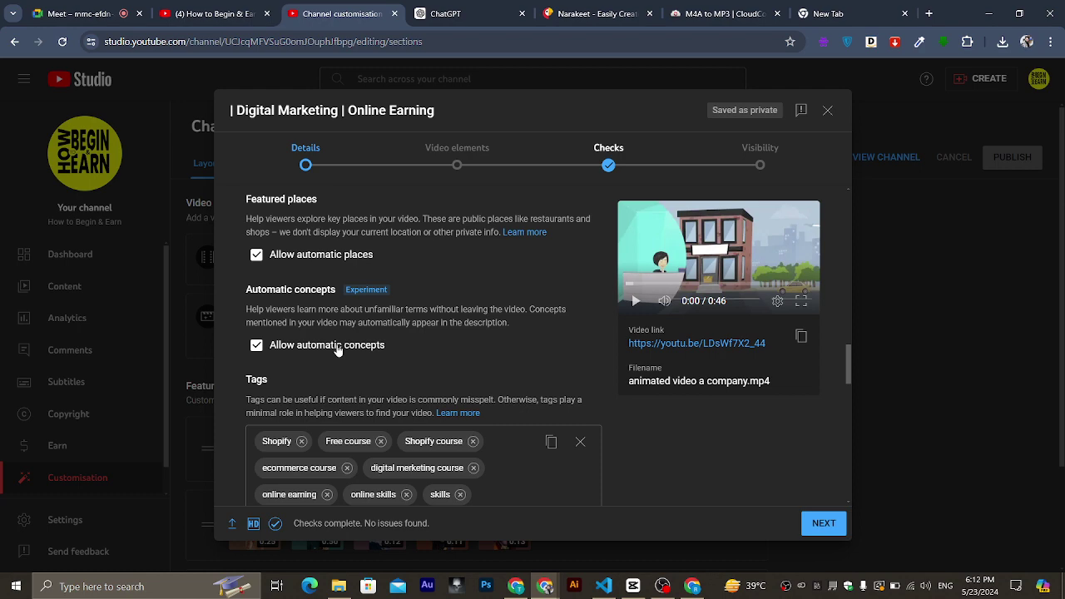
{"action": "scroll", "coordinate": [337, 350], "scroll_direction": "down", "scroll_amount": 4}
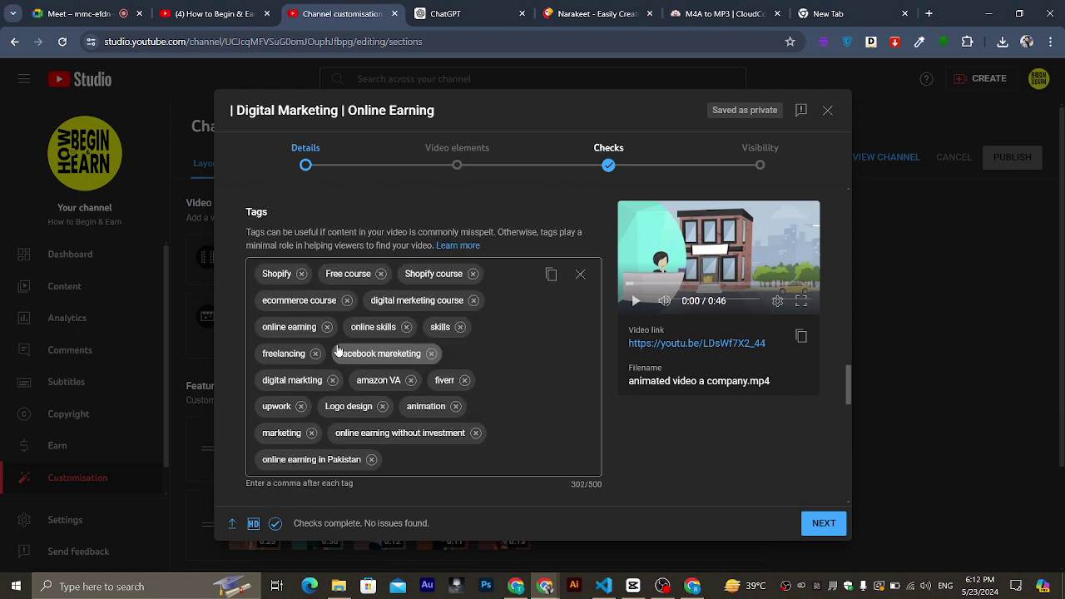
{"action": "scroll", "coordinate": [337, 350], "scroll_direction": "up", "scroll_amount": 1}
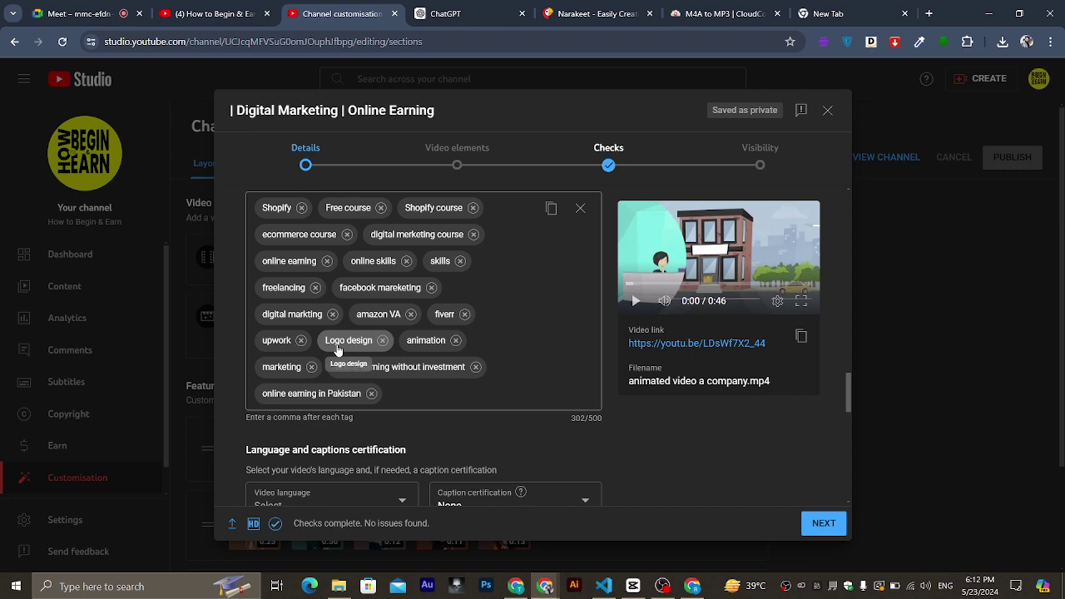
{"action": "scroll", "coordinate": [337, 350], "scroll_direction": "down", "scroll_amount": 2}
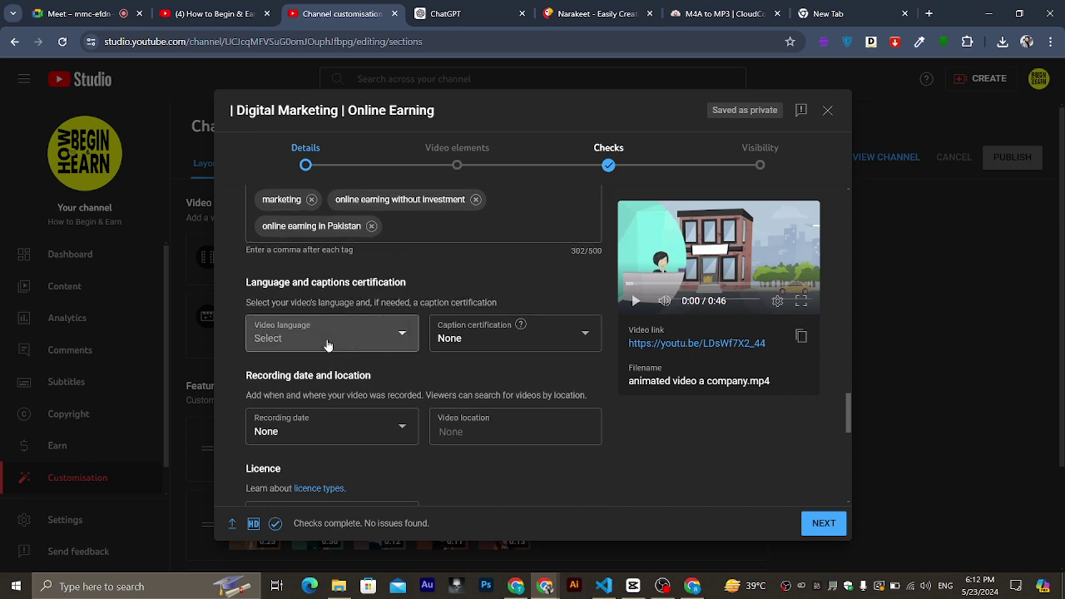
{"action": "left_click", "coordinate": [329, 338]}
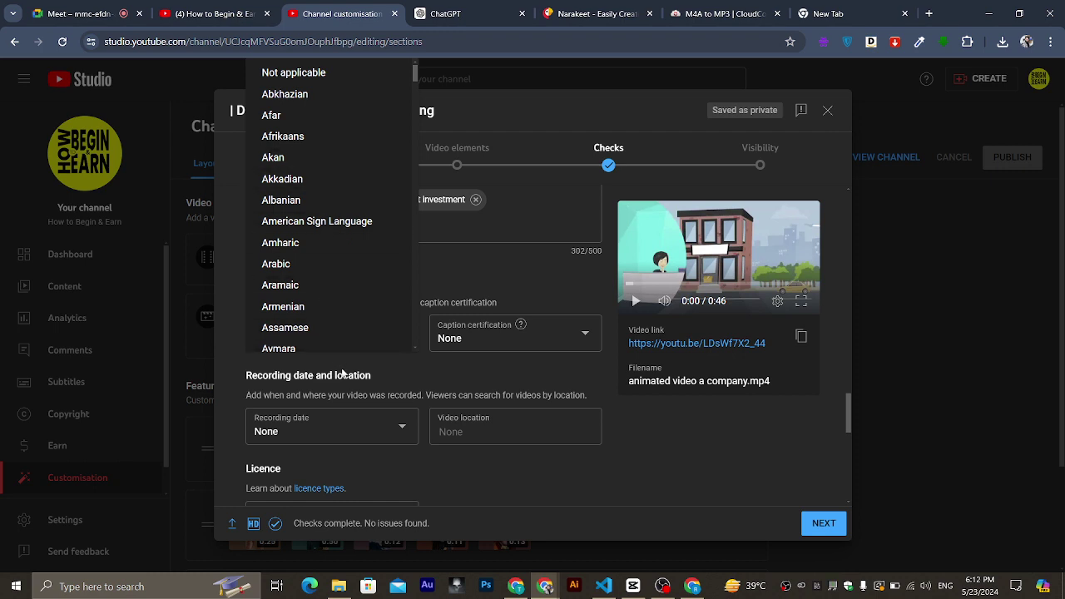
{"action": "left_click", "coordinate": [342, 372]}
{"action": "scroll", "coordinate": [405, 492], "scroll_direction": "down", "scroll_amount": 1}
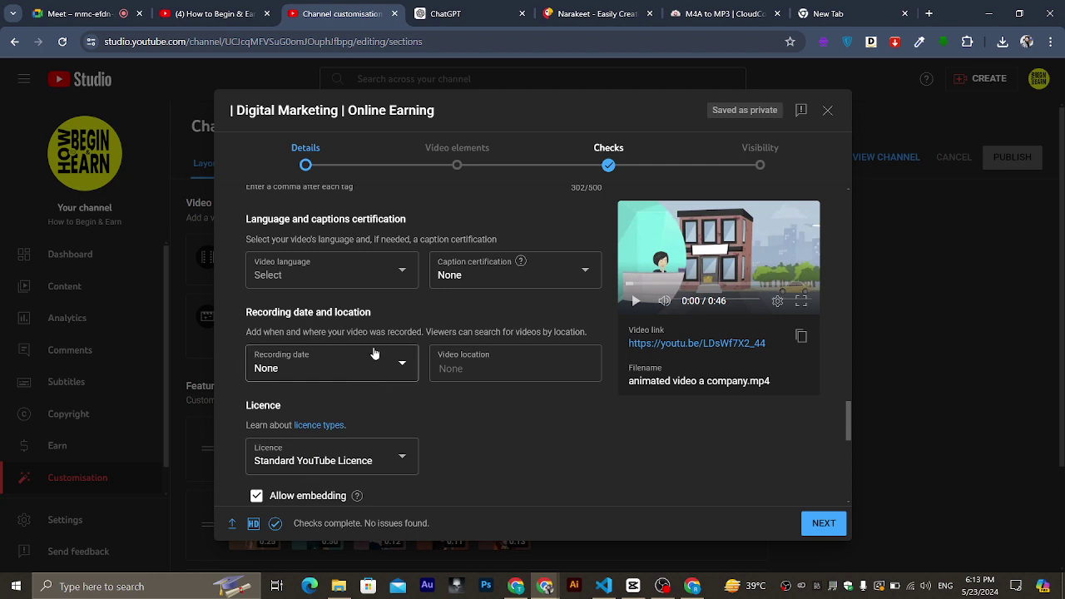
{"action": "left_click", "coordinate": [577, 362]}
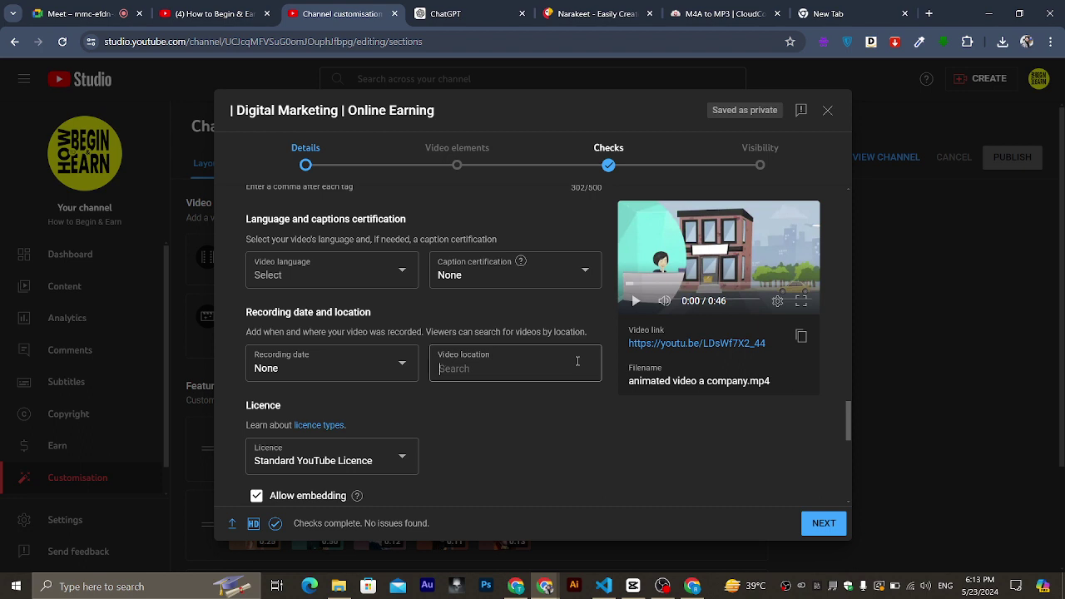
{"action": "scroll", "coordinate": [577, 361], "scroll_direction": "down", "scroll_amount": 1}
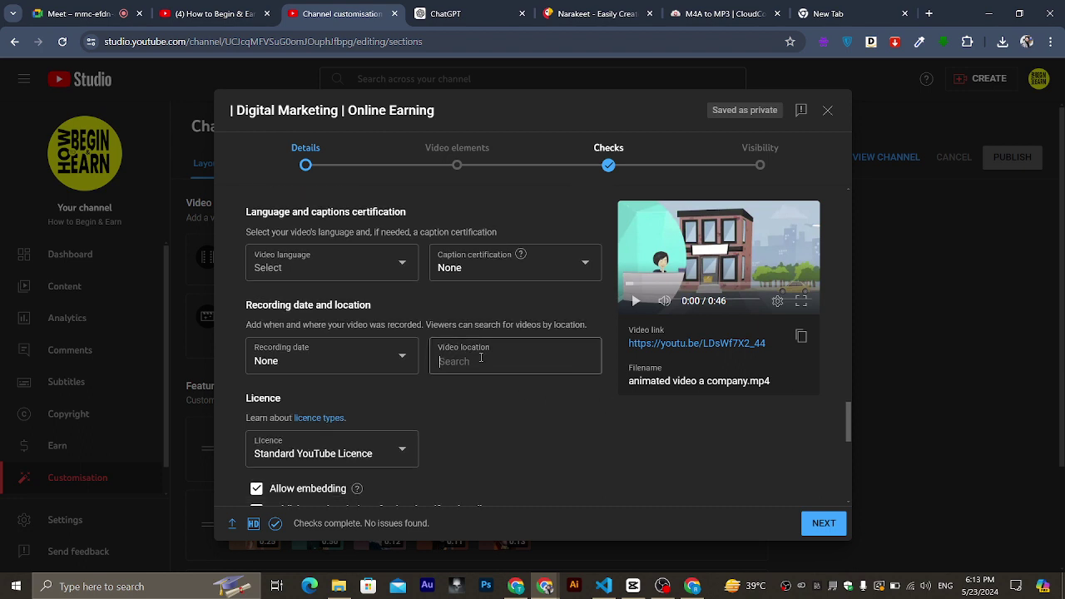
{"action": "scroll", "coordinate": [552, 445], "scroll_direction": "down", "scroll_amount": 2}
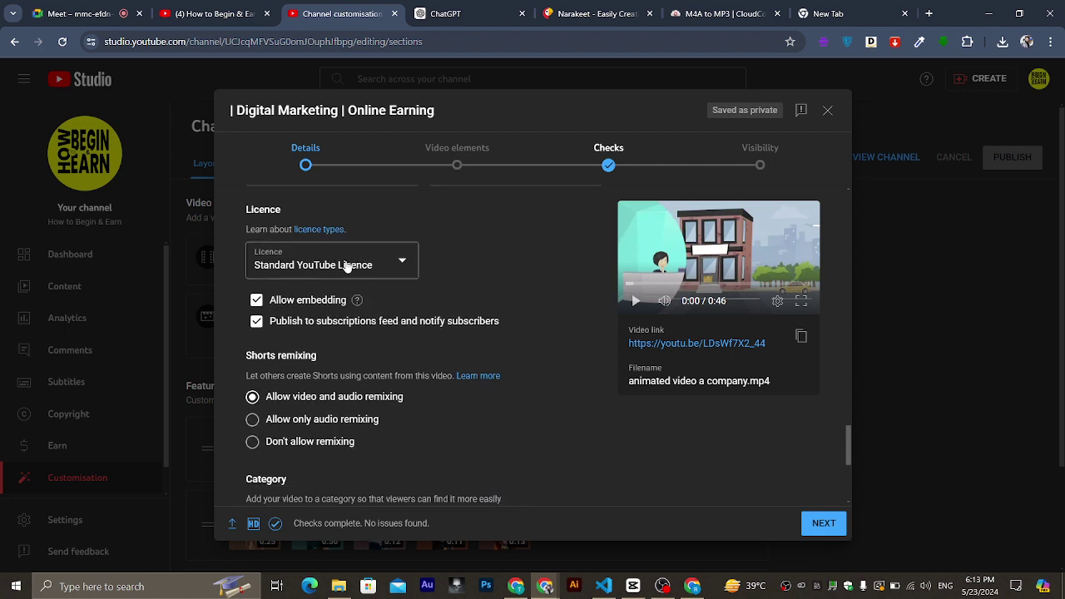
{"action": "left_click", "coordinate": [347, 264]}
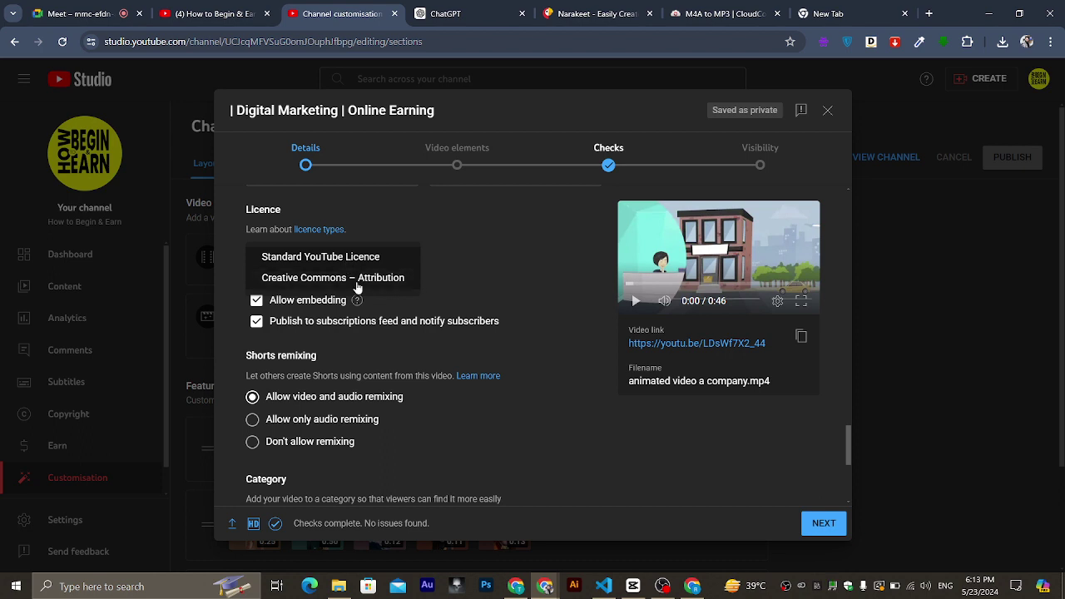
{"action": "left_click", "coordinate": [445, 263]}
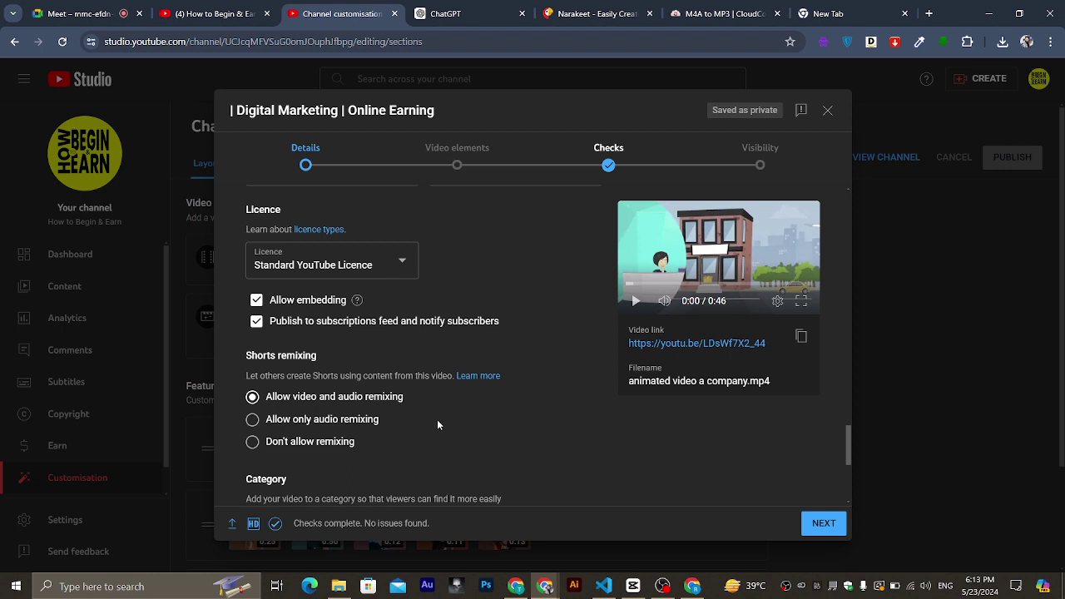
{"action": "scroll", "coordinate": [437, 419], "scroll_direction": "down", "scroll_amount": 1}
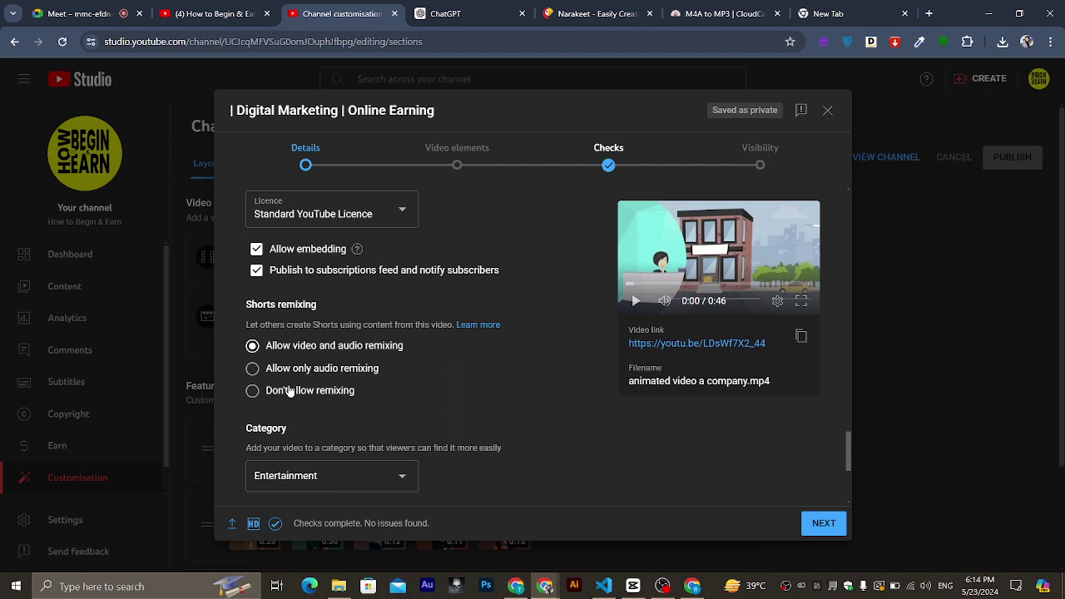
Set remixing to 'Don't allow remixing' so the video can't be used in Shorts.
{"action": "left_click", "coordinate": [290, 392]}
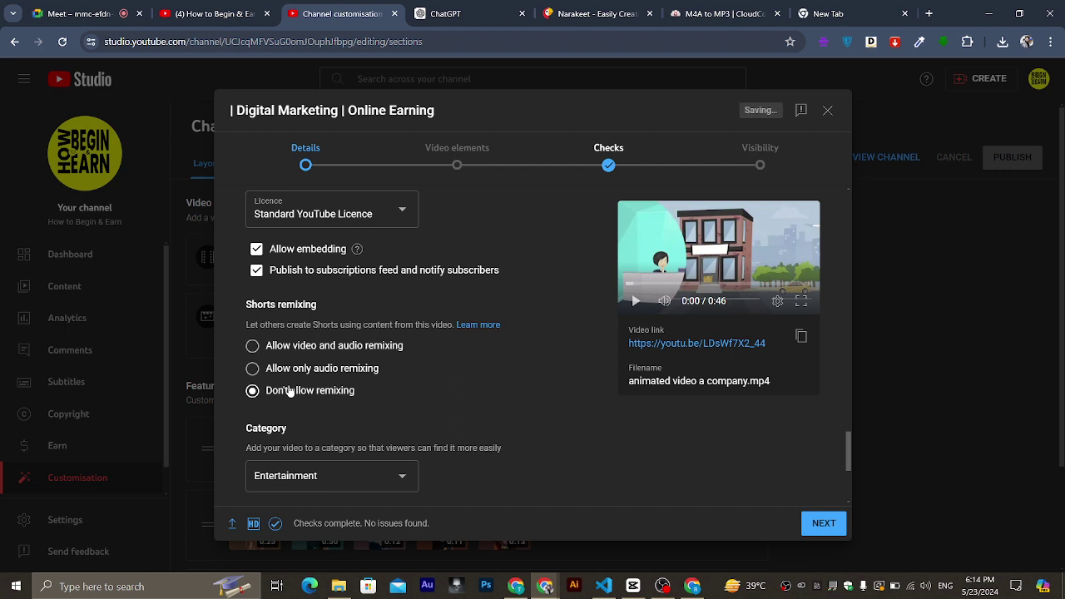
{"action": "scroll", "coordinate": [289, 392], "scroll_direction": "down", "scroll_amount": 3}
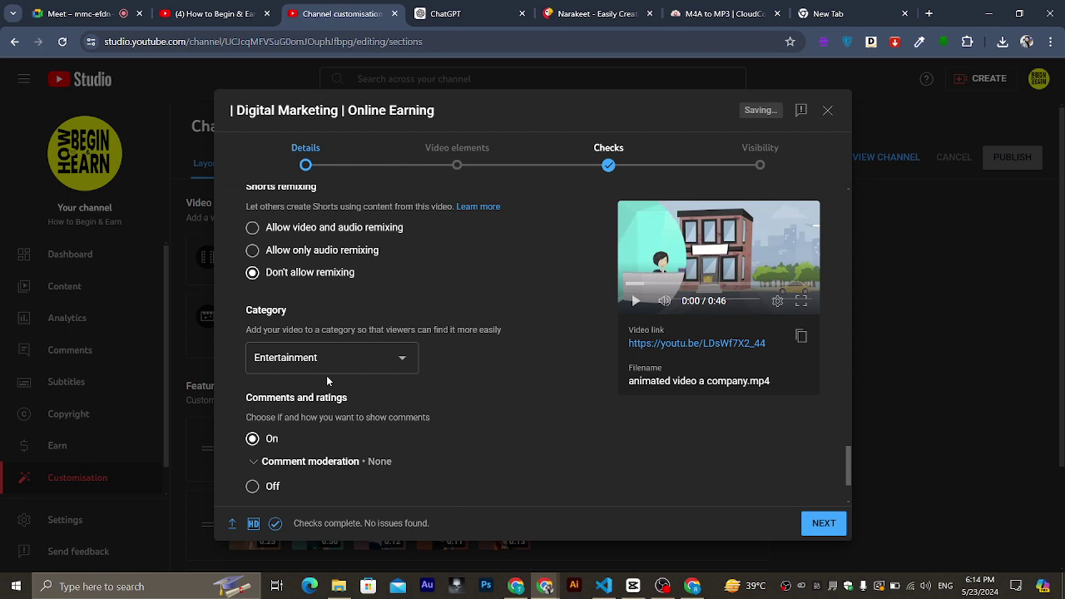
{"action": "scroll", "coordinate": [327, 379], "scroll_direction": "down", "scroll_amount": 2}
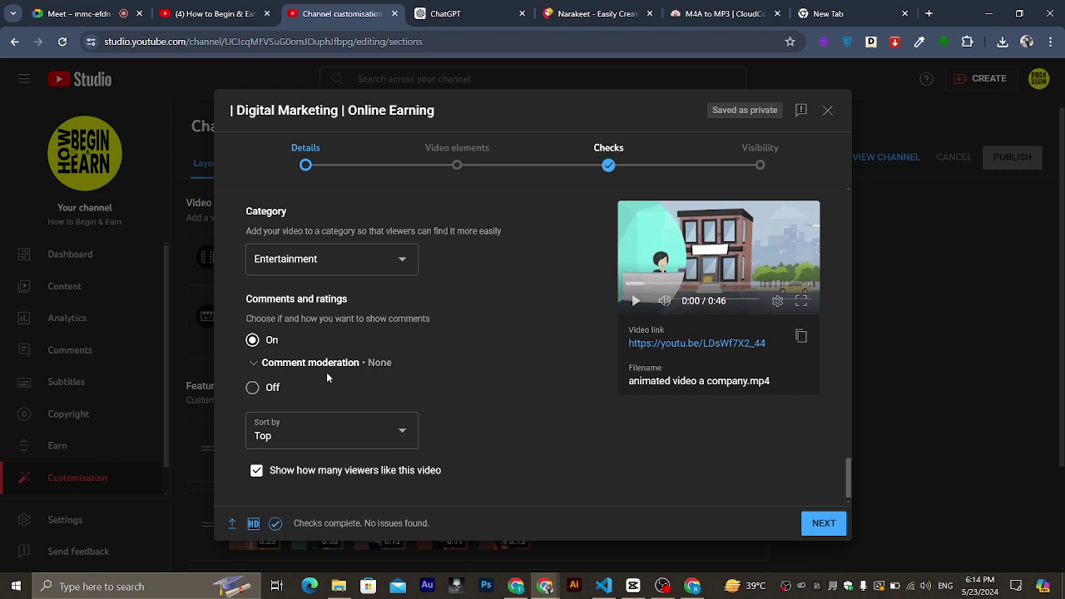
Leave comment moderation at None and set the comment sort order to Top.
{"action": "left_click", "coordinate": [258, 366]}
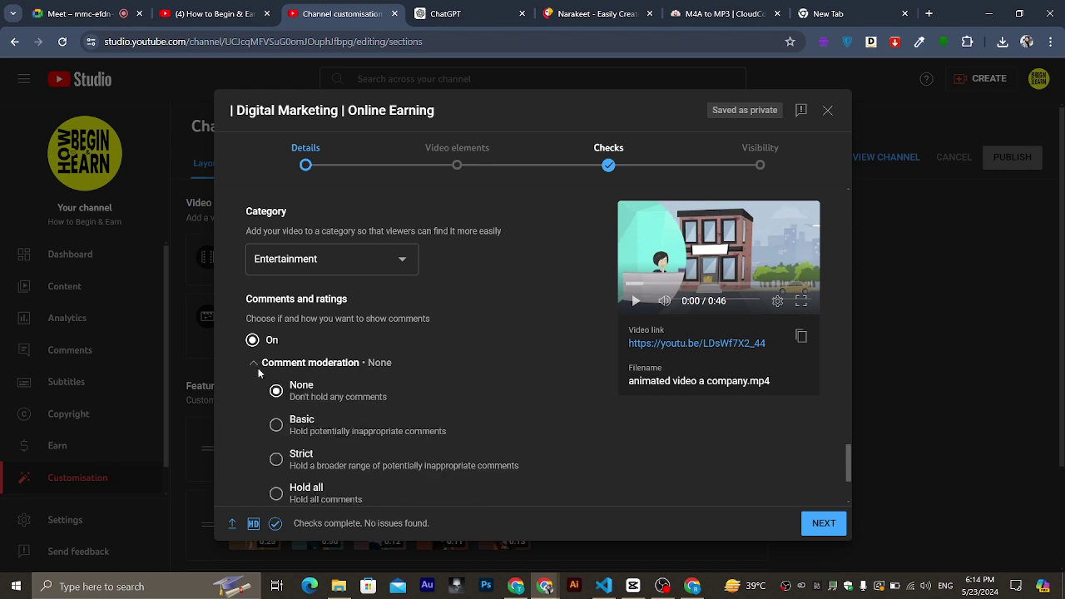
{"action": "scroll", "coordinate": [295, 422], "scroll_direction": "down", "scroll_amount": 2}
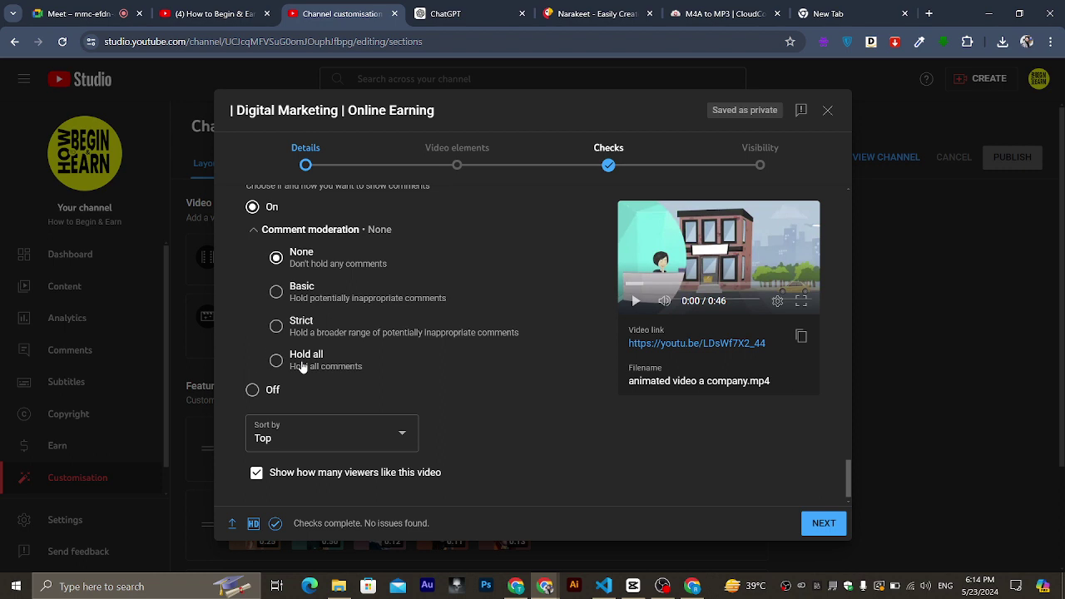
{"action": "scroll", "coordinate": [302, 367], "scroll_direction": "down", "scroll_amount": 1}
{"action": "left_click", "coordinate": [346, 436]}
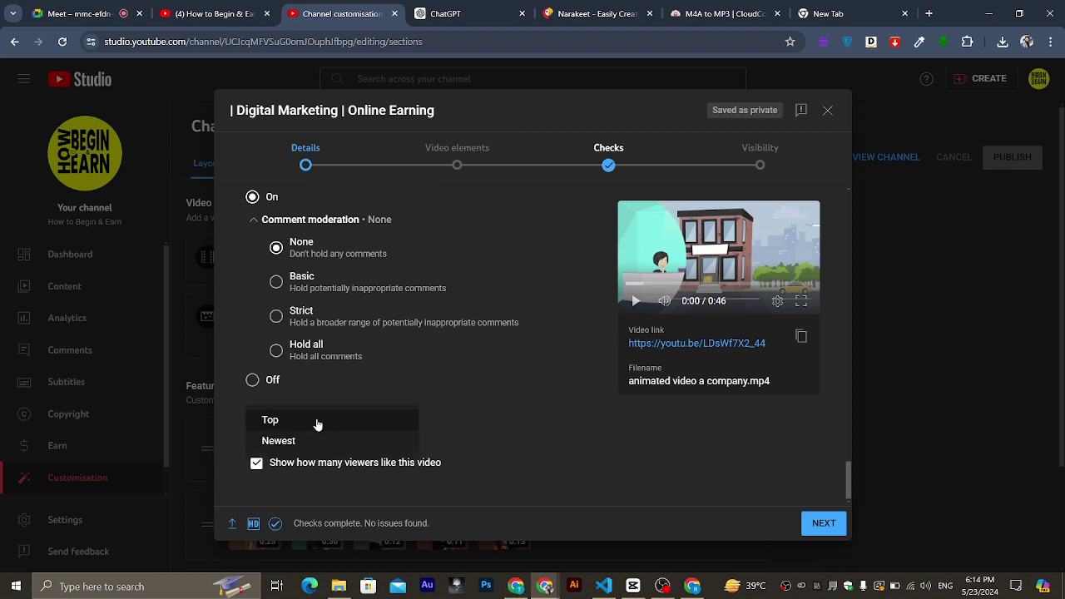
{"action": "left_click", "coordinate": [317, 425]}
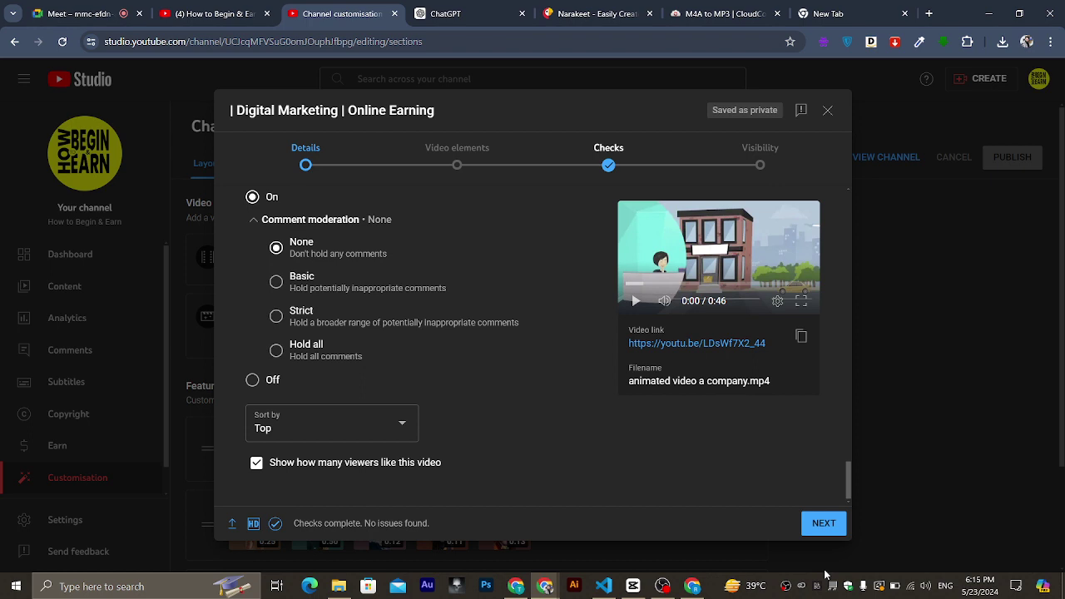
Pass through Video elements without adding cards or end screens to reach the Checks step.
{"action": "left_click", "coordinate": [826, 523]}
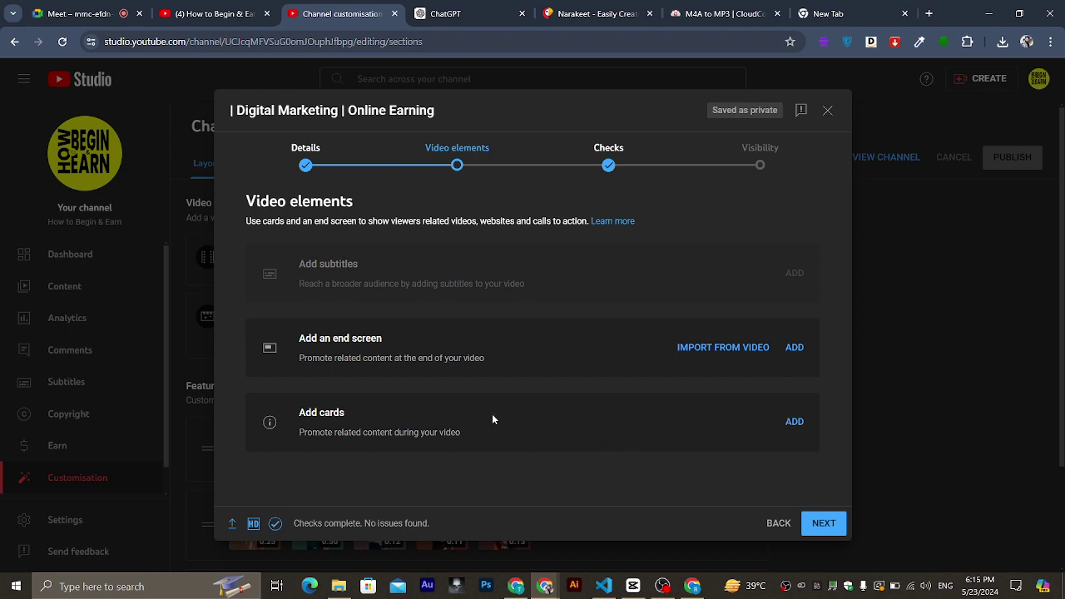
{"action": "left_click_drag", "start_coordinate": [343, 414], "coordinate": [275, 409]}
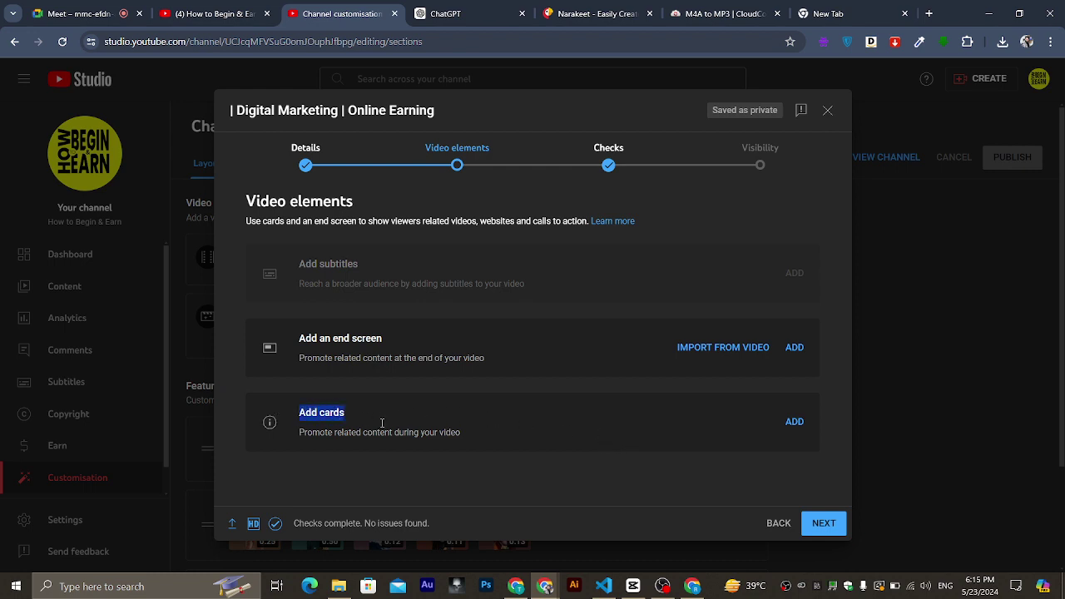
{"action": "left_click", "coordinate": [645, 463]}
{"action": "left_click", "coordinate": [823, 524]}
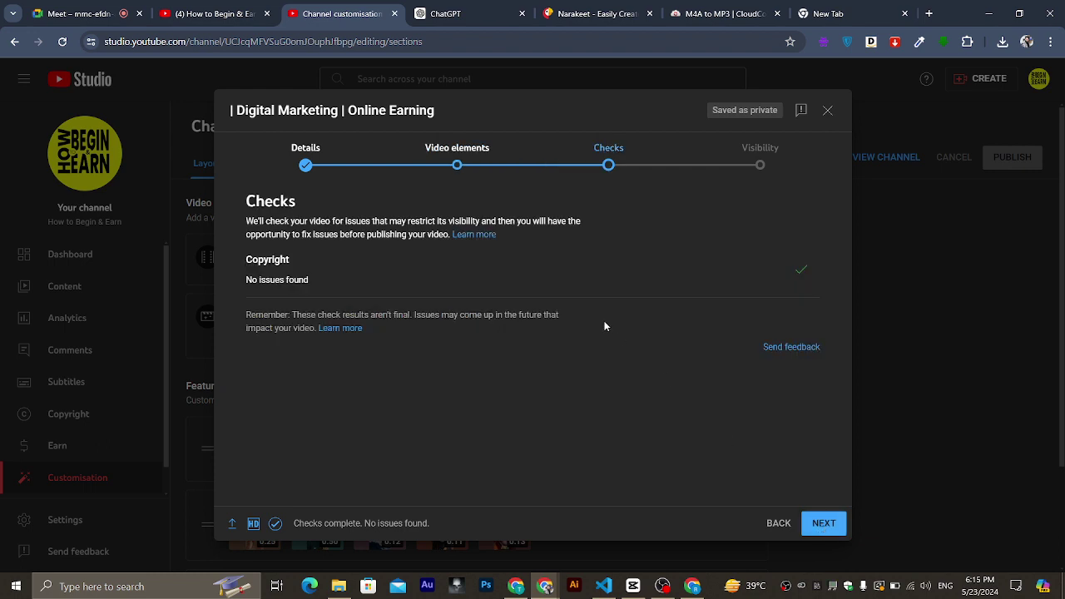
Confirm the Checks step shows 'No issues found' and move on to Visibility with Public selected.
{"action": "left_click_drag", "start_coordinate": [311, 281], "coordinate": [233, 282]}
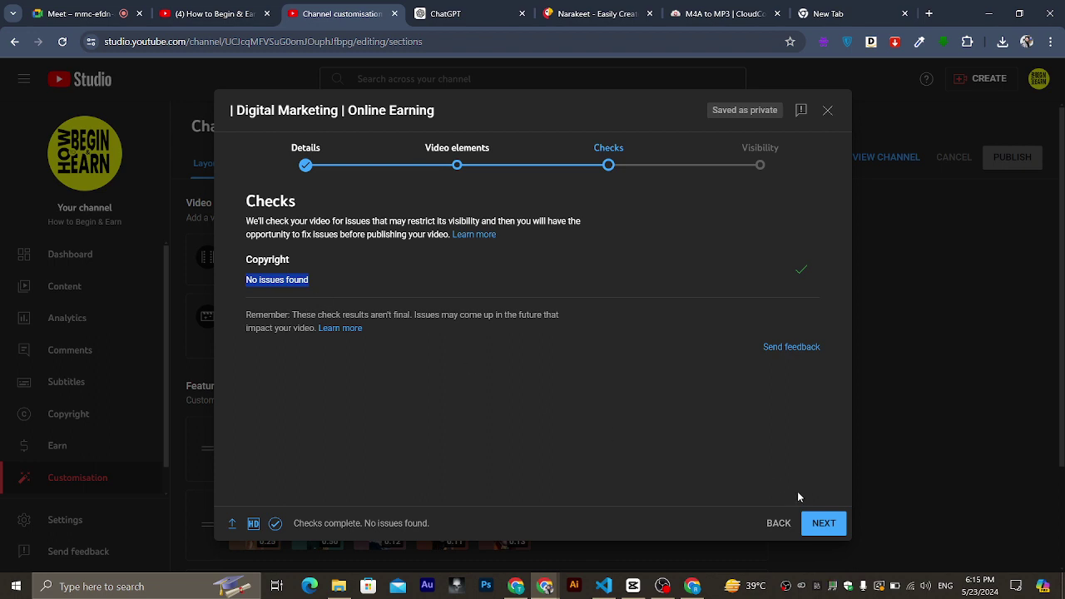
{"action": "left_click", "coordinate": [822, 523]}
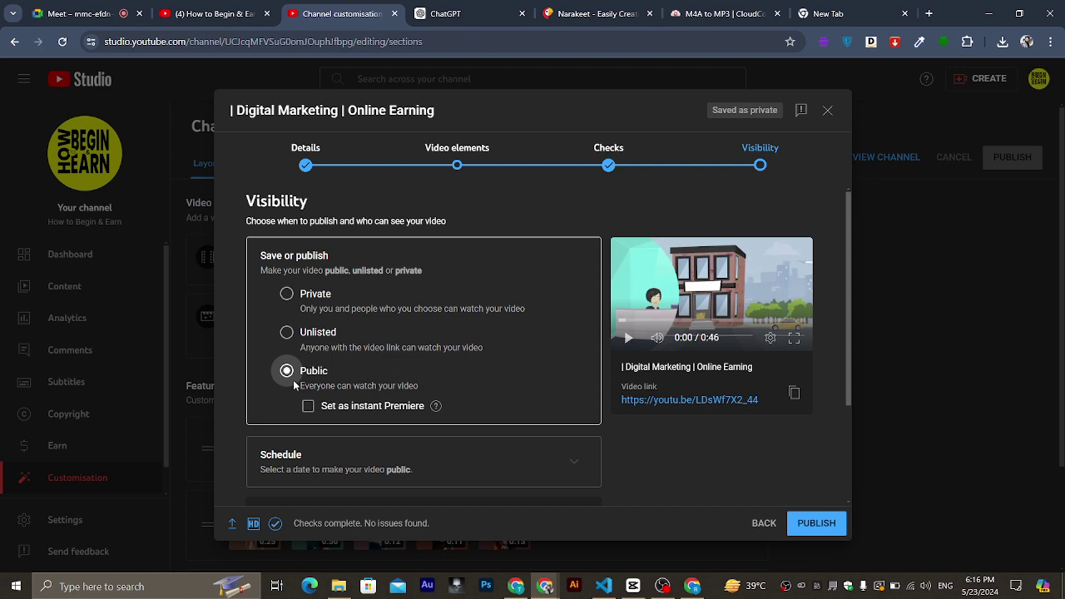
Save and close the upload dialog as a draft, then switch to the Google Meet browser tab.
{"action": "scroll", "coordinate": [293, 380], "scroll_direction": "down", "scroll_amount": 3}
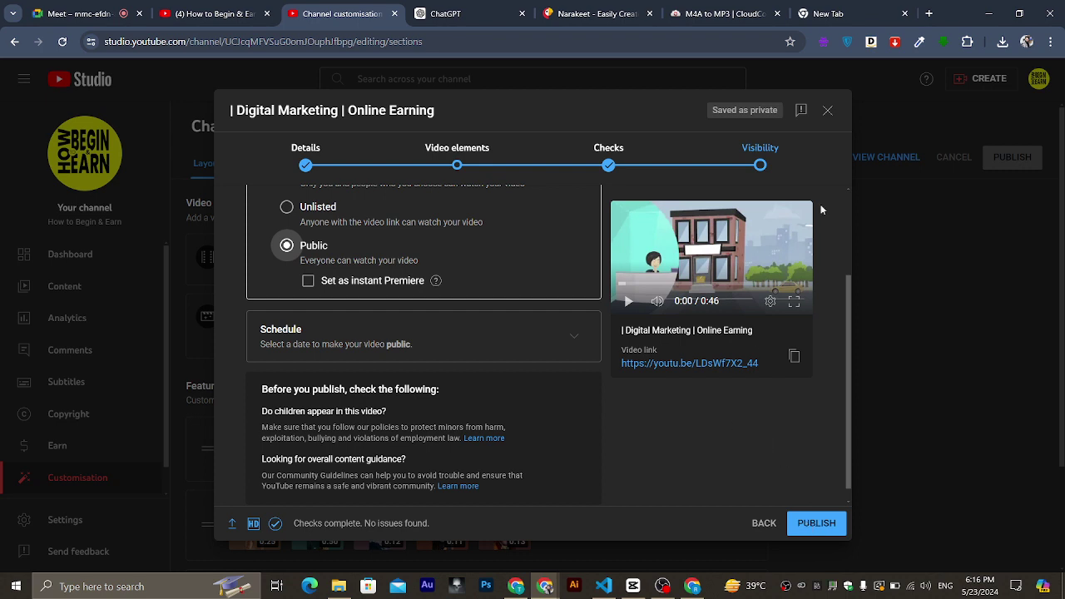
{"action": "left_click", "coordinate": [828, 110]}
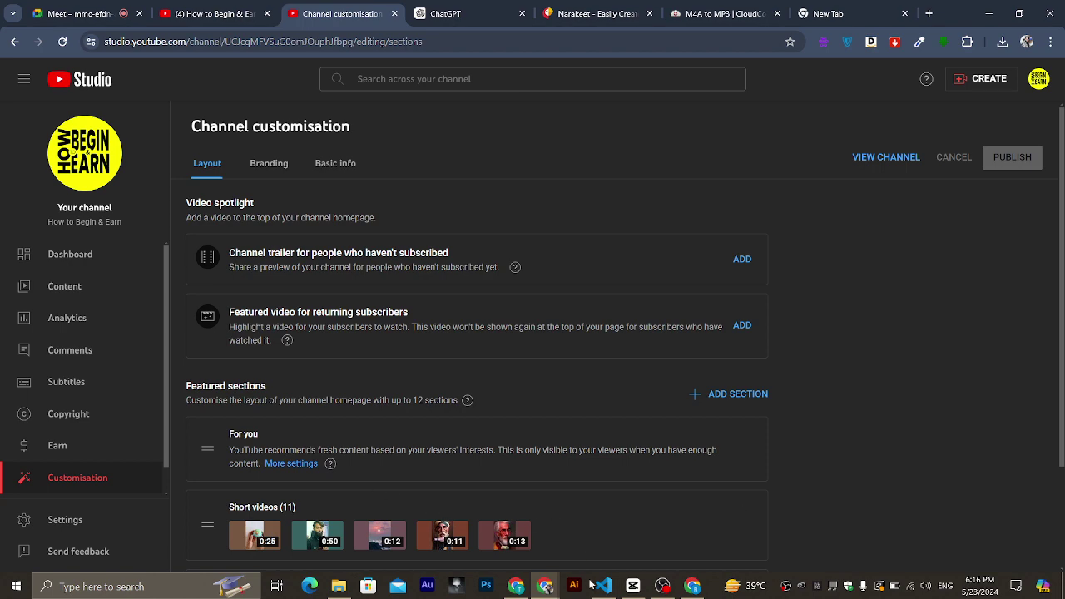
{"action": "left_click", "coordinate": [75, 14]}
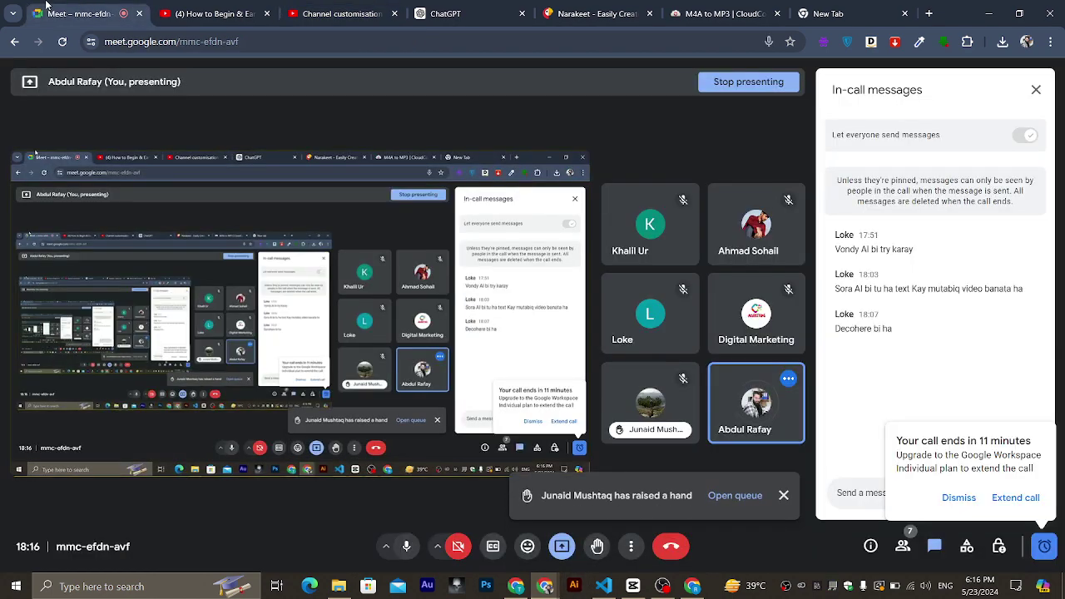